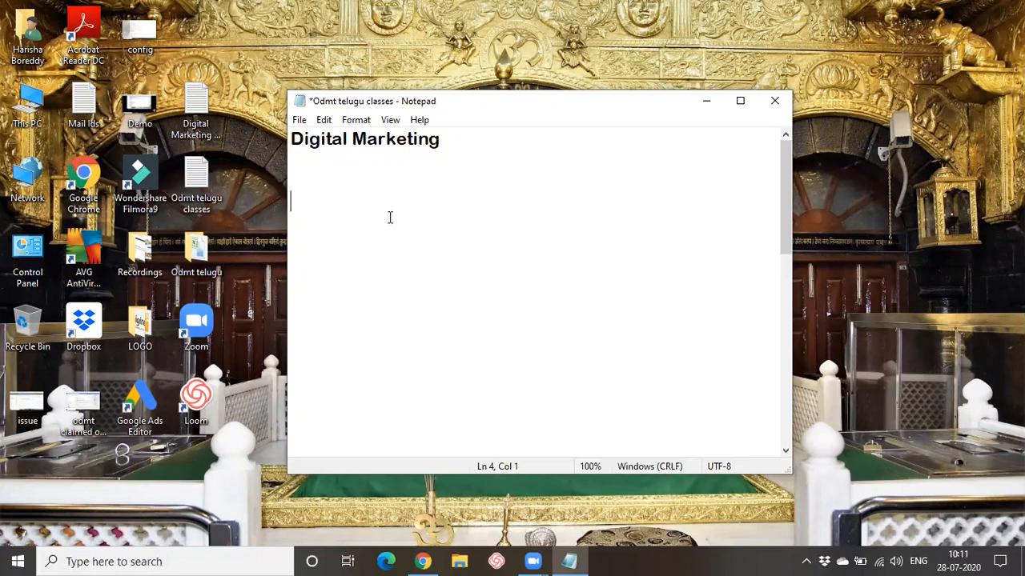
- Add the lines 'Facebook Business page' and 'FB group' under the Digital Marketing heading
text(Faceboo)
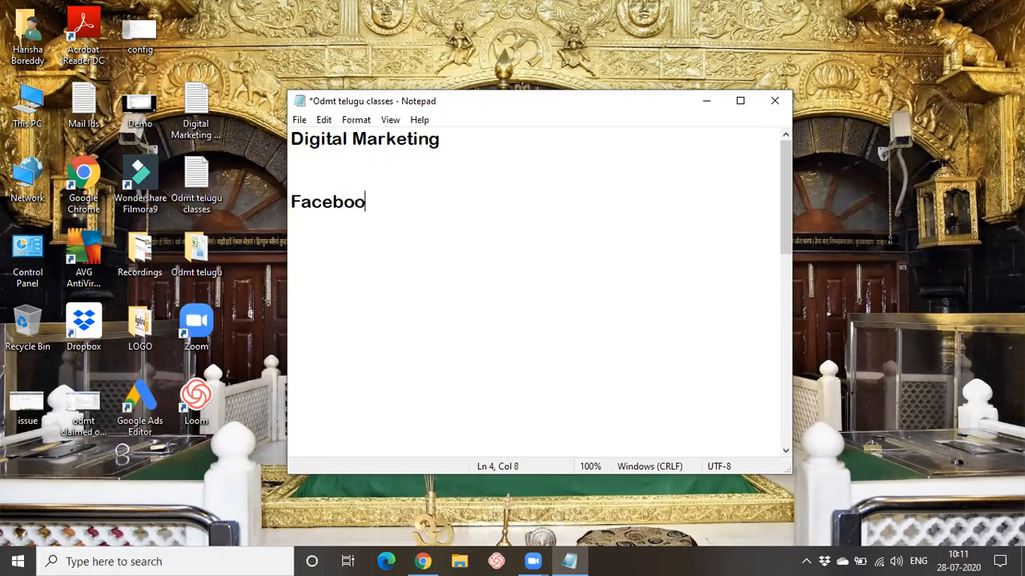
text(k Business page)
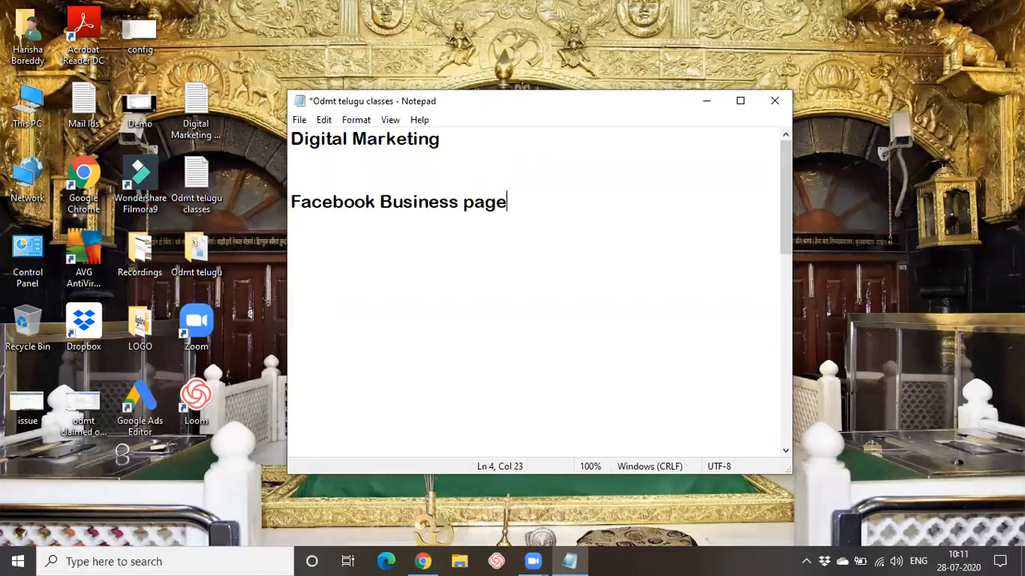
key(Return)
text(FB group)
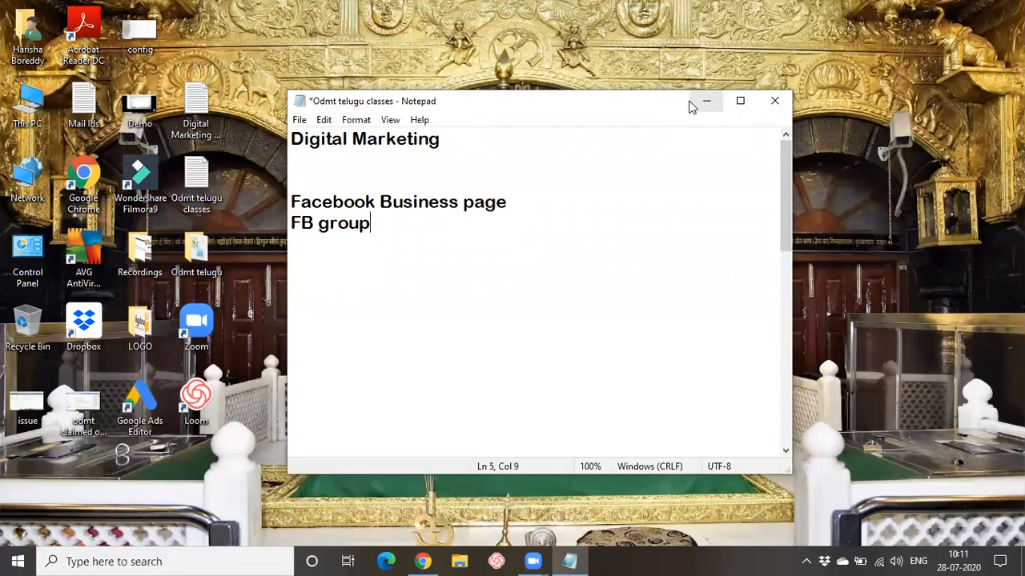
- Highlight the two new note lines for emphasis, then bring up the web browser
drag(290, 200, 385, 244)
click(370, 306)
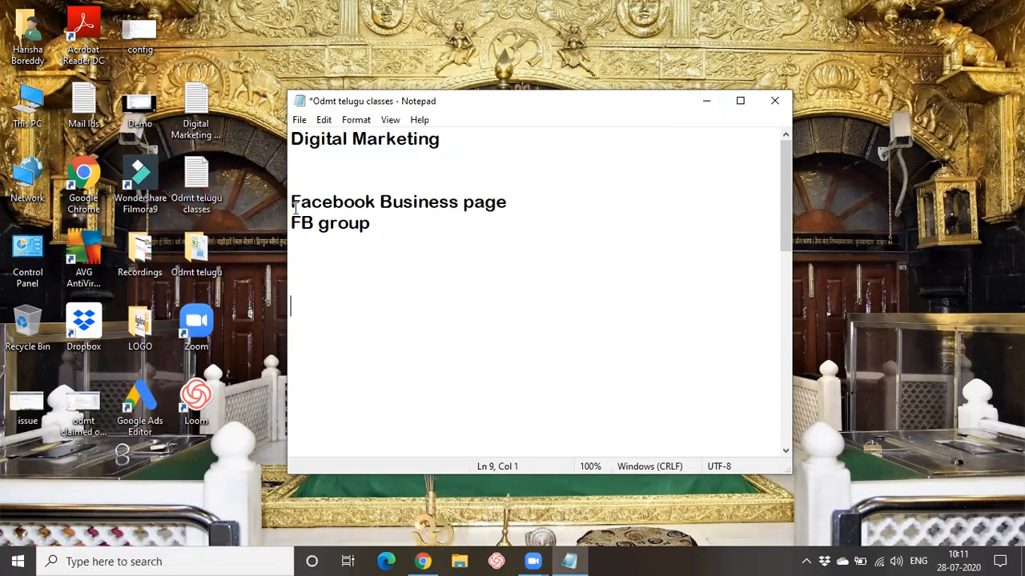
drag(292, 202, 525, 207)
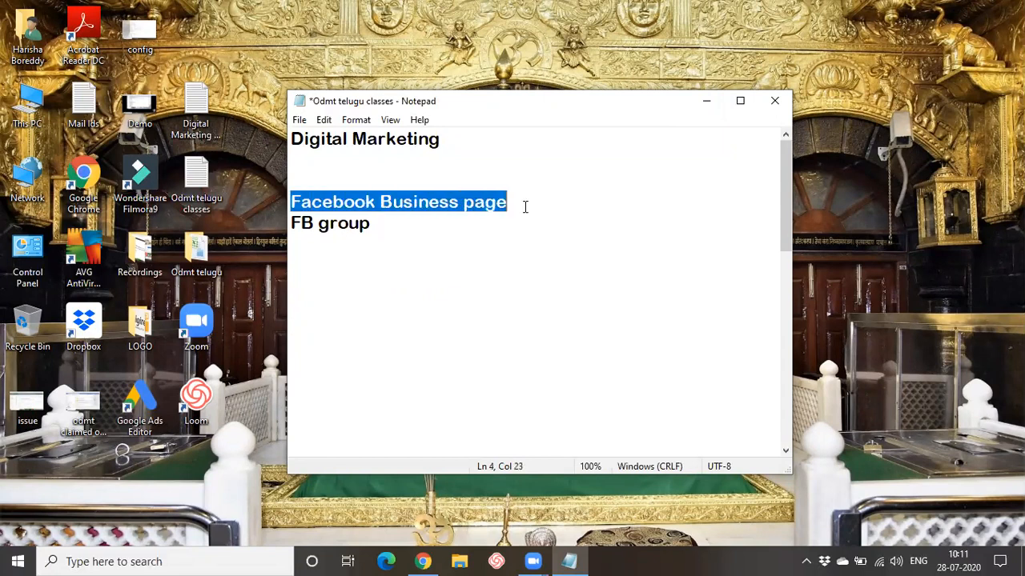
click(512, 286)
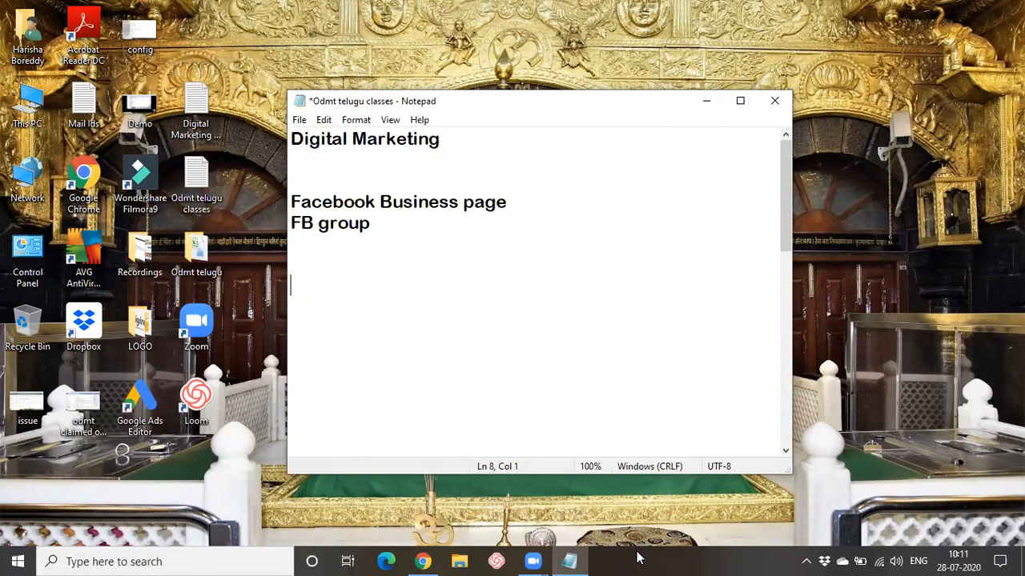
click(410, 560)
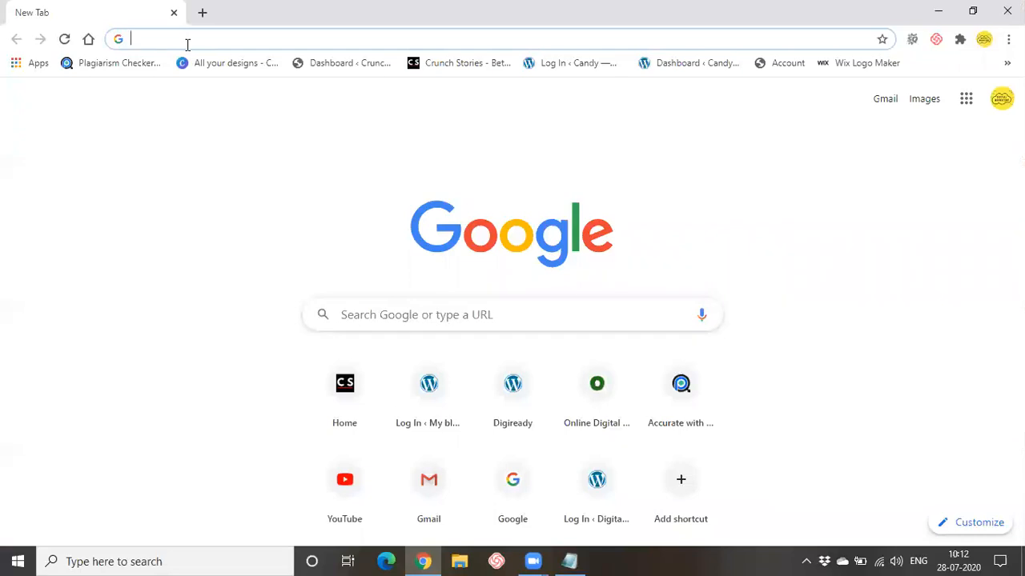
- Go to facebook.com and log in with the filled-in phone number and password
text(fa)
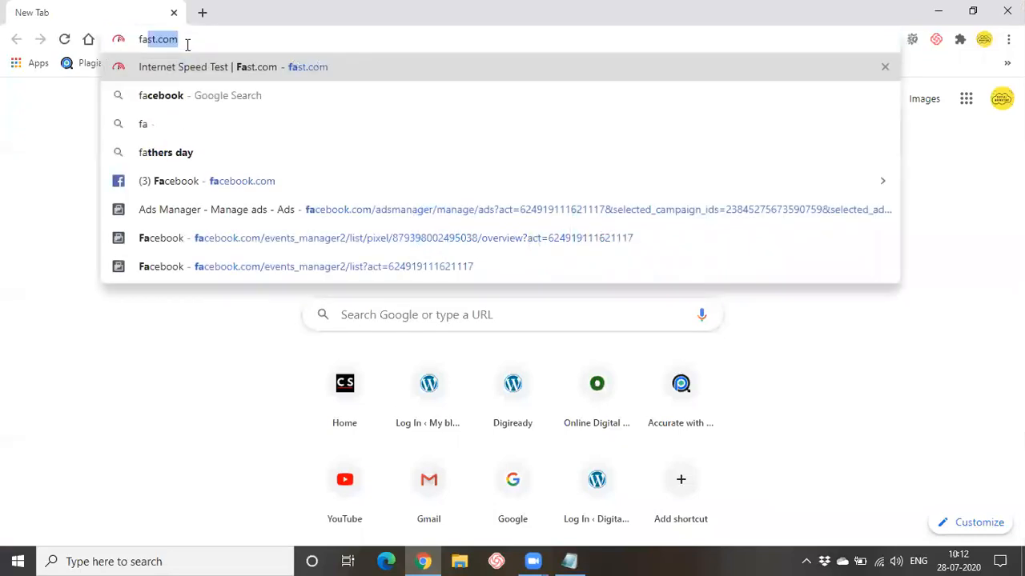
text(cebbok)
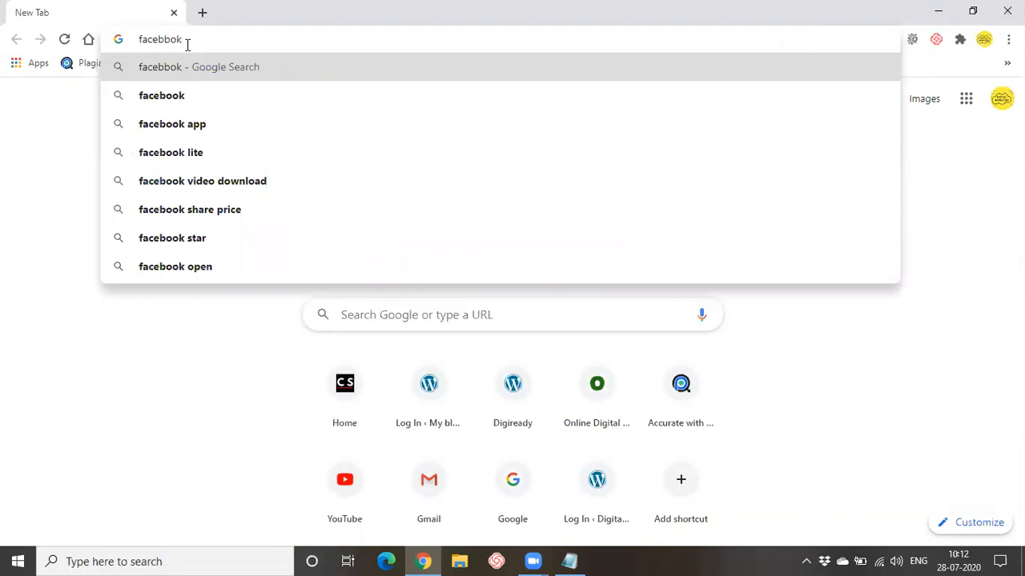
text(.com)
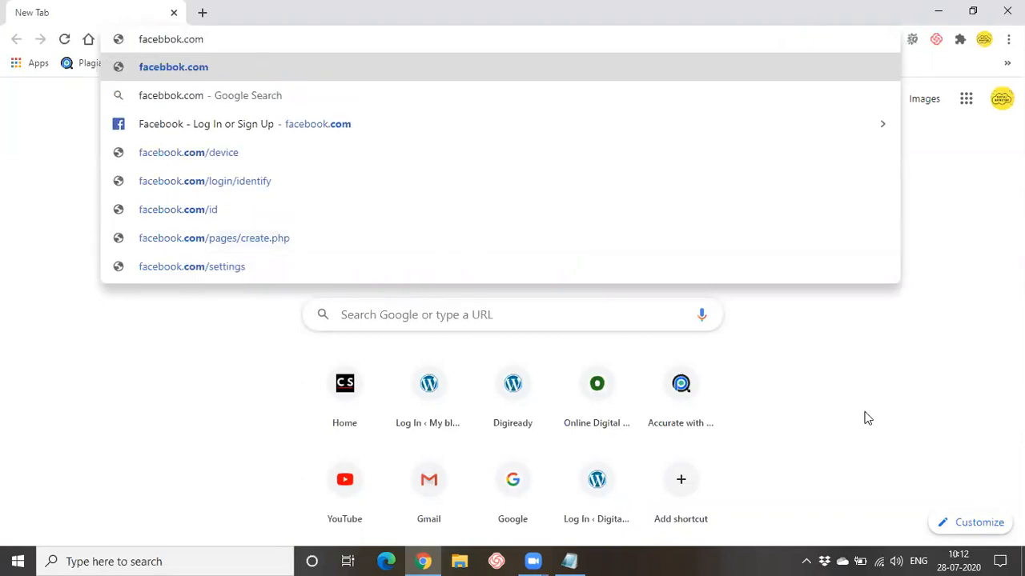
key(Return)
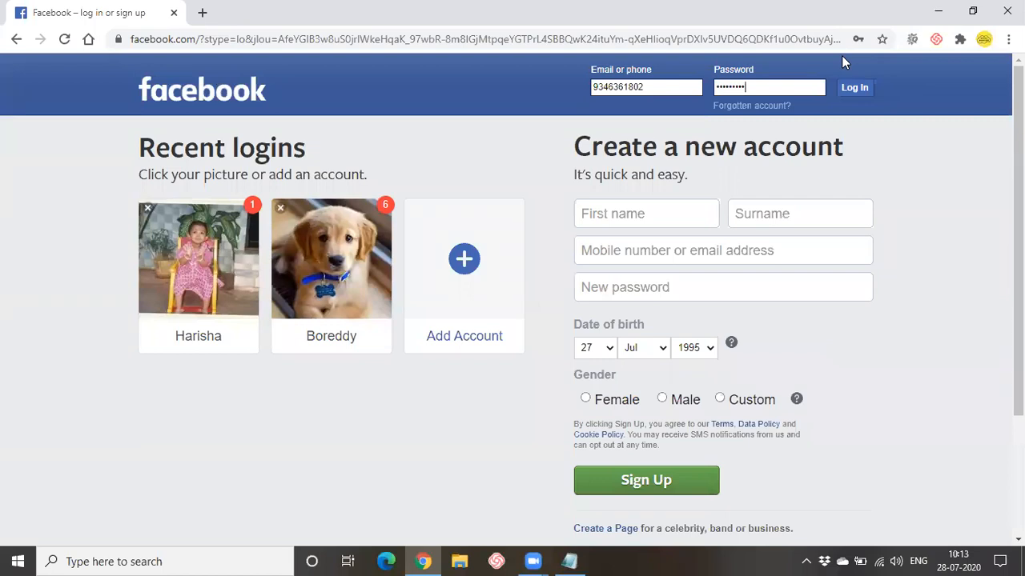
click(852, 89)
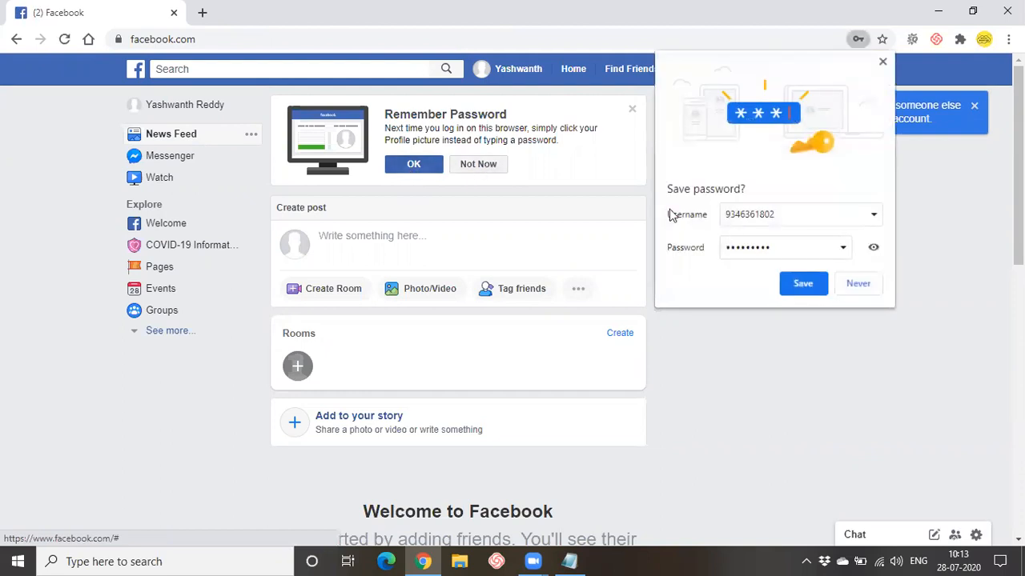
- Dismiss the save-password prompts and both tip bubbles, then reload the Home News Feed
click(801, 285)
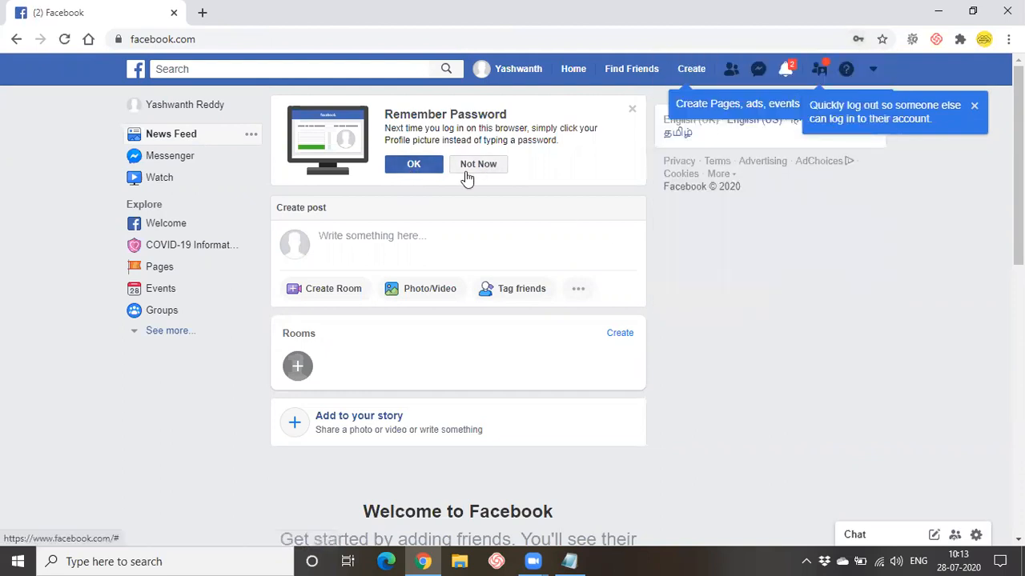
click(467, 170)
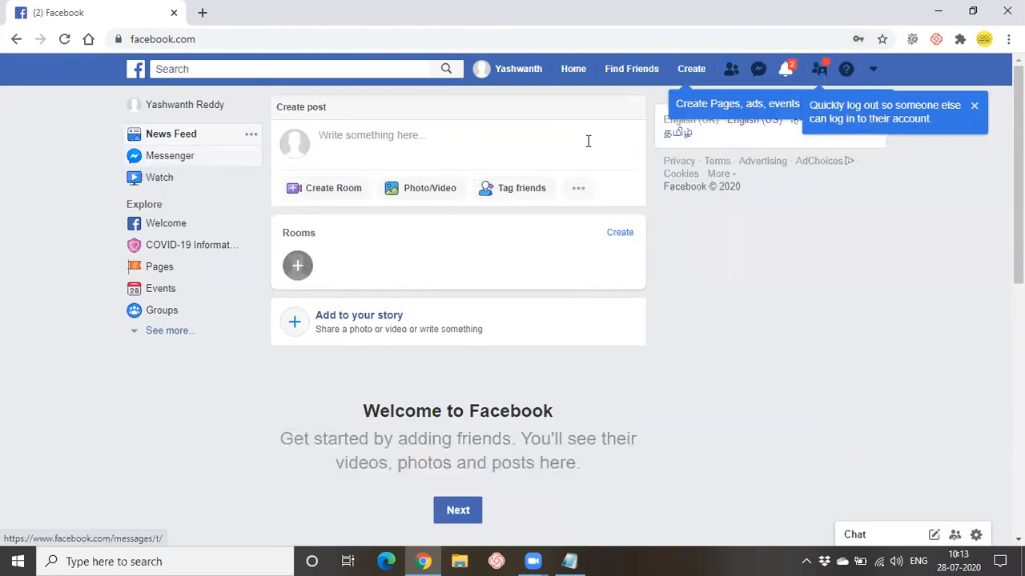
click(973, 106)
click(881, 107)
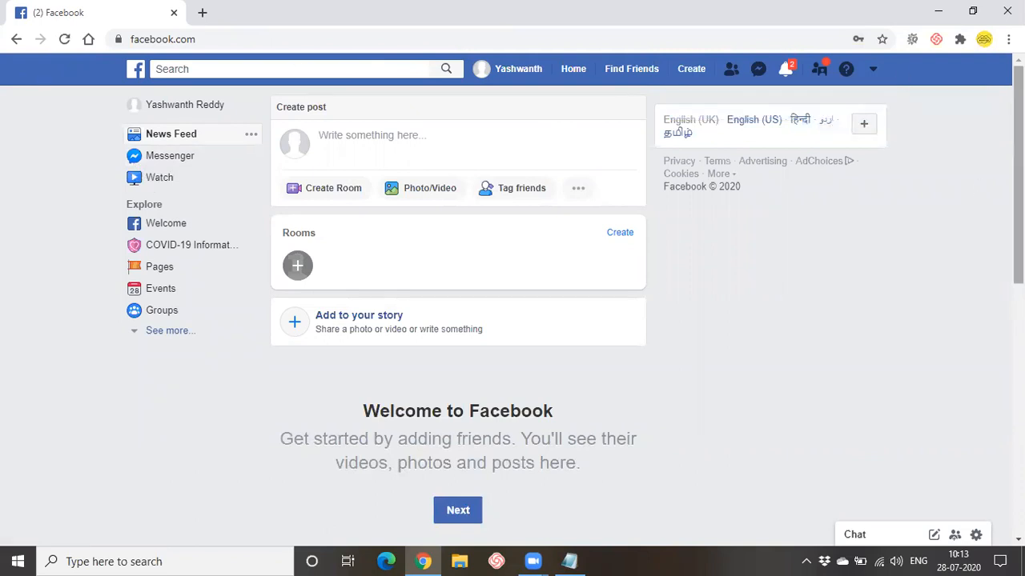
scroll(360, 434, down, 2)
scroll(359, 431, up, 2)
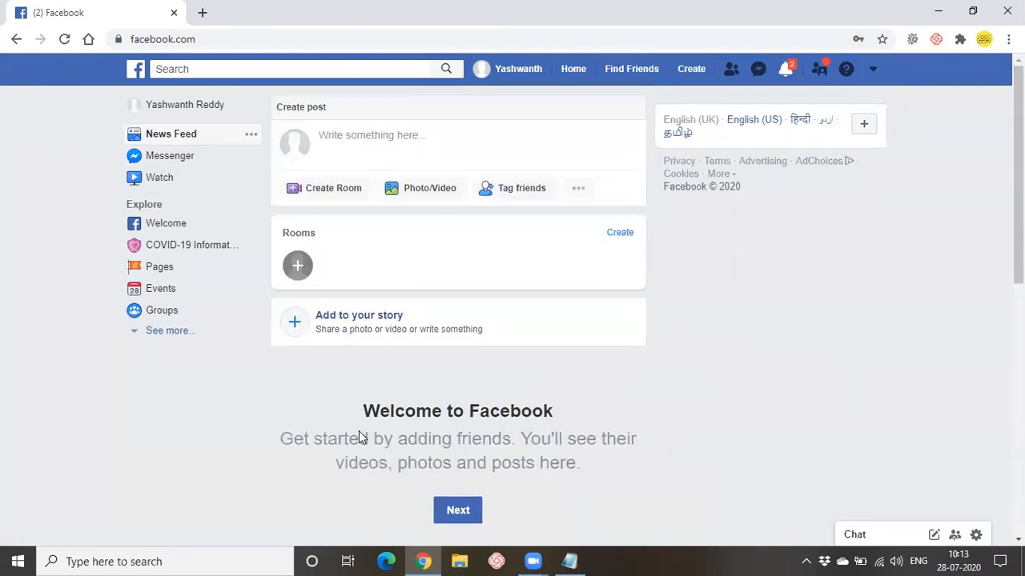
scroll(347, 430, down, 1)
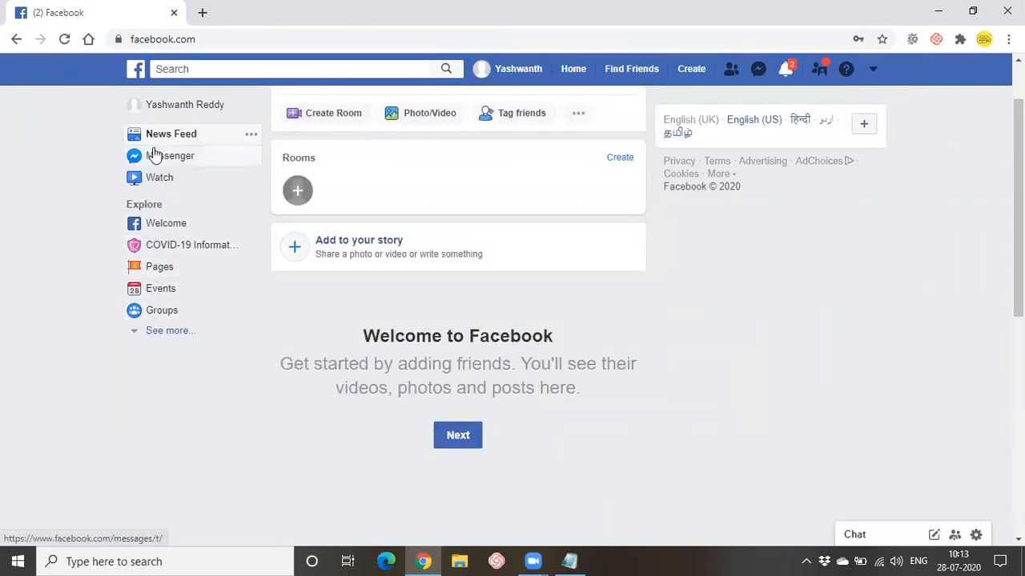
scroll(277, 256, up, 1)
click(583, 75)
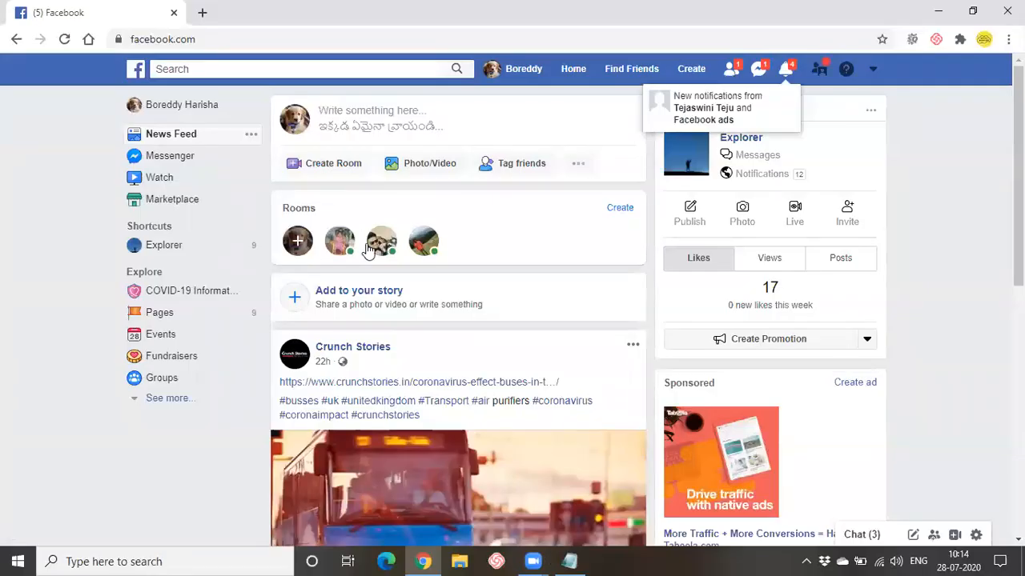
scroll(360, 244, down, 3)
scroll(366, 252, down, 8)
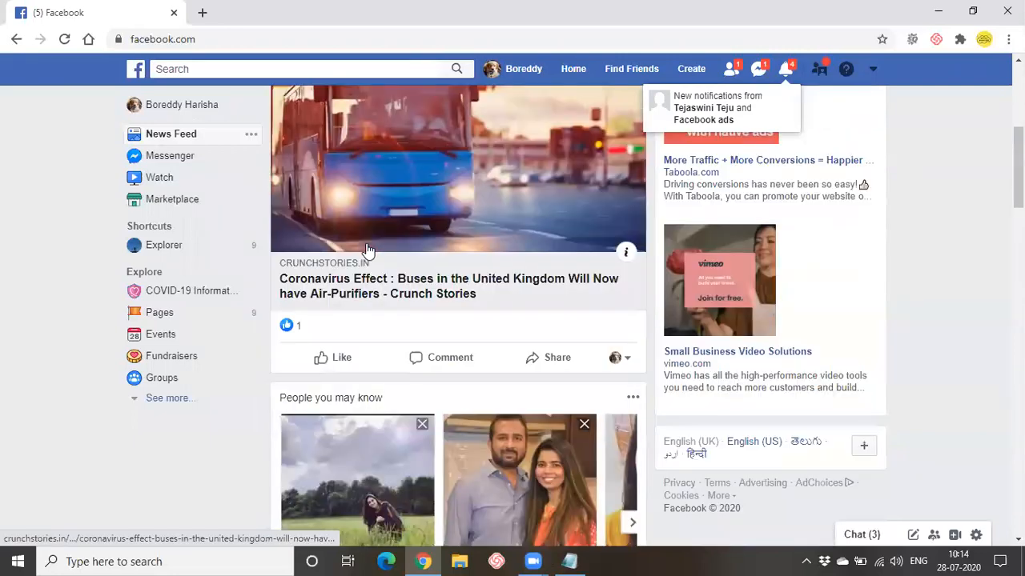
scroll(367, 252, down, 9)
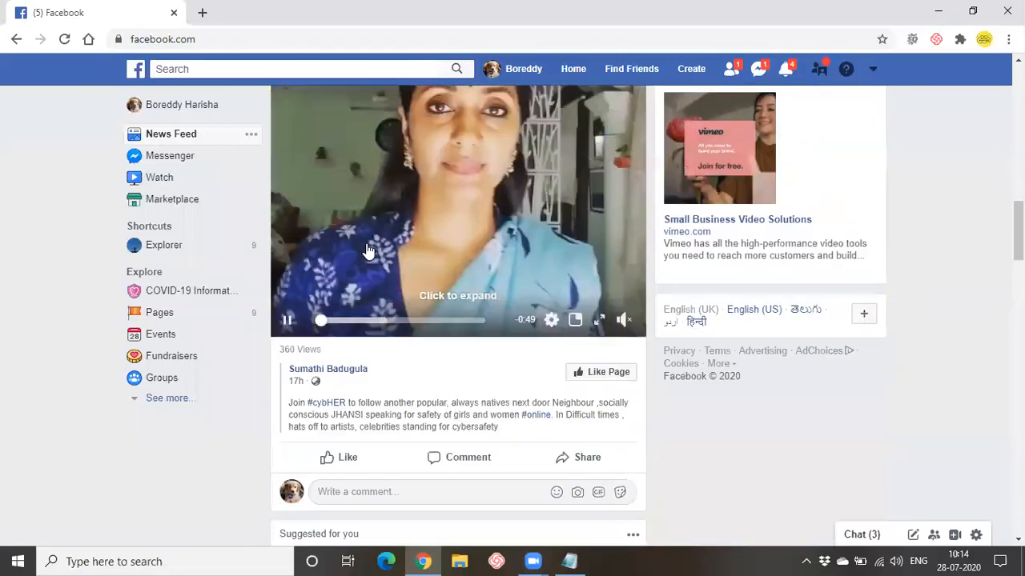
scroll(367, 251, down, 10)
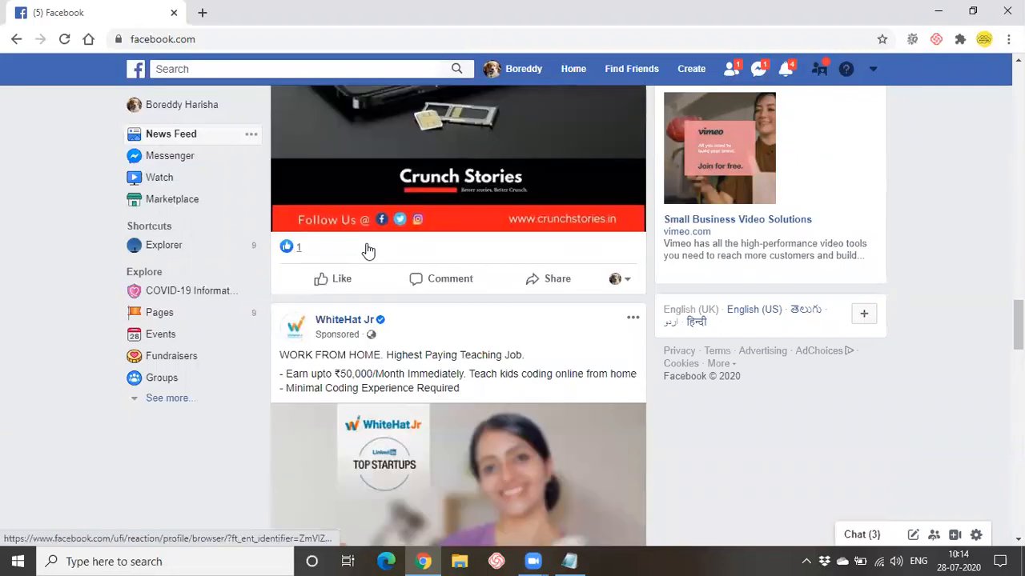
scroll(367, 252, down, 2)
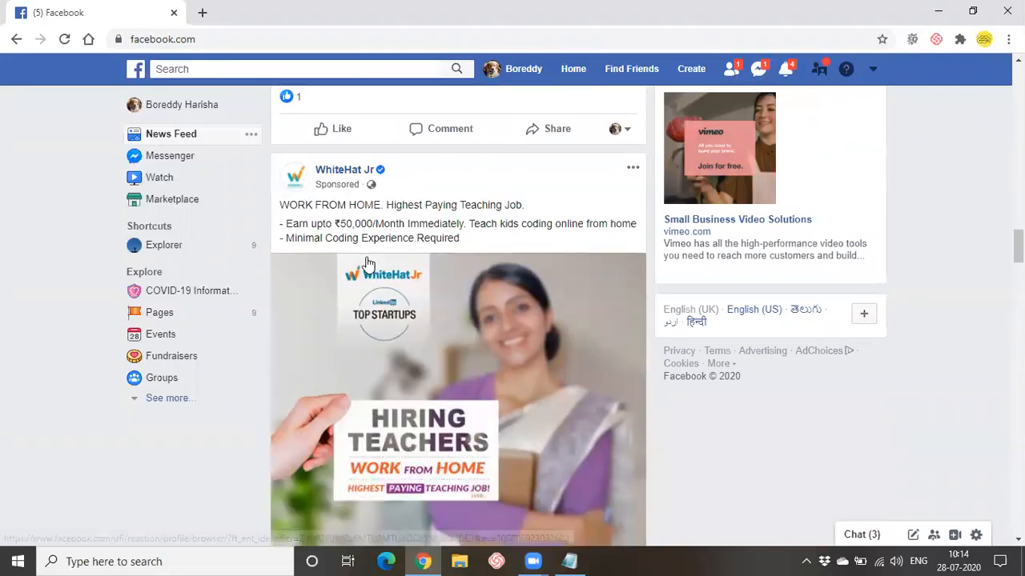
scroll(521, 296, down, 6)
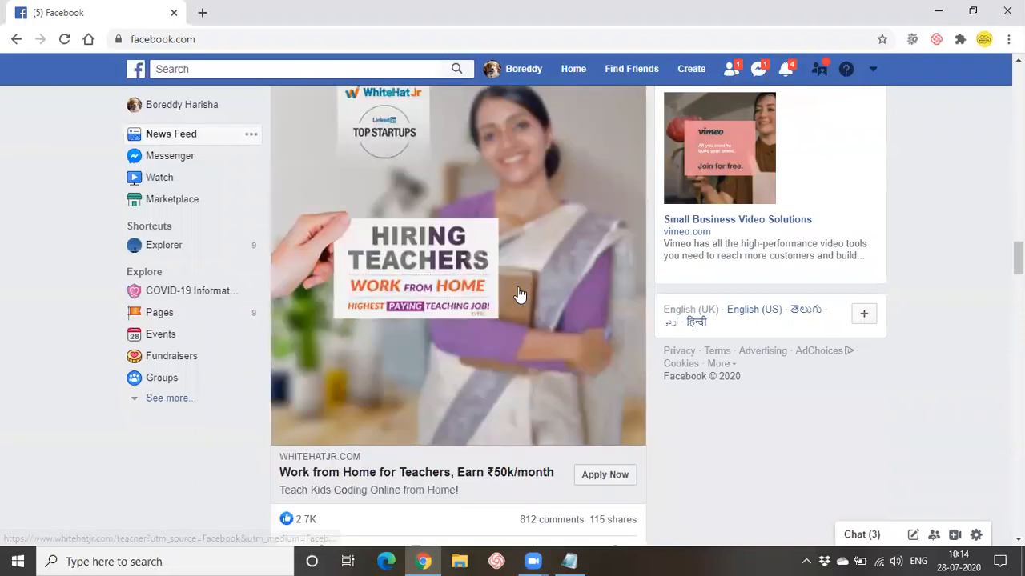
scroll(520, 296, down, 4)
scroll(401, 240, up, 3)
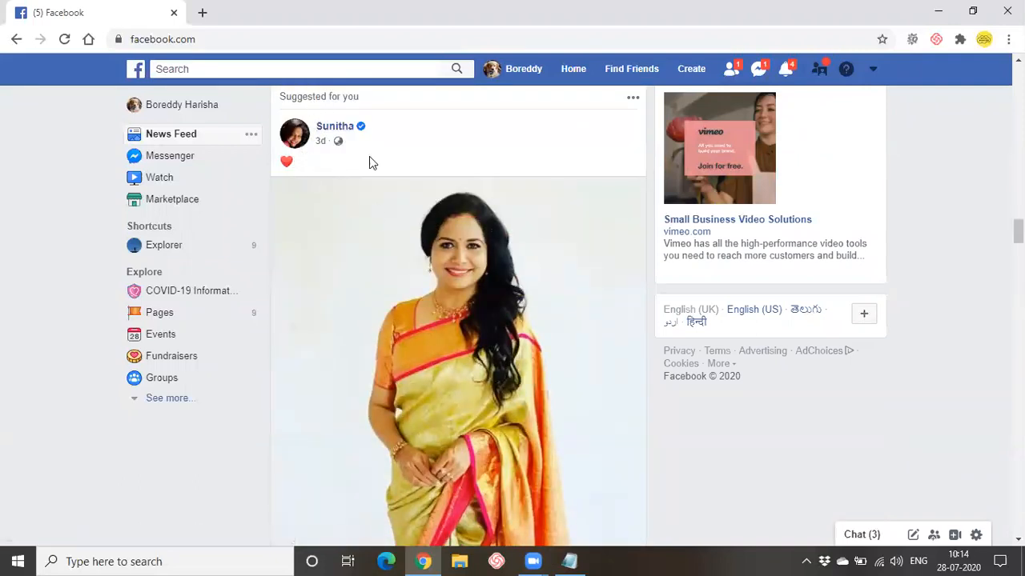
scroll(408, 254, down, 2)
scroll(408, 255, down, 5)
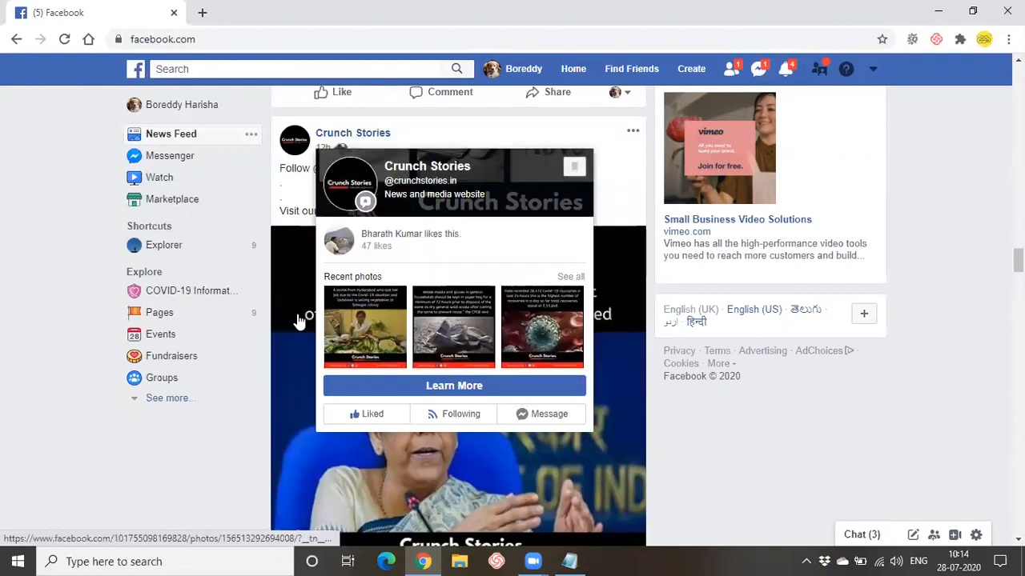
scroll(417, 248, down, 5)
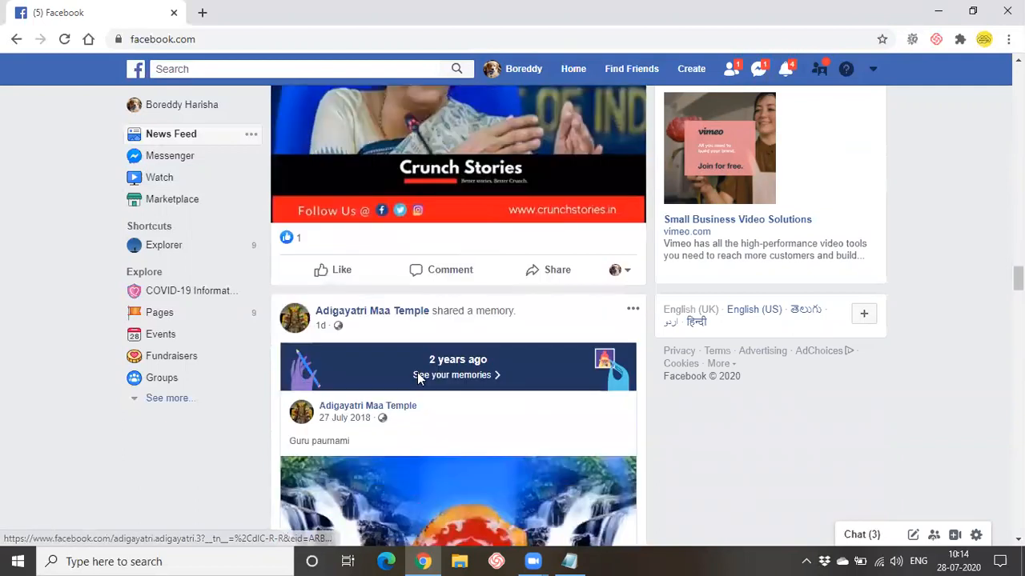
scroll(416, 248, down, 2)
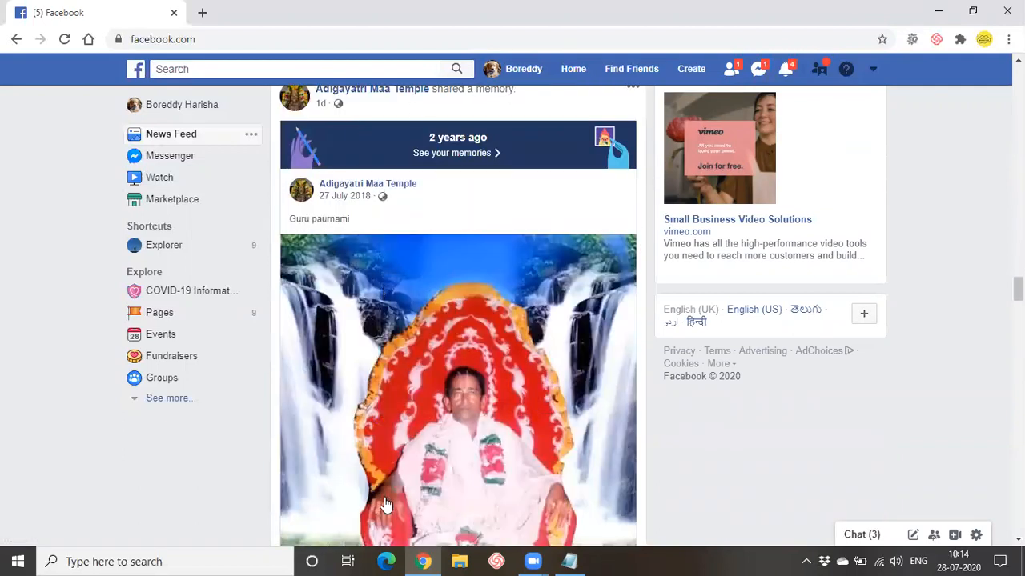
scroll(385, 504, down, 4)
scroll(385, 504, down, 12)
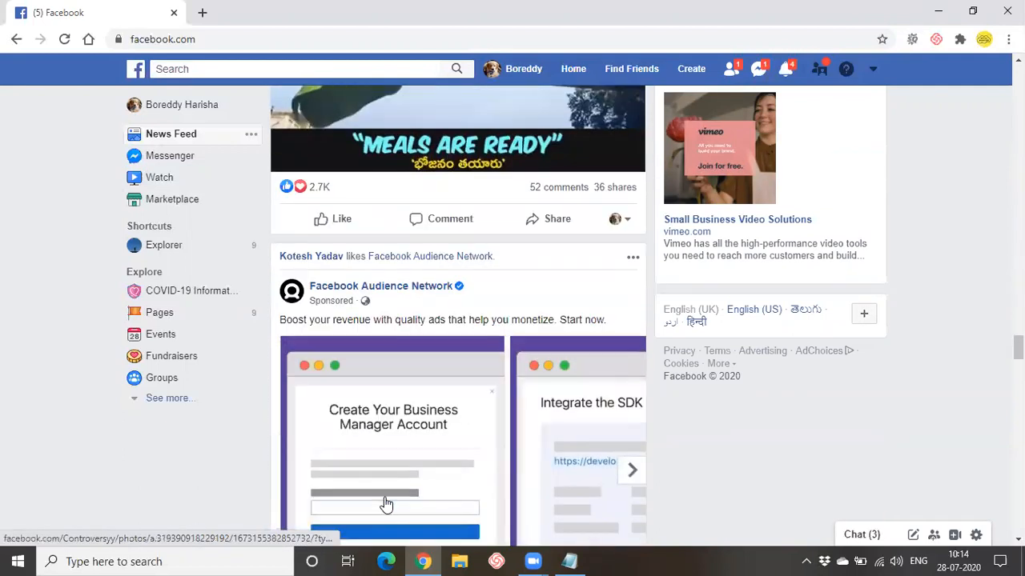
scroll(395, 407, down, 5)
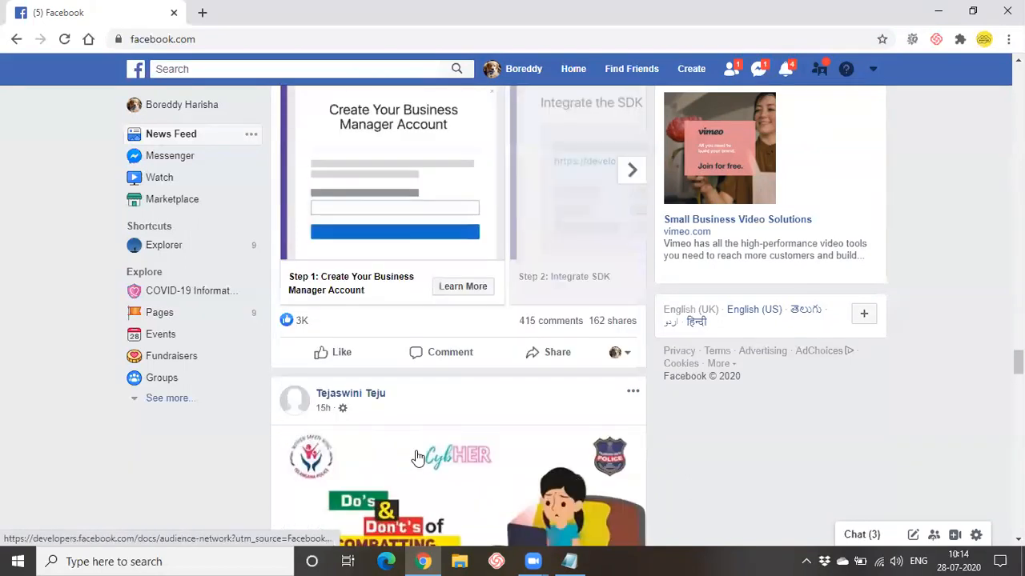
scroll(415, 340, down, 12)
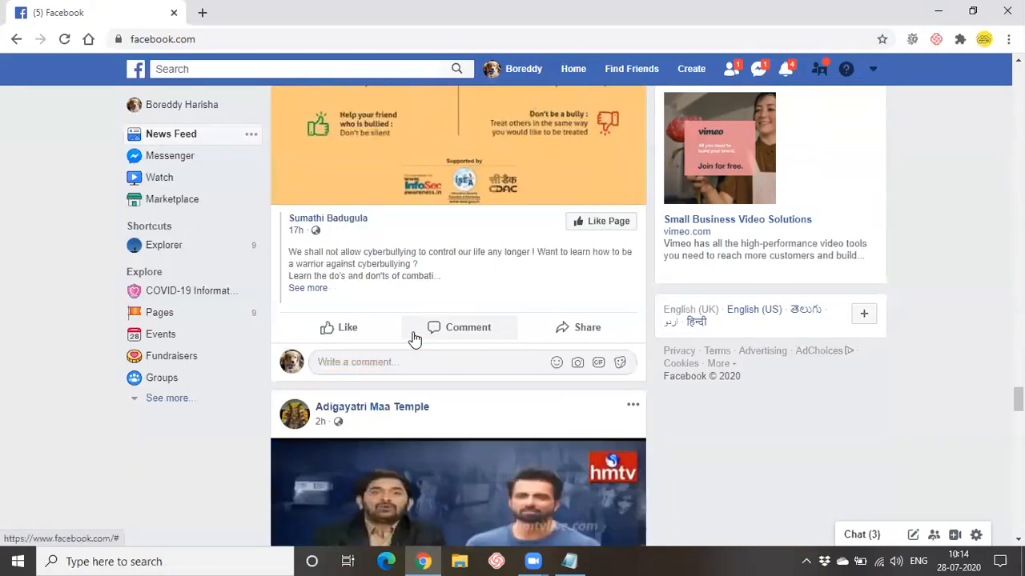
scroll(415, 340, down, 4)
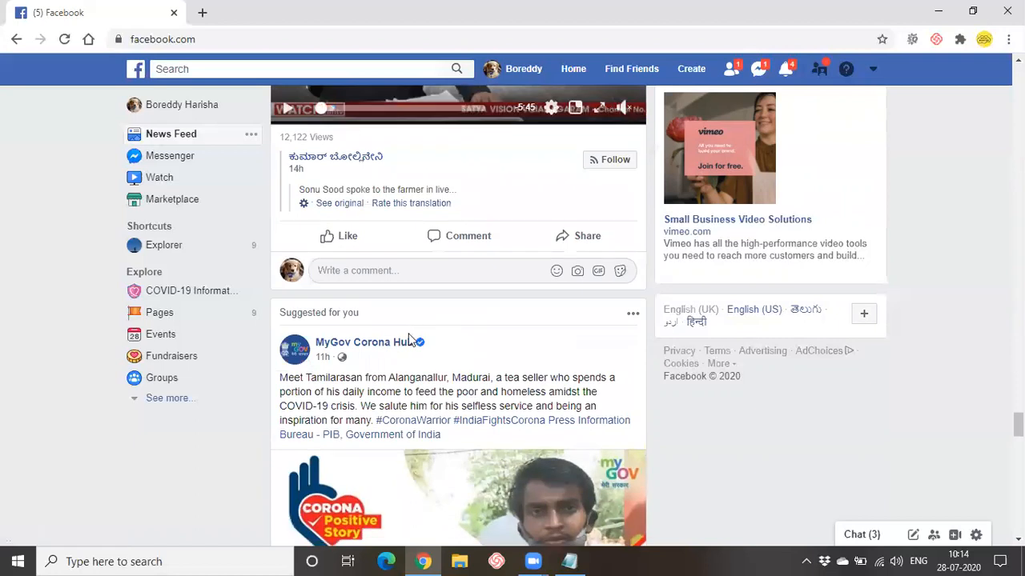
scroll(376, 357, down, 10)
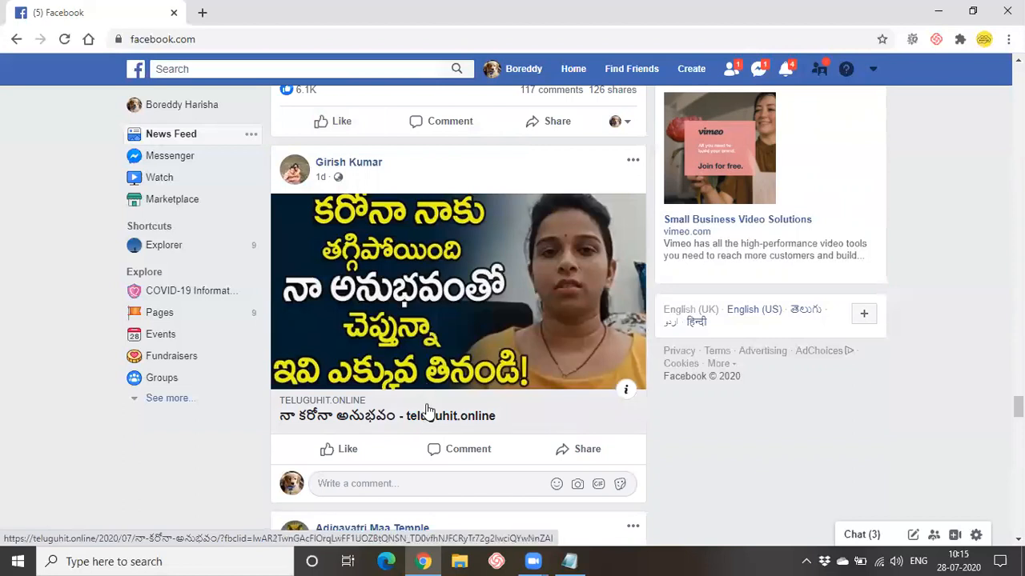
- Browse the News Feed posts, then switch back to the 'Odmt telugu classes' Notepad notes
scroll(428, 328, down, 7)
scroll(453, 303, down, 6)
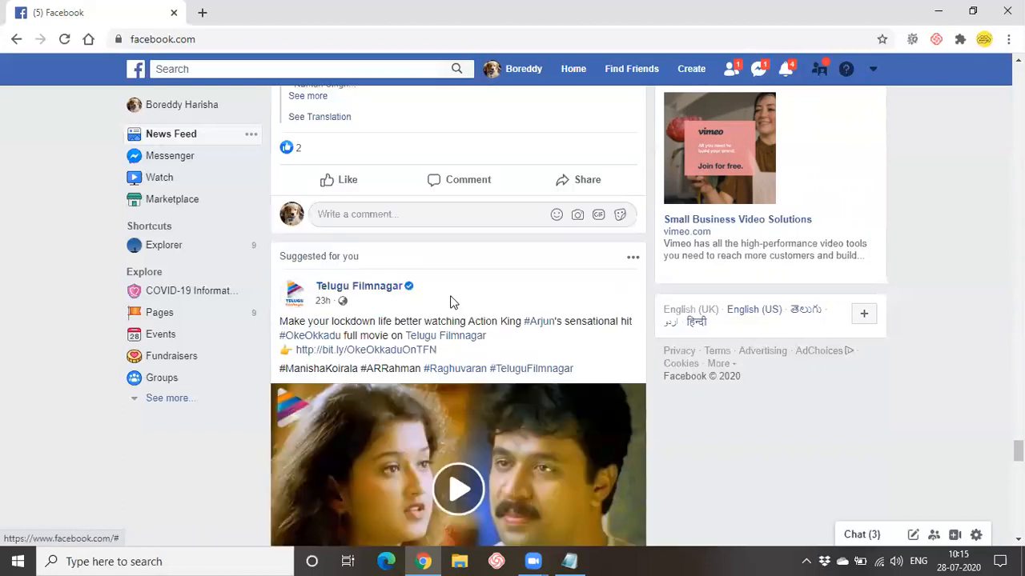
scroll(391, 384, down, 8)
scroll(391, 387, up, 2)
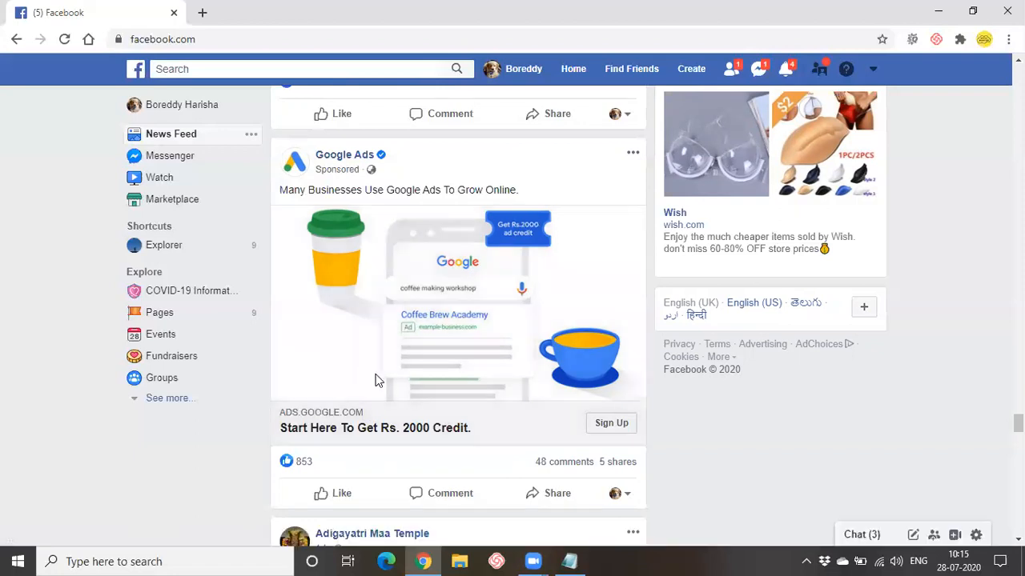
scroll(372, 410, up, 15)
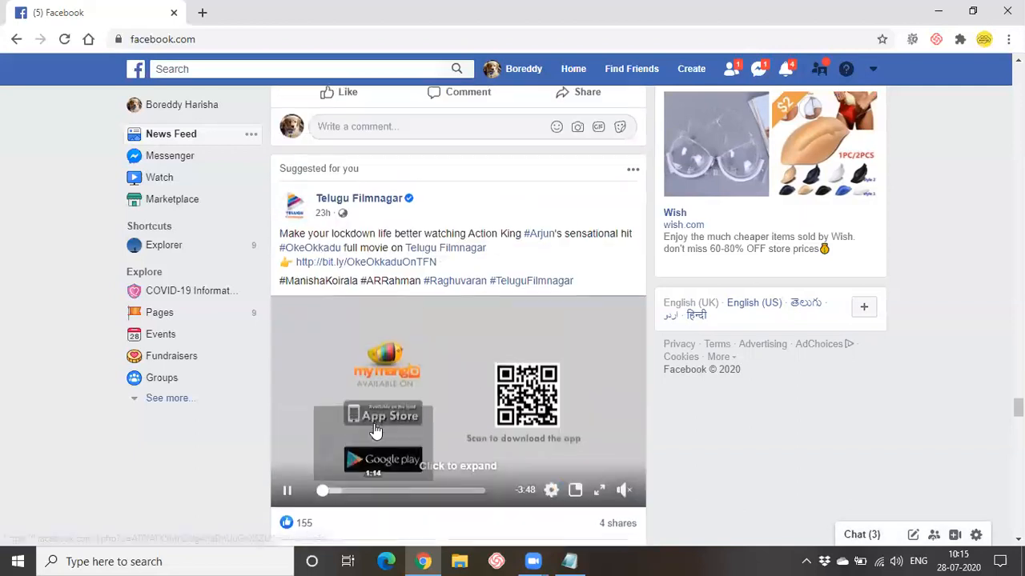
scroll(376, 430, up, 5)
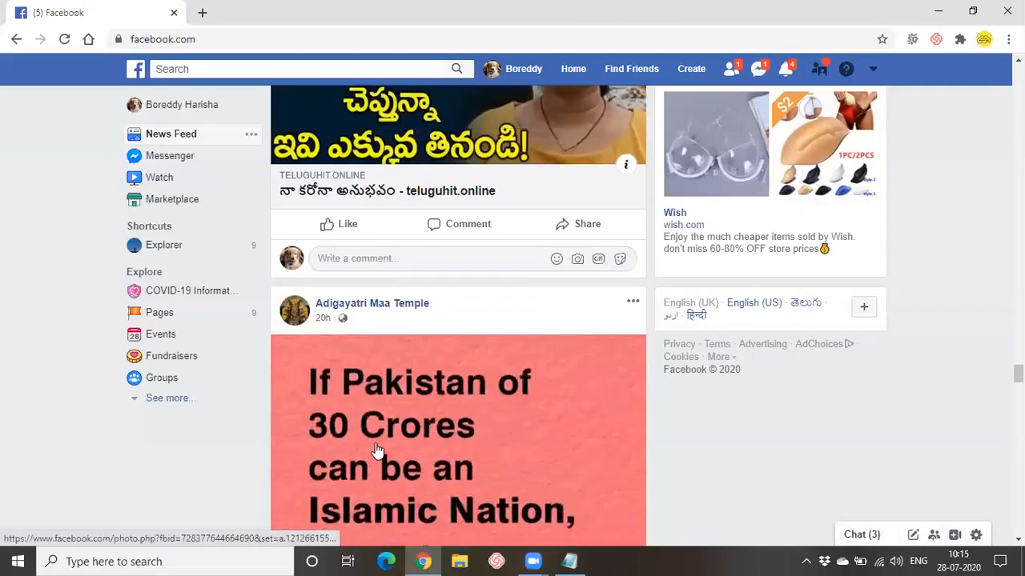
scroll(376, 451, down, 9)
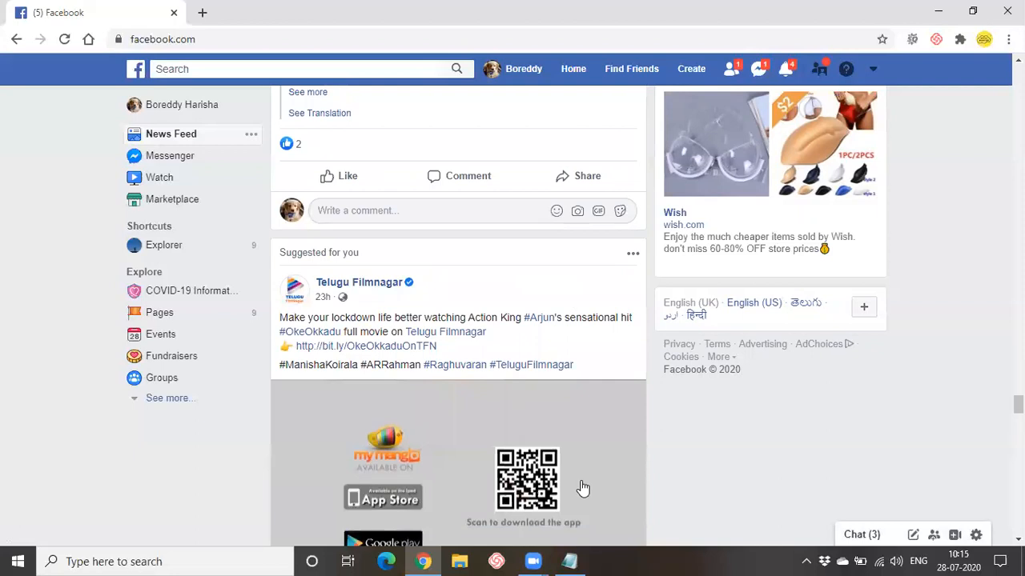
scroll(862, 416, down, 1)
scroll(858, 416, down, 4)
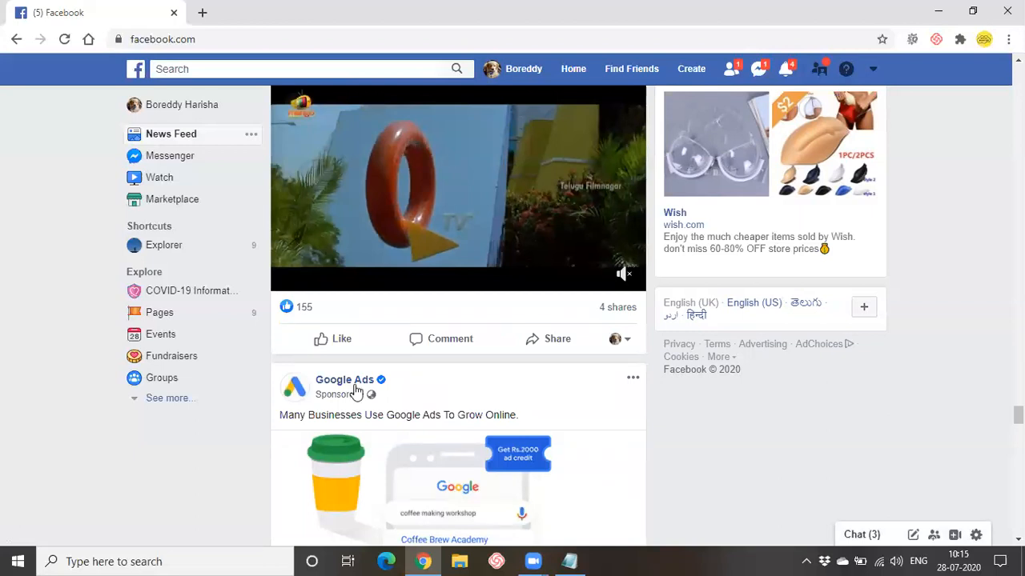
scroll(356, 390, up, 6)
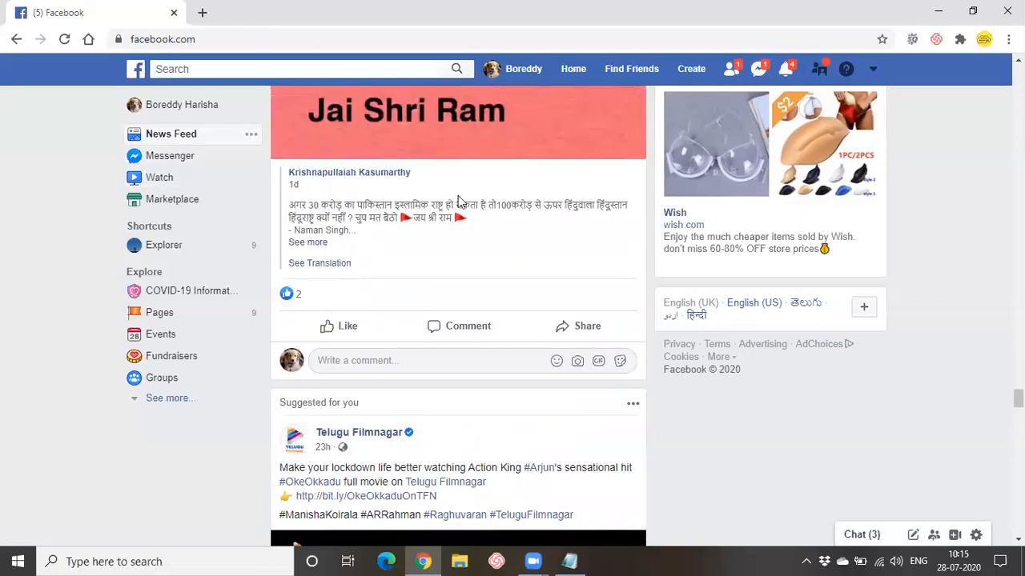
scroll(479, 407, up, 1)
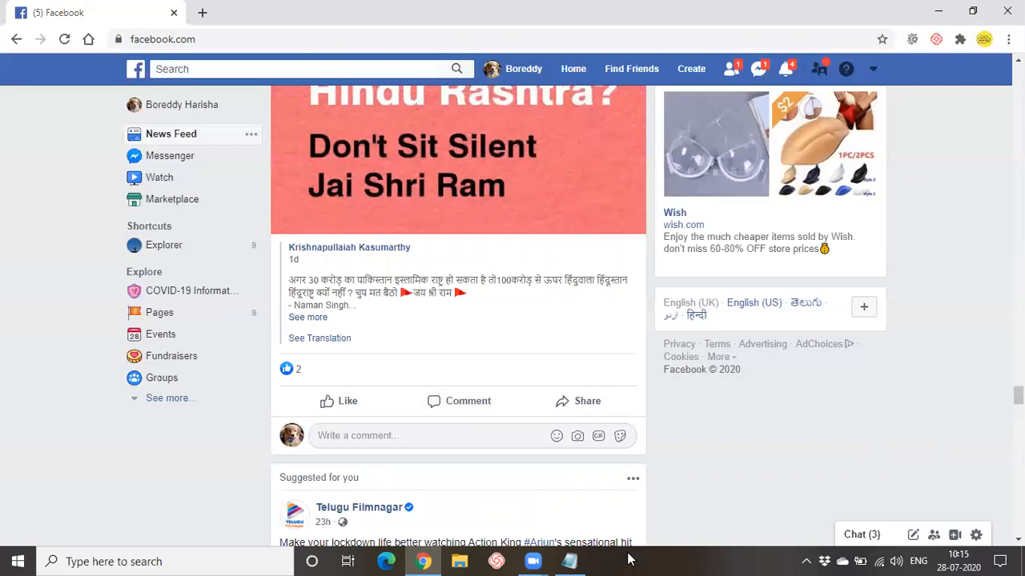
click(571, 561)
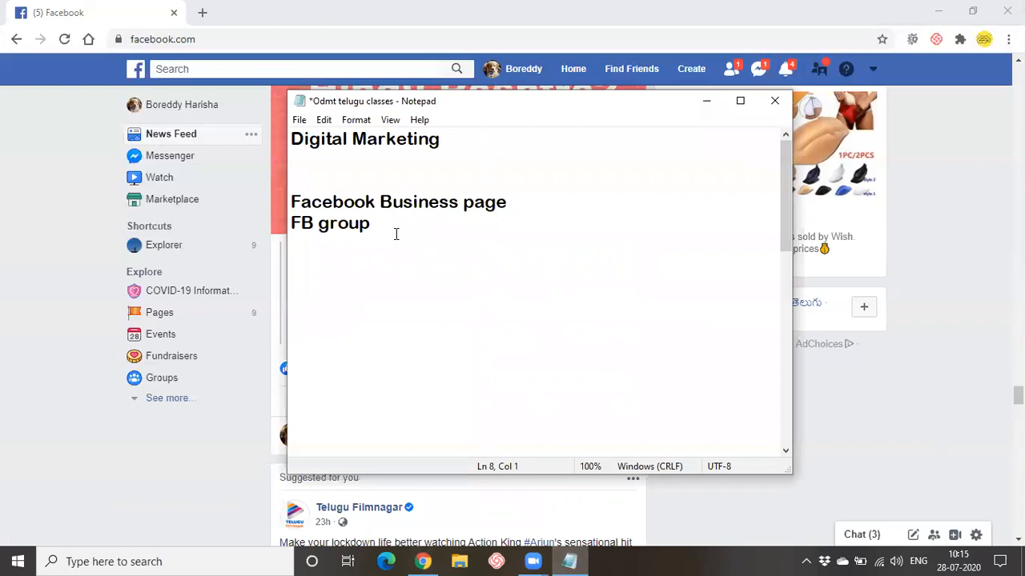
- Add the heading 'Facebook Edge rank algorithm', capitalising 'Edge'
text(Facev)
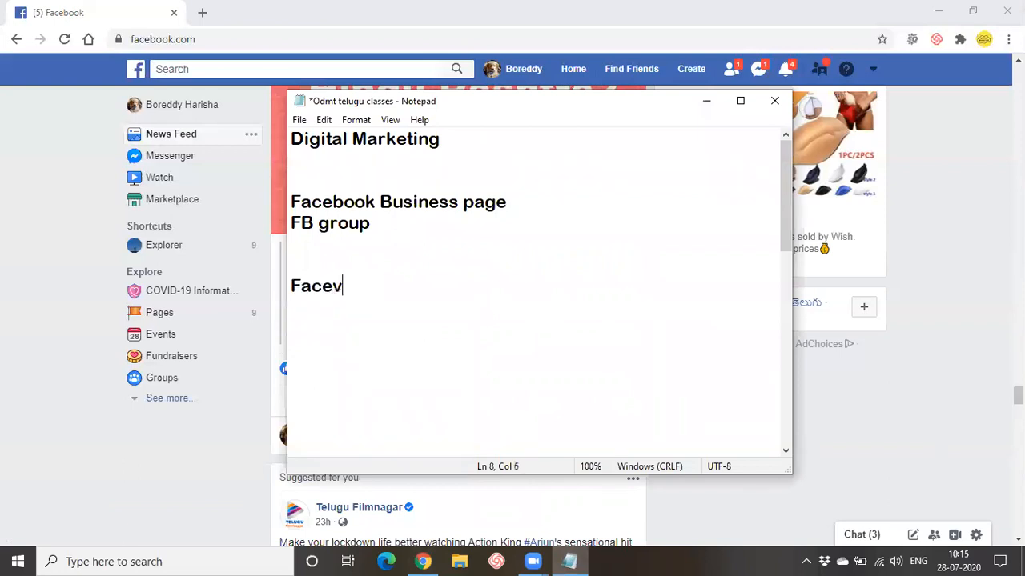
key(BackSpace)
text(book edge rank )
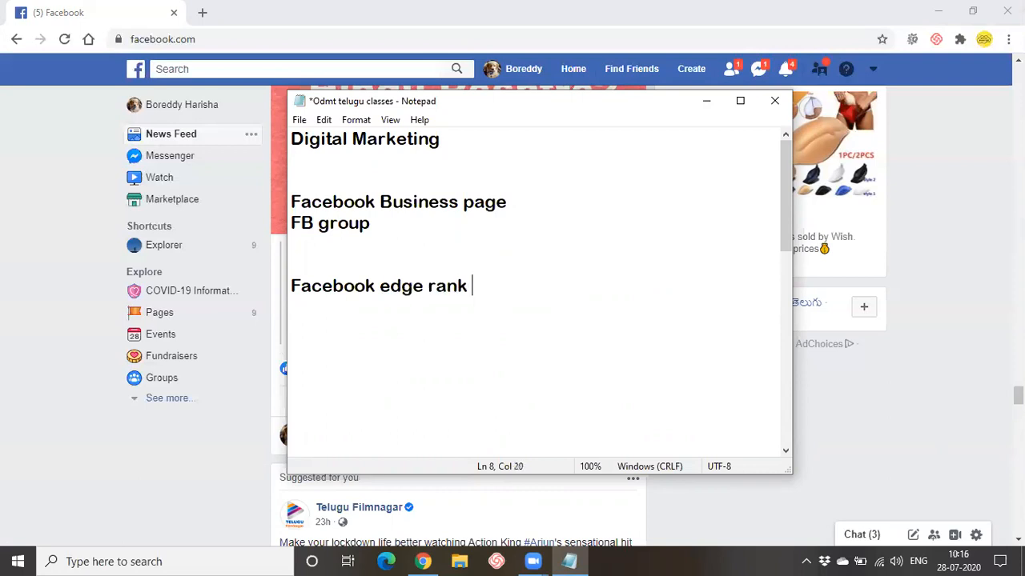
text(algorith)
text(m)
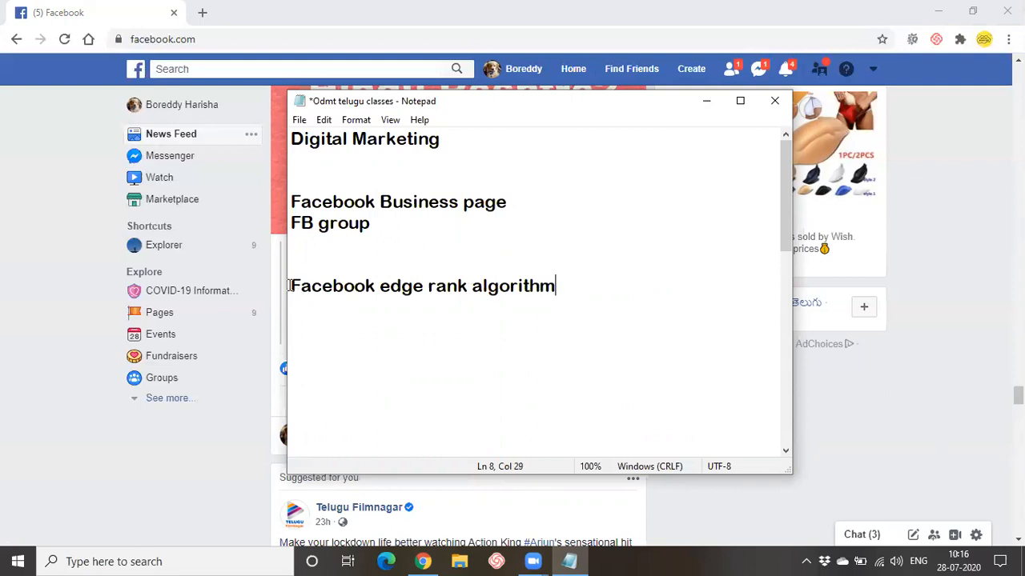
drag(292, 288, 525, 302)
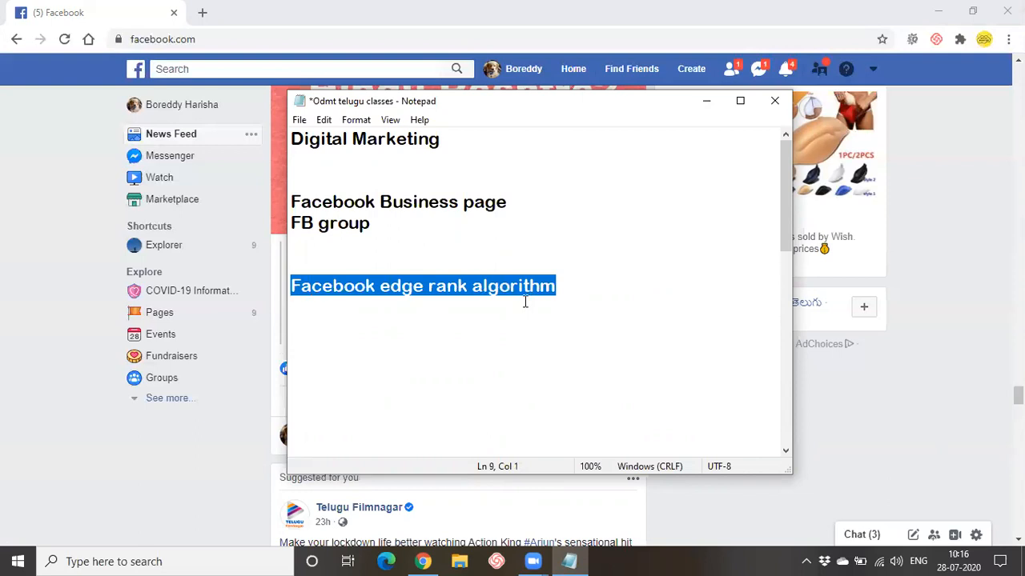
click(391, 286)
key(BackSpace)
text(E)
- Write the formula E=A*W*D on a new line below the heading
click(563, 279)
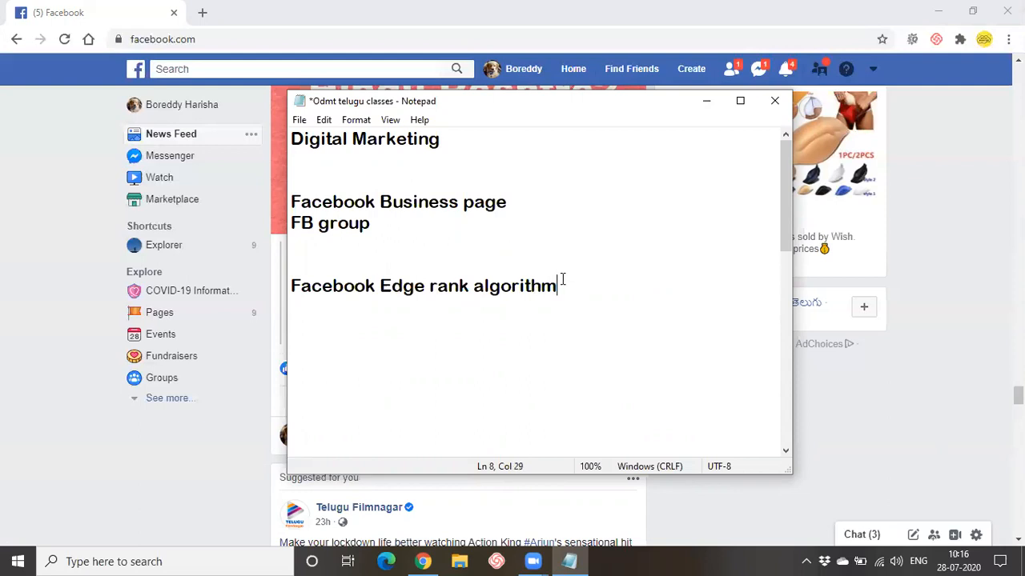
key(Return)
key(Return)
text(E=)
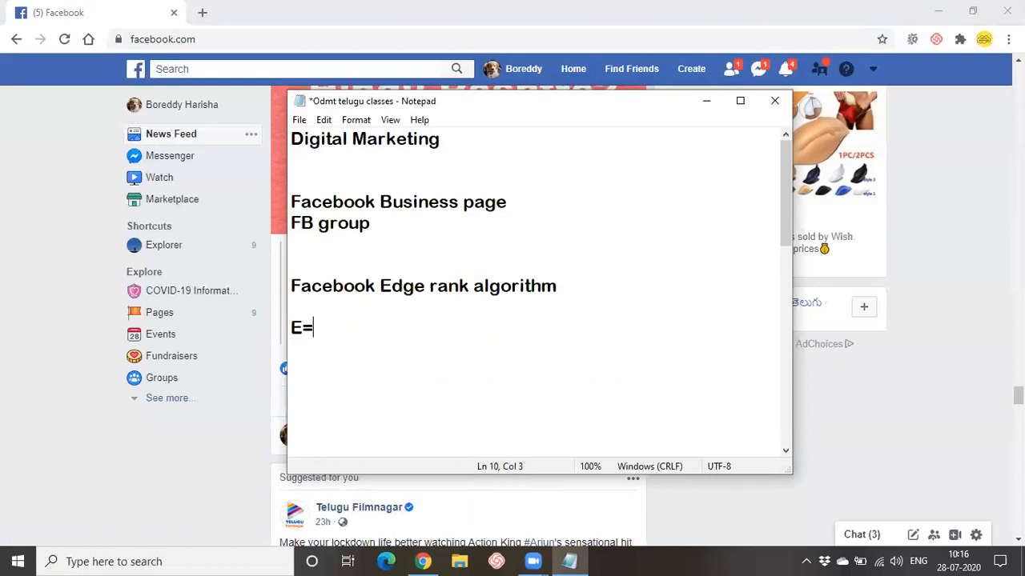
text(A*W*D)
- Add the lines 'A - user Affinity' and 'W- Content Weight' below the formula
key(Return)
key(Return)
text(A)
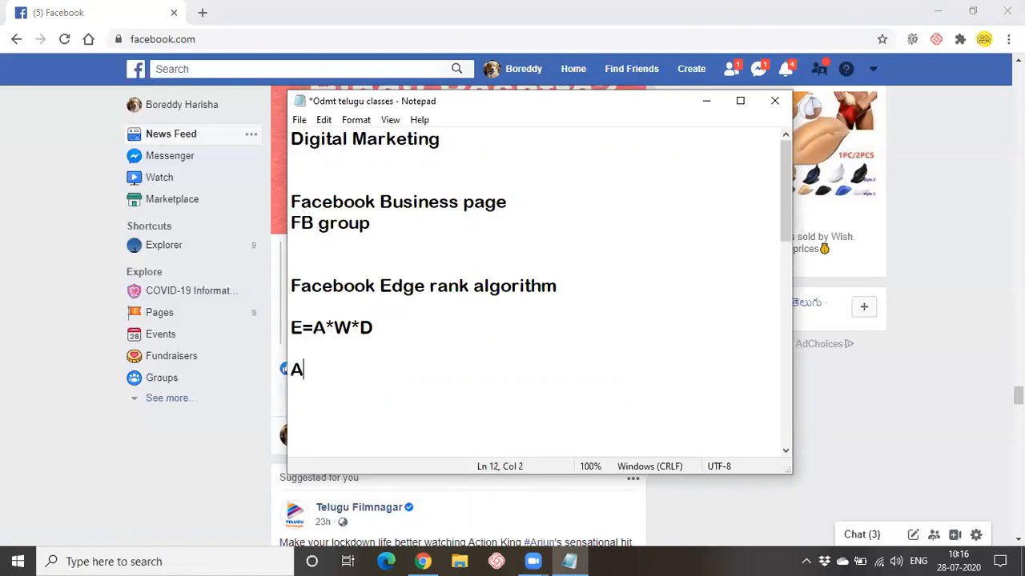
text( - user Affinity)
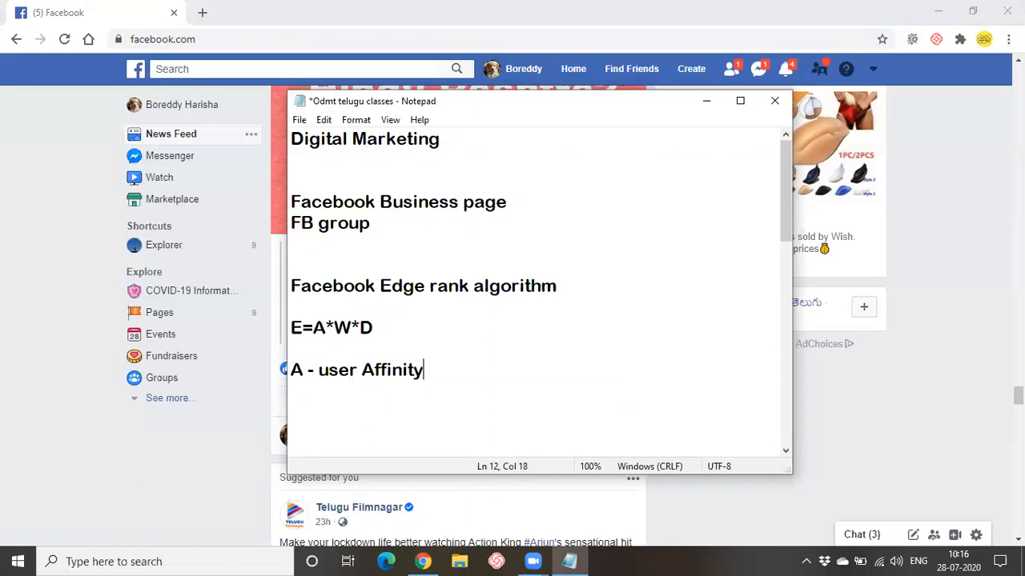
key(Return)
text(W- Content)
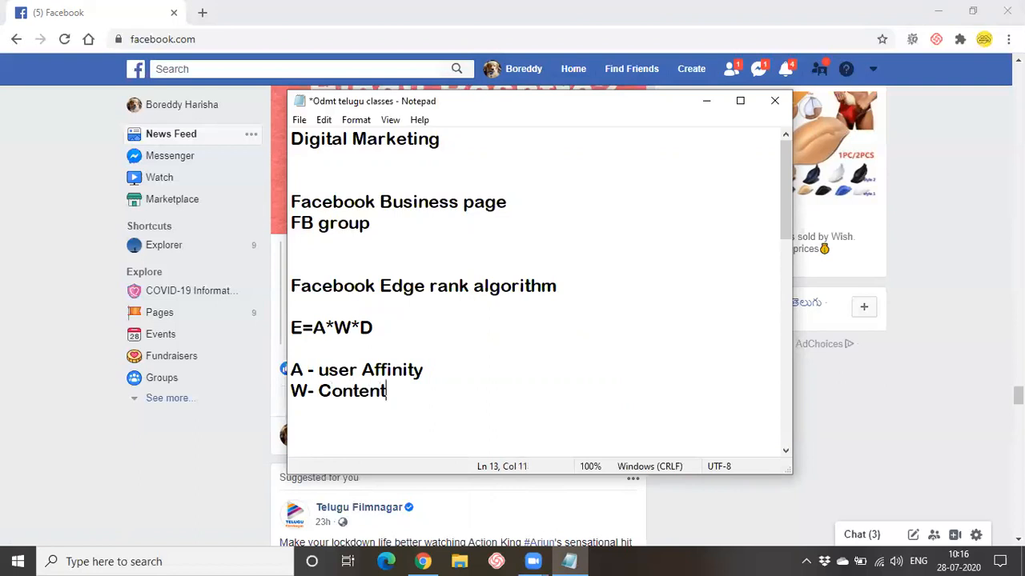
text( Weight)
- Add 'D - Time based Decay', correcting the 'bades' typo
key(Return)
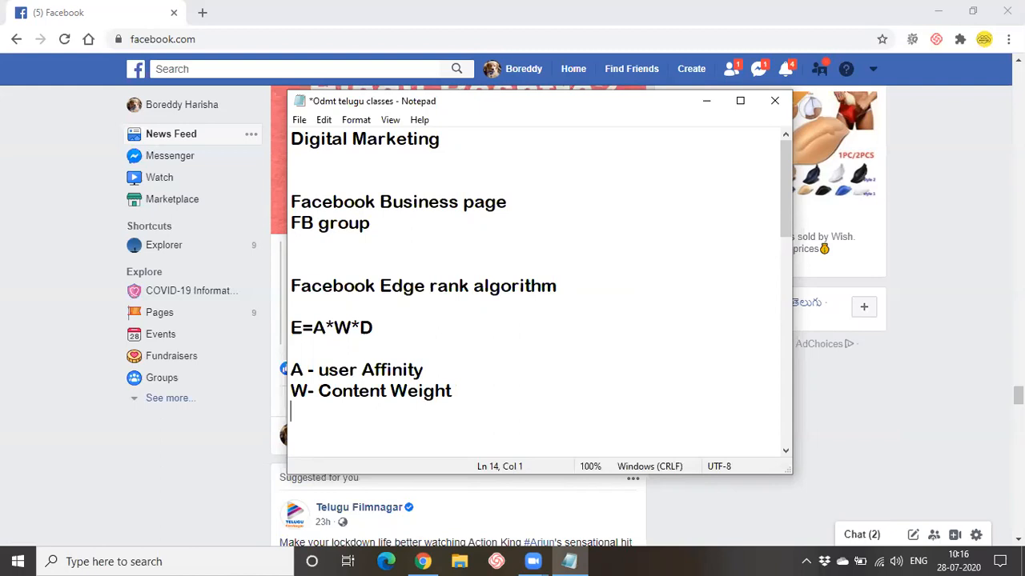
text(D - Time bades)
key(BackSpace)
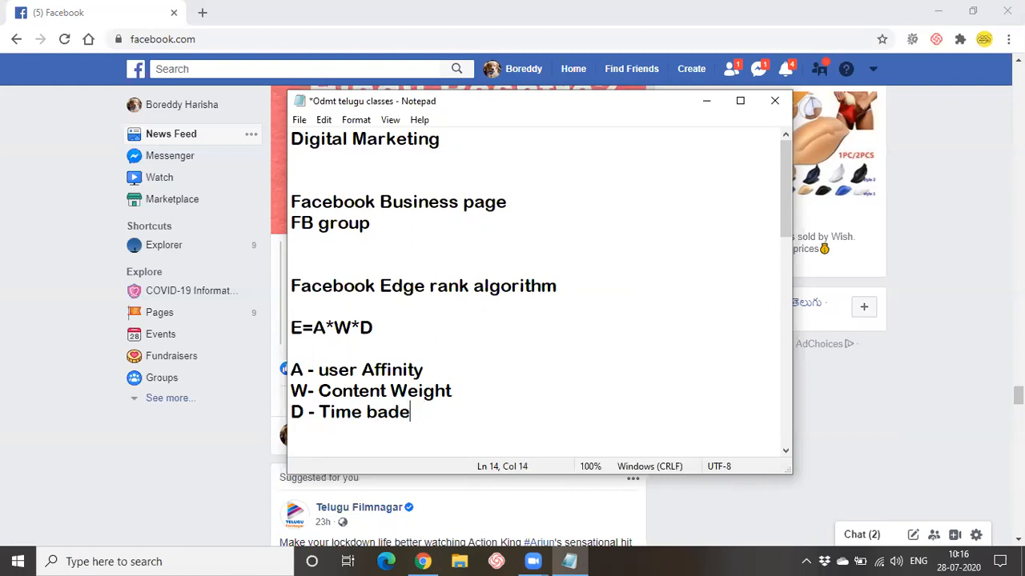
key(BackSpace)
key(BackSpace)
text(sed Decay)
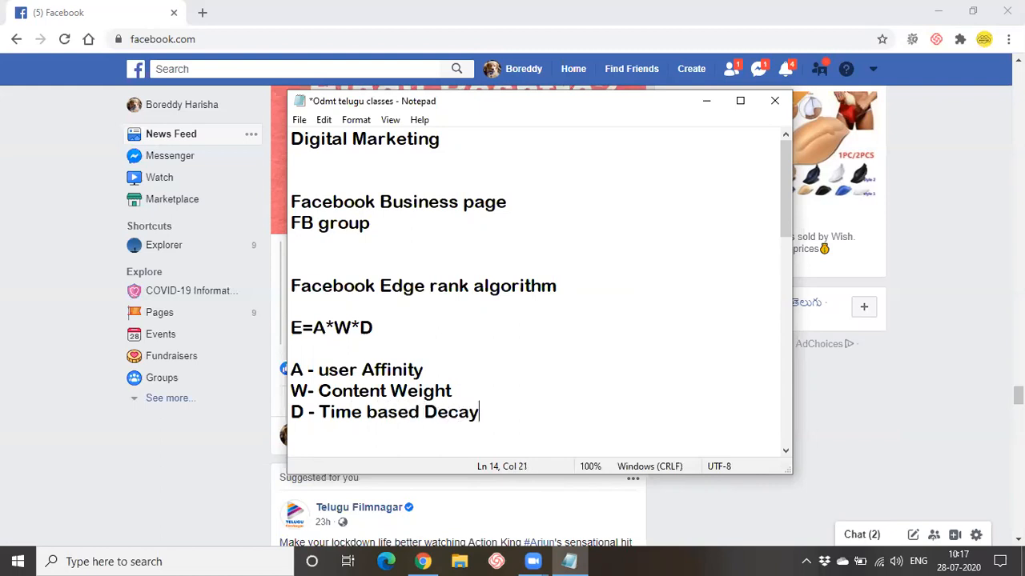
key(Return)
- Highlight 'user Affinity' repeatedly while explaining the Affinity term
scroll(526, 393, down, 1)
click(424, 308)
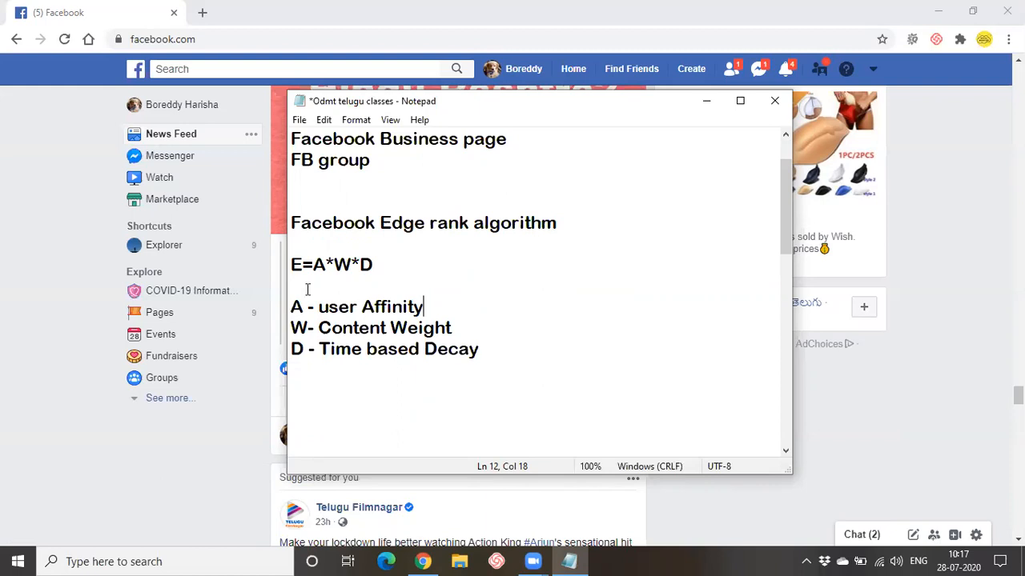
drag(315, 309, 480, 315)
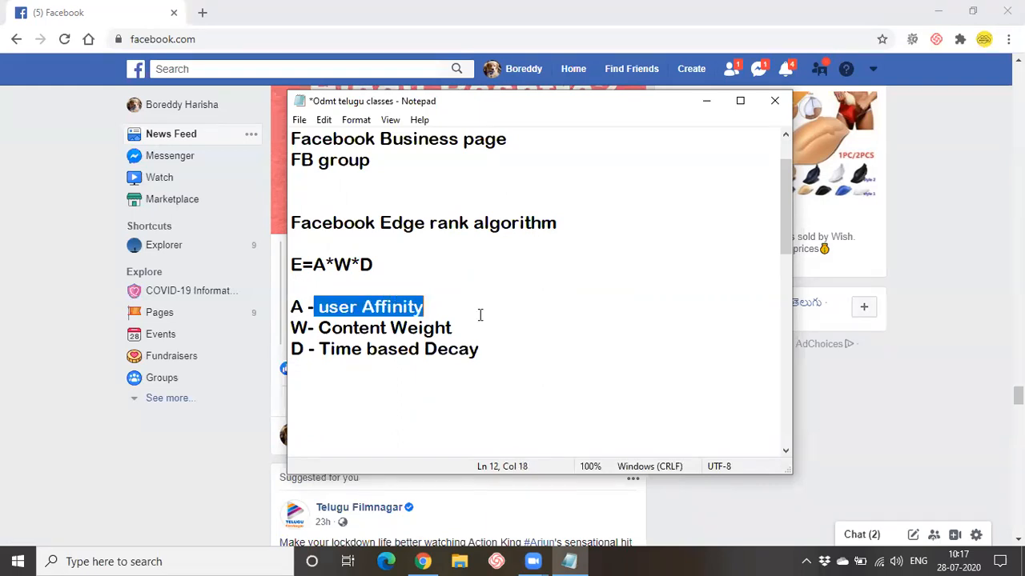
click(471, 315)
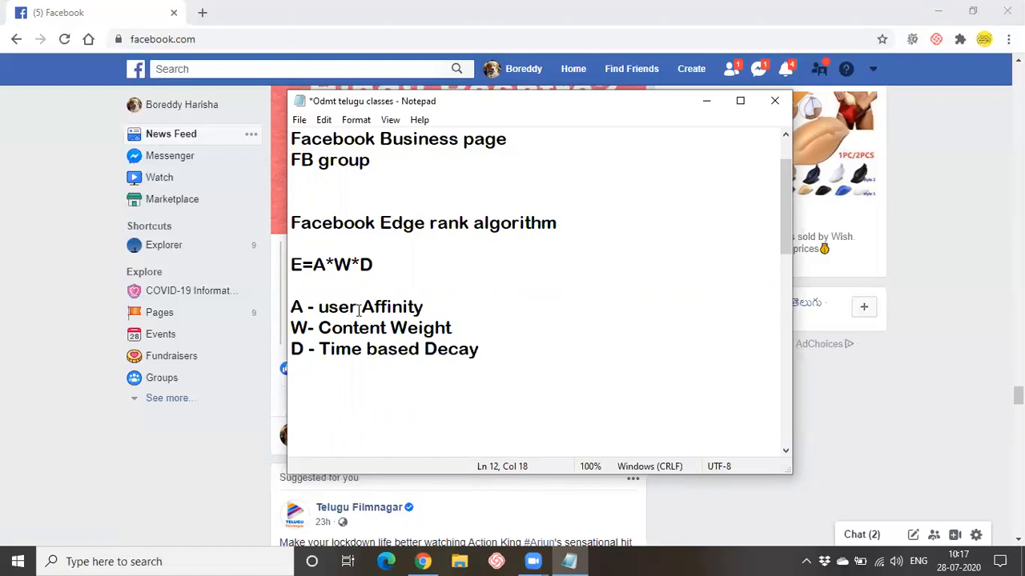
drag(360, 311, 431, 312)
click(434, 431)
drag(318, 309, 436, 314)
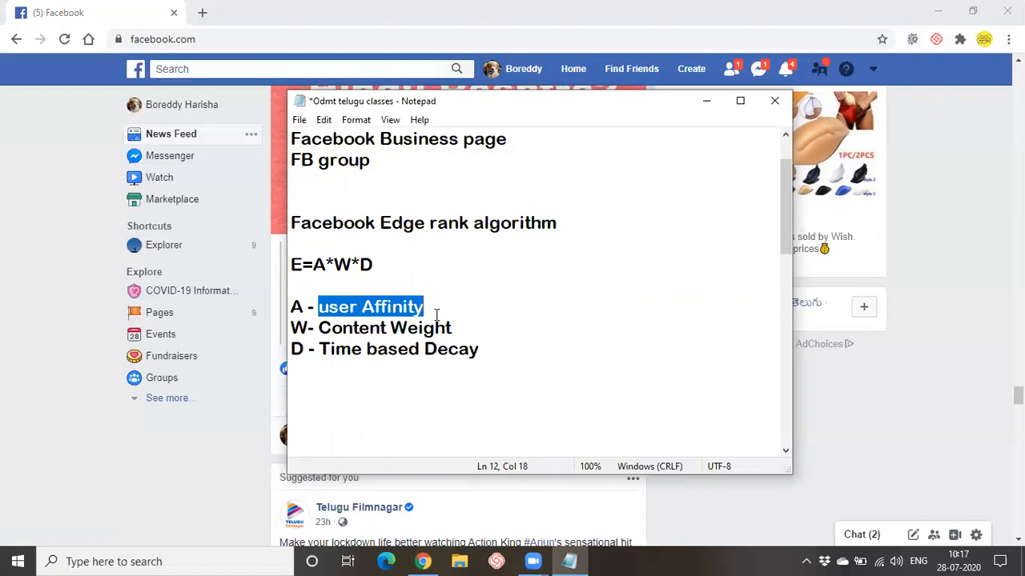
click(356, 327)
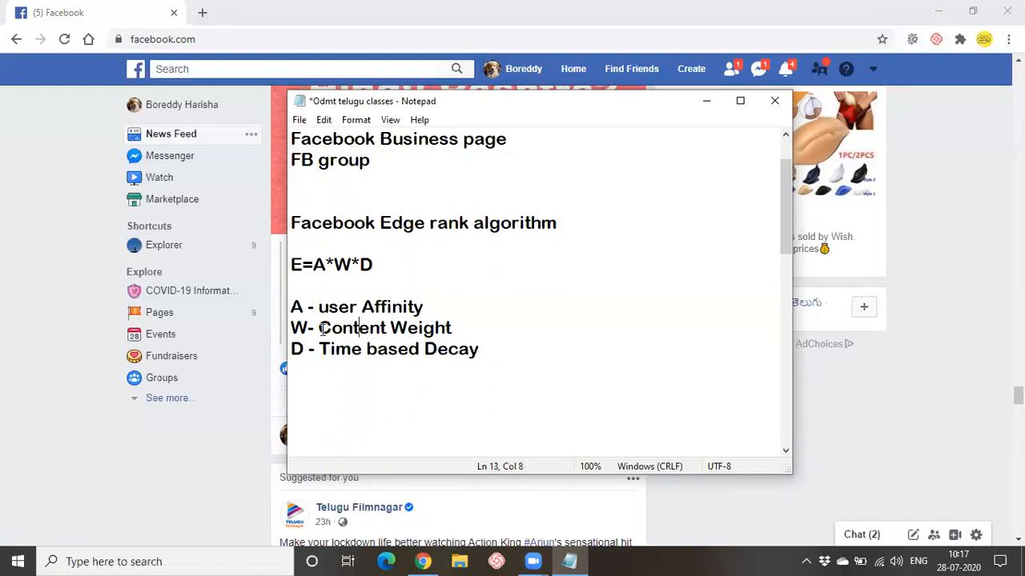
- Highlight 'Content Weight' and append a dash after it
drag(319, 327, 544, 333)
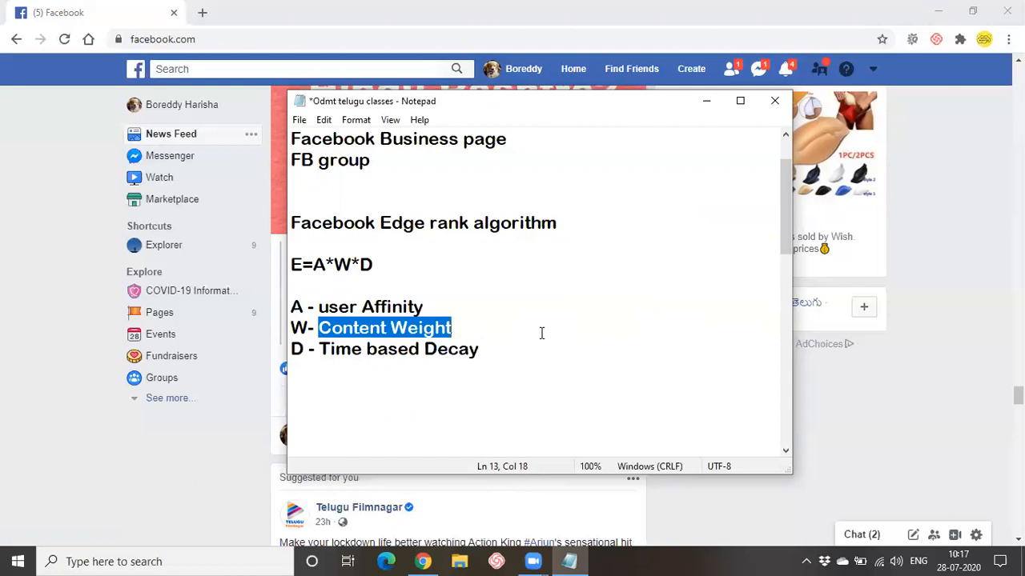
click(537, 333)
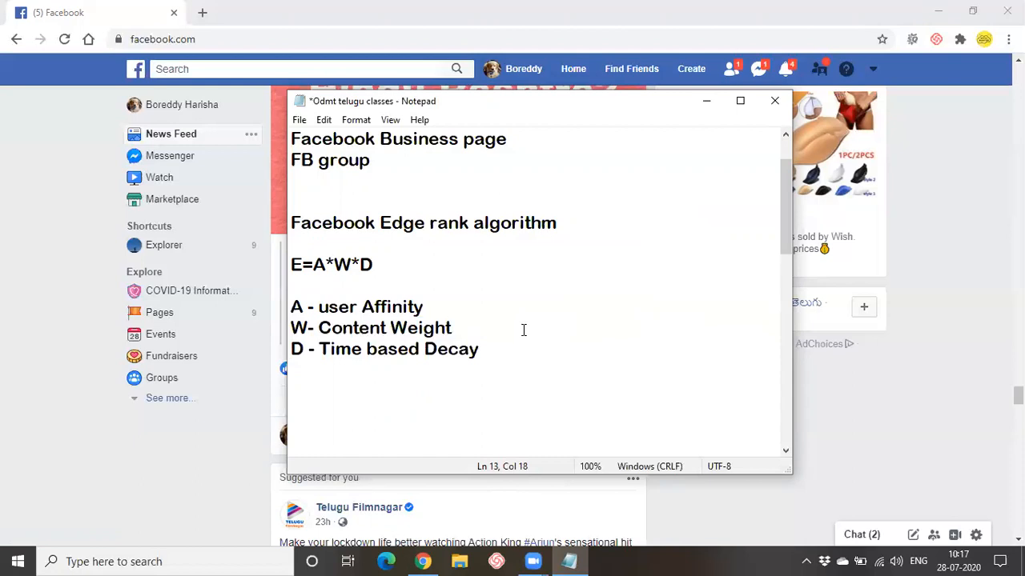
text(-)
- Type 'photo video' after Content Weight, with indented 'links' and 'plain text' lines below
text(photo v)
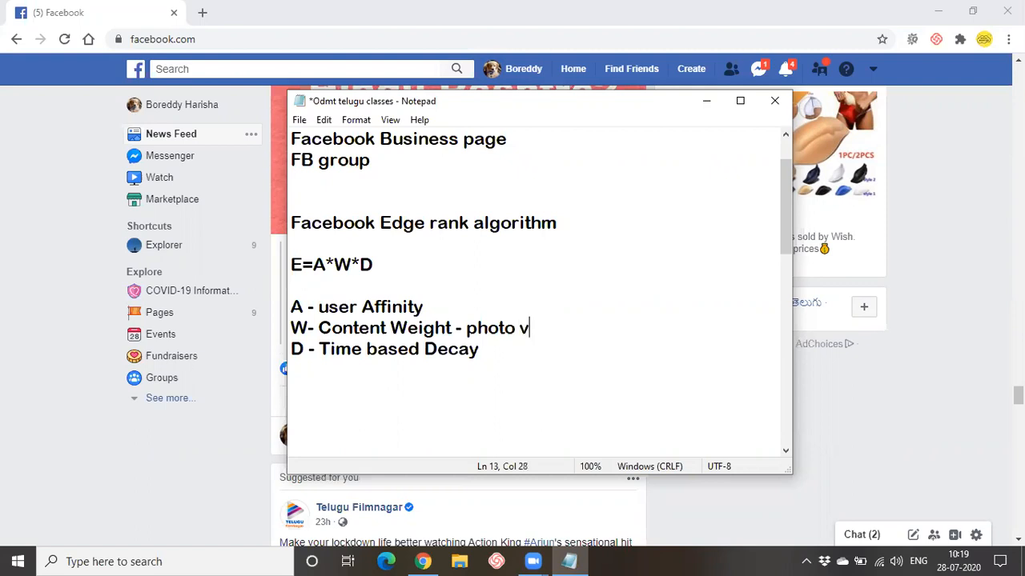
text(ideo)
key(Return)
key(Tab)
key(Tab)
key(Tab)
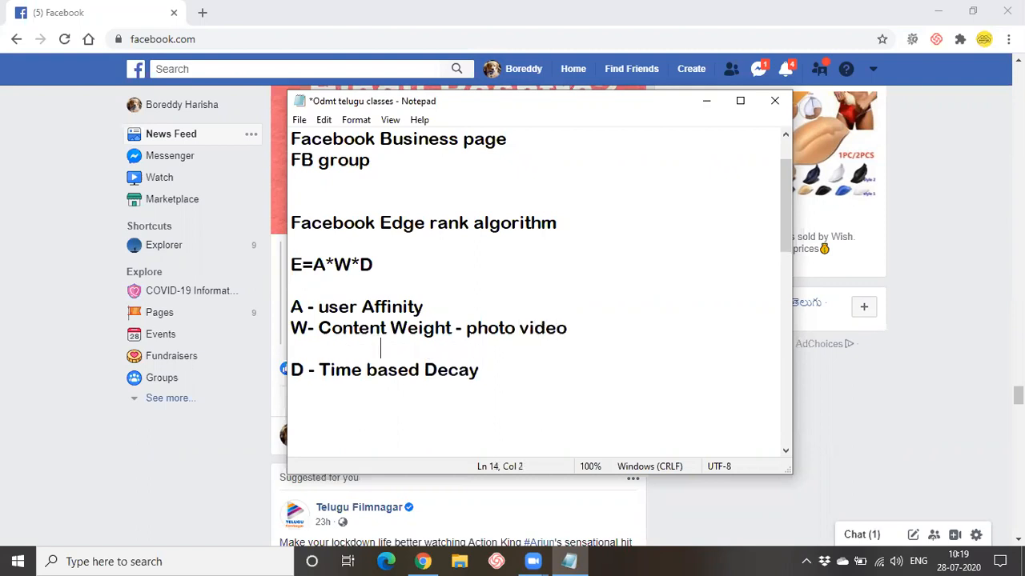
key(BackSpace)
text(links)
key(Return)
key(Tab)
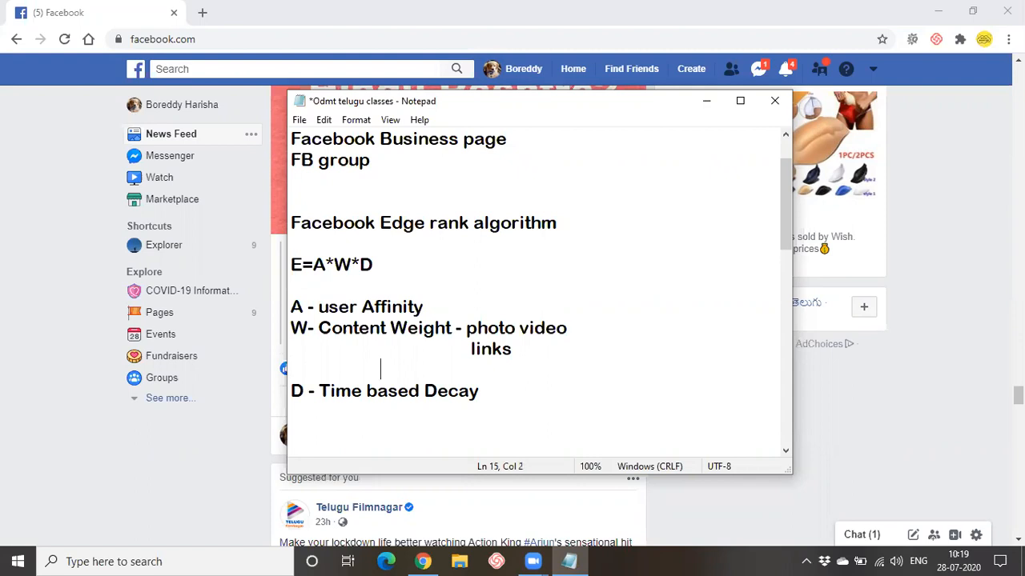
key(Tab)
text(plain text)
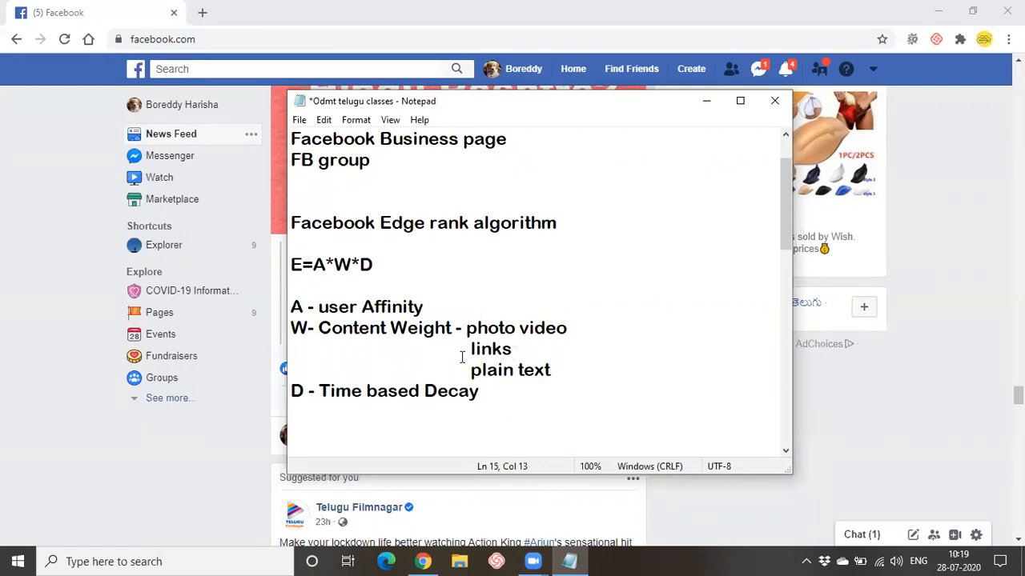
- Rank the content types: photo video top priority, links next, plain text low
drag(470, 370, 579, 372)
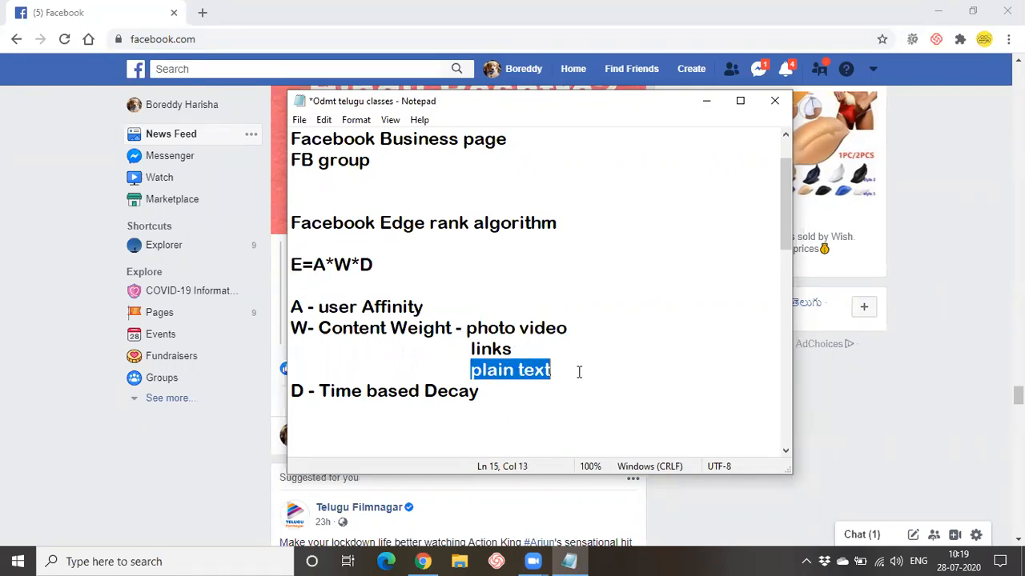
click(575, 431)
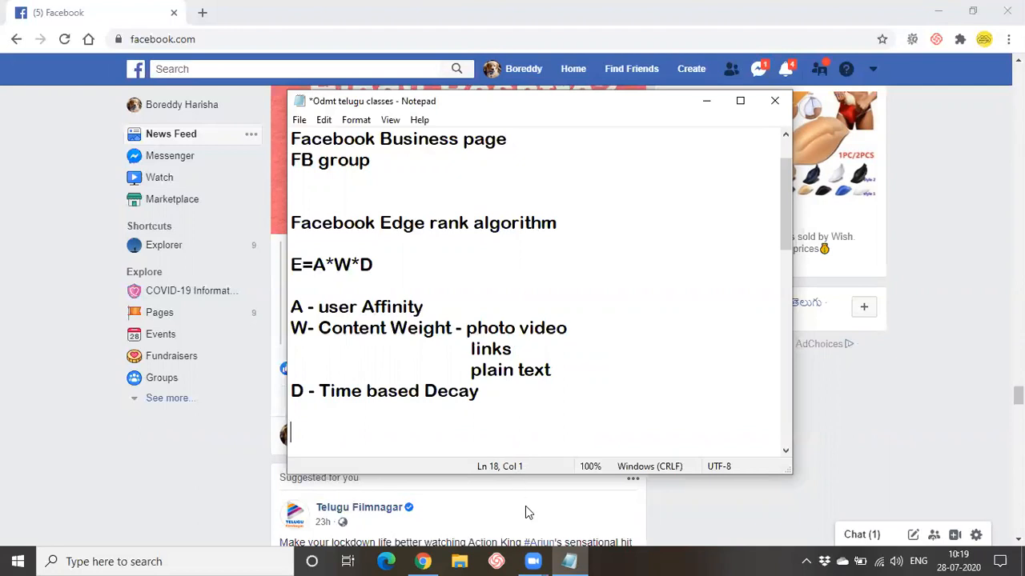
mouse_move(552, 558)
click(582, 331)
text(-- top pr)
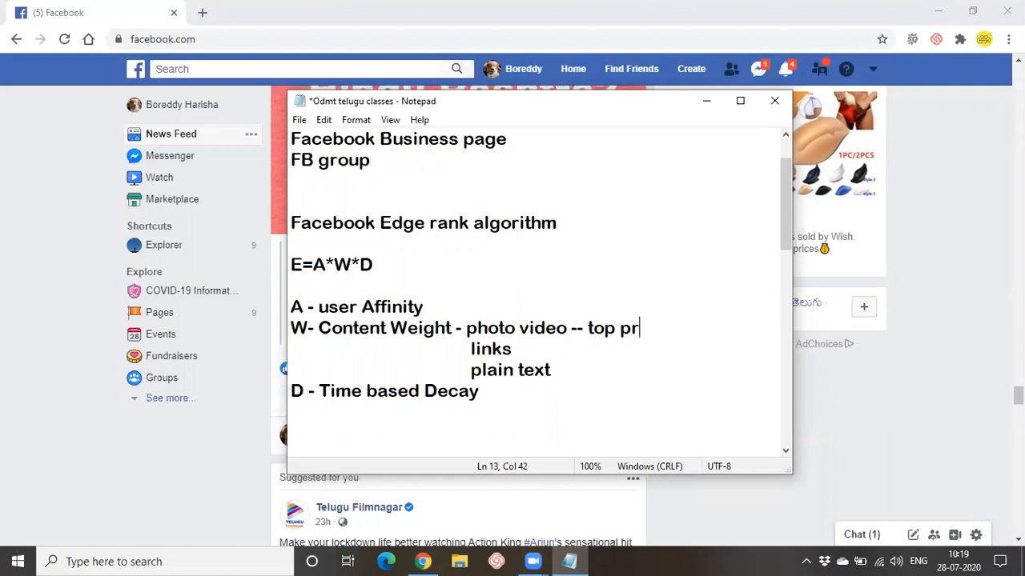
text(ioti)
key(BackSpace)
key(BackSpace)
text(rity)
click(534, 346)
text(- next)
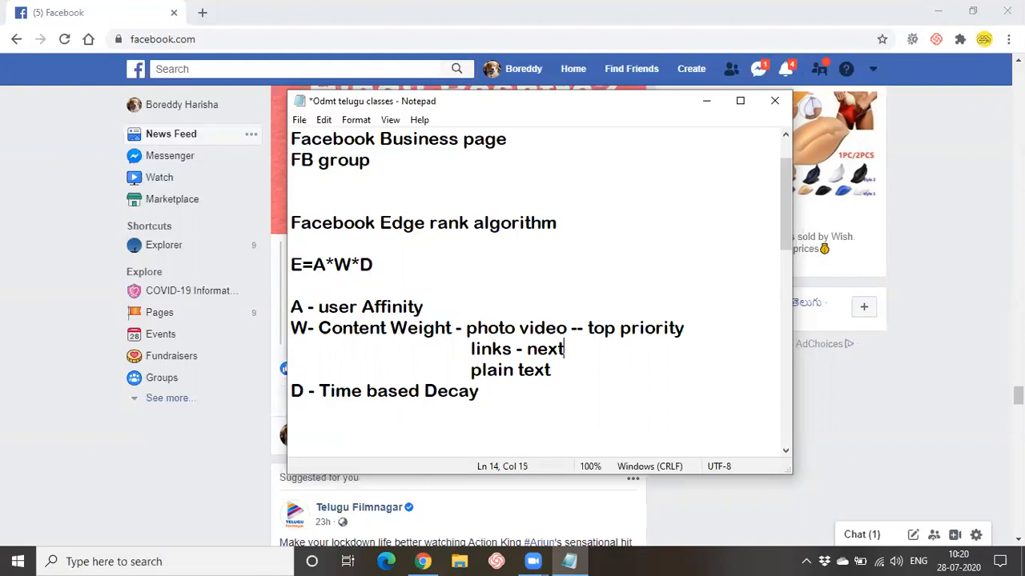
click(560, 368)
text(-- low)
- Highlight the ranked content types, then add '--' after the Time based Decay line
click(467, 327)
drag(588, 328, 691, 361)
click(623, 410)
scroll(570, 398, down, 1)
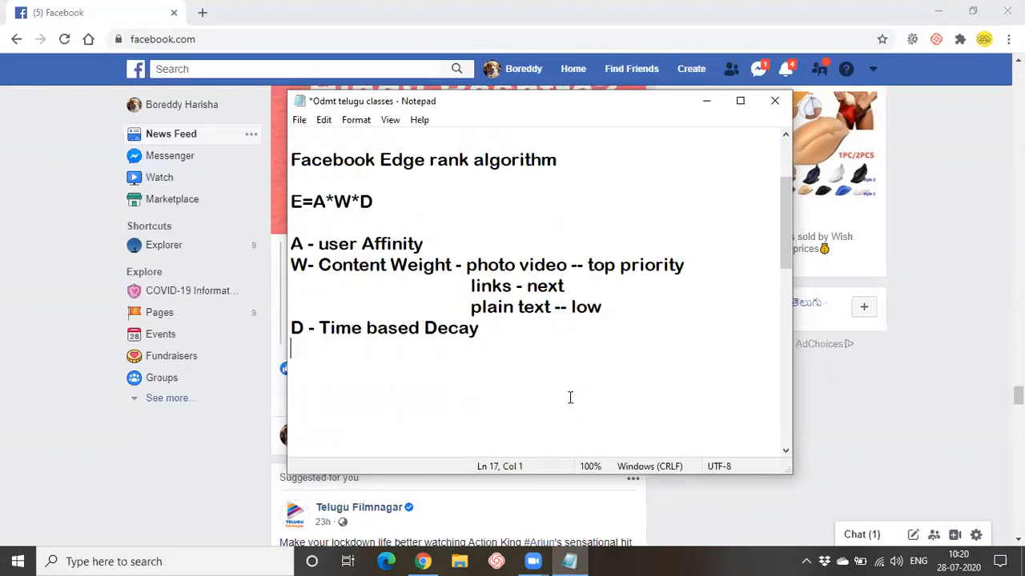
click(494, 333)
text(--)
click(706, 100)
scroll(501, 299, up, 5)
scroll(490, 350, up, 20)
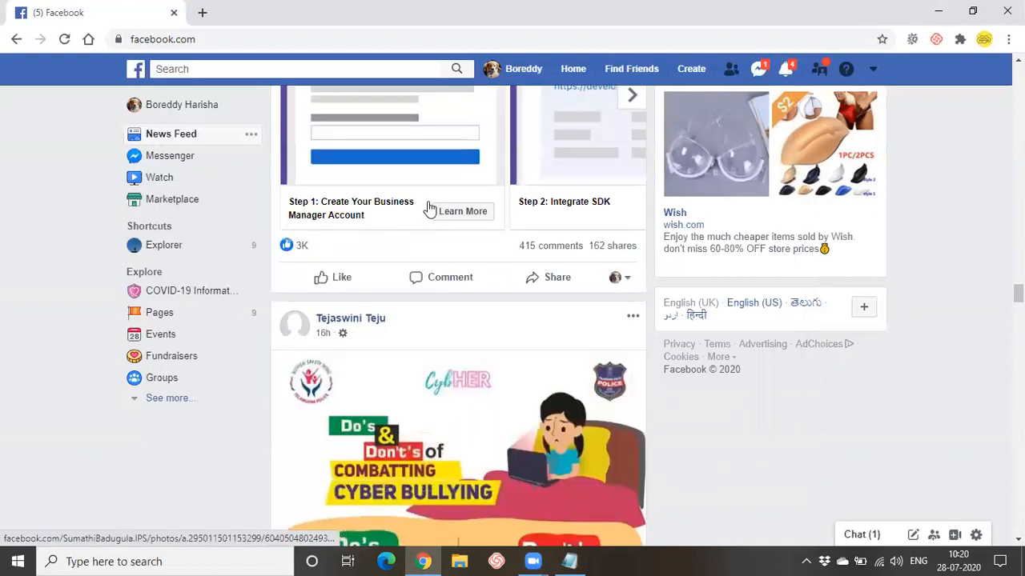
scroll(435, 210, up, 10)
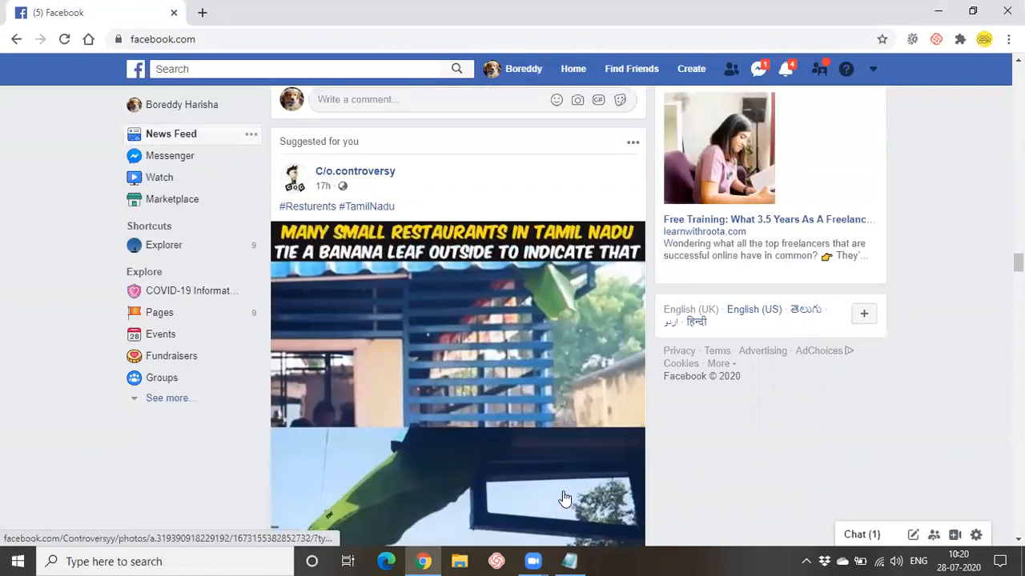
scroll(564, 498, up, 10)
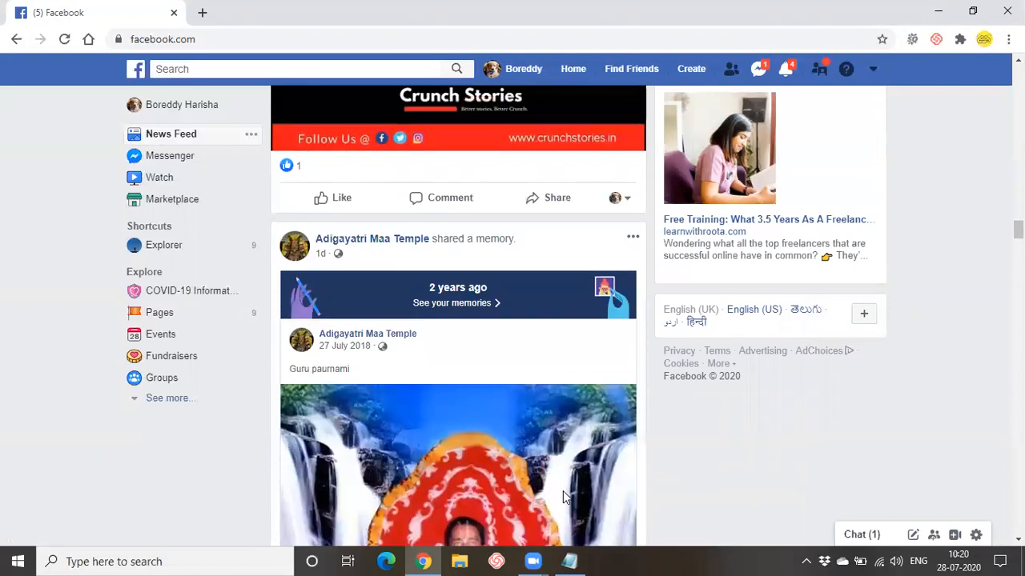
scroll(564, 497, up, 1)
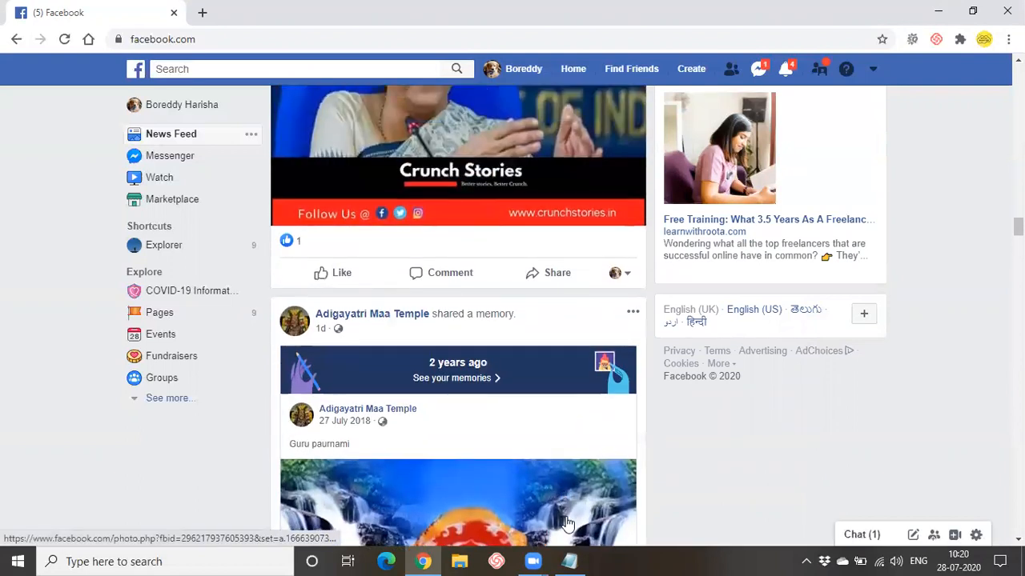
mouse_move(425, 560)
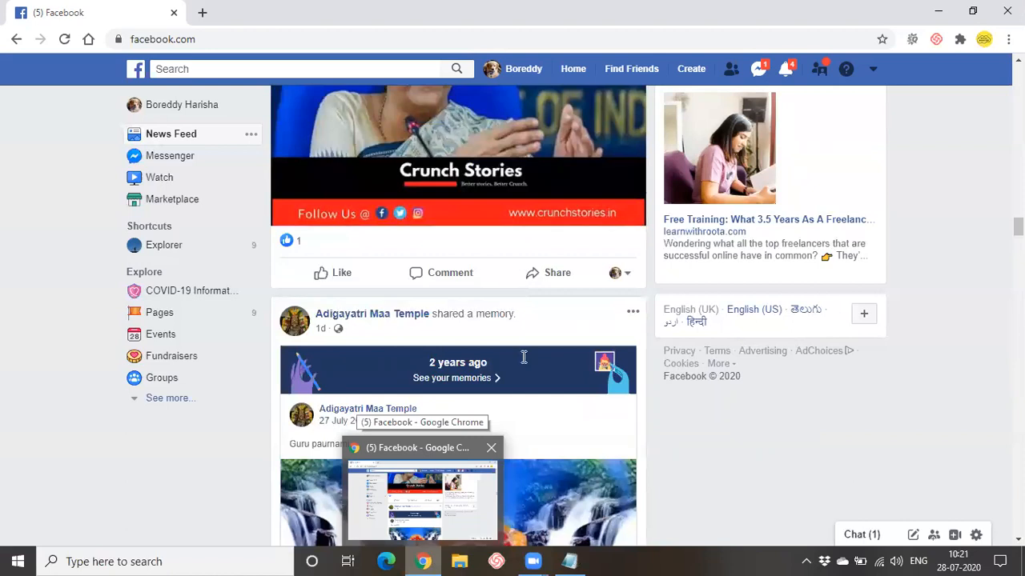
key(alt+Tab)
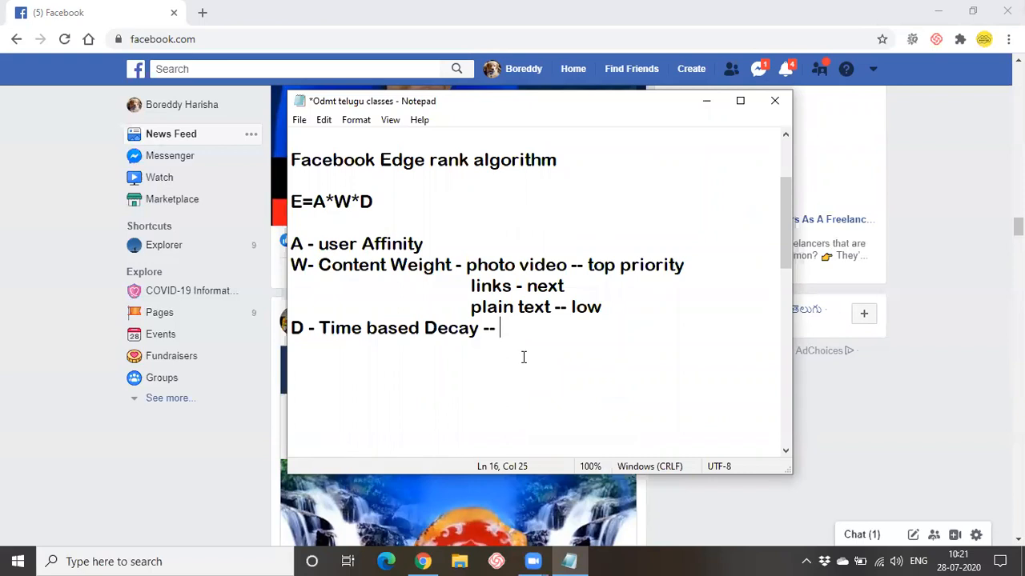
- Append 'how old is your post' after 'Decay --' and highlight the A, W, D lines
text(how old )
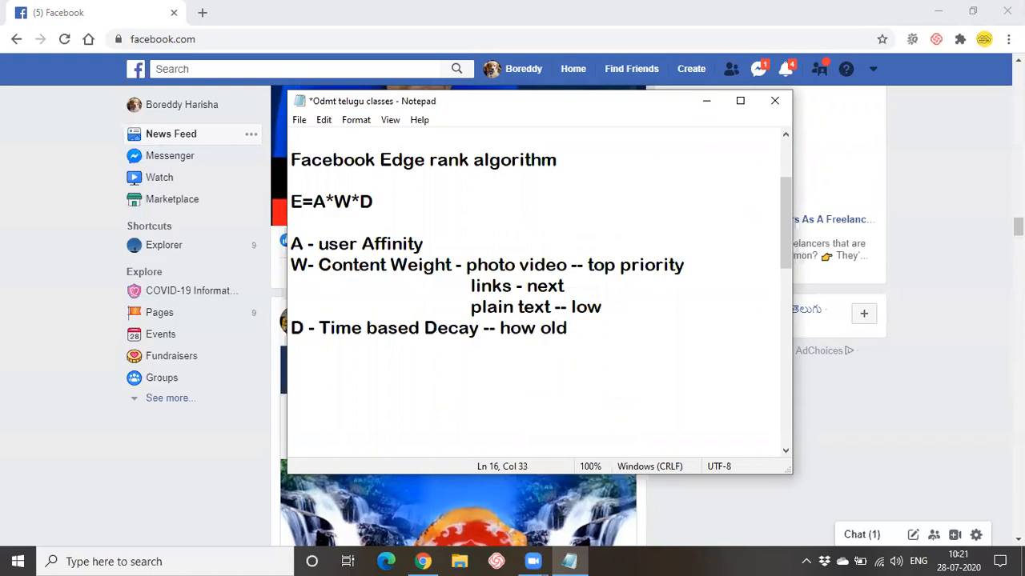
text(is your p)
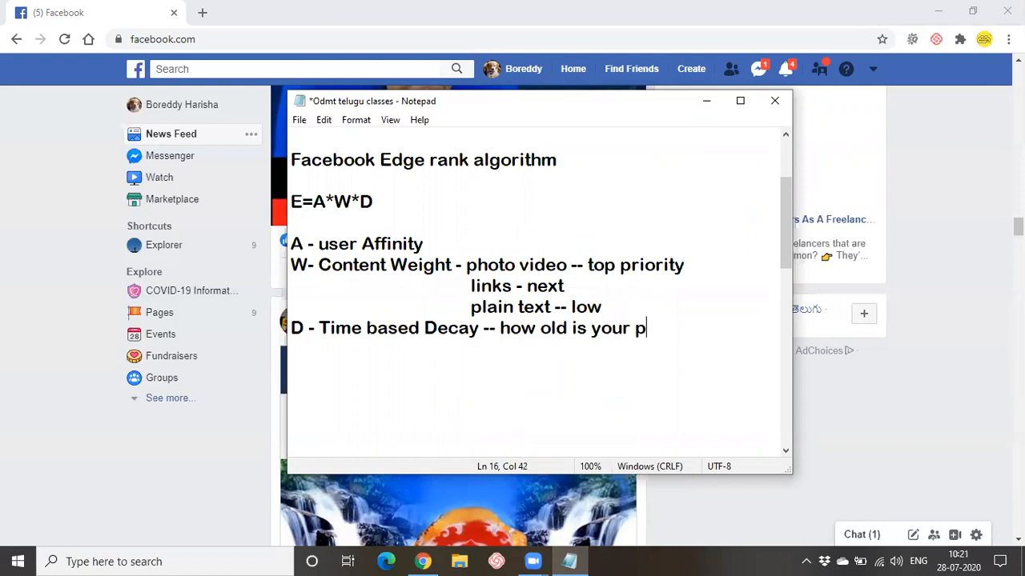
text(ost)
scroll(320, 381, up, 1)
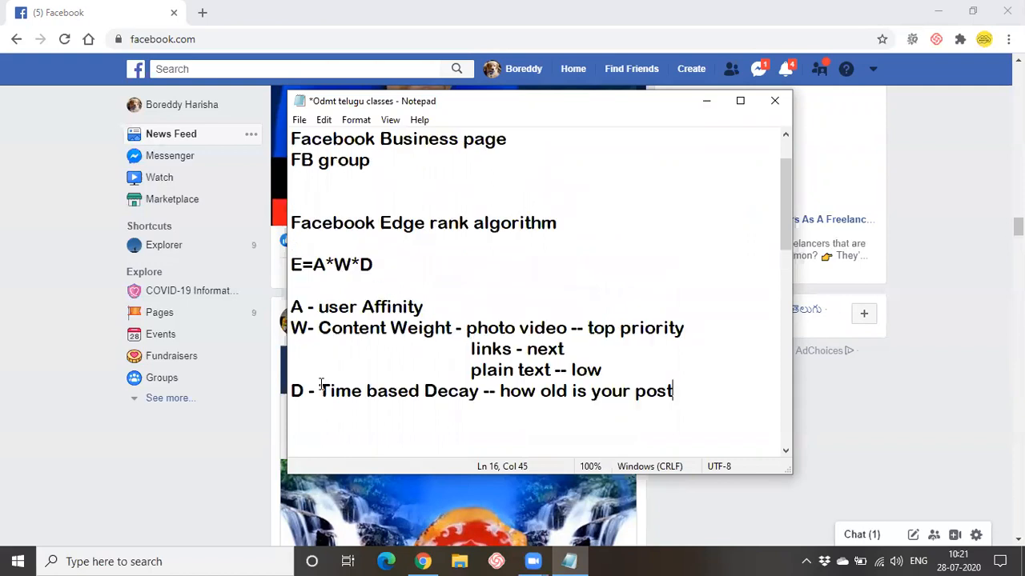
drag(292, 301, 273, 409)
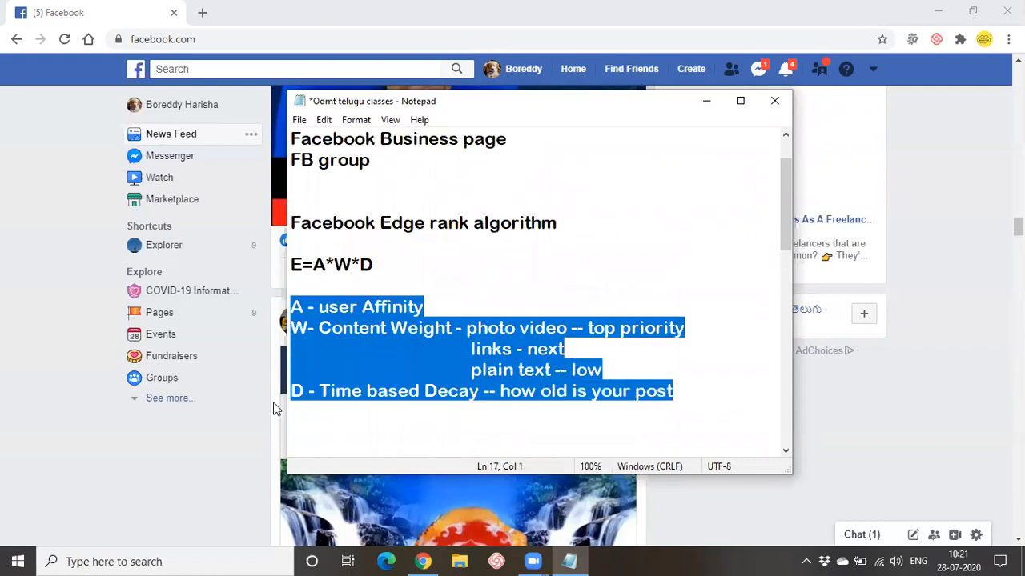
click(365, 289)
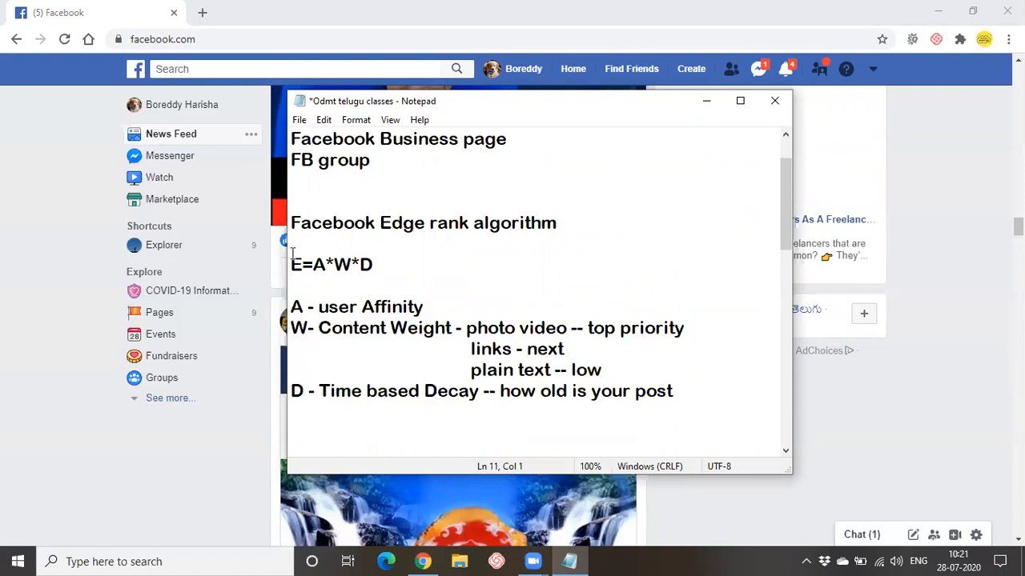
- Highlight the heading, the E=A*W*D formula and each term in turn while explaining them
drag(291, 222, 613, 223)
click(583, 268)
drag(292, 265, 408, 273)
click(408, 273)
drag(319, 307, 512, 393)
click(499, 433)
drag(324, 306, 469, 304)
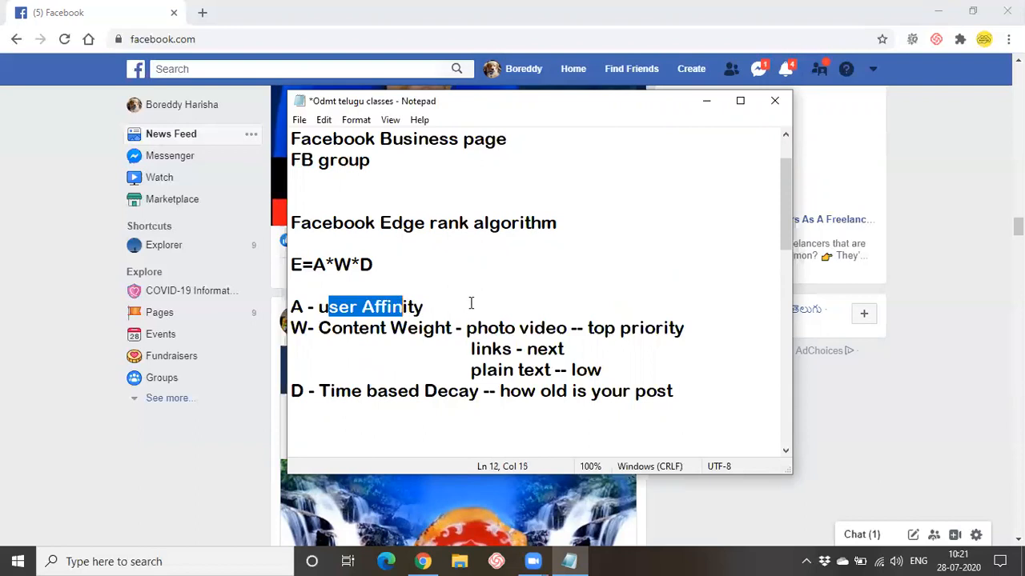
click(470, 303)
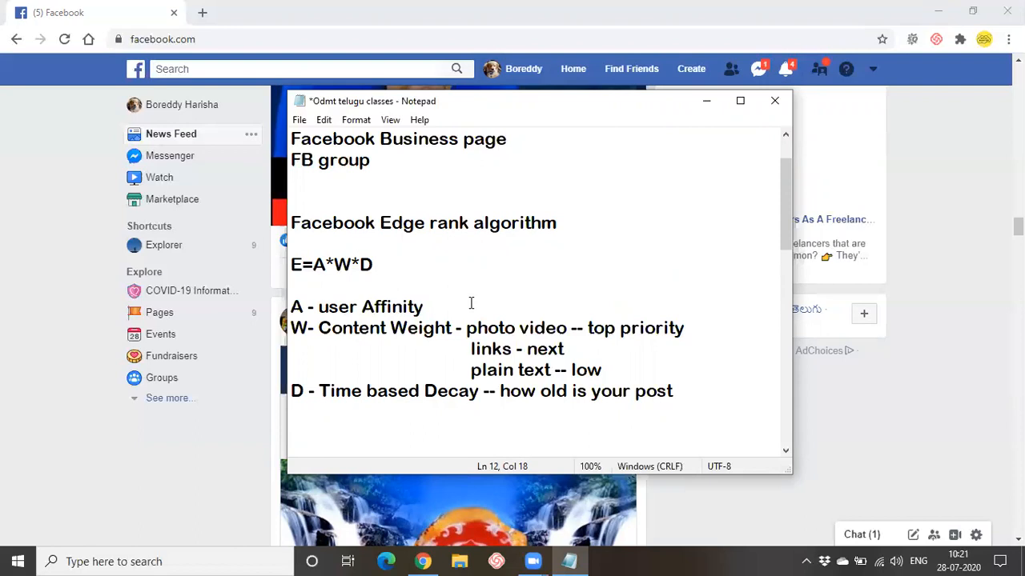
drag(319, 327, 381, 327)
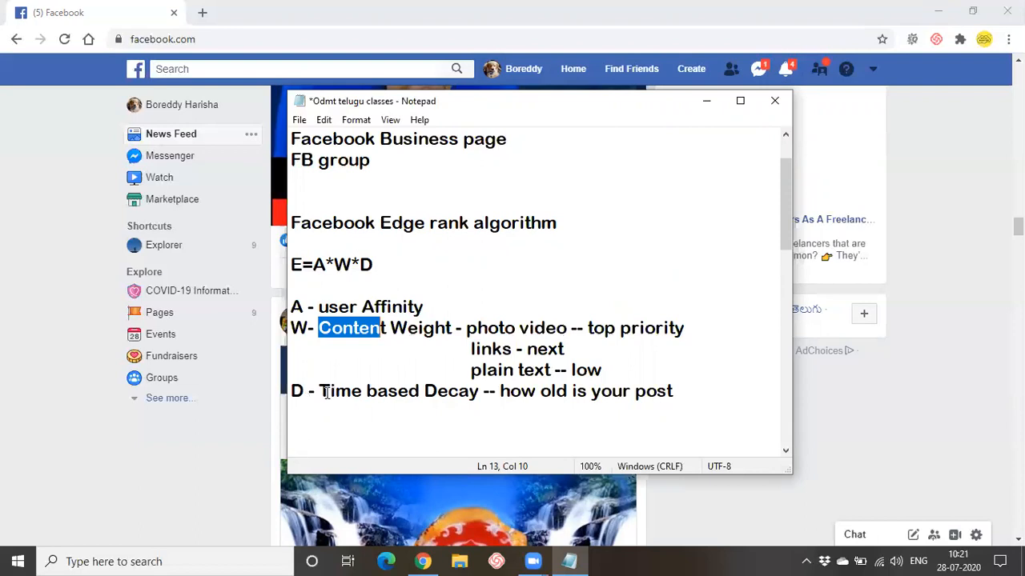
drag(320, 391, 482, 392)
click(582, 392)
click(576, 406)
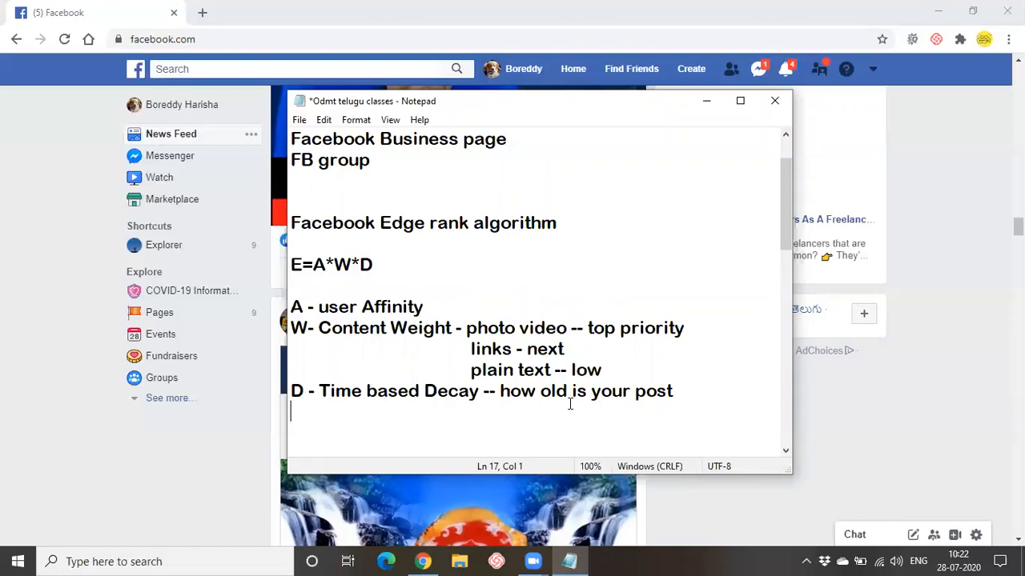
- Minimize the notes, scroll to the top of the Facebook feed, and open the Create menu
click(707, 106)
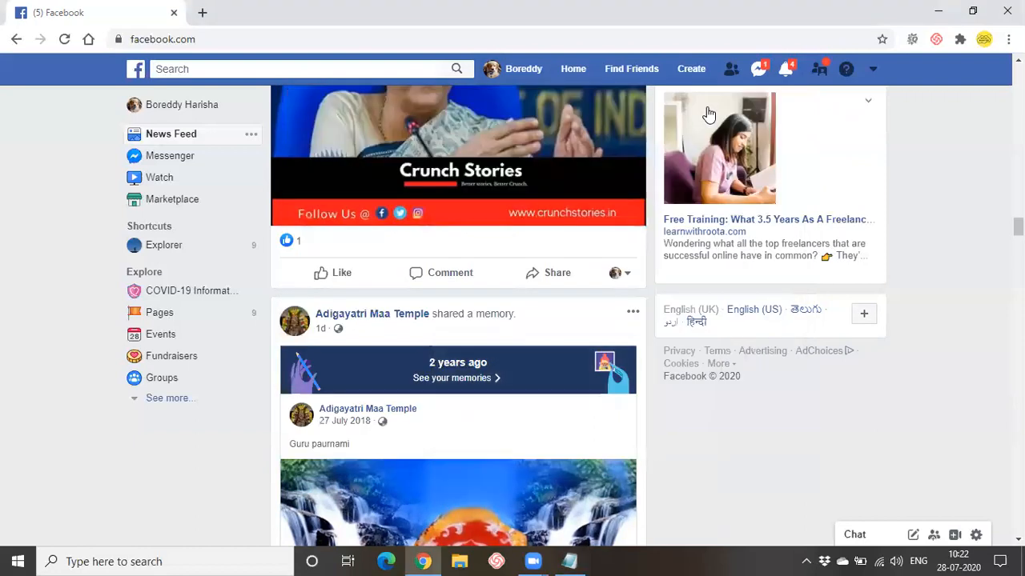
scroll(456, 489, up, 4)
scroll(452, 492, up, 6)
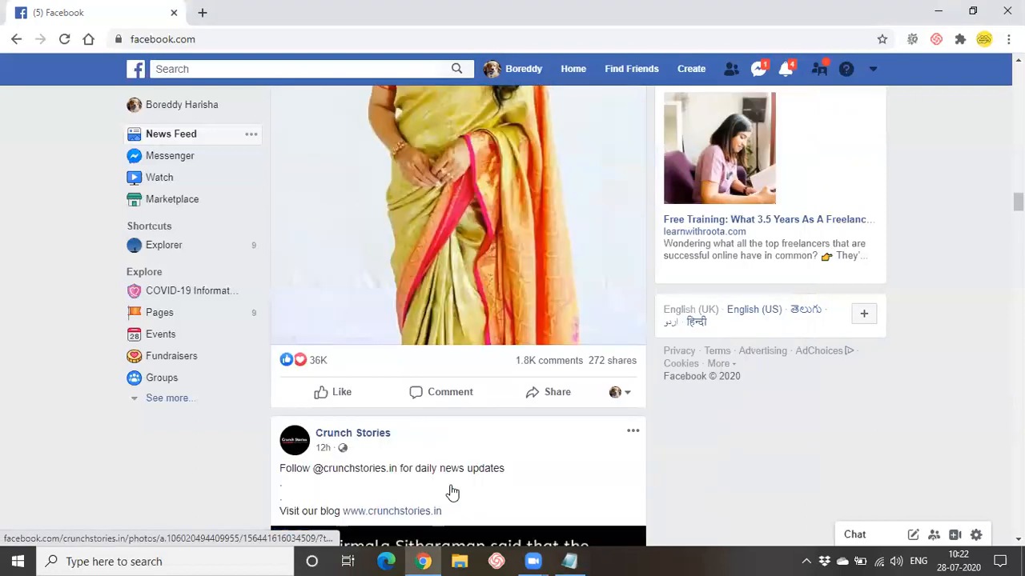
scroll(452, 492, up, 2)
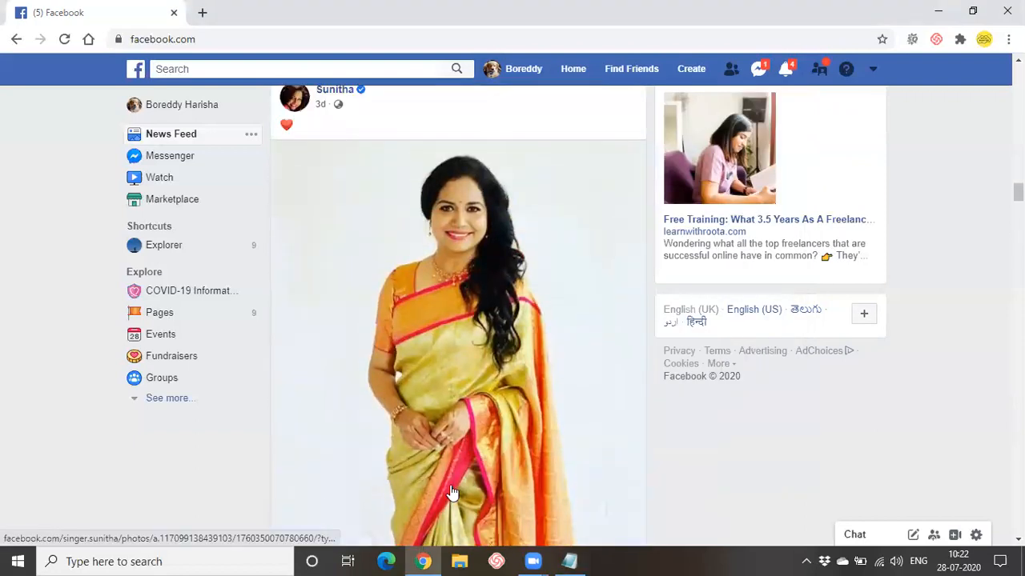
scroll(592, 475, up, 3)
scroll(593, 475, up, 12)
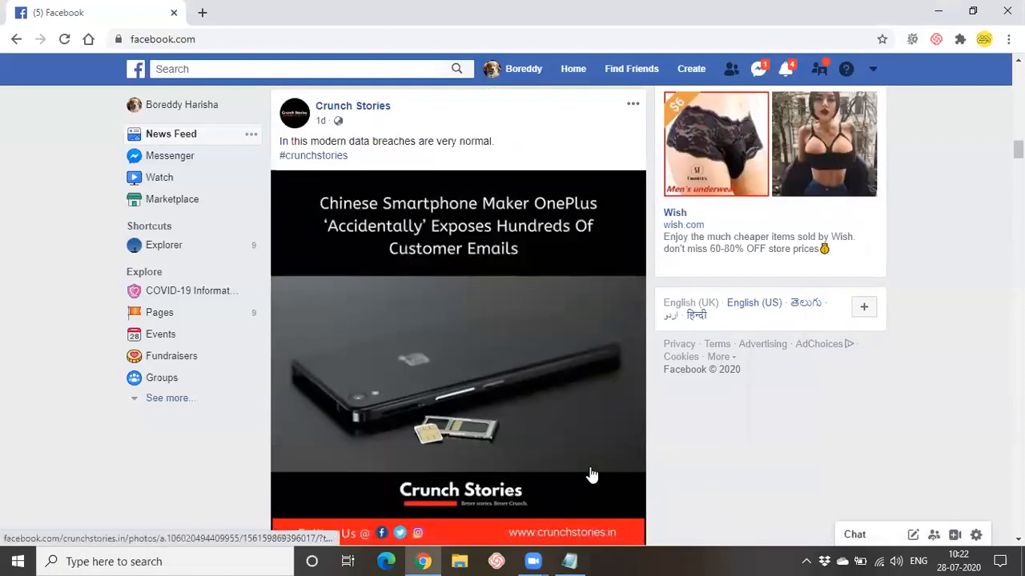
scroll(590, 475, up, 2)
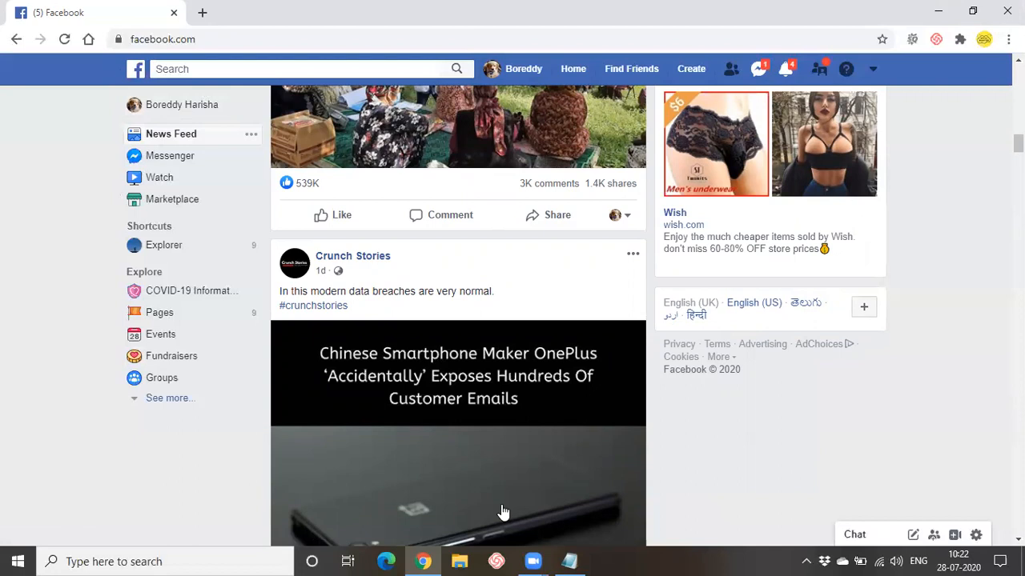
click(687, 71)
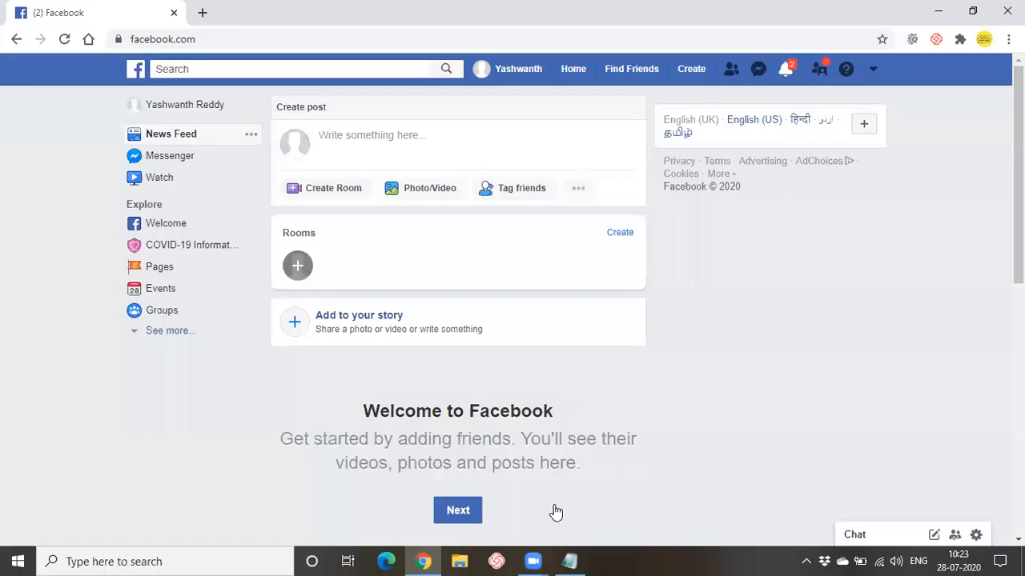
- Start a new Facebook Page from the Create menu in the top bar
click(691, 69)
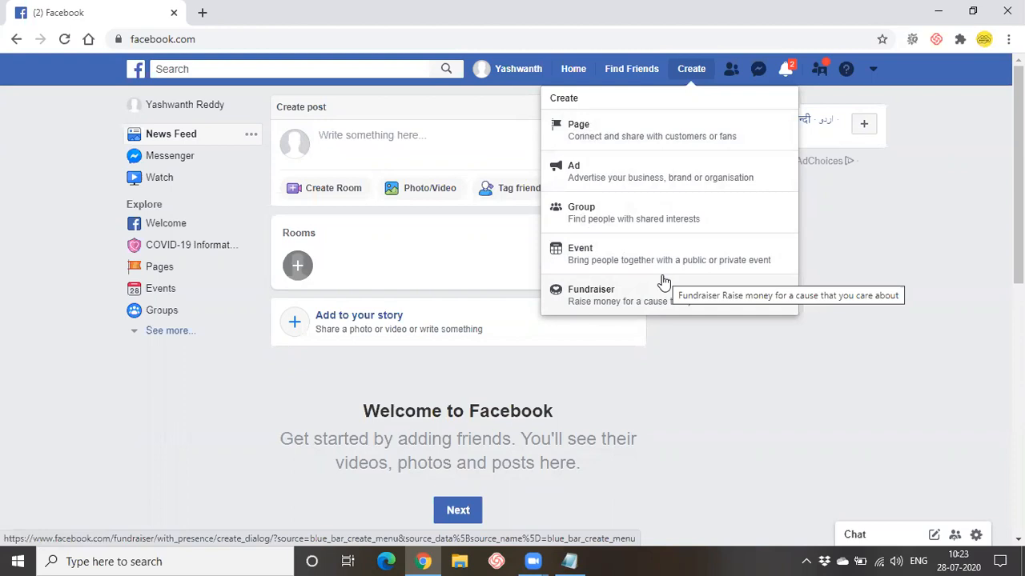
click(607, 138)
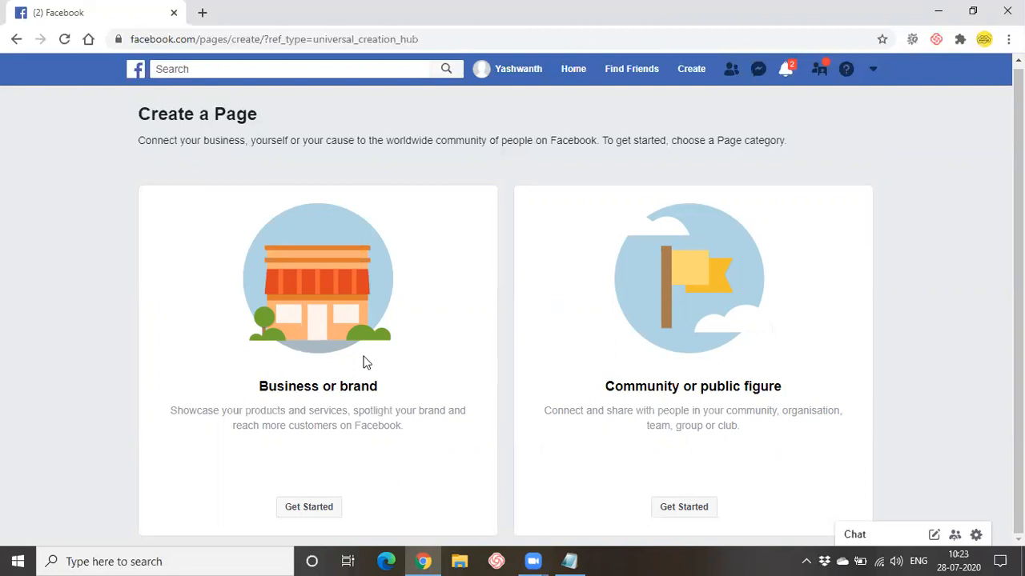
- Compare the two page types and choose Business or brand
drag(256, 385, 388, 387)
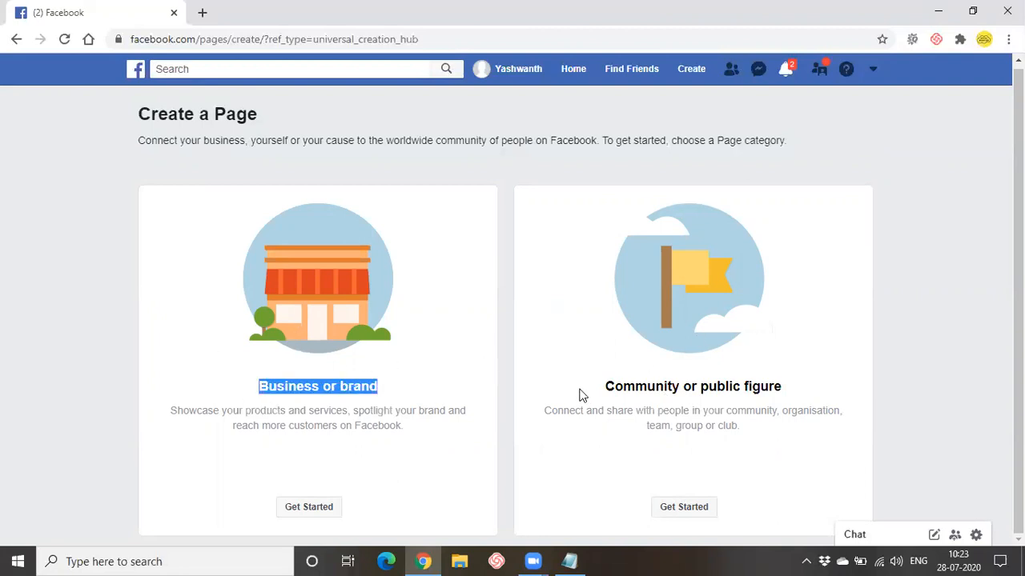
drag(580, 392, 809, 394)
click(872, 381)
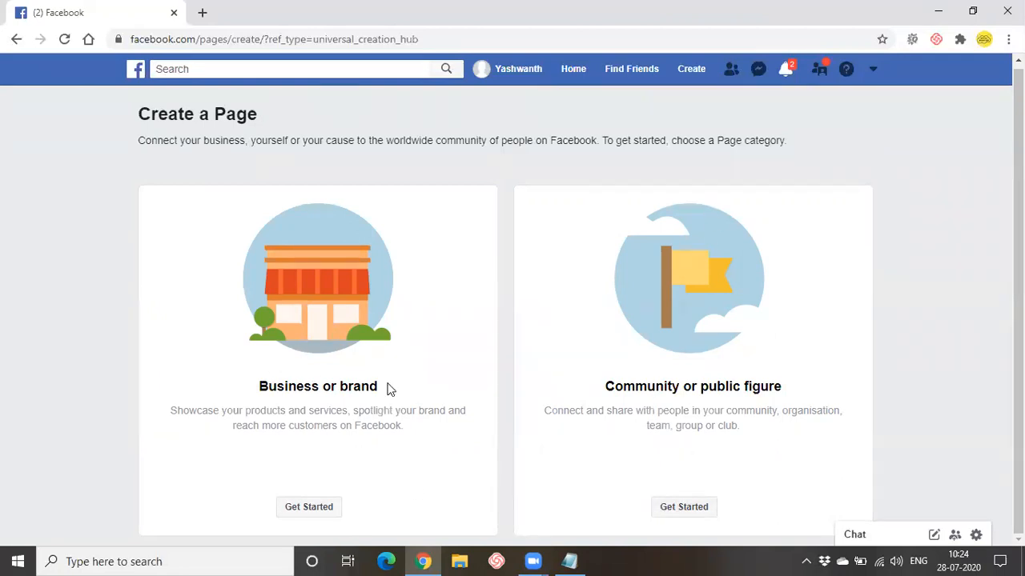
click(309, 507)
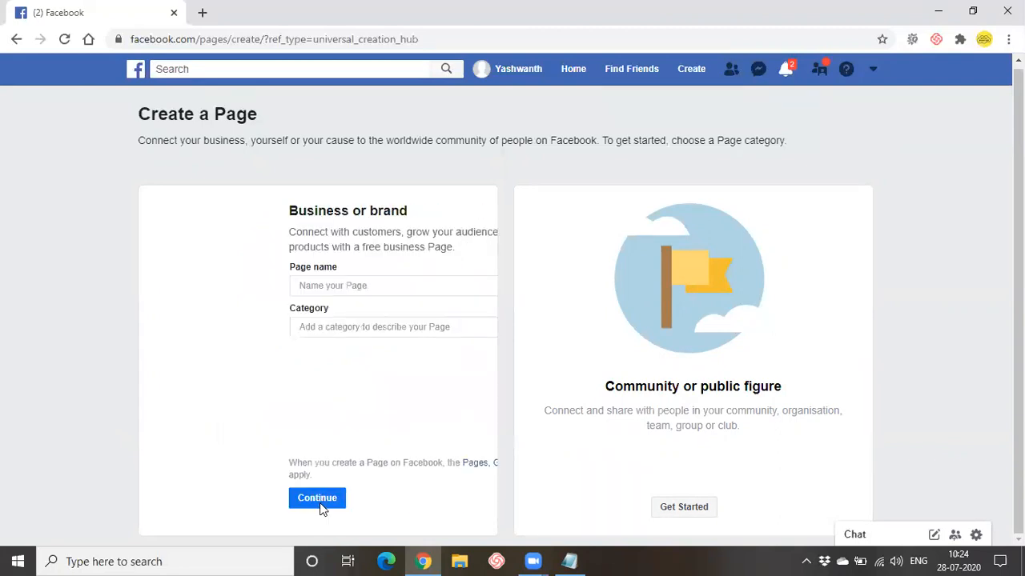
- Enter the page name in the Page Name field
click(302, 287)
click(303, 330)
click(298, 286)
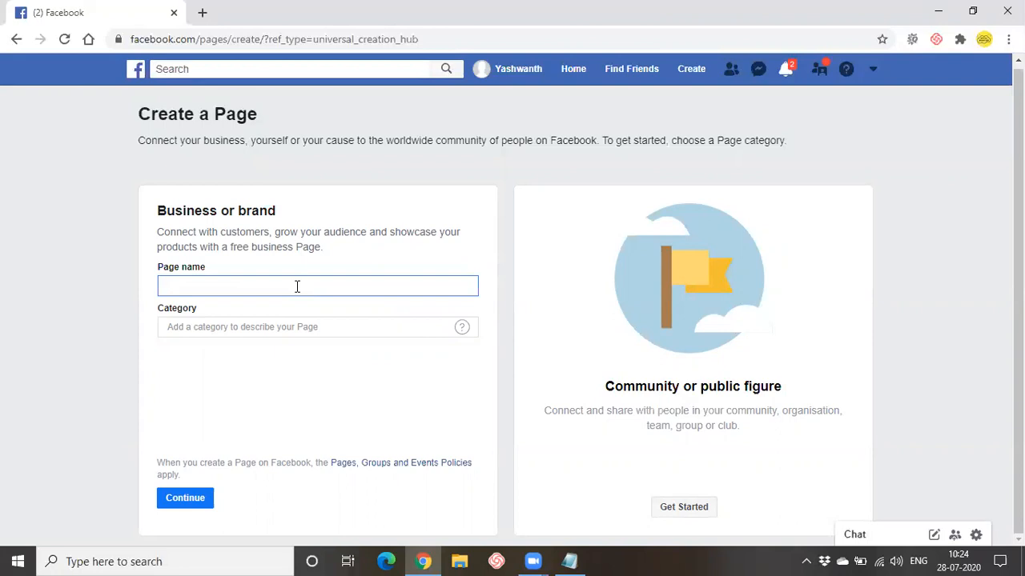
text(Yeshwanth)
click(273, 328)
double_click(265, 285)
click(266, 284)
- Set the page category to Education and submit the new page
click(237, 336)
mouse_move(462, 327)
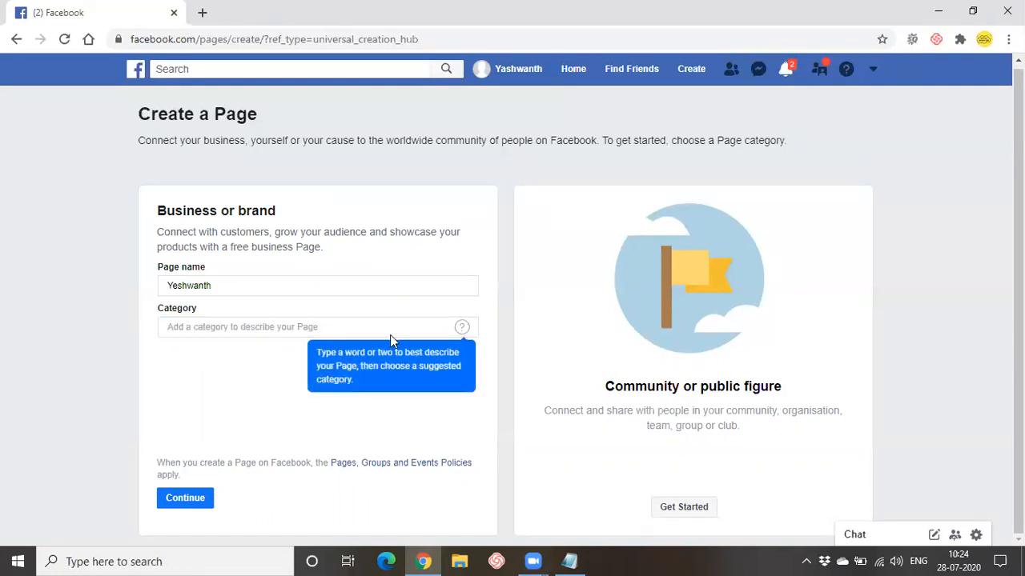
click(324, 329)
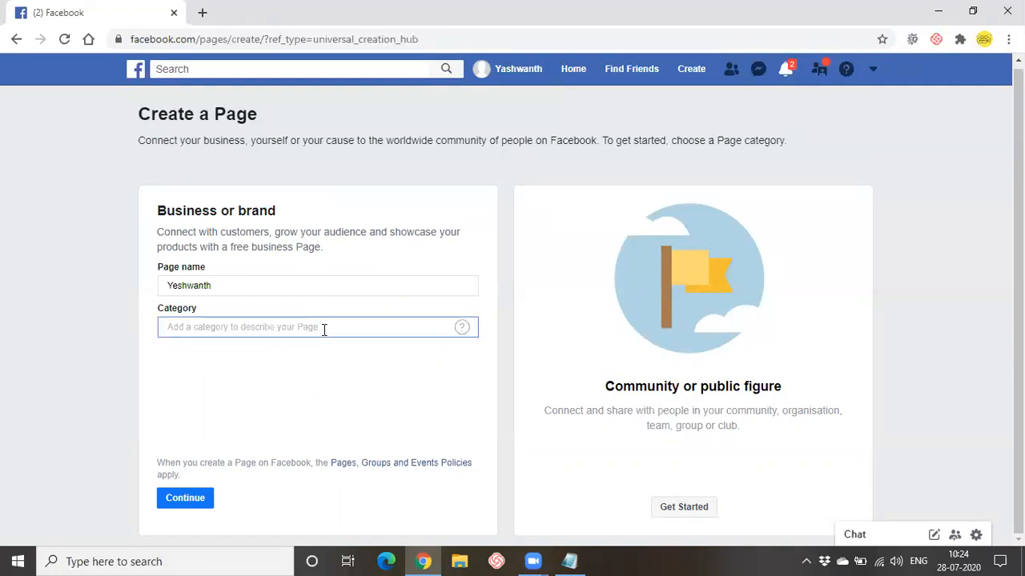
text(edu)
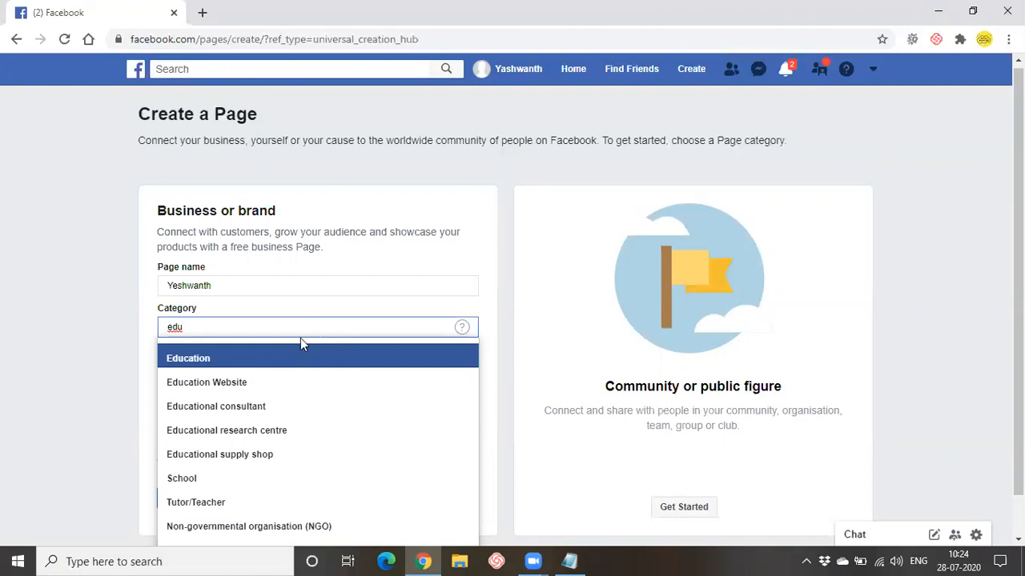
click(213, 358)
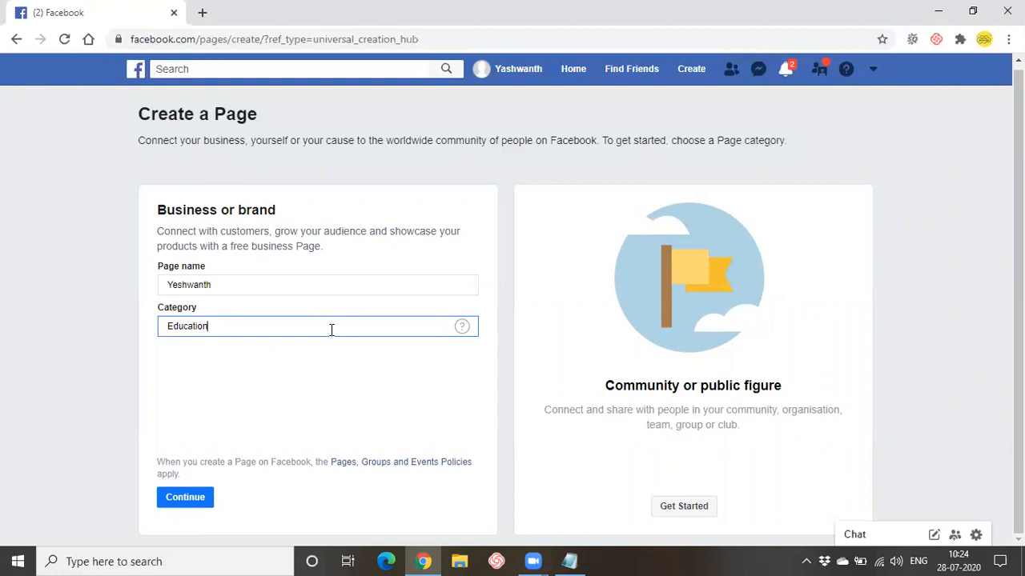
click(202, 499)
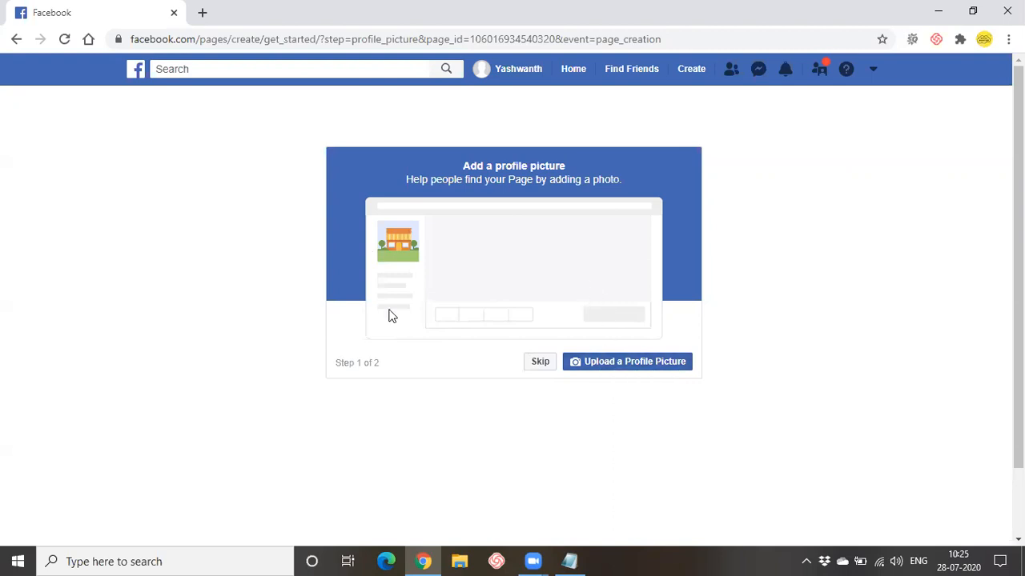
- Upload the 'online courses' image from the Odmt telugu Images folder as the profile picture
click(647, 366)
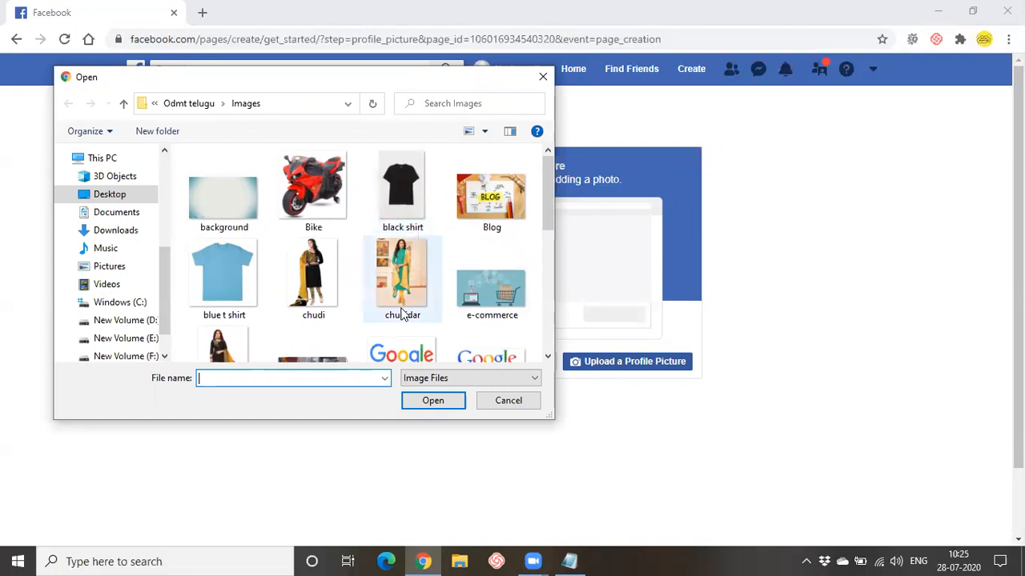
scroll(402, 315, down, 3)
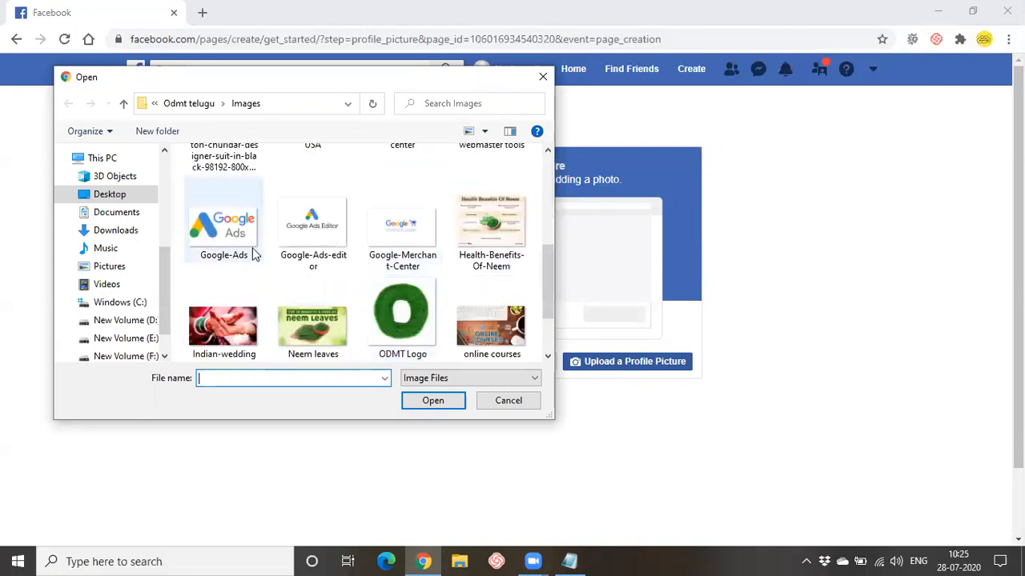
scroll(421, 296, down, 1)
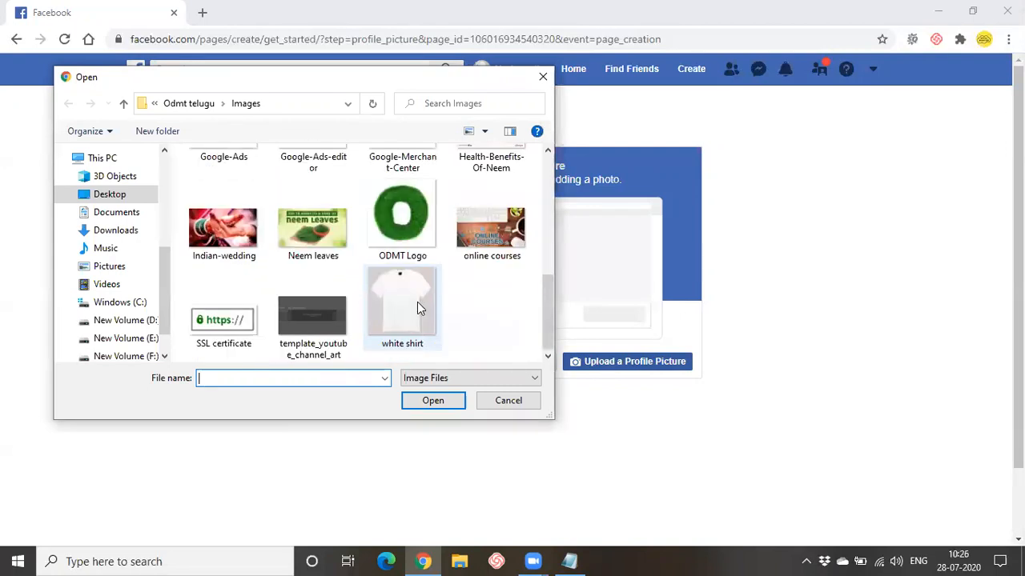
click(492, 237)
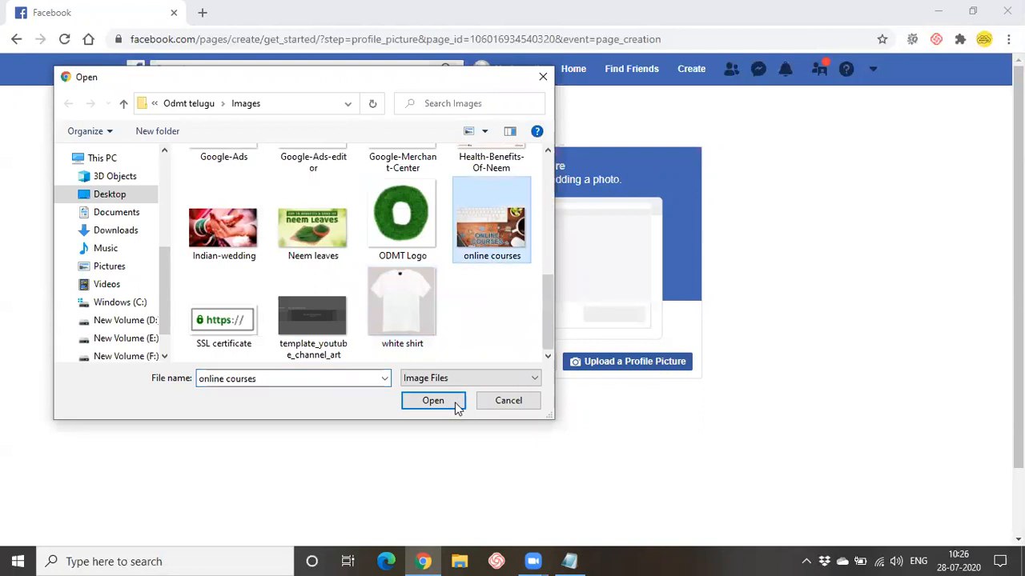
click(454, 404)
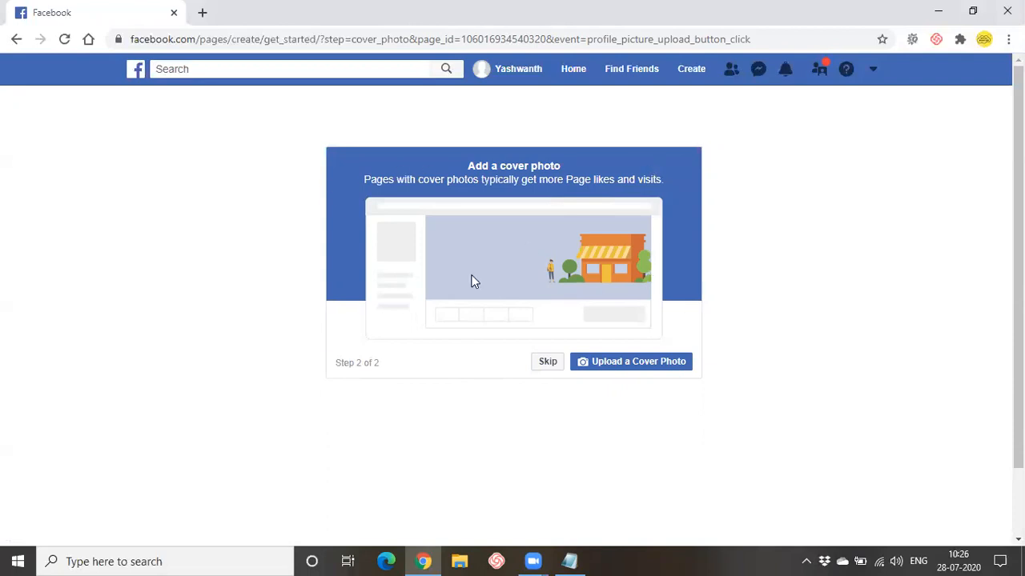
- Upload image '1' from New Volume (D:) > Youtube Thumbnails as the page's cover photo
click(660, 361)
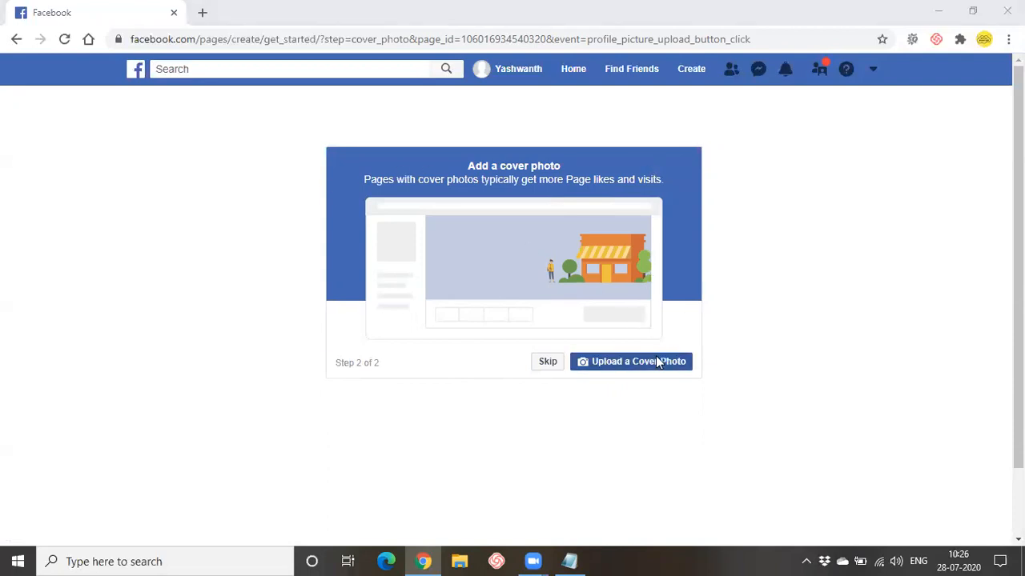
scroll(470, 313, down, 5)
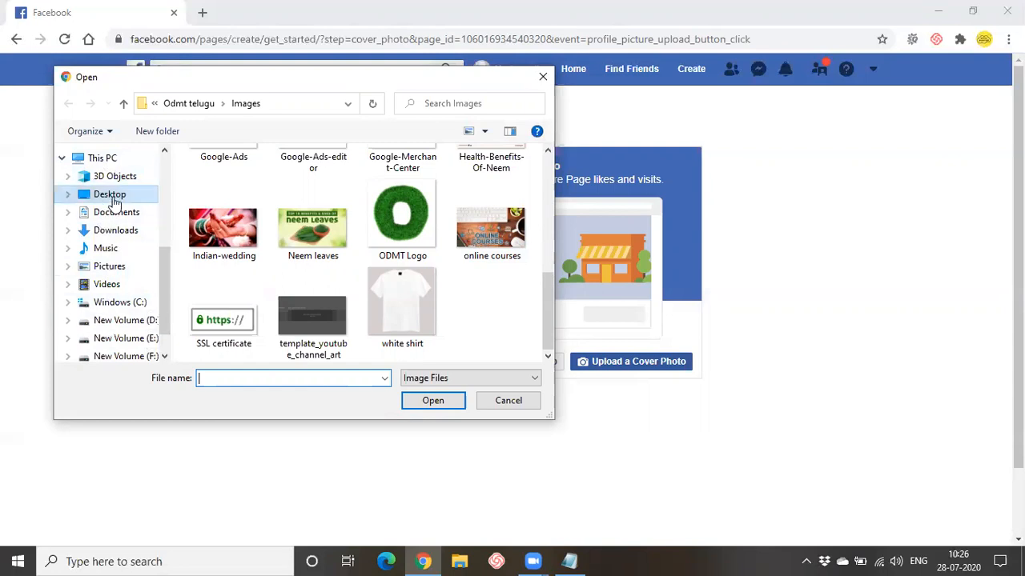
click(109, 196)
double_click(209, 196)
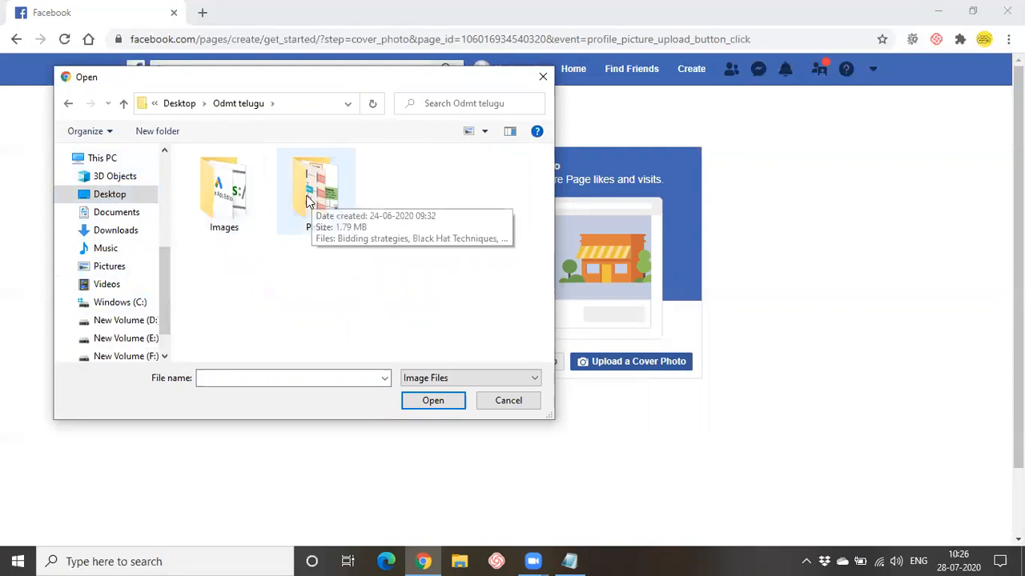
click(107, 323)
click(265, 193)
double_click(264, 193)
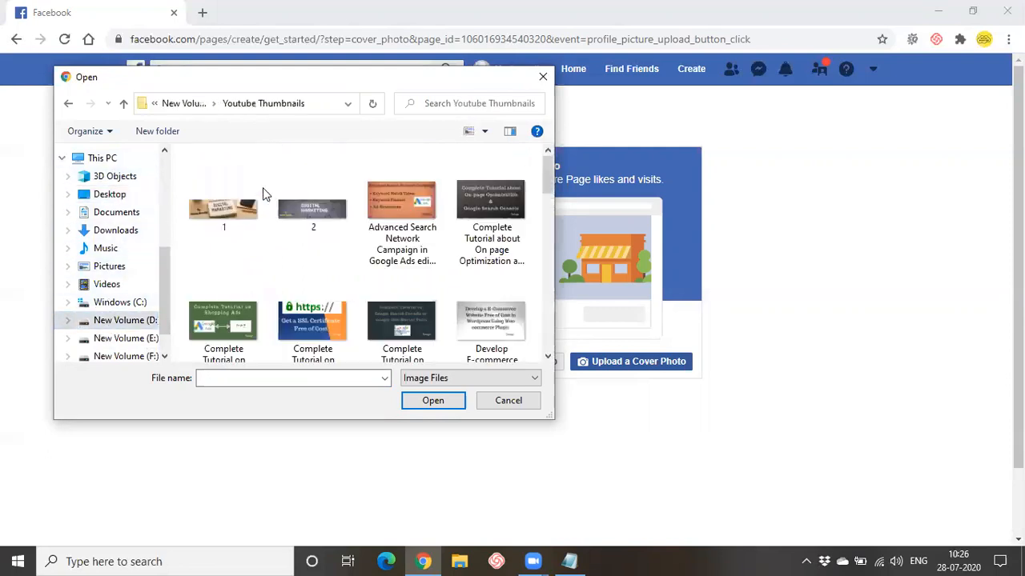
click(254, 195)
click(432, 401)
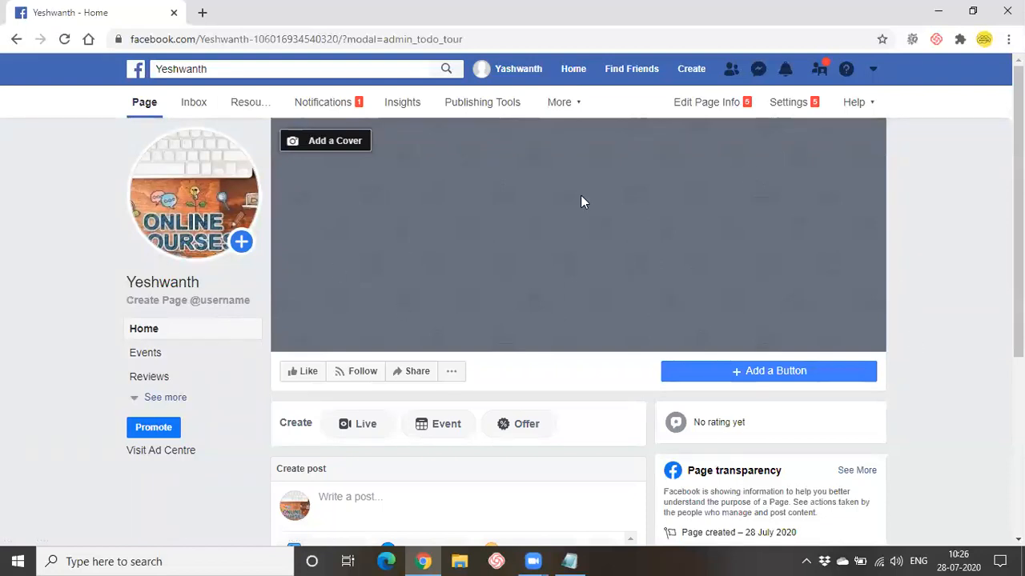
- Show the Add a Cover options at the top left of the cover area
click(318, 148)
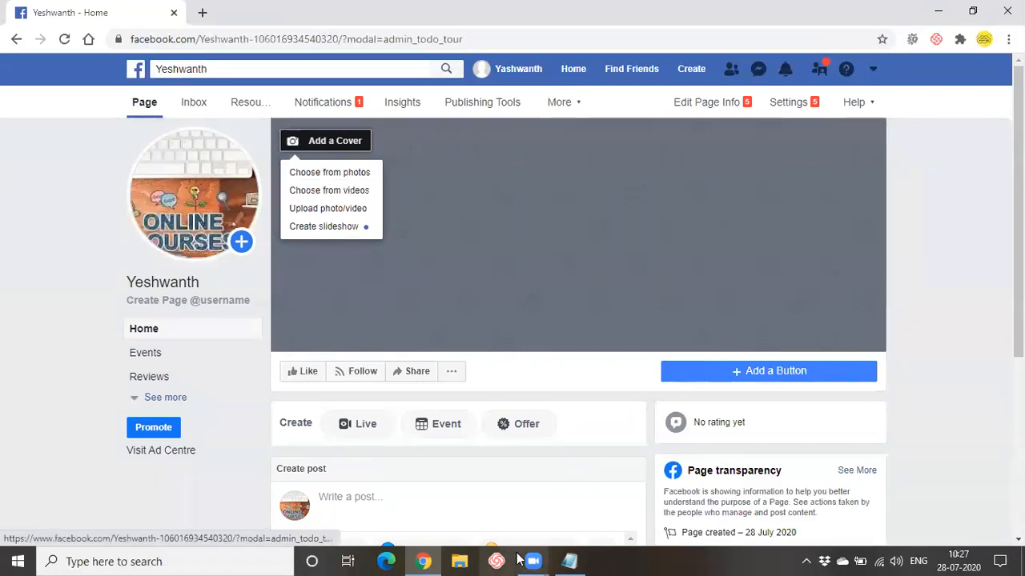
- Bring the Odmt telugu class notes forward and type '20-90secs' at the end
click(556, 553)
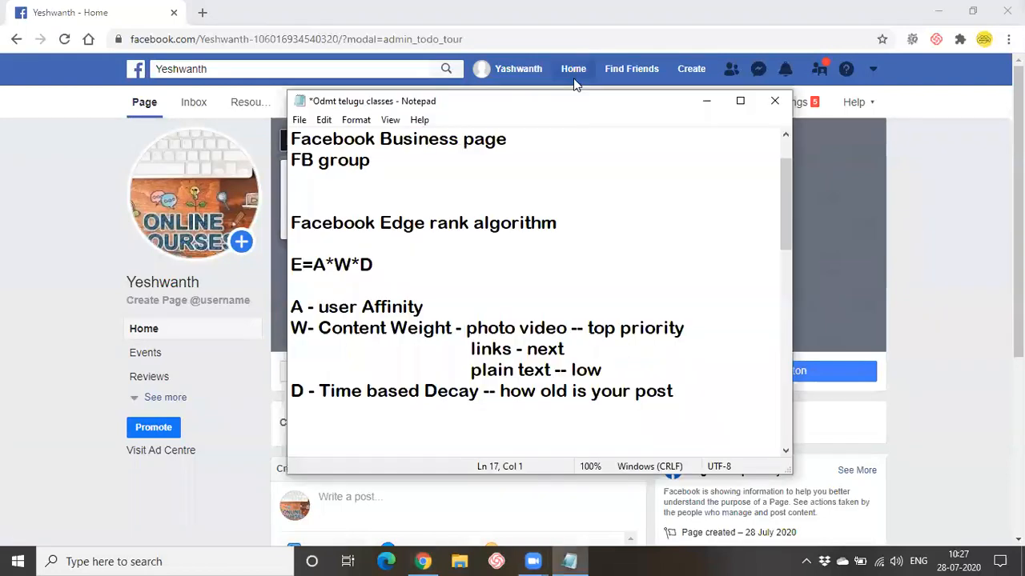
drag(573, 95, 710, 90)
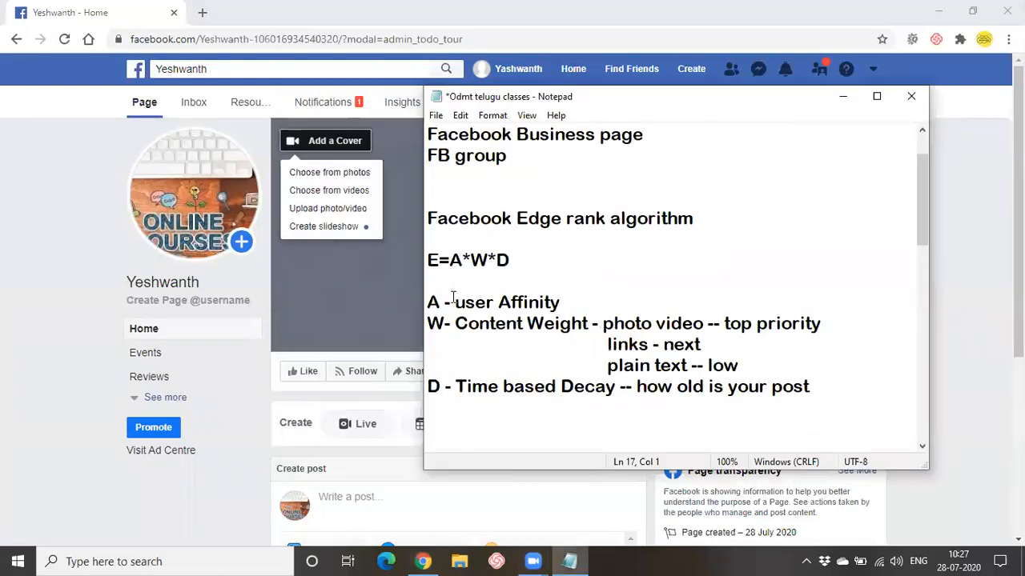
drag(428, 220, 818, 454)
click(788, 400)
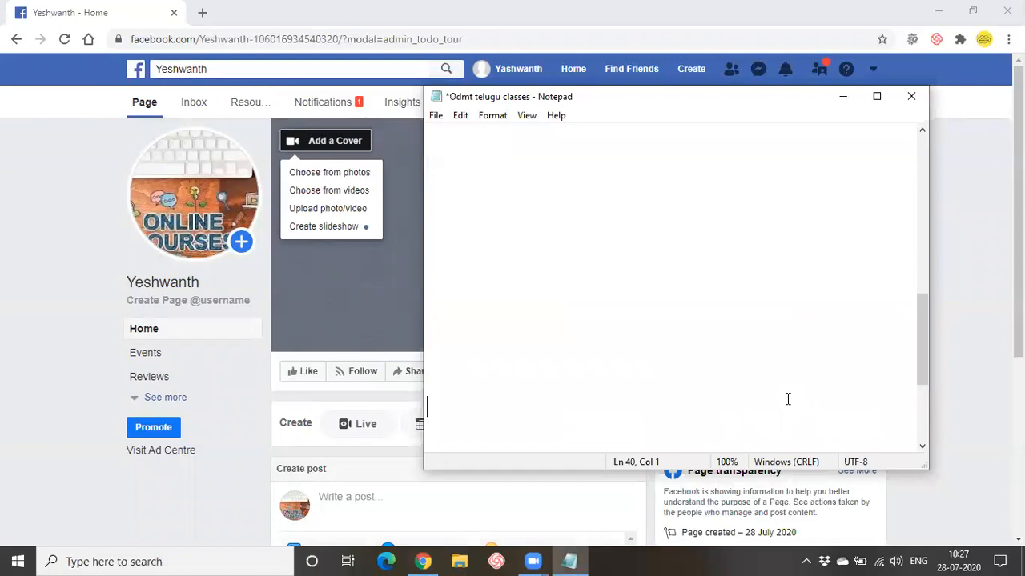
key(BackSpace)
text(20-90secs)
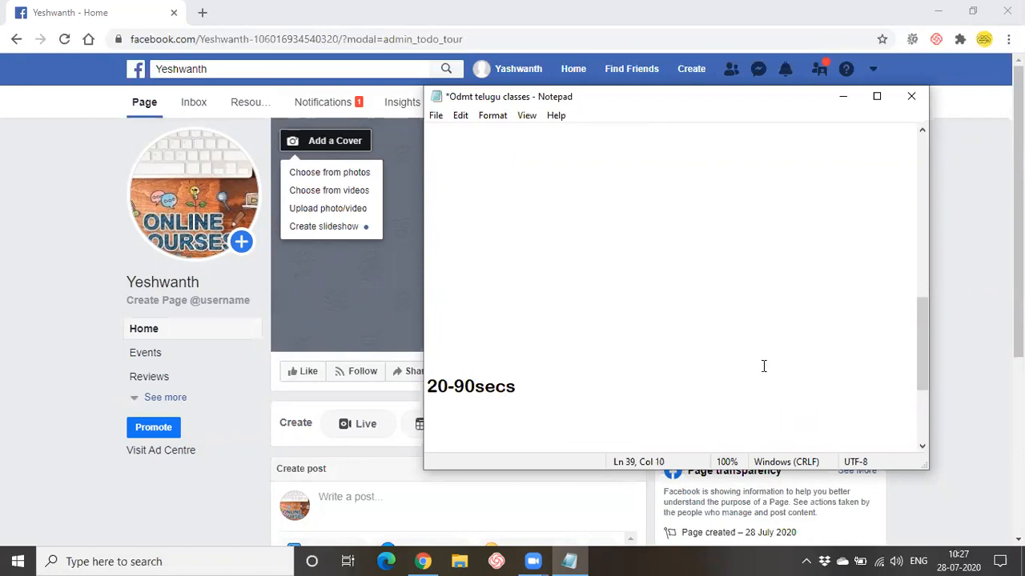
- Move '20-90secs' onto its own line beneath the 'D - Time based Decay' line
drag(428, 386, 527, 389)
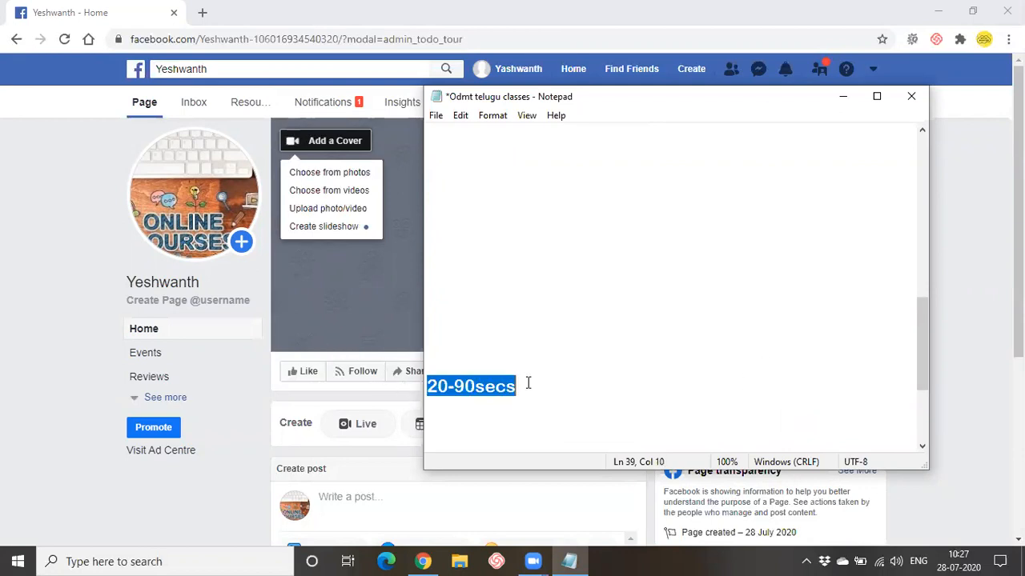
key(ctrl+x)
scroll(478, 225, up, 2)
scroll(478, 225, up, 2)
click(447, 195)
text(20-90secs)
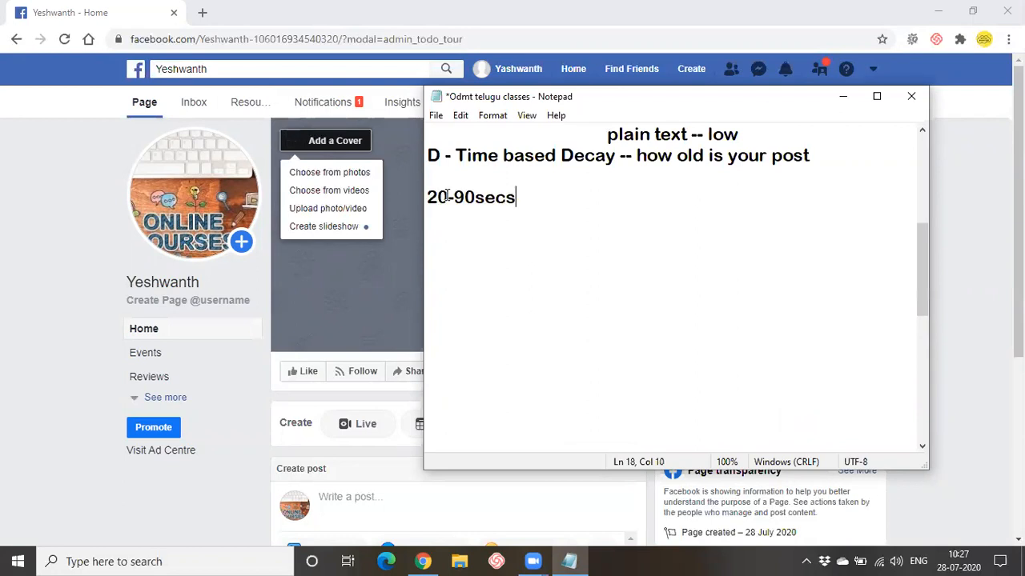
key(Return)
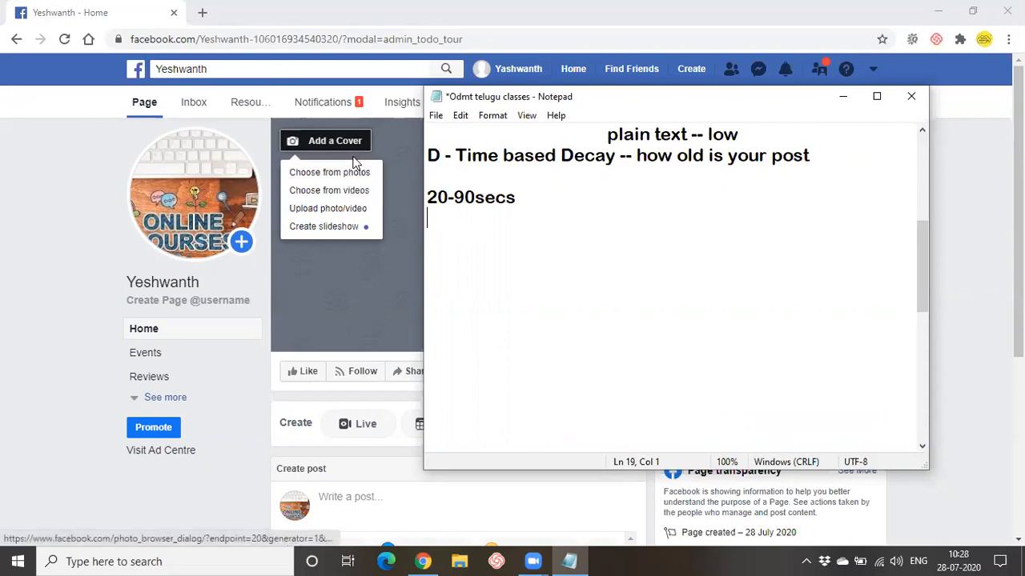
click(339, 211)
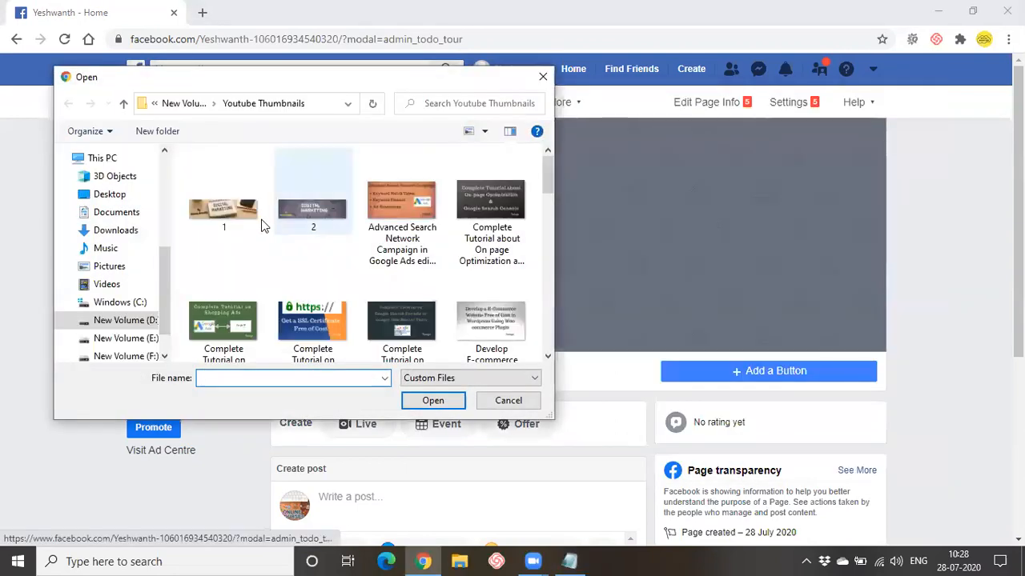
scroll(386, 317, down, 5)
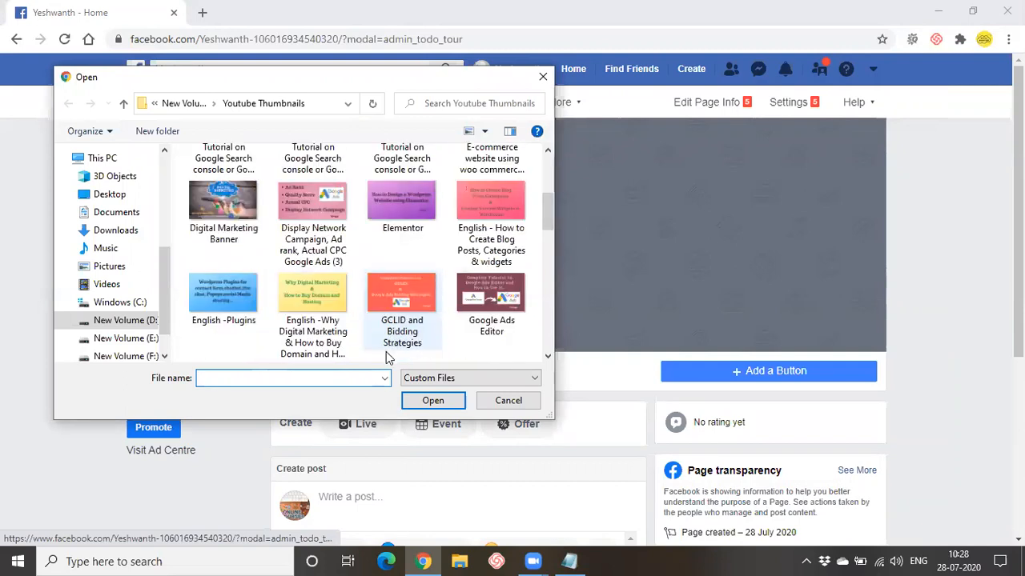
click(300, 163)
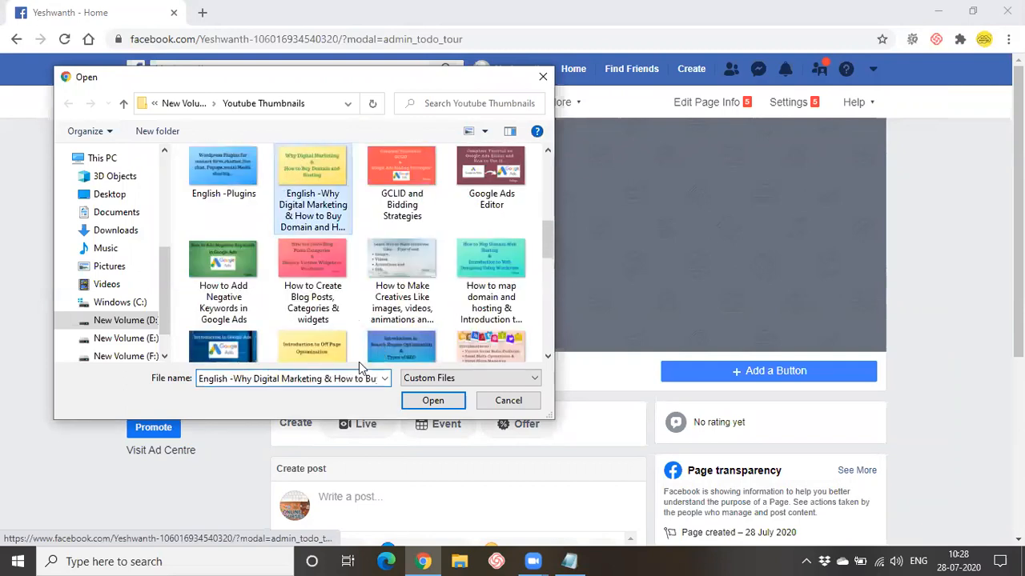
click(432, 401)
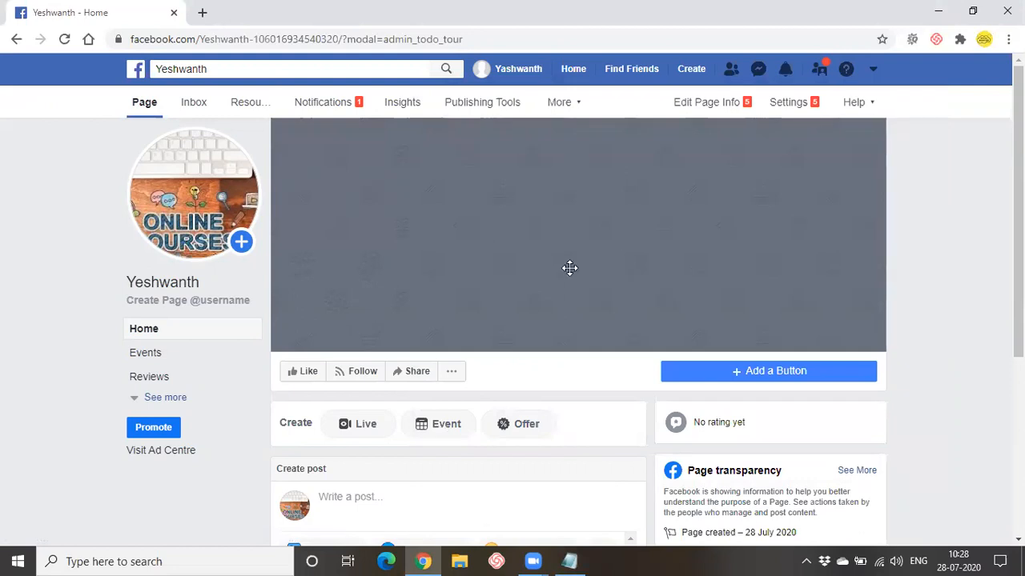
drag(556, 228, 551, 303)
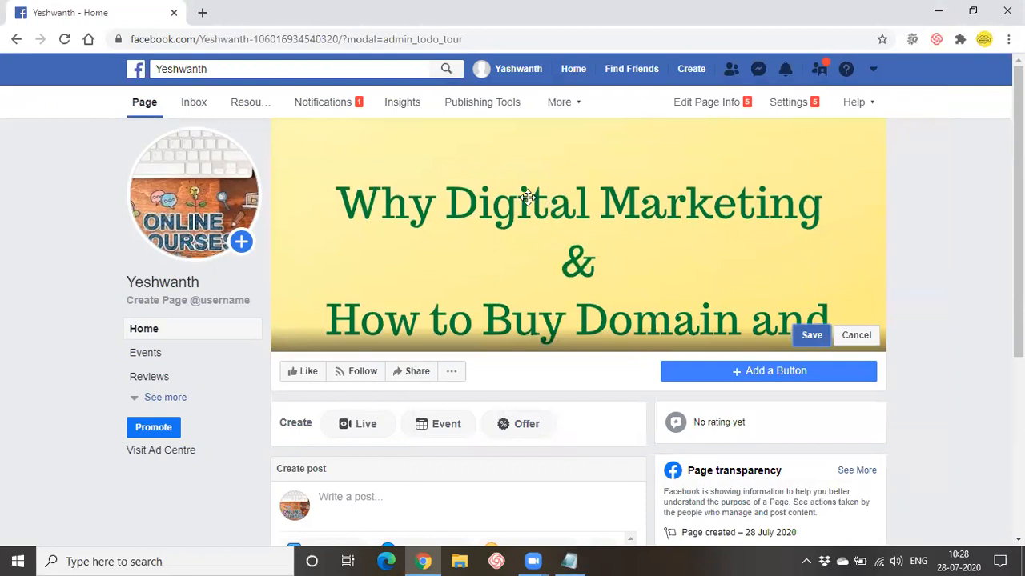
click(810, 335)
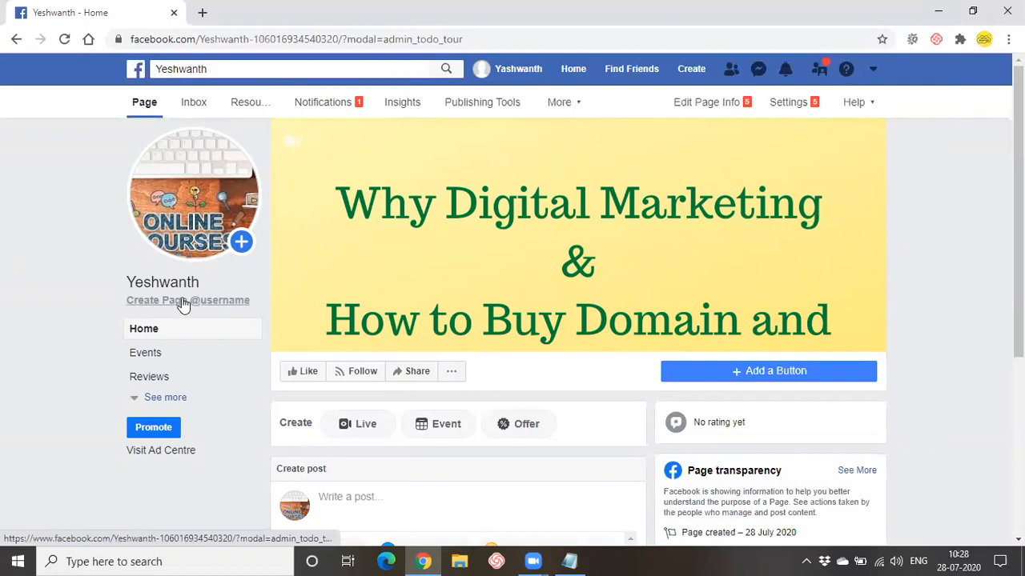
- Open the page username form and try a first username, which Facebook rejects
click(208, 302)
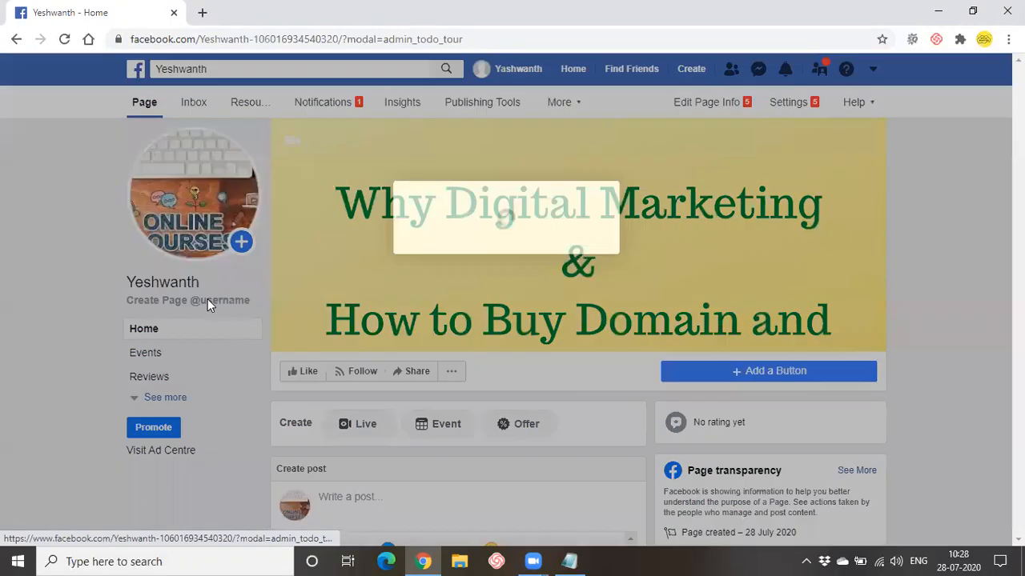
click(329, 336)
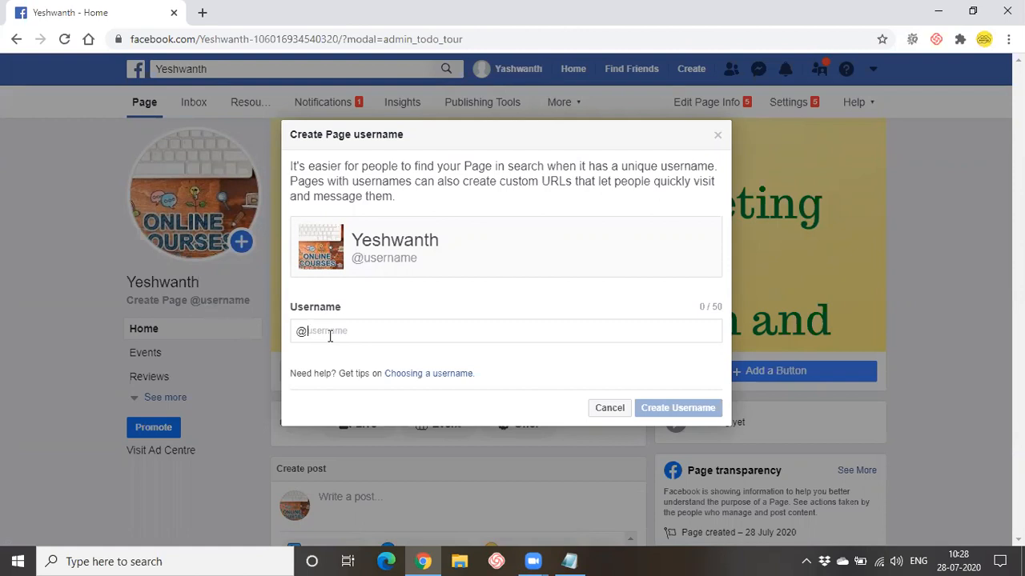
text(yesh)
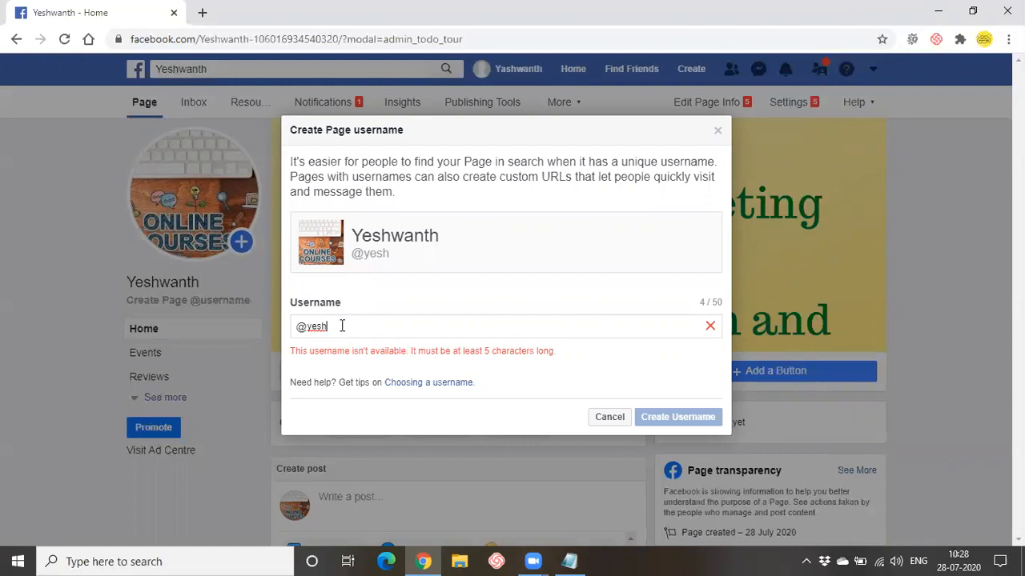
key(BackSpace)
key(BackSpace)
text(shwanth)
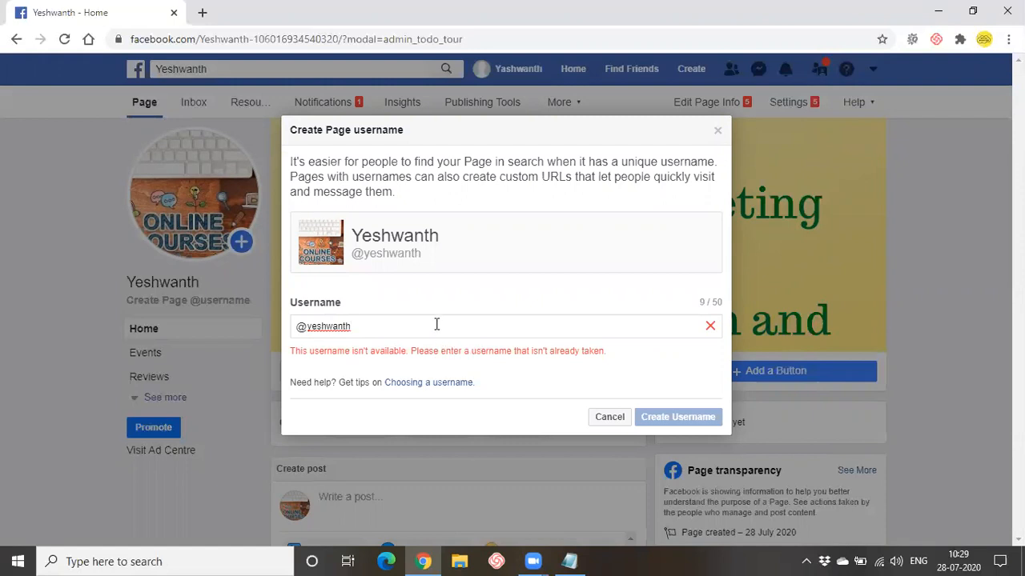
text(tuto)
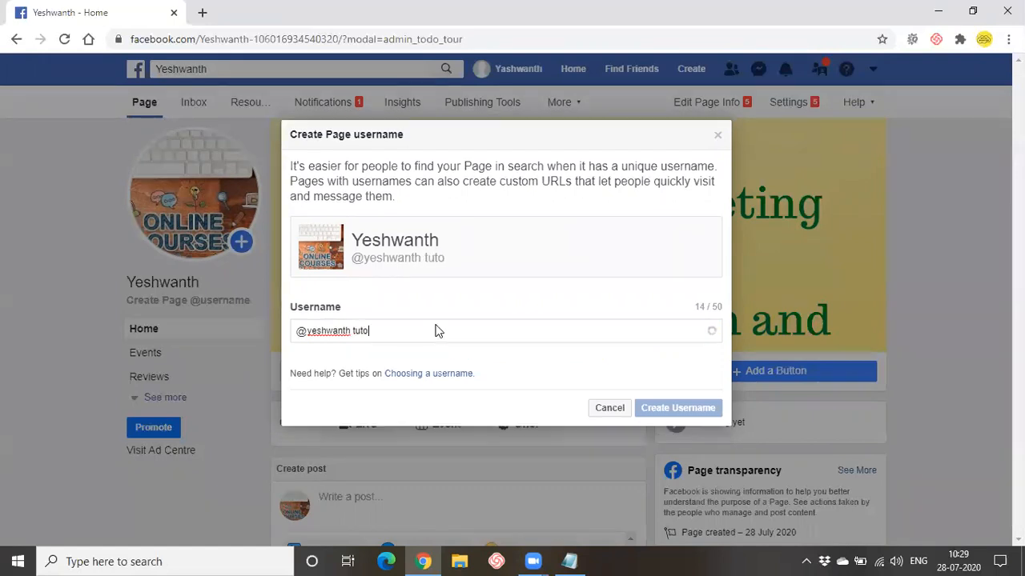
text(rials)
mouse_move(308, 326)
mouse_down()
mouse_move(361, 326)
mouse_move(317, 328)
mouse_up()
double_click(352, 326)
click(393, 328)
- Replace it with 'digiready tutorials' and remove the space so it passes
key(BackSpace)
key(BackSpace)
key(BackSpace)
key(BackSpace)
key(BackSpace)
key(BackSpace)
key(BackSpace)
key(BackSpace)
key(BackSpace)
key(BackSpace)
key(BackSpace)
key(BackSpace)
key(BackSpace)
key(BackSpace)
key(BackSpace)
key(BackSpace)
key(BackSpace)
key(BackSpace)
key(BackSpace)
text(digiready)
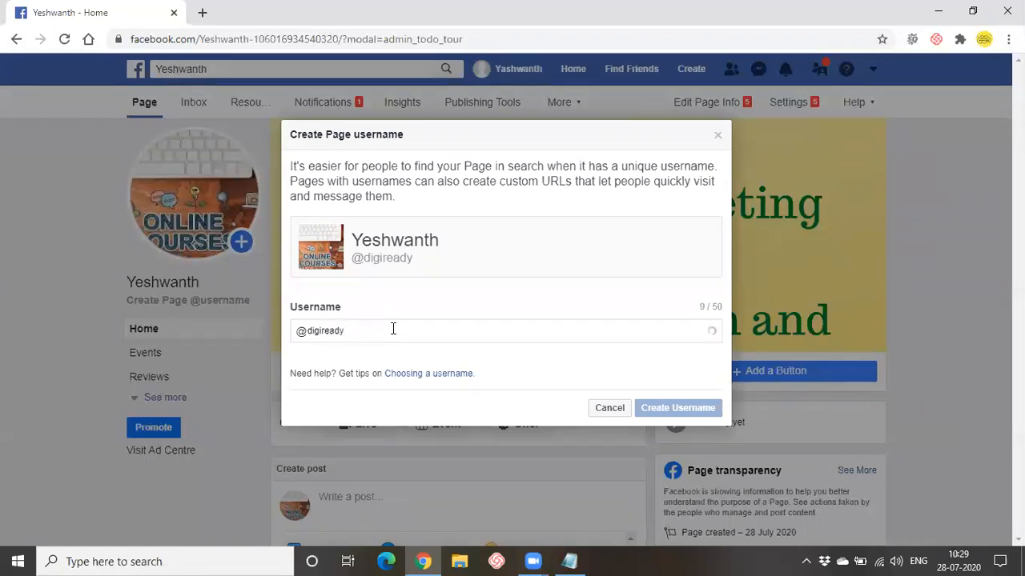
text( tutorials)
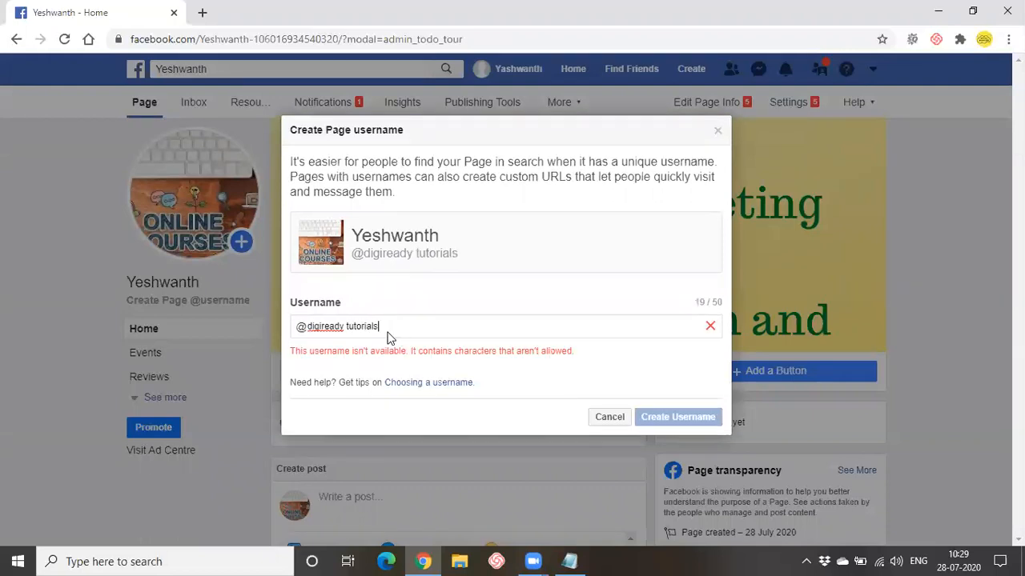
click(346, 328)
key(BackSpace)
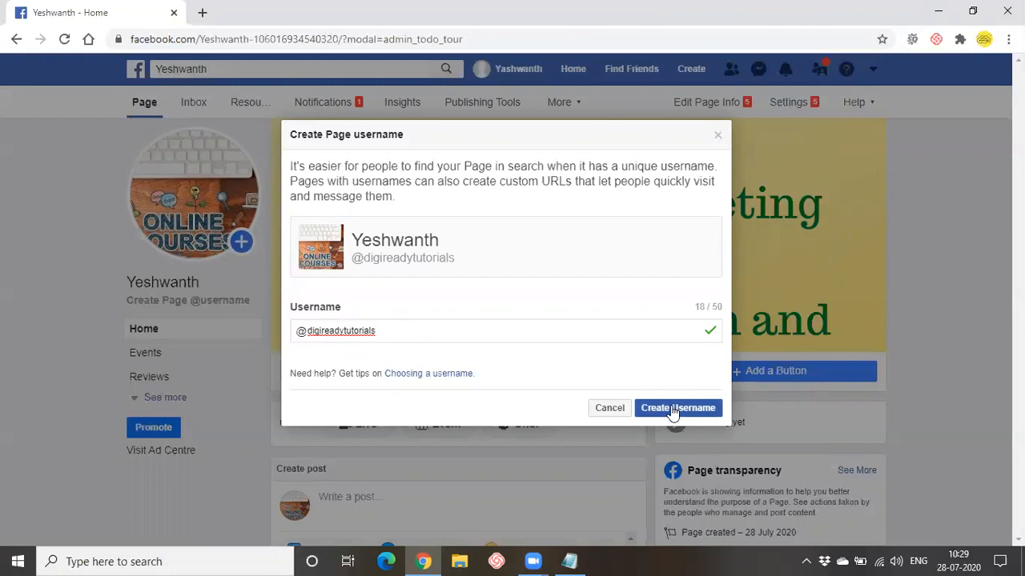
- Create the accepted page username and close the You're all ready! confirmation
double_click(317, 330)
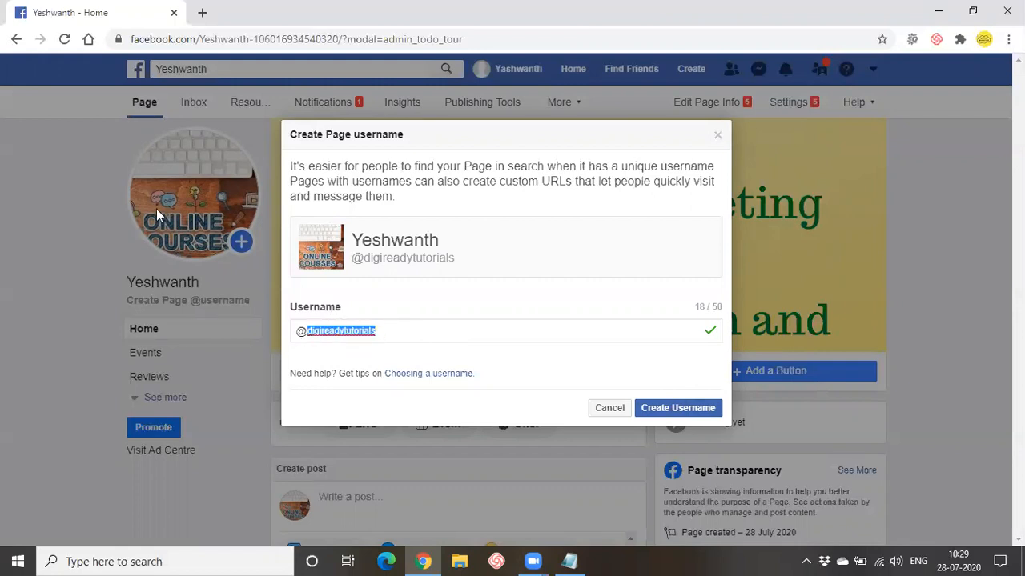
click(512, 361)
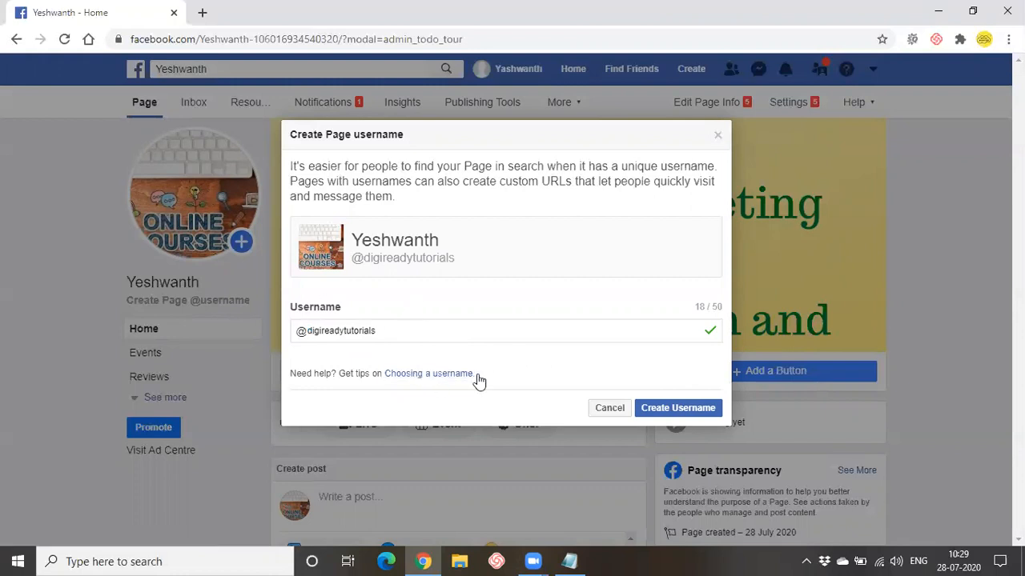
click(671, 410)
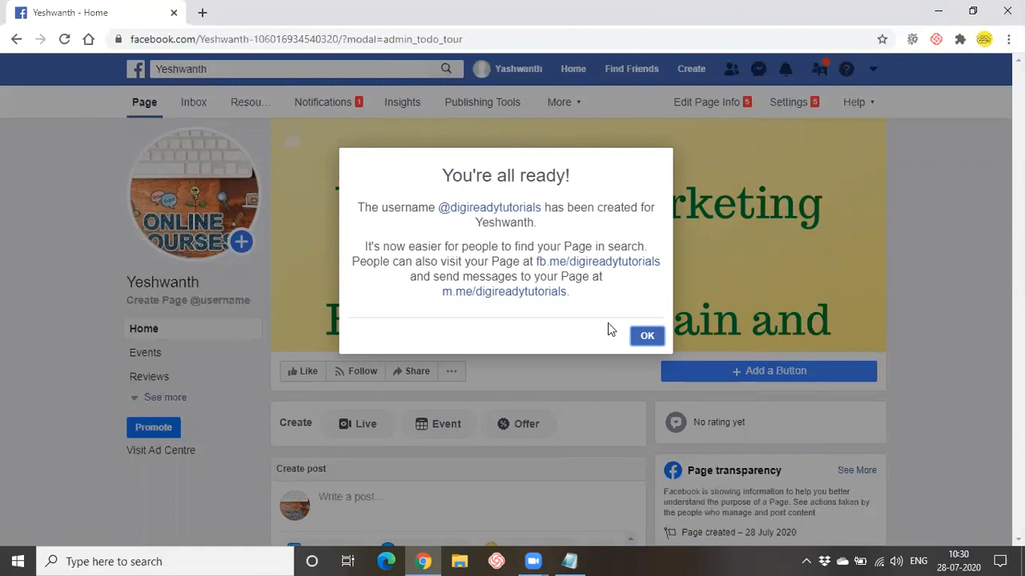
click(646, 339)
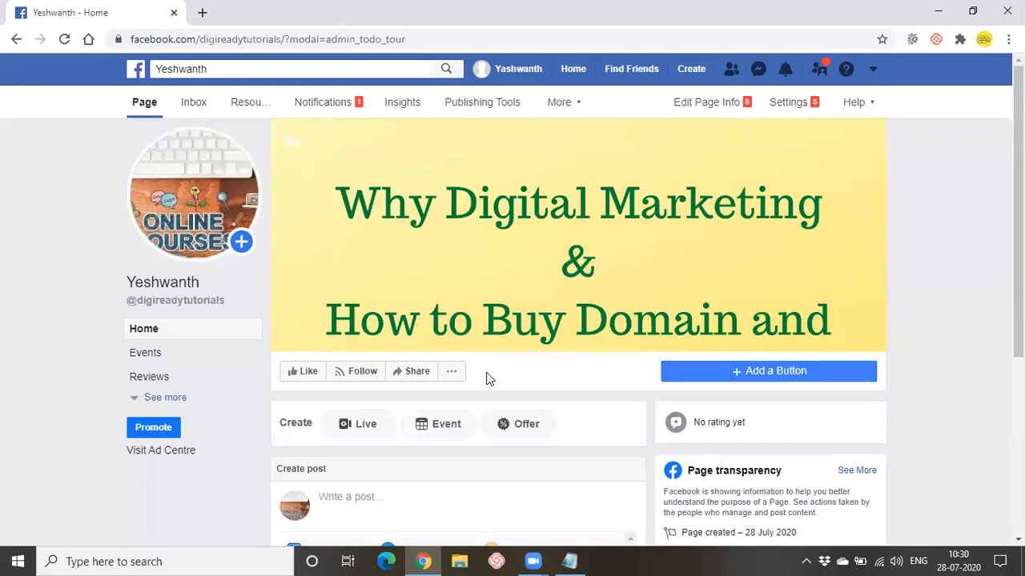
- Duplicate the browser tab, then reopen the business page from the News Feed shortcuts
right_click(144, 11)
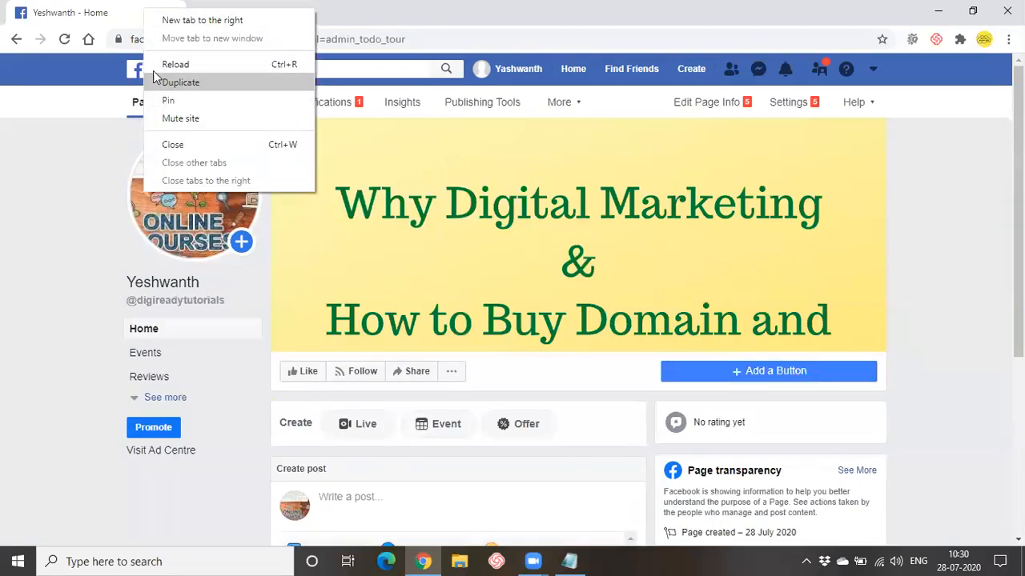
click(178, 82)
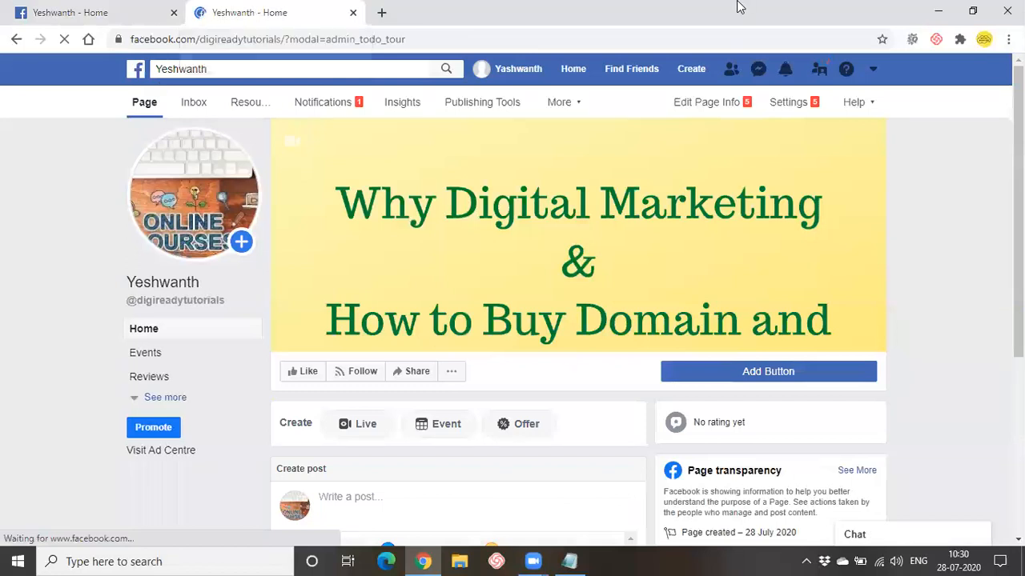
click(569, 69)
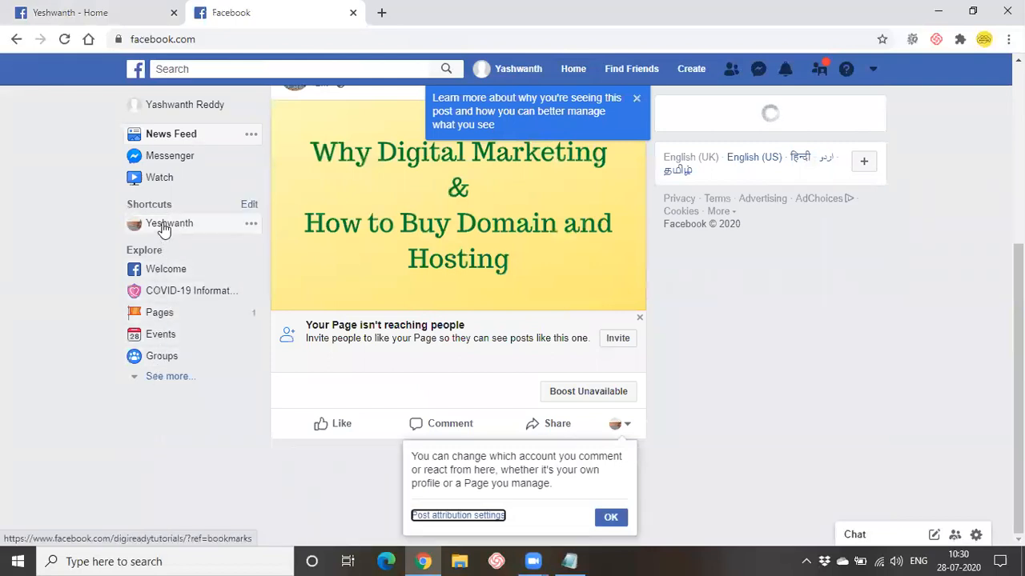
click(163, 227)
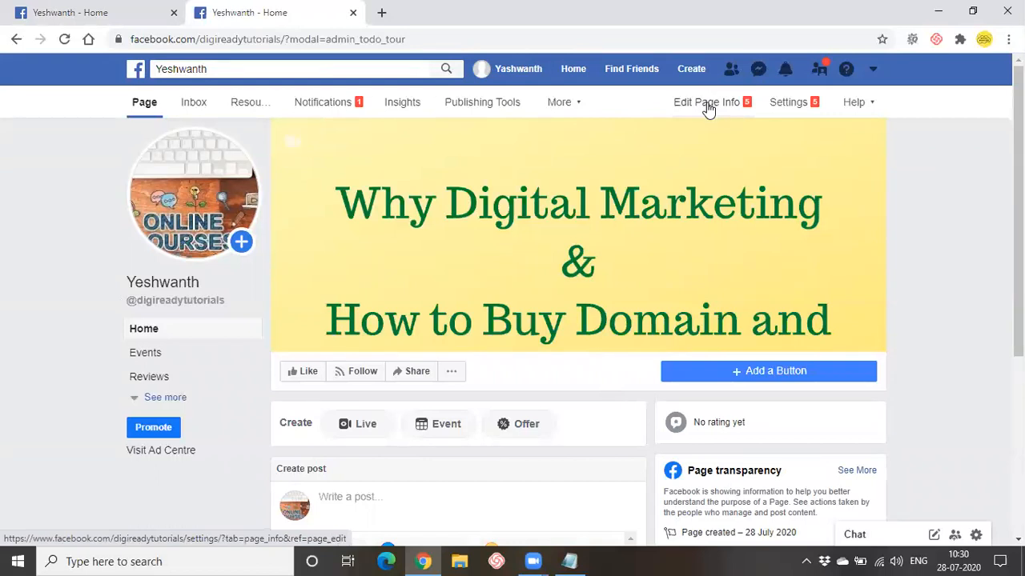
- In Settings > Page Info, save the description 'Learn Digital Marketing online' and dismiss the new-feature popup
click(771, 110)
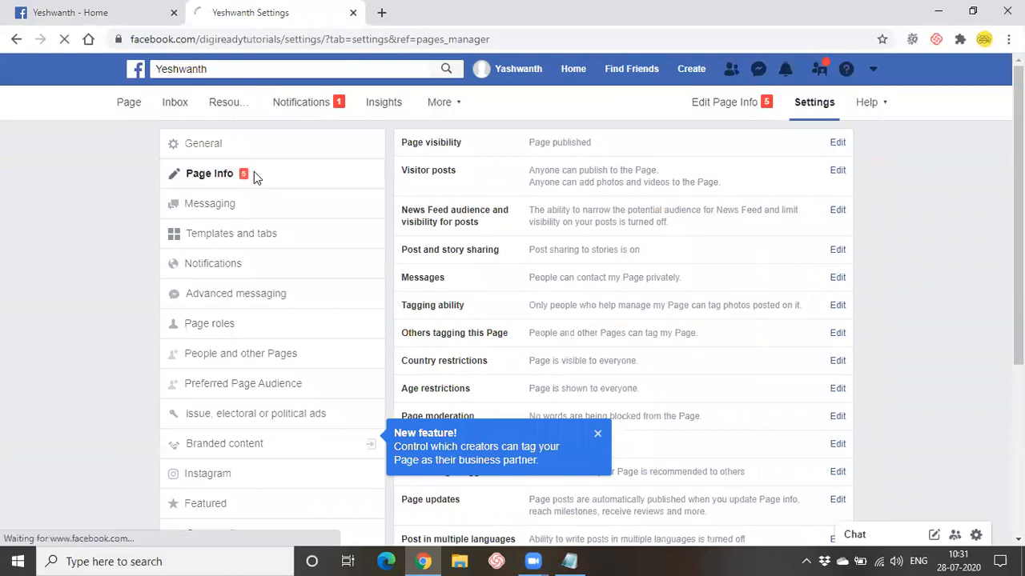
click(253, 172)
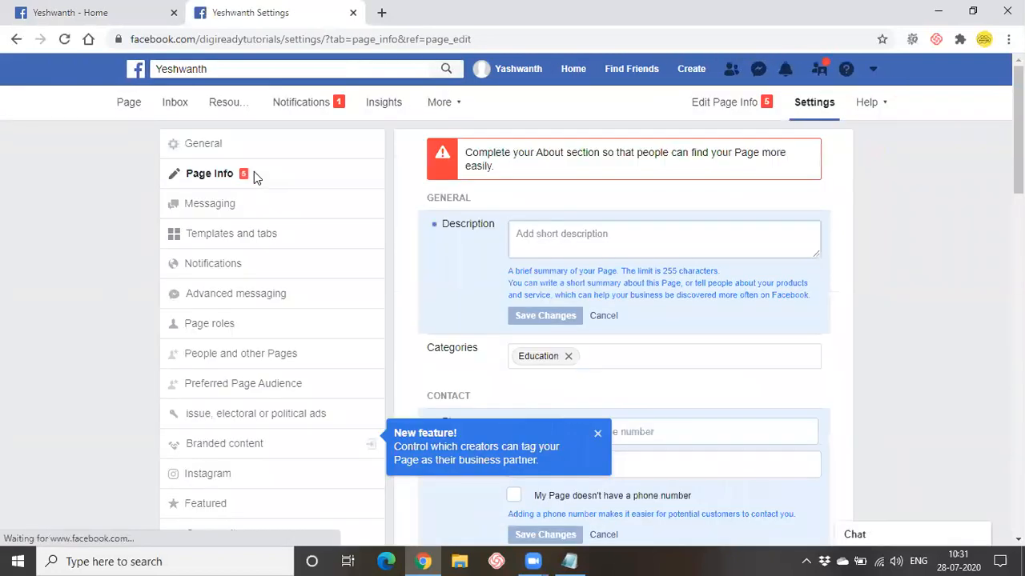
click(521, 229)
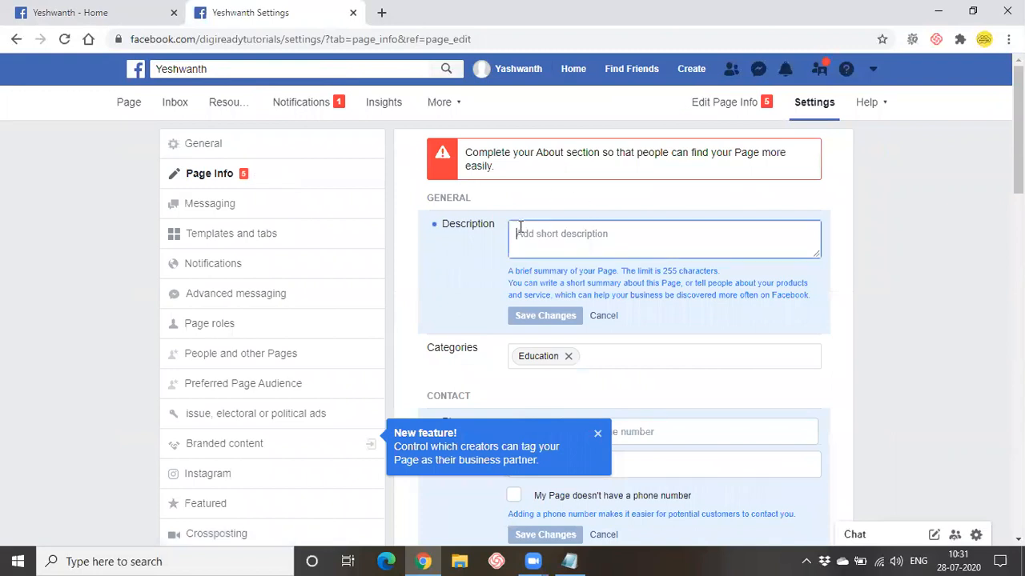
text(Wa)
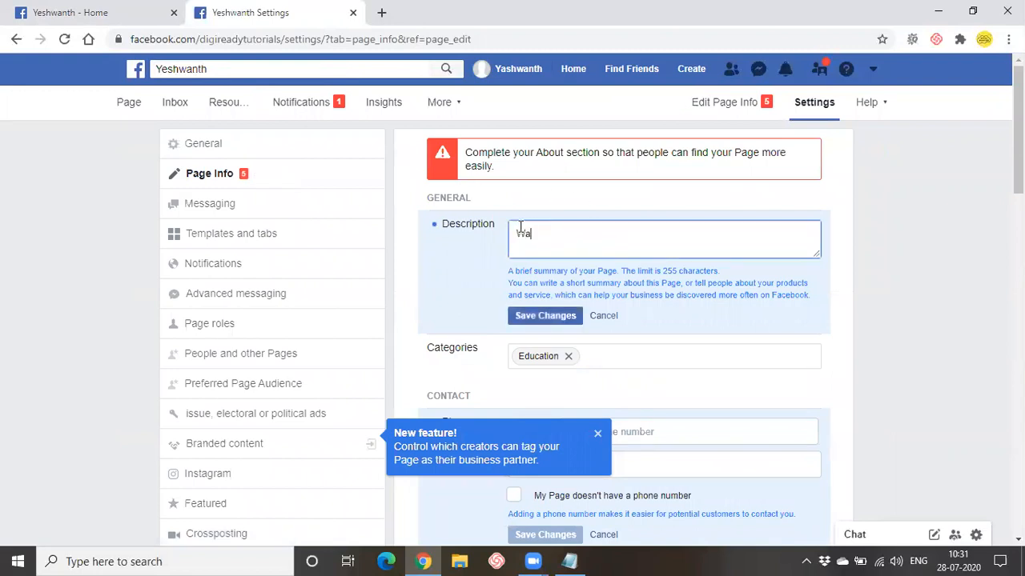
text(nt to)
key(BackSpace)
key(BackSpace)
key(BackSpace)
key(BackSpace)
key(BackSpace)
key(BackSpace)
key(BackSpace)
key(BackSpace)
text(La)
key(BackSpace)
text(earn Digital Mar)
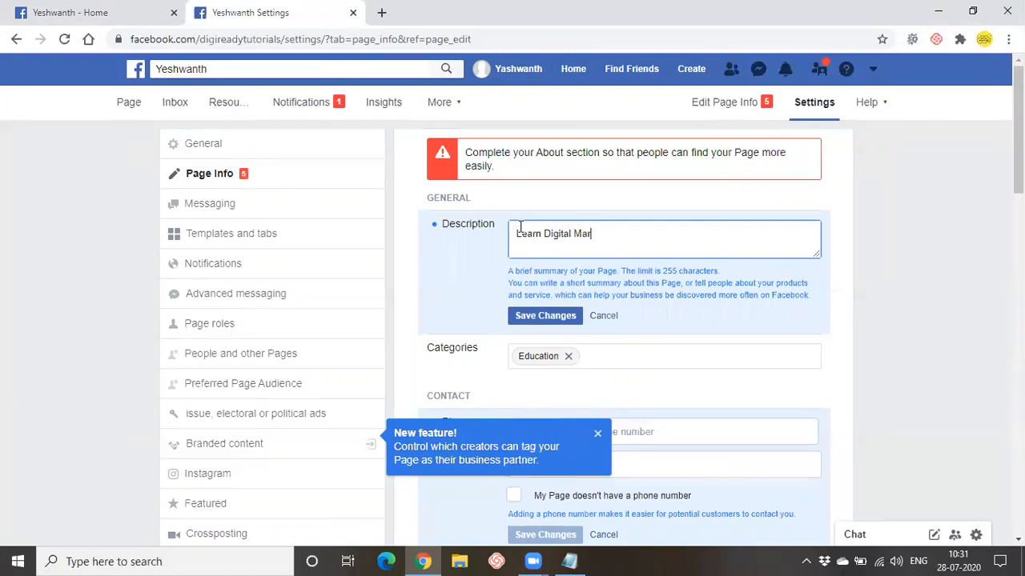
text(keting on)
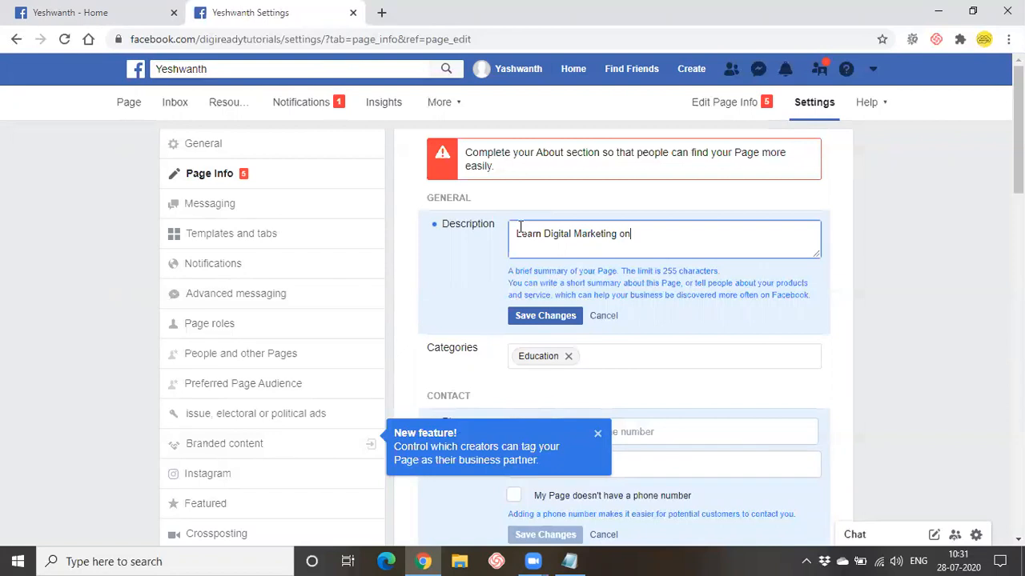
text(line)
click(517, 321)
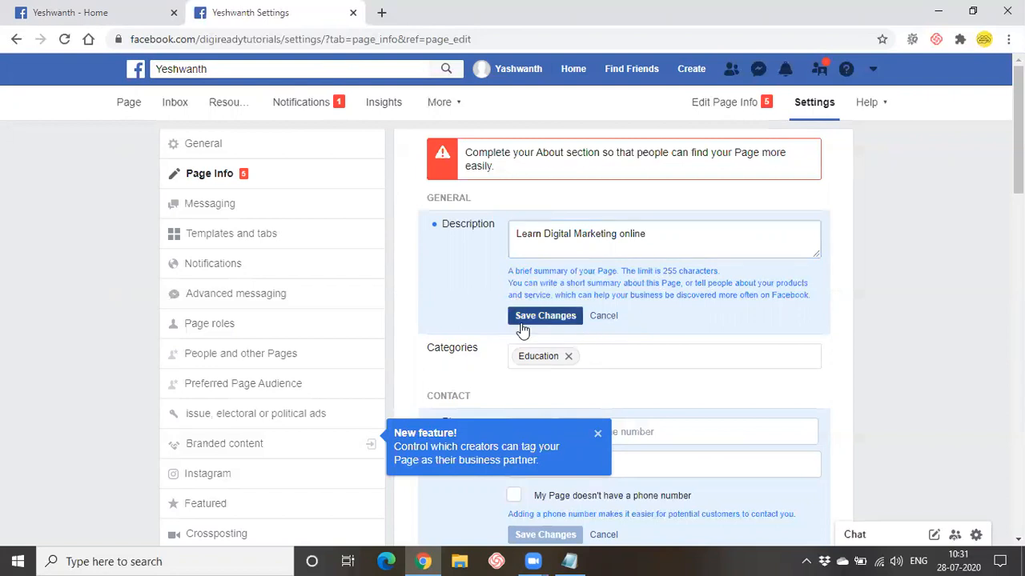
click(596, 433)
- Set the phone's country code to +91 India
scroll(591, 432, down, 2)
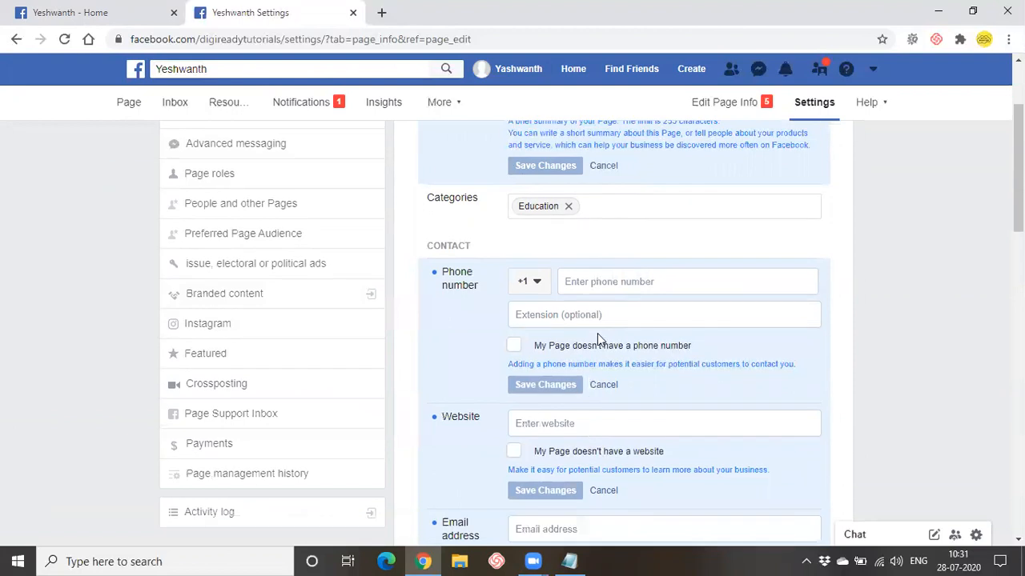
click(598, 287)
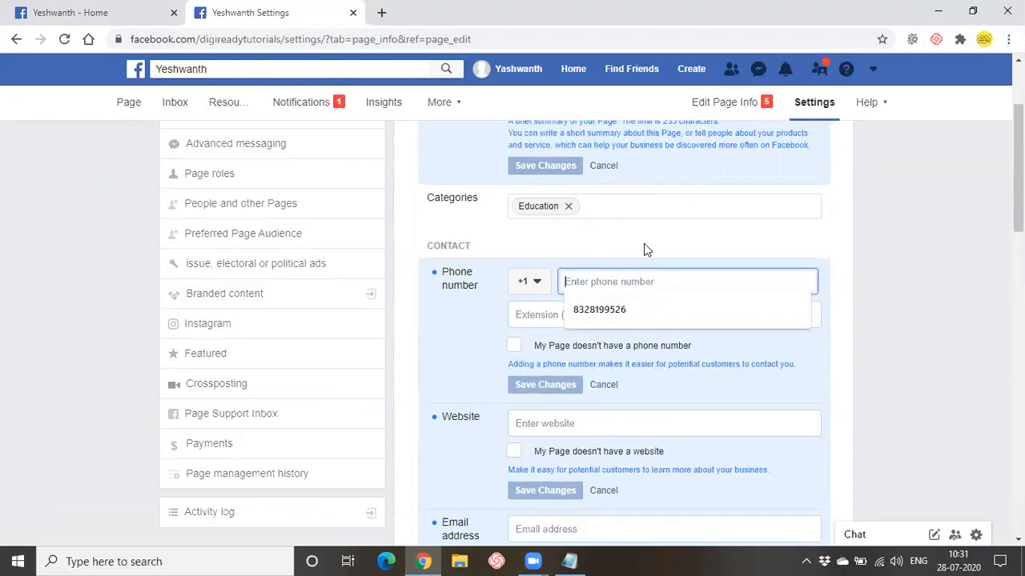
click(550, 288)
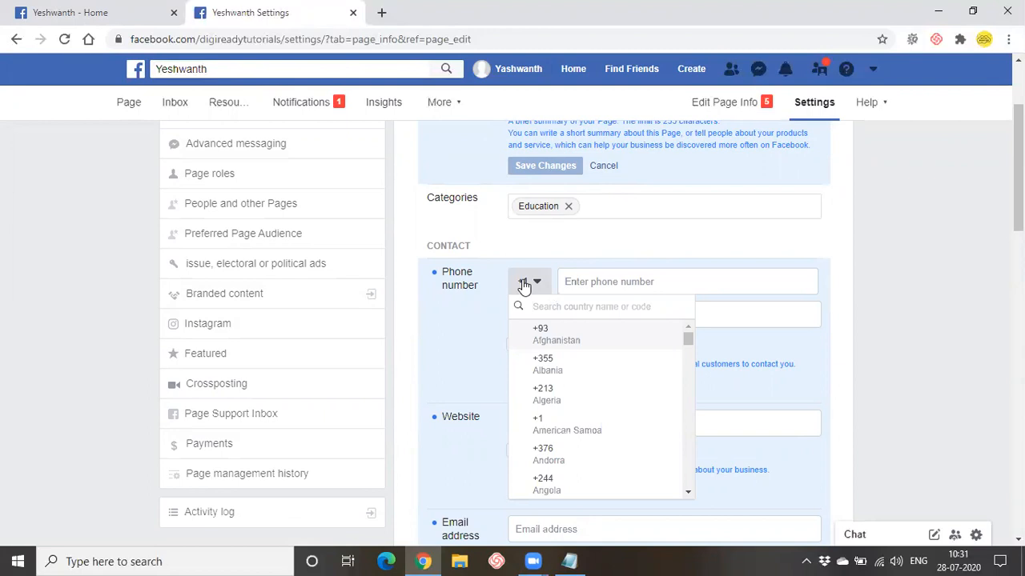
text(911)
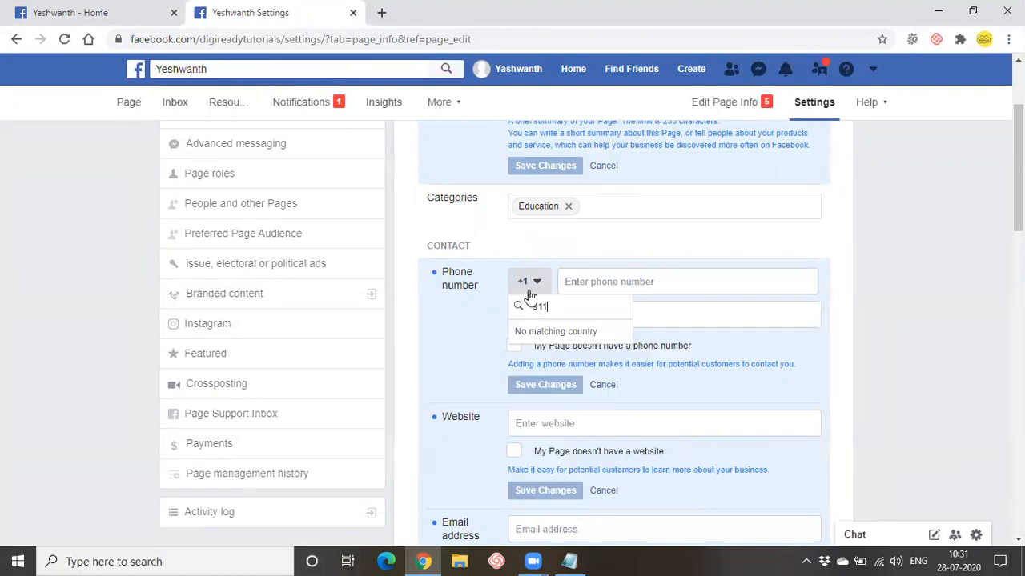
key(BackSpace)
click(539, 292)
click(539, 293)
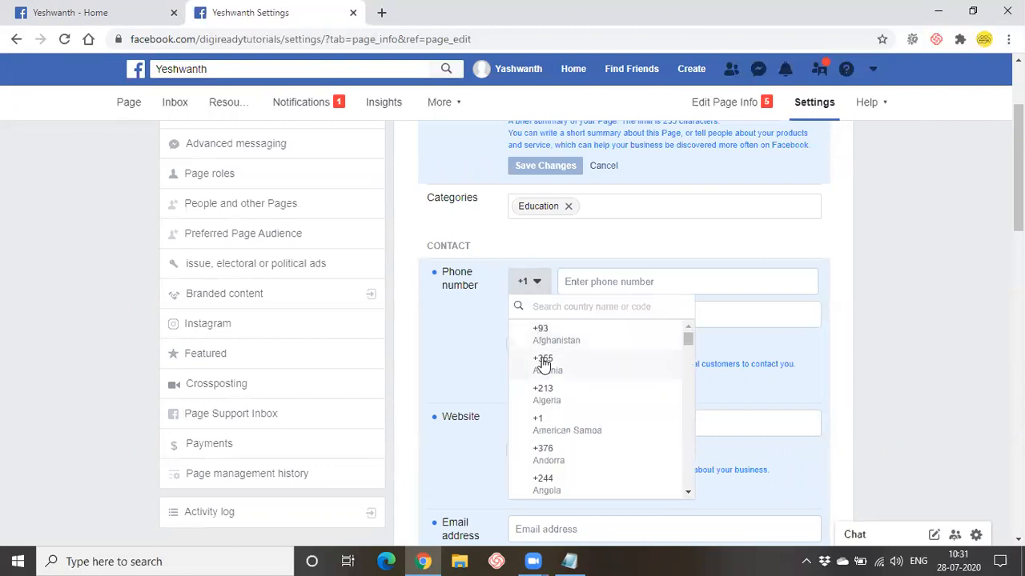
scroll(543, 365, down, 3)
scroll(544, 408, up, 3)
text(91)
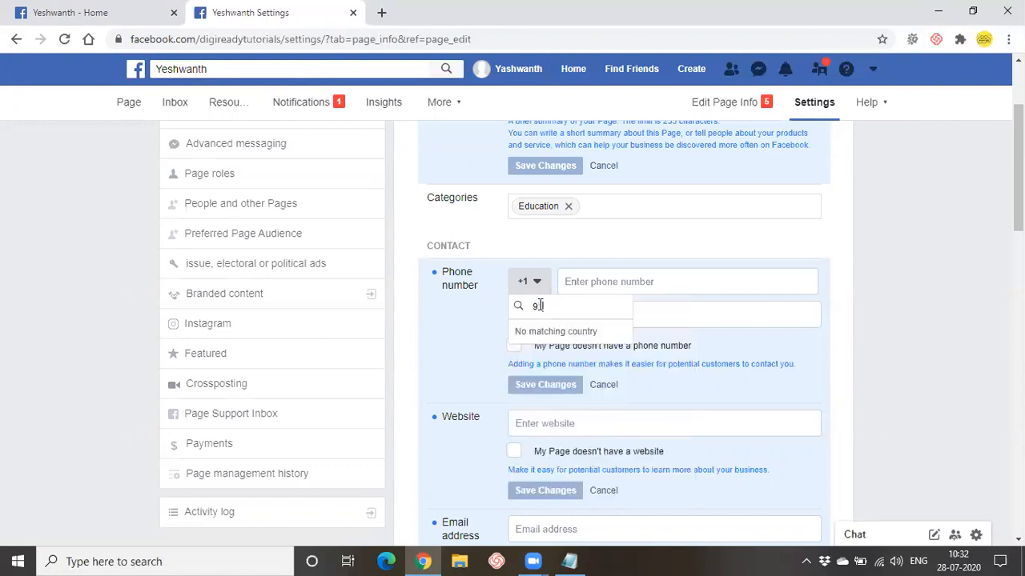
key(BackSpace)
key(BackSpace)
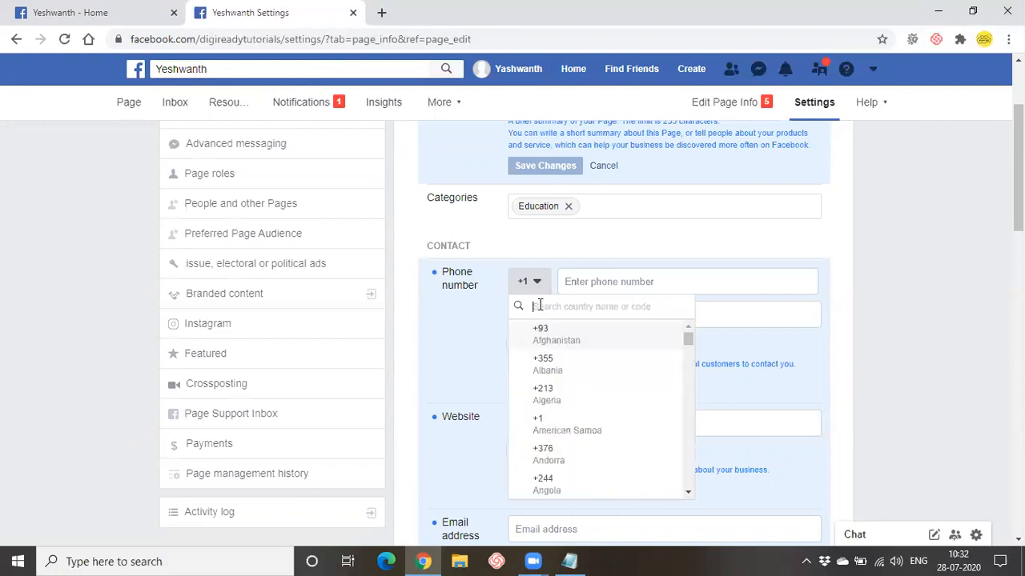
text(India)
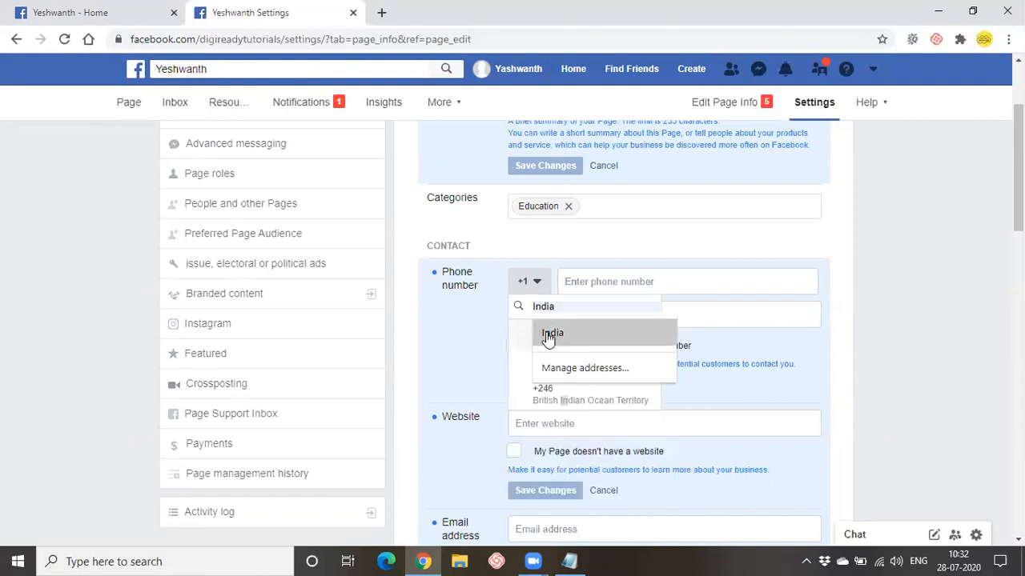
click(549, 337)
click(549, 336)
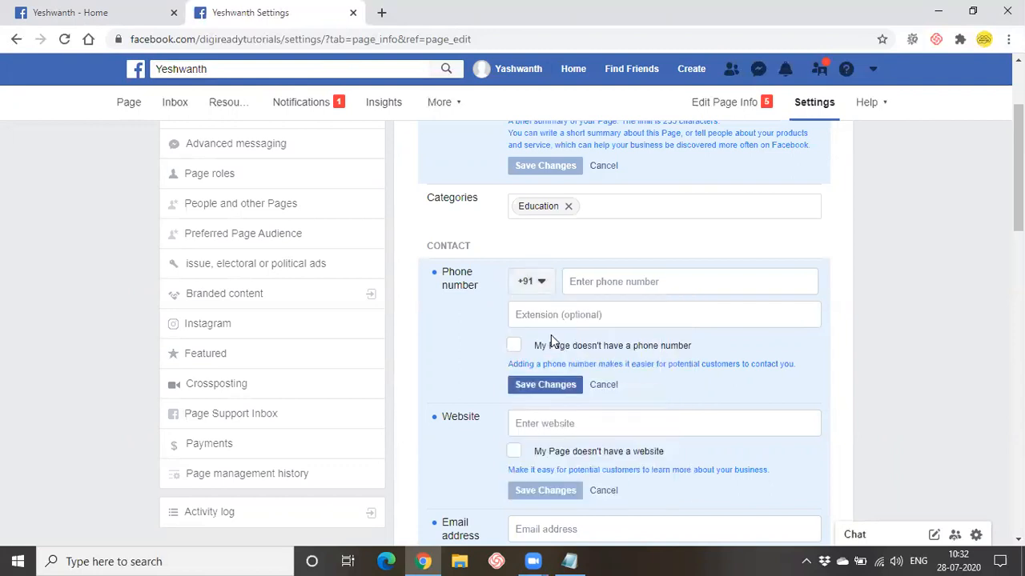
- Fill in the page's phone number from the autofill suggestion
click(584, 289)
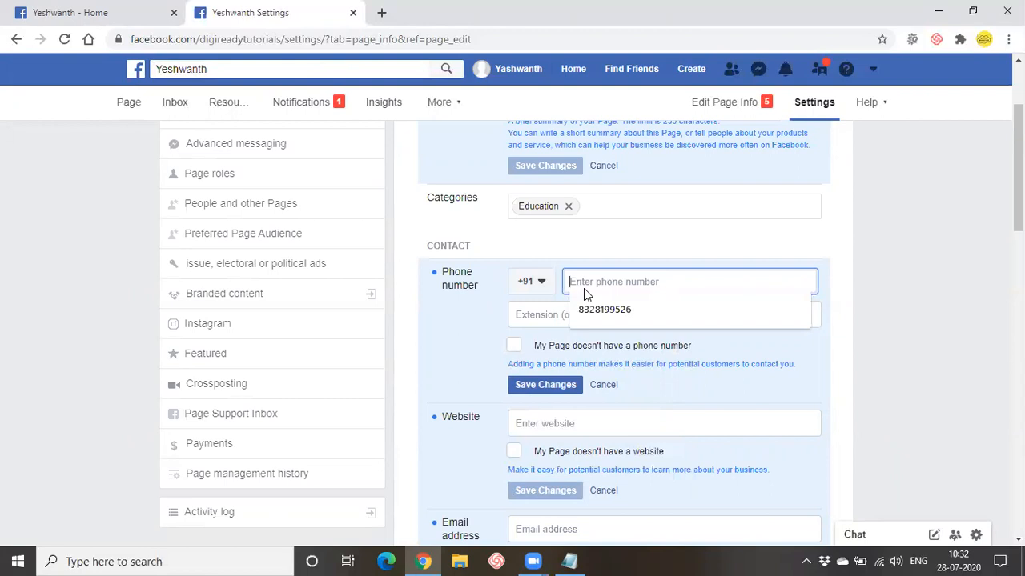
click(596, 310)
scroll(596, 313, down, 2)
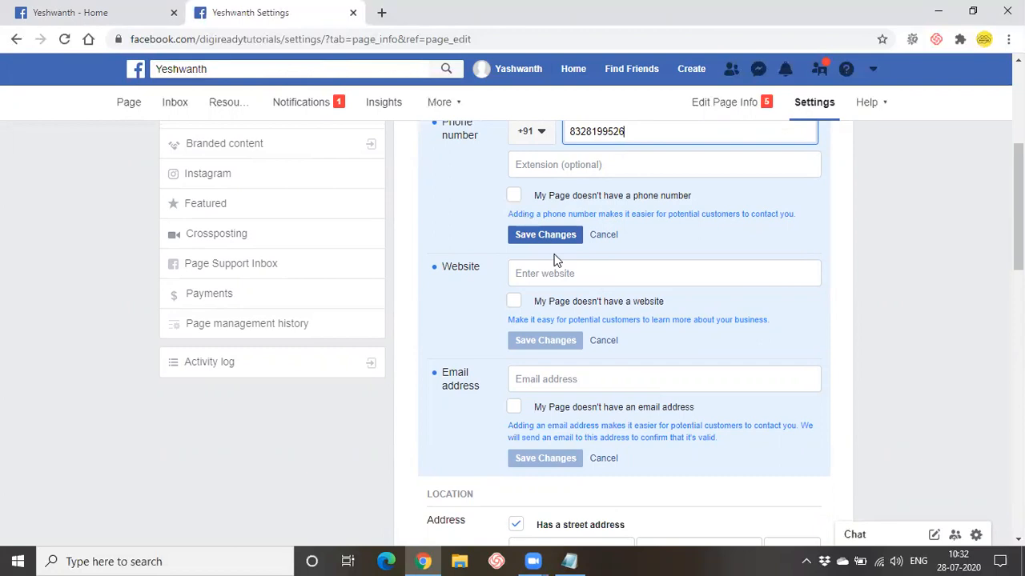
click(555, 275)
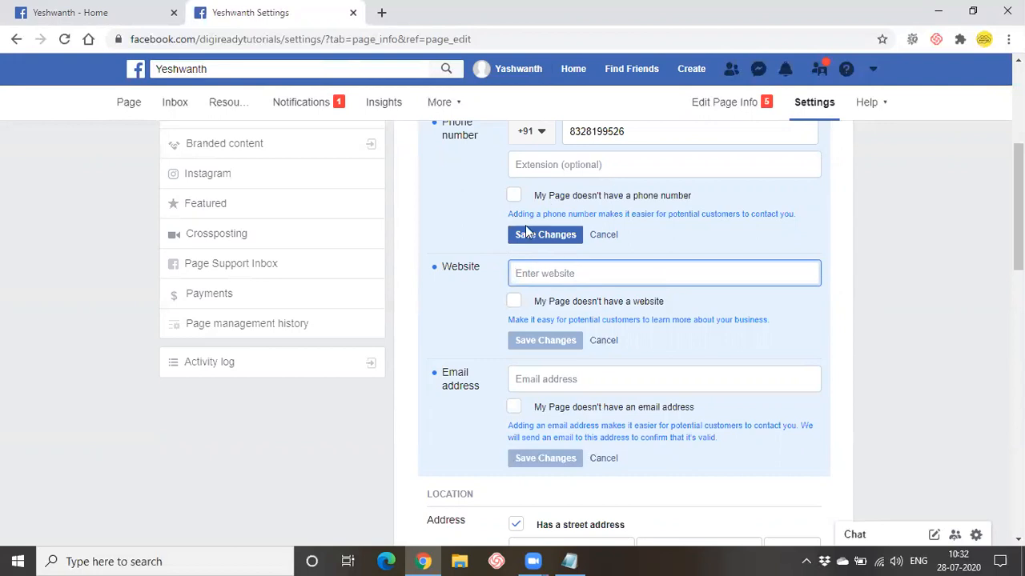
- Load digiready.in in a new Chrome tab and select its full URL
click(381, 12)
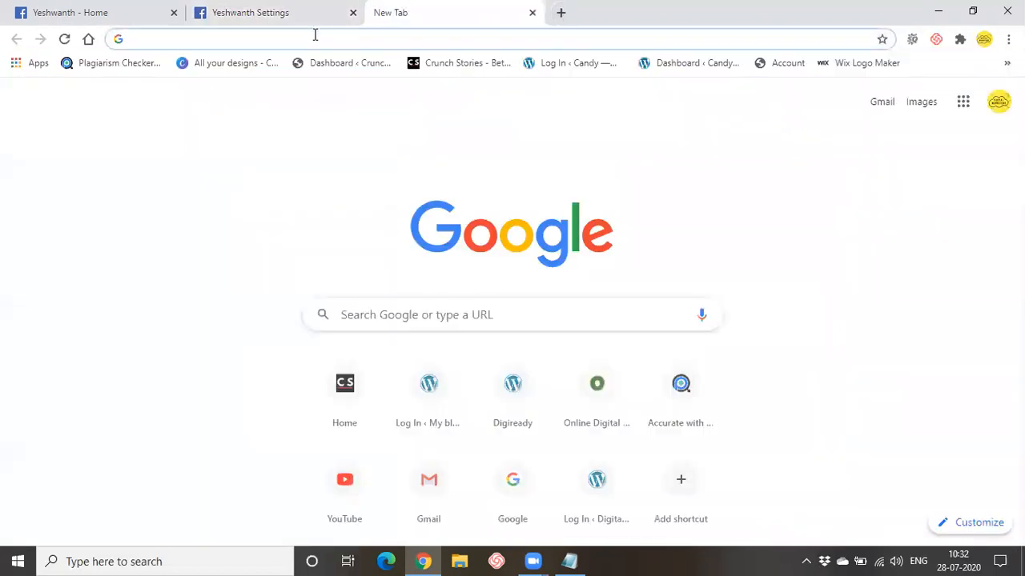
text(digiready.in)
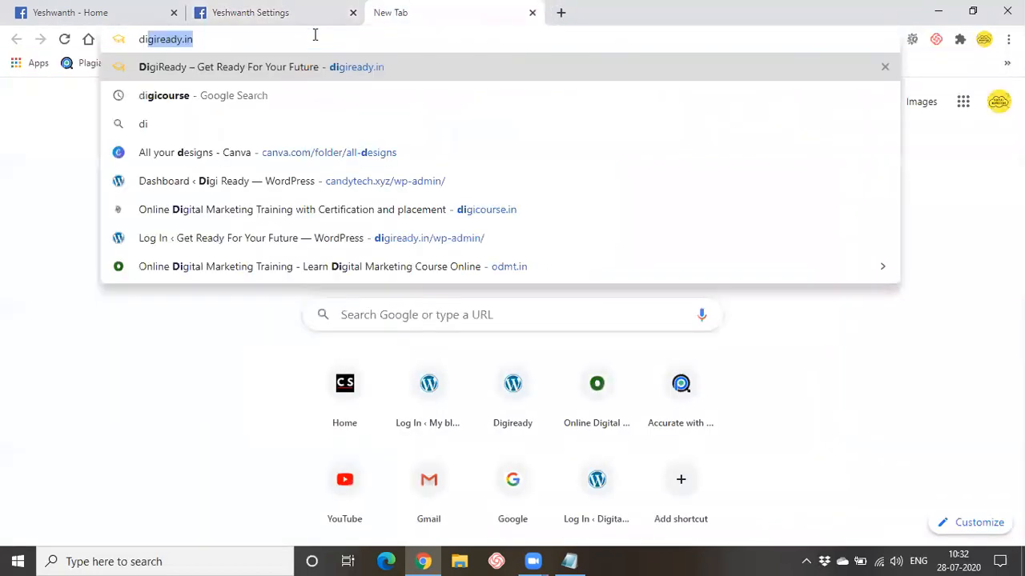
key(Return)
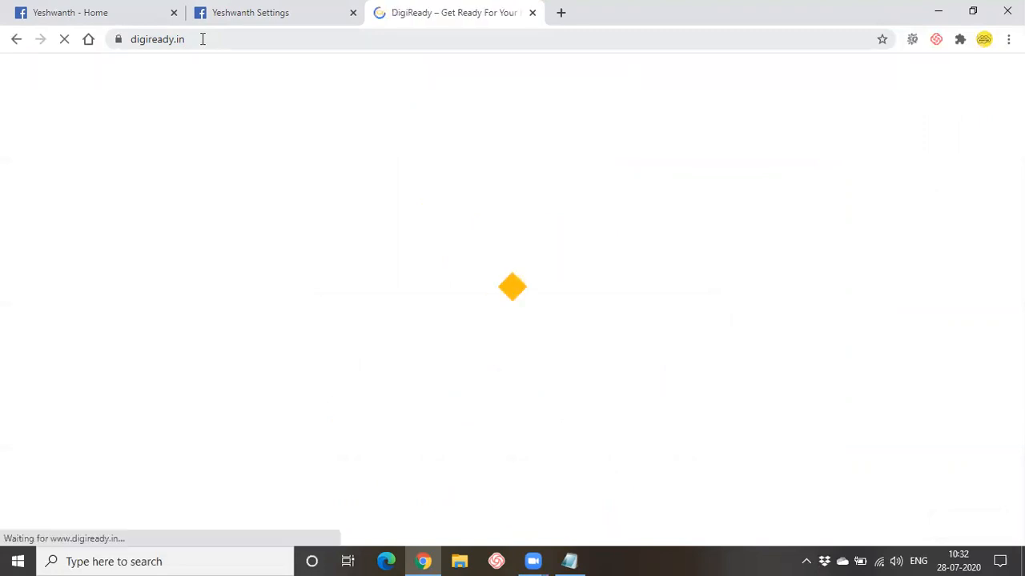
click(202, 39)
key(ctrl+c)
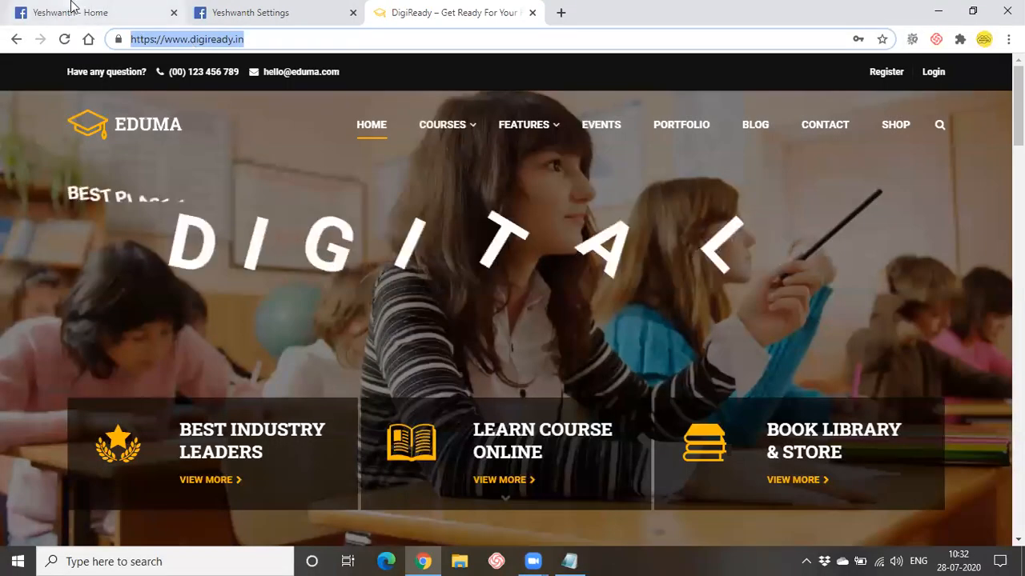
- Paste the copied DigiReady URL into the Facebook Website field
click(272, 12)
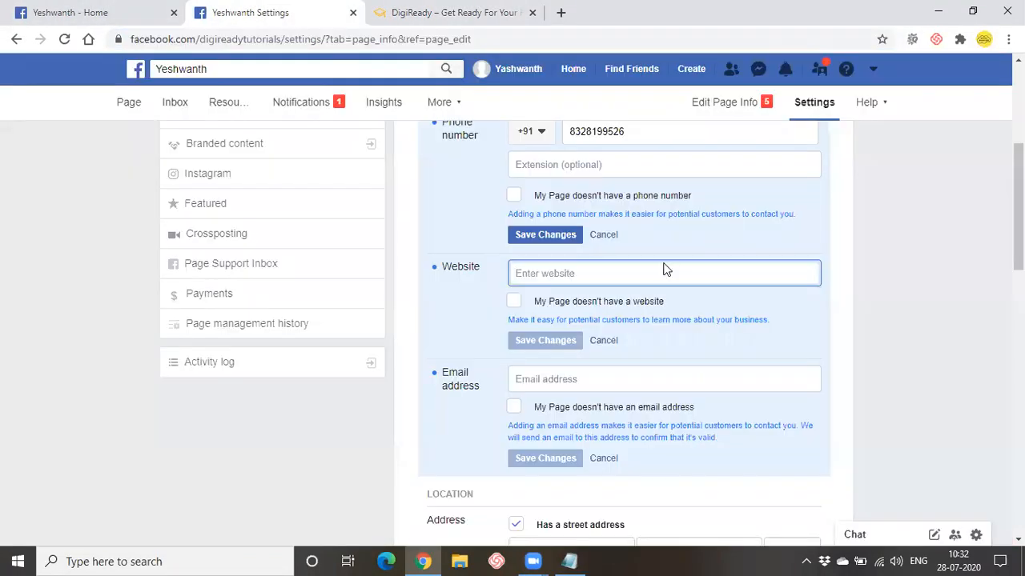
key(ctrl+v)
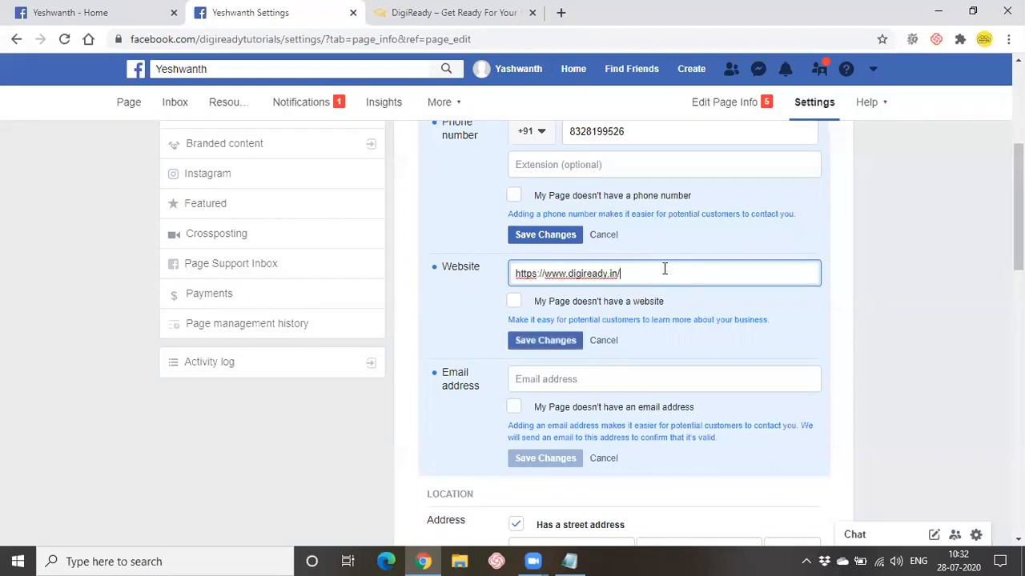
scroll(664, 273, down, 1)
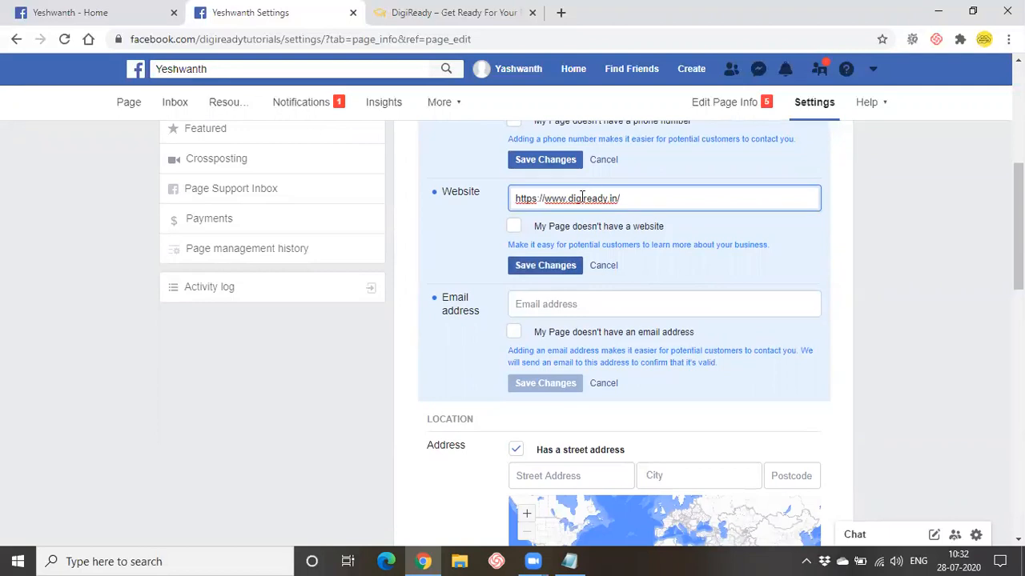
drag(568, 199, 642, 204)
click(642, 203)
drag(569, 200, 663, 199)
click(663, 199)
drag(567, 198, 622, 200)
key(BackSpace)
key(BackSpace)
text(.goecplorer.xyz)
click(588, 197)
key(BackSpace)
text(x)
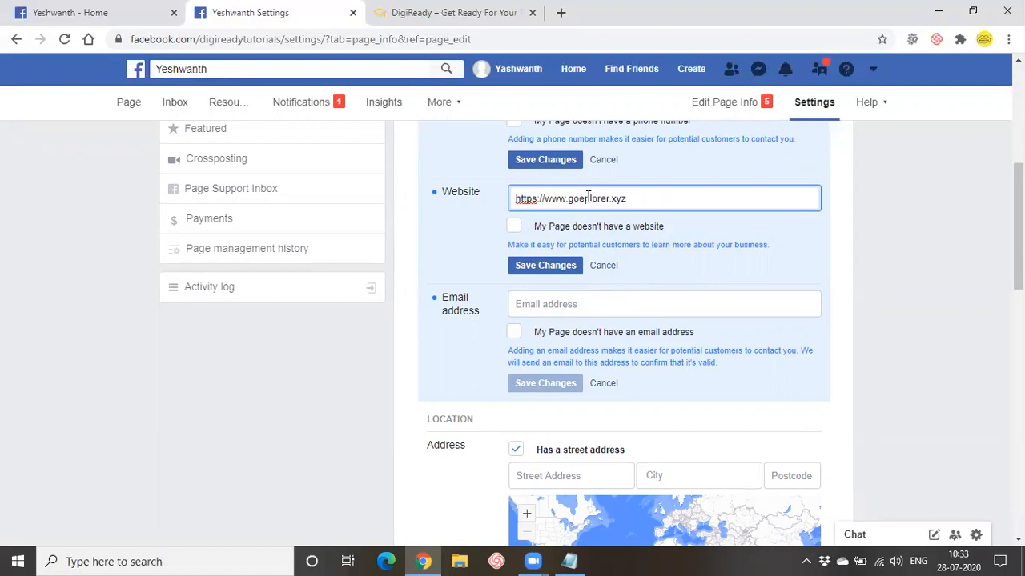
click(534, 270)
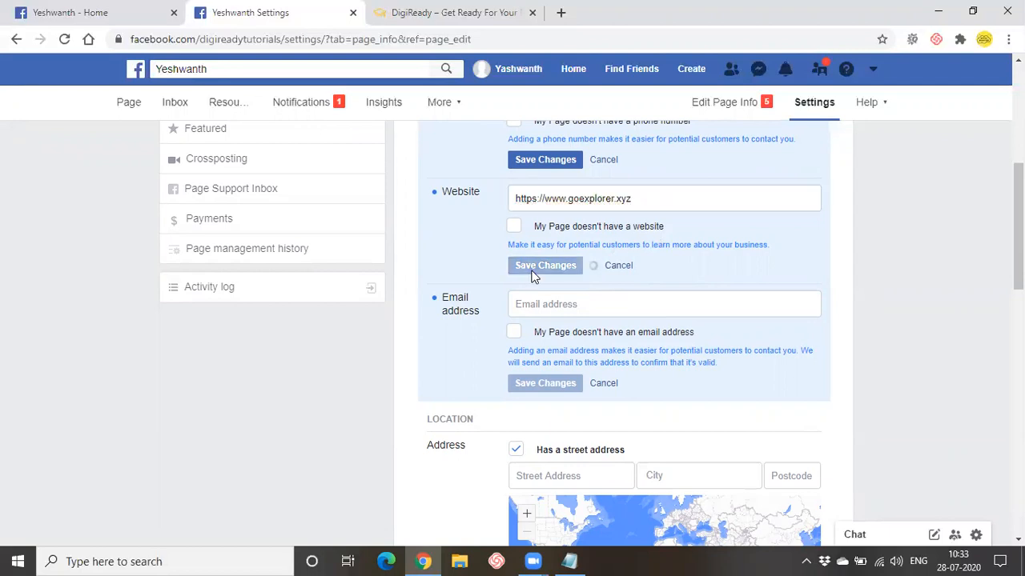
scroll(534, 393, down, 1)
- Visit the email, street address, city and postcode fields without entering values
click(591, 230)
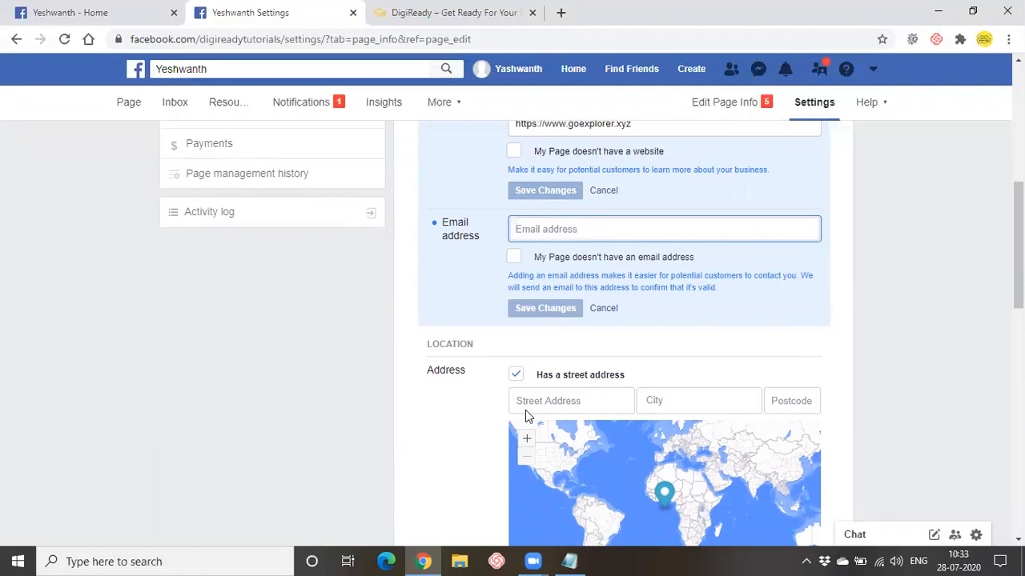
scroll(525, 409, down, 1)
scroll(517, 414, down, 1)
scroll(486, 419, down, 1)
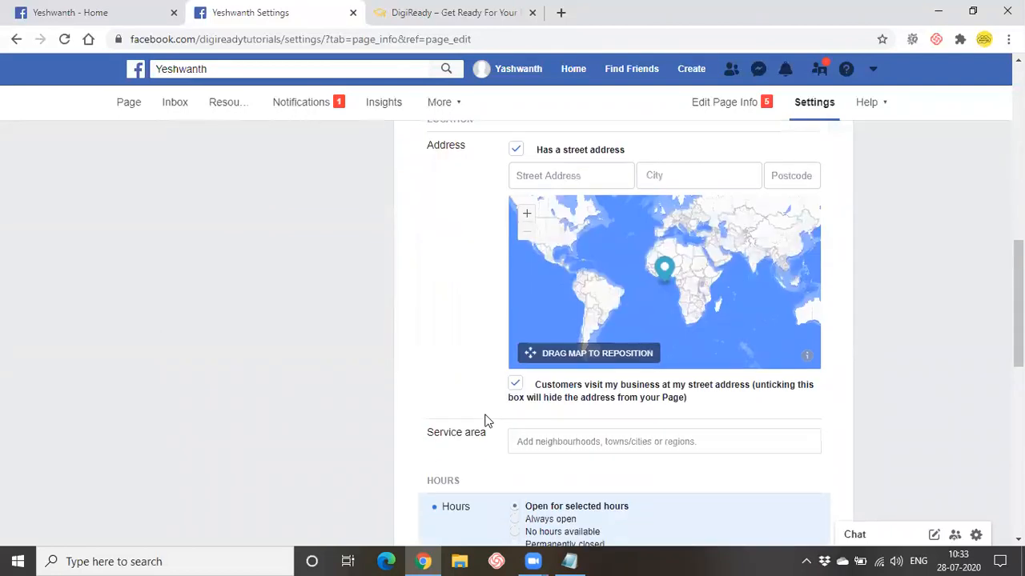
click(600, 178)
click(720, 179)
click(774, 177)
- Drag the map pin and zoom the map toward North Africa and the Middle East
drag(663, 272, 662, 304)
scroll(699, 266, up, 1)
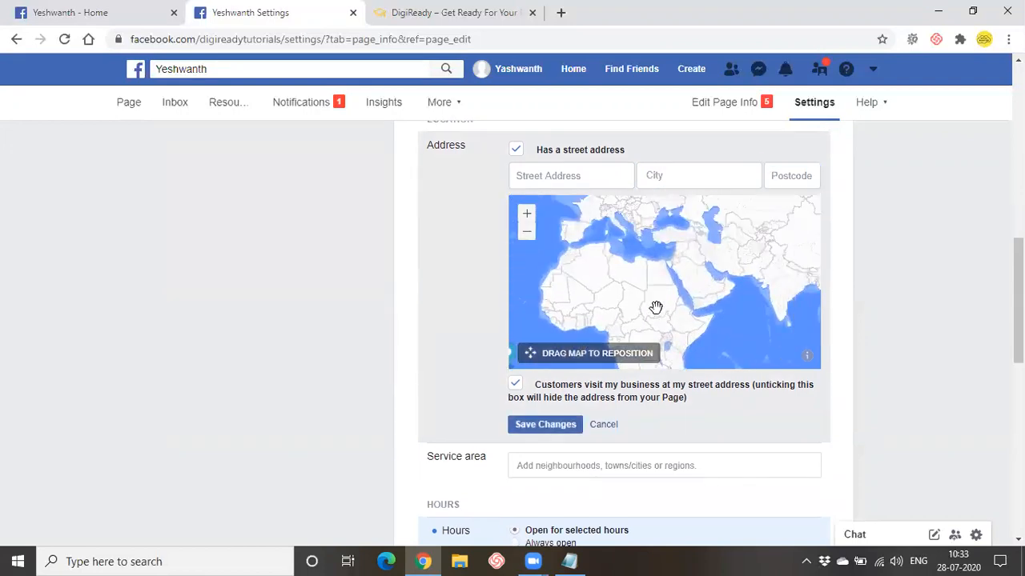
click(527, 215)
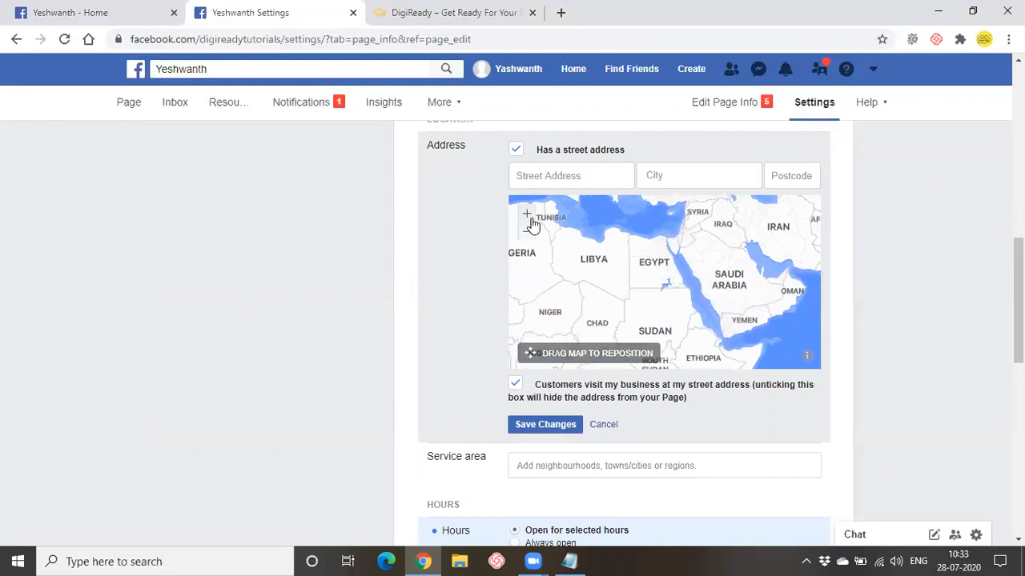
scroll(573, 327, down, 1)
scroll(573, 327, down, 2)
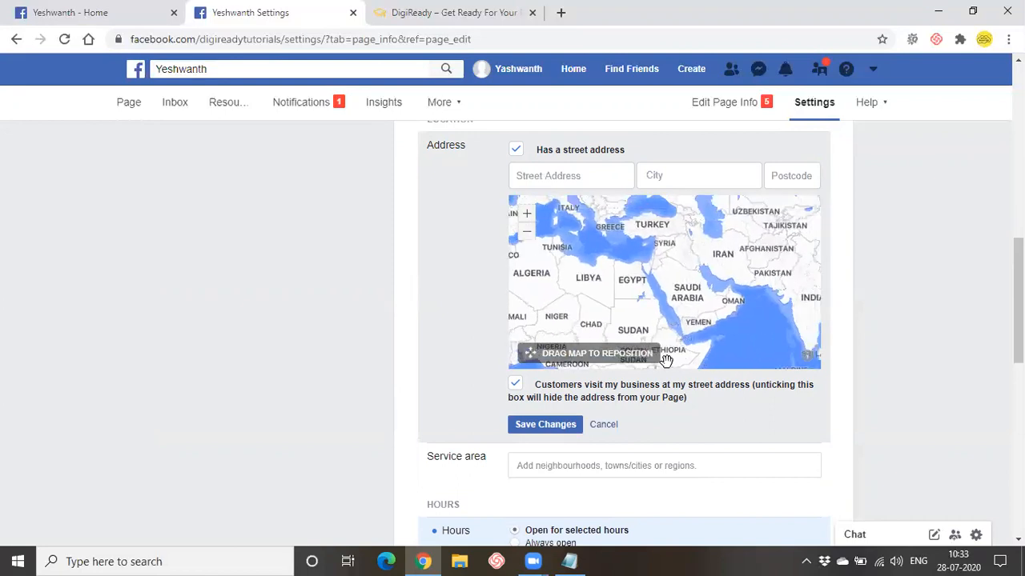
scroll(691, 407, down, 3)
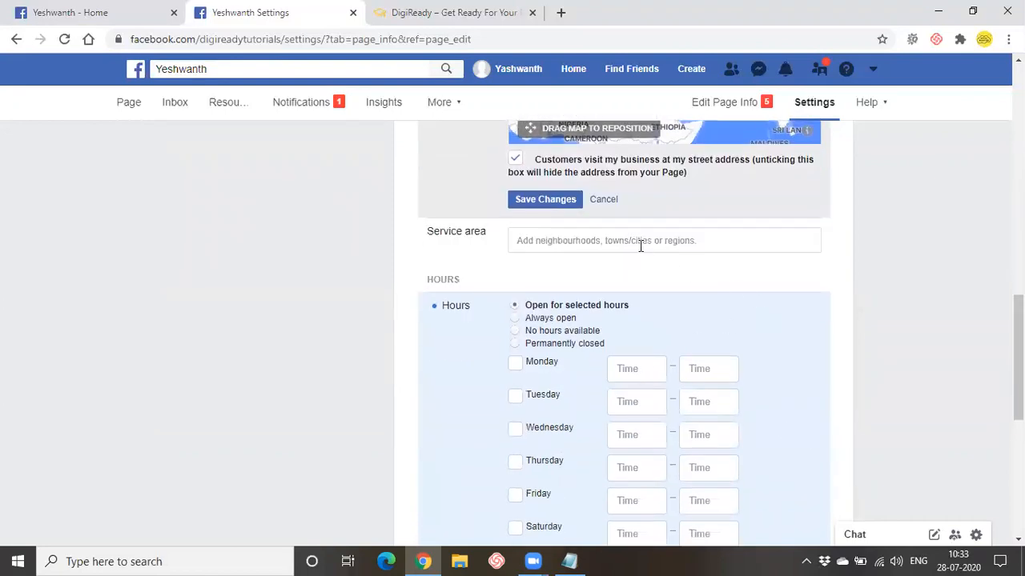
- Try the different Hours options and settle on Always open
click(641, 244)
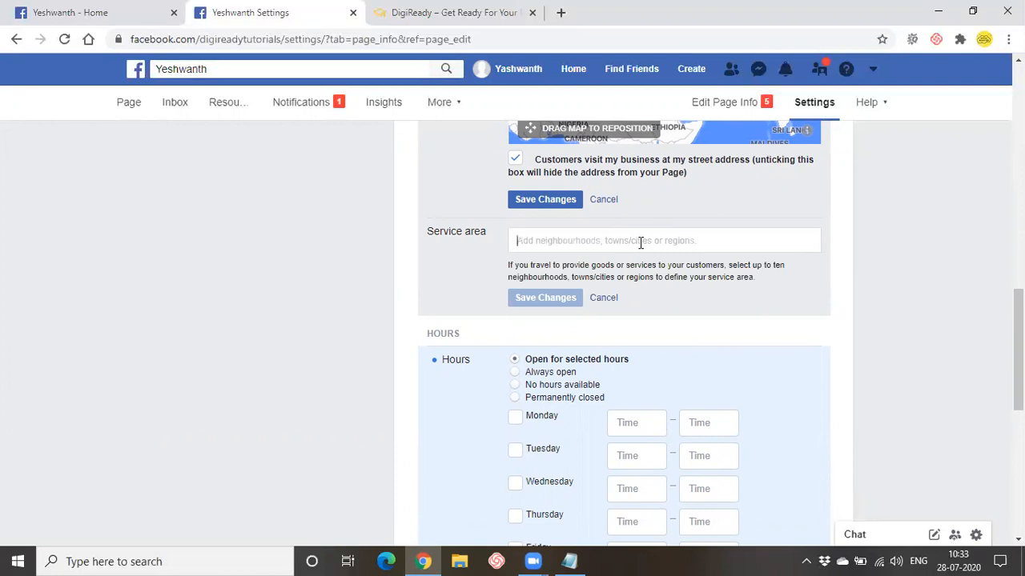
scroll(628, 356, down, 2)
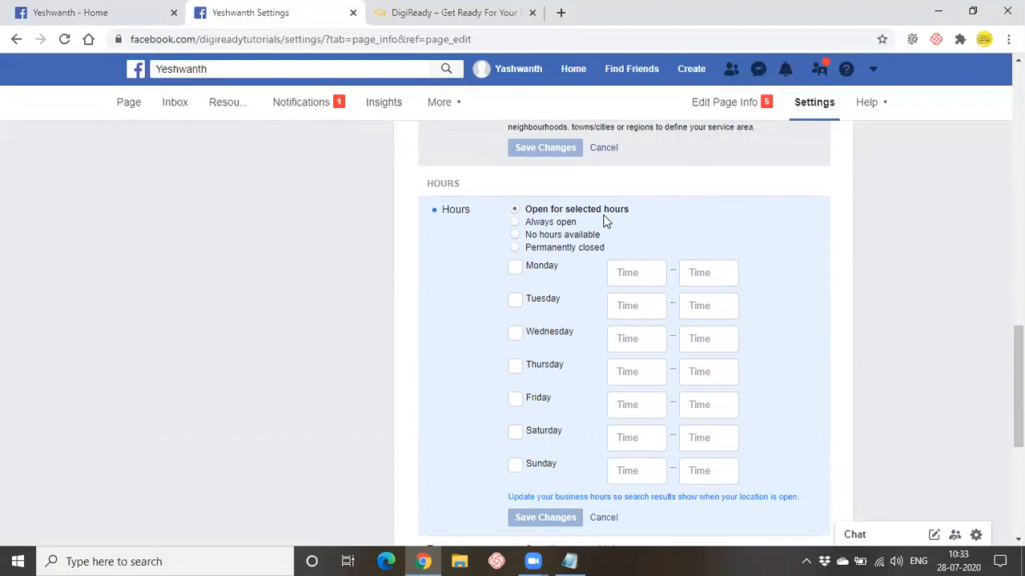
click(553, 222)
click(555, 236)
click(551, 250)
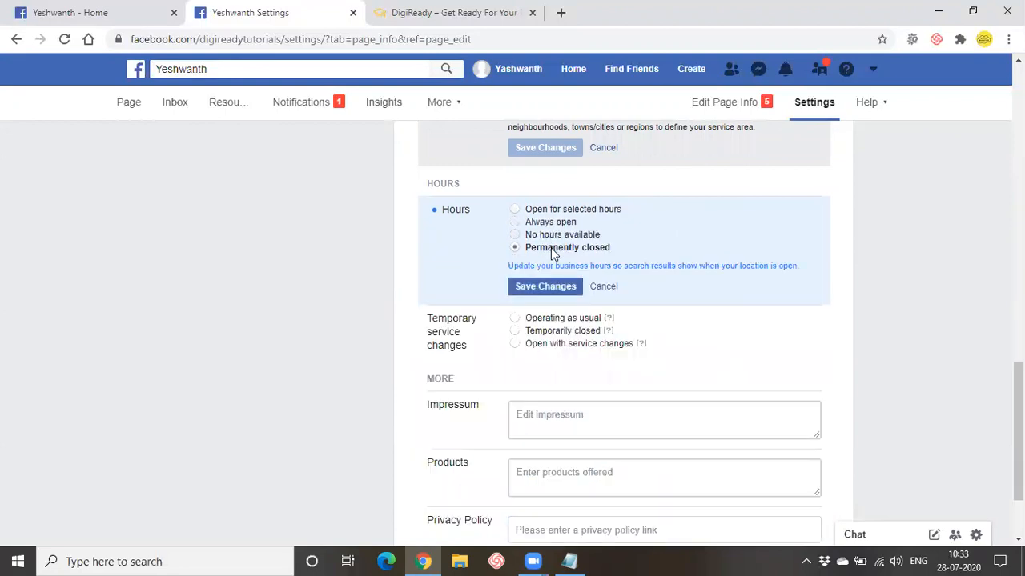
click(548, 209)
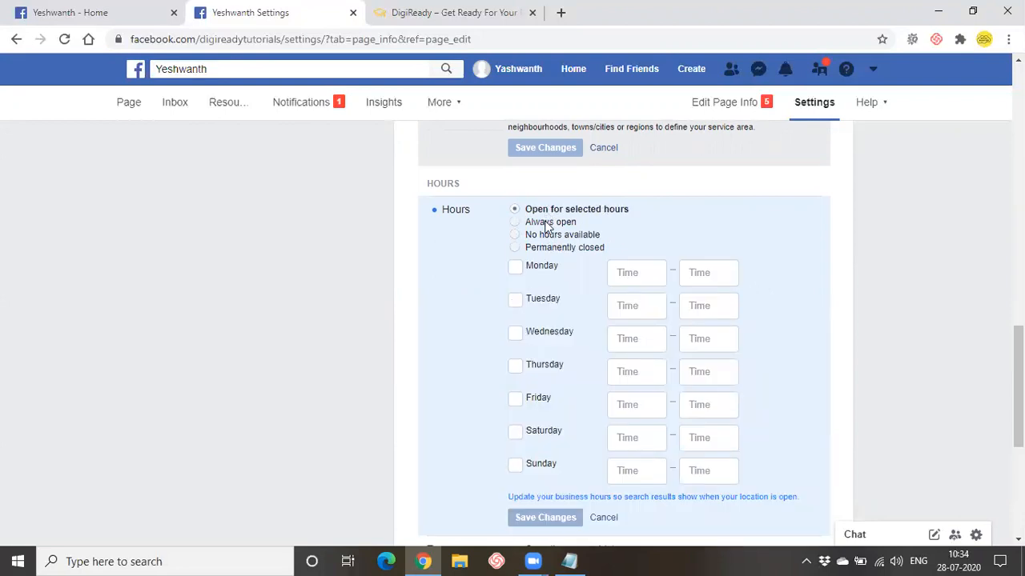
click(548, 223)
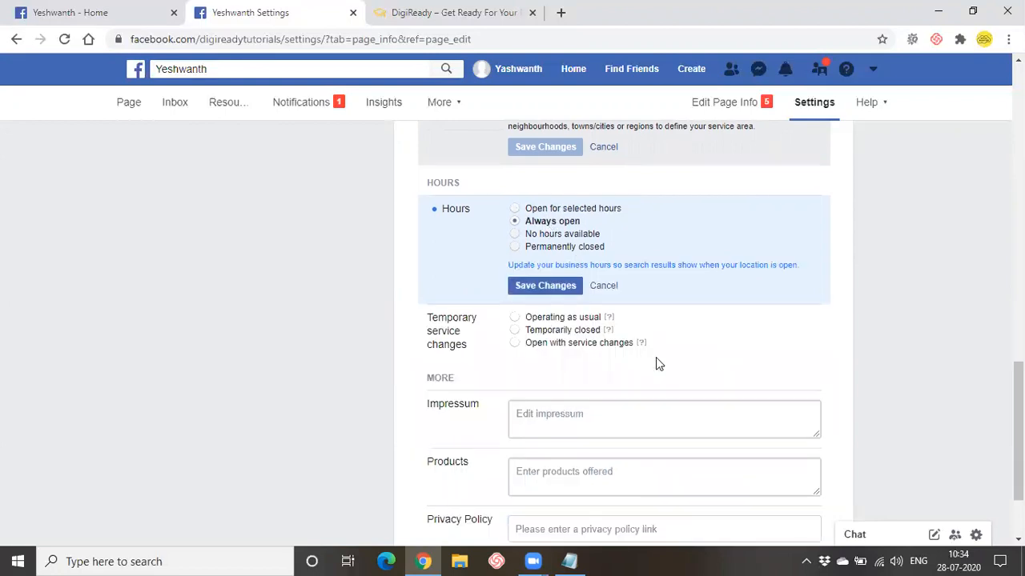
- Look over the Products and Privacy Policy fields, then save the Always open hours
scroll(657, 357, down, 2)
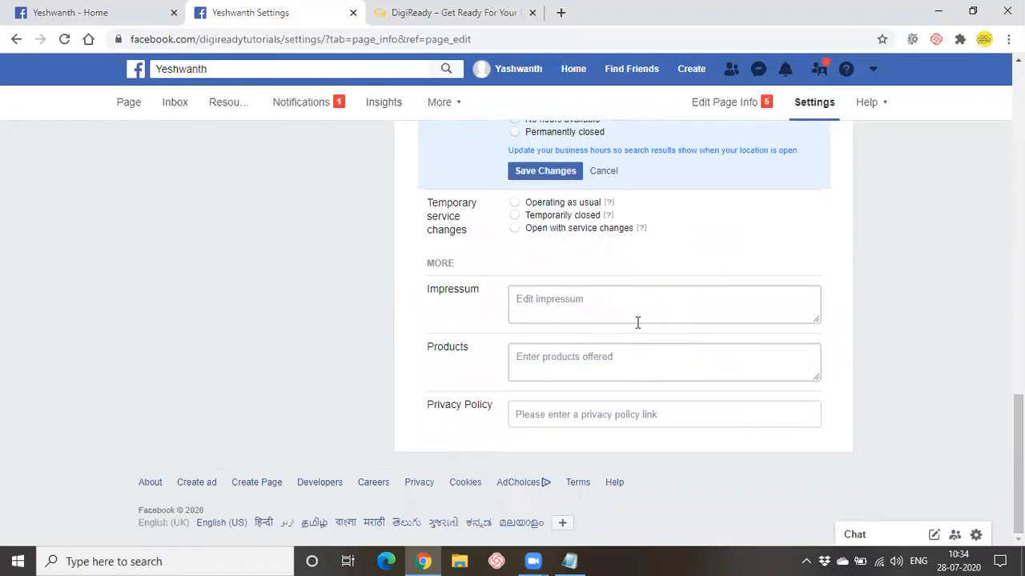
click(596, 362)
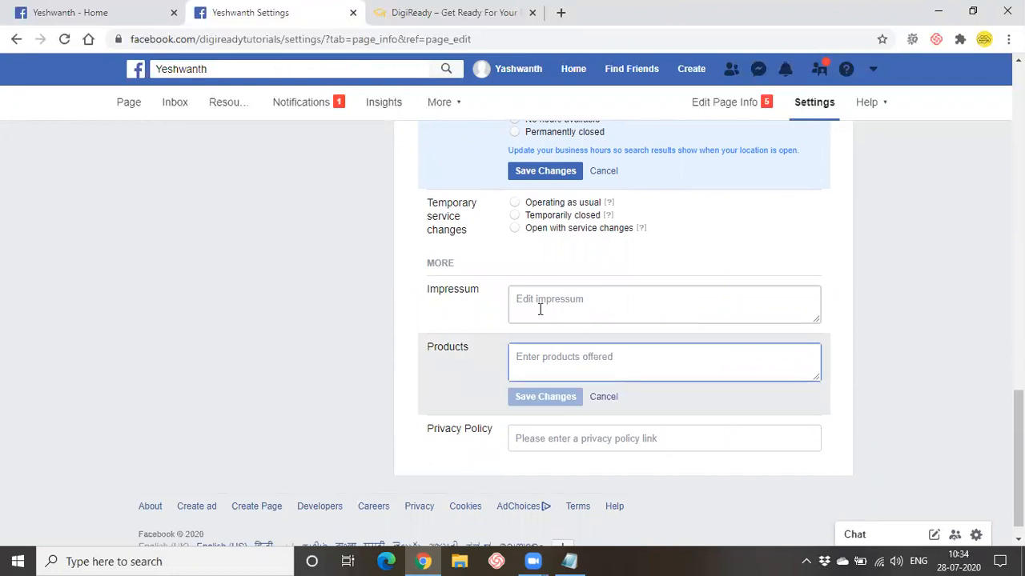
click(682, 447)
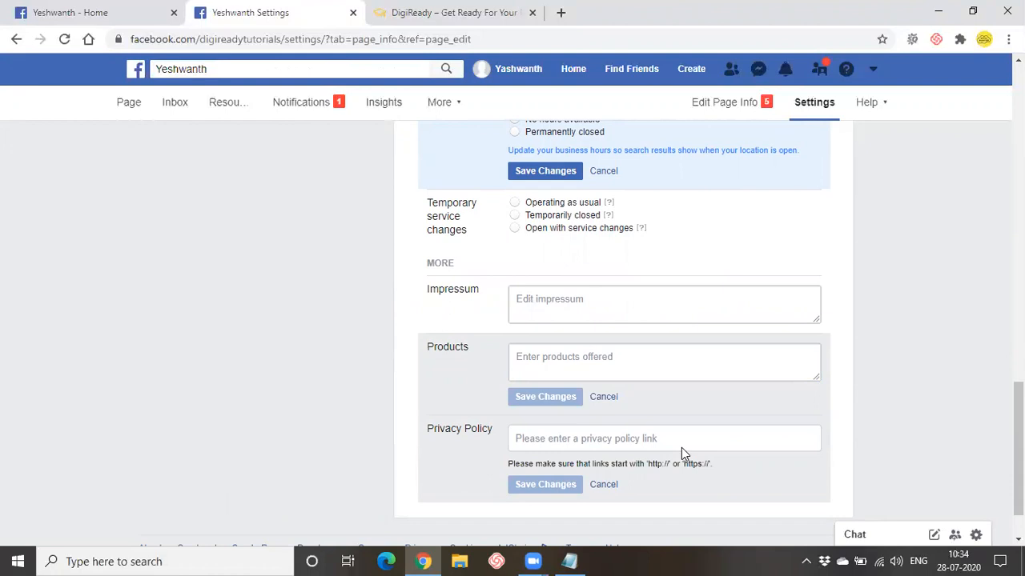
scroll(682, 450, up, 2)
scroll(682, 448, up, 4)
scroll(681, 447, down, 10)
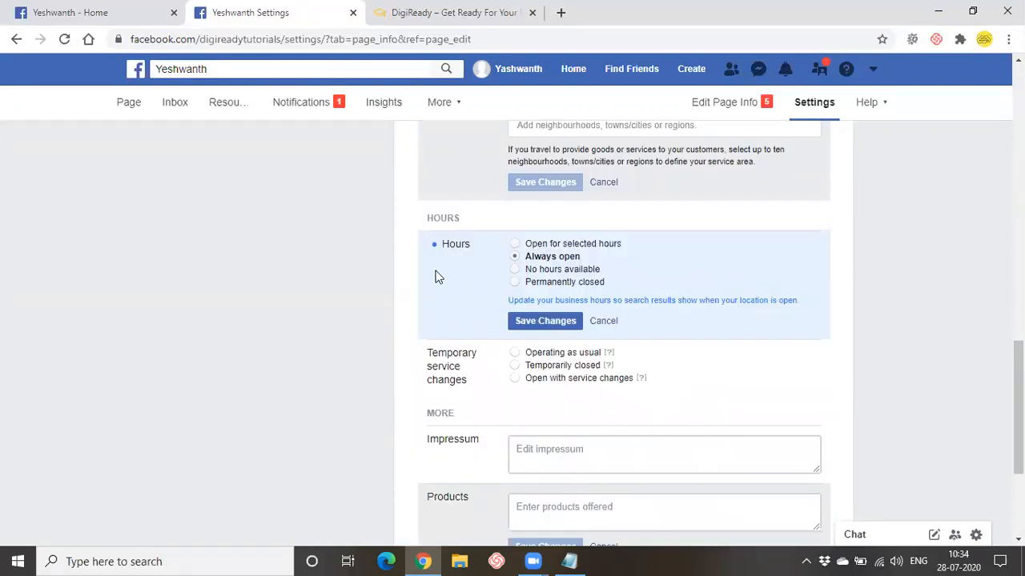
click(546, 321)
- Go to the page's General settings and edit the Visitor posts options
scroll(697, 361, down, 3)
scroll(661, 396, up, 15)
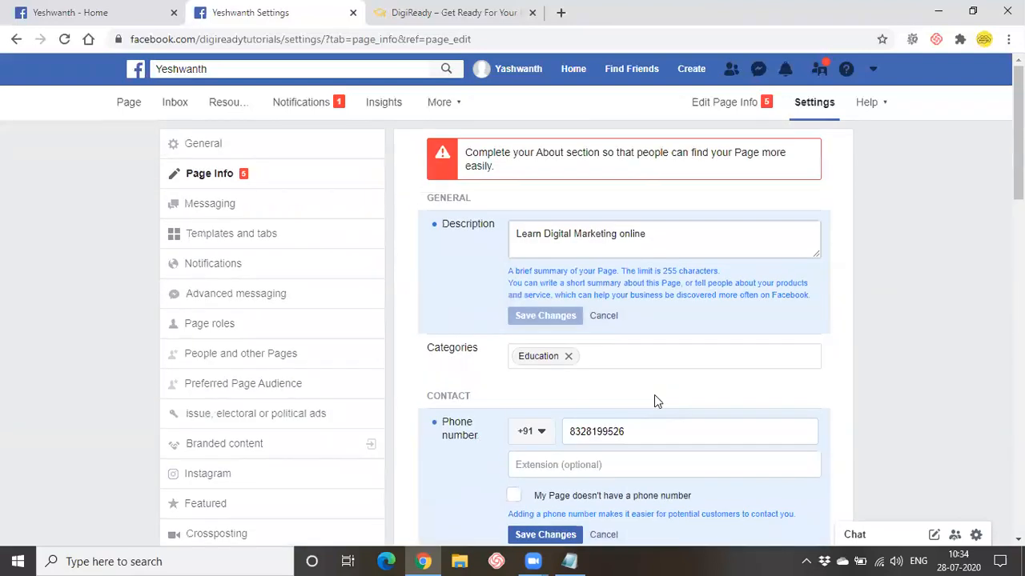
click(302, 153)
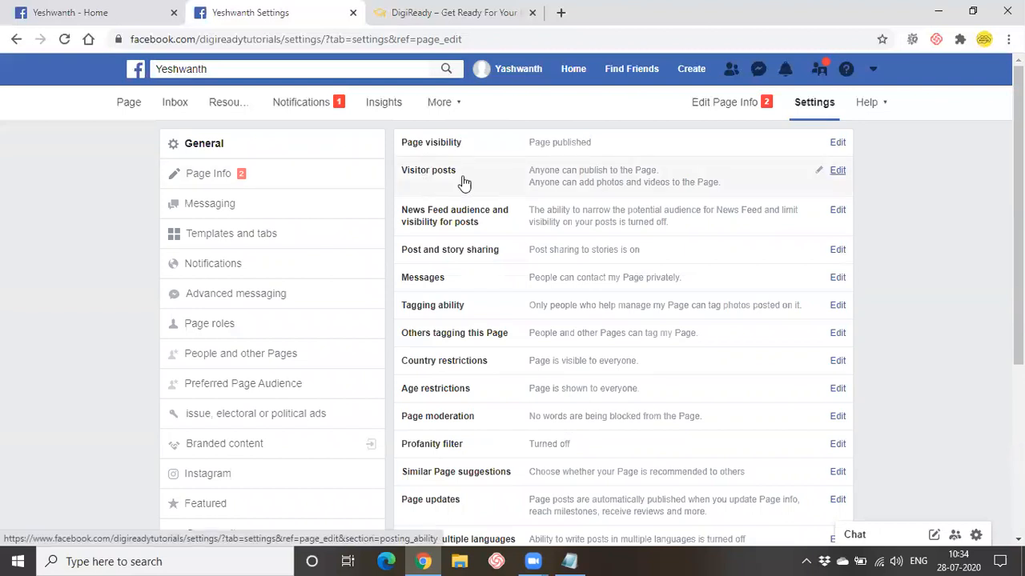
click(604, 178)
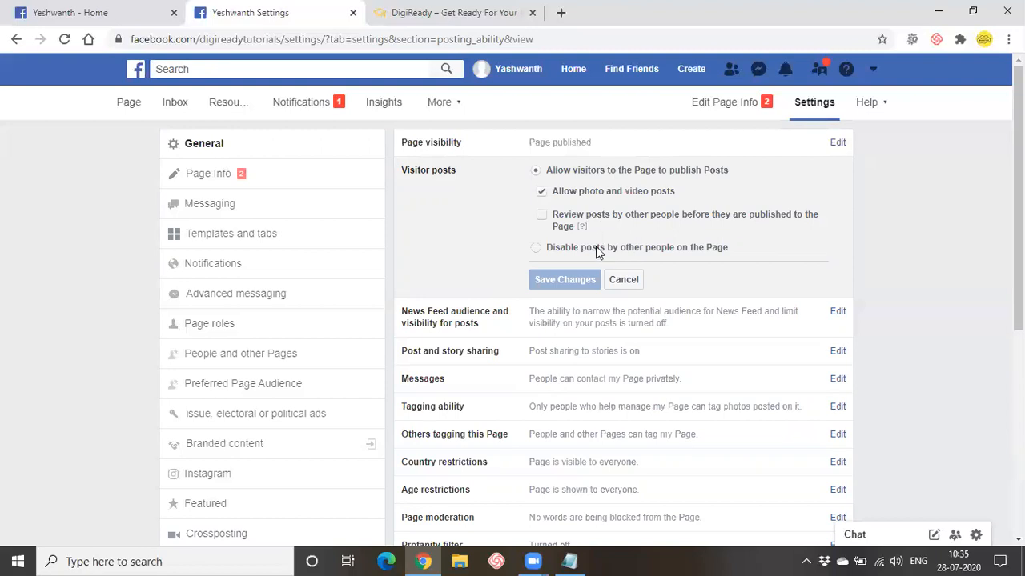
- Disable posts by other people on the Page, save it, and open the Messages setting
click(597, 250)
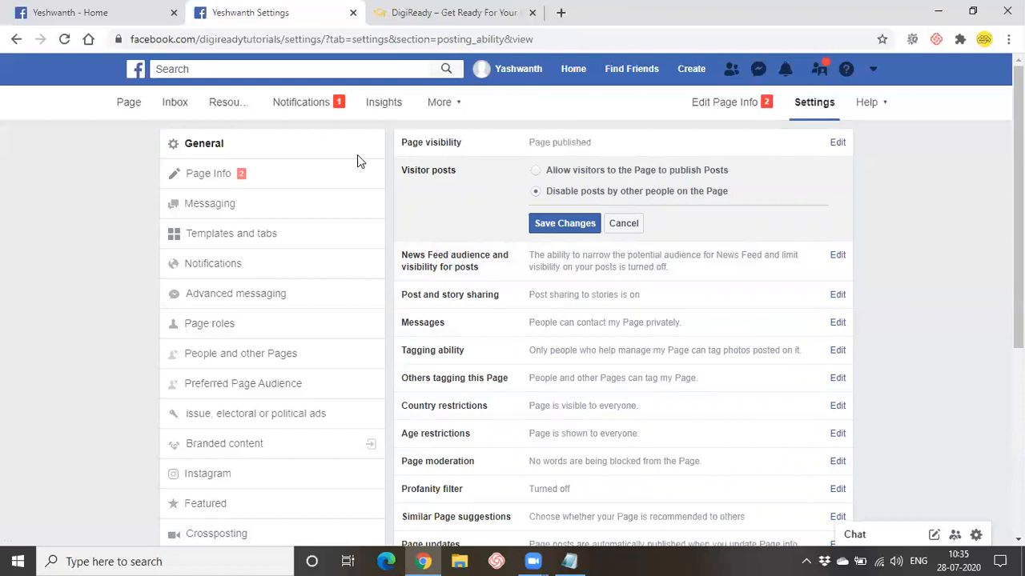
click(571, 226)
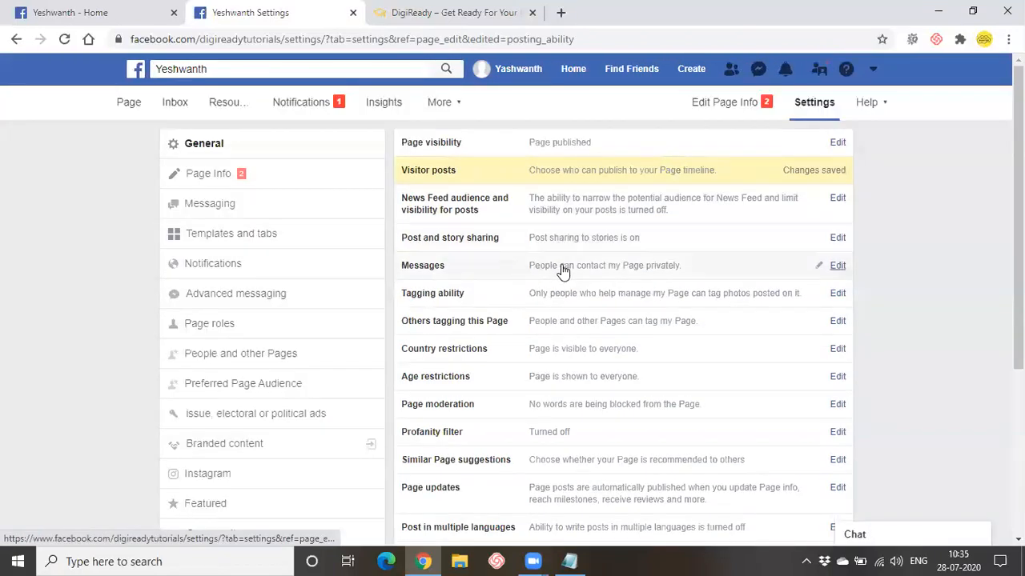
click(563, 271)
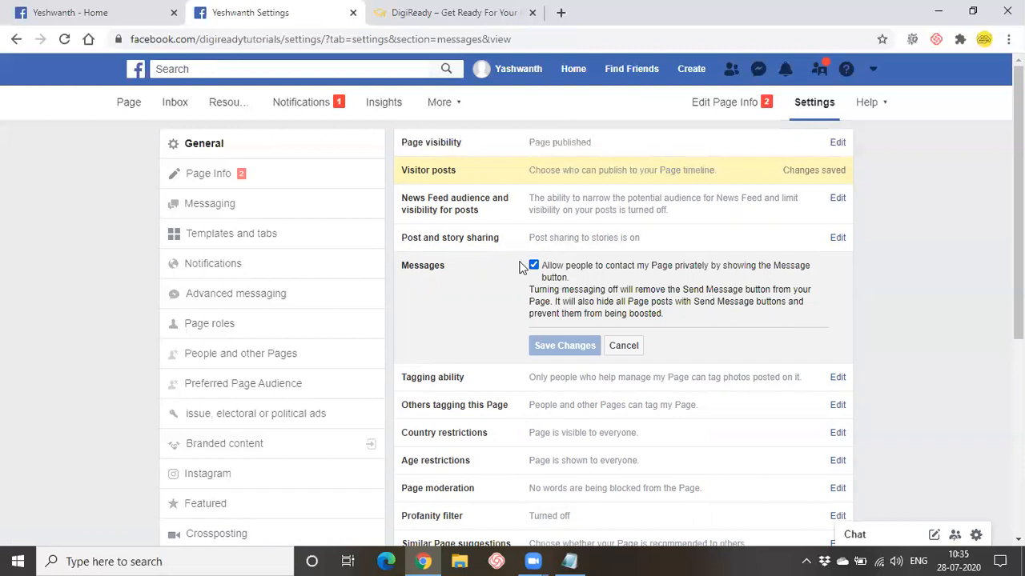
click(532, 266)
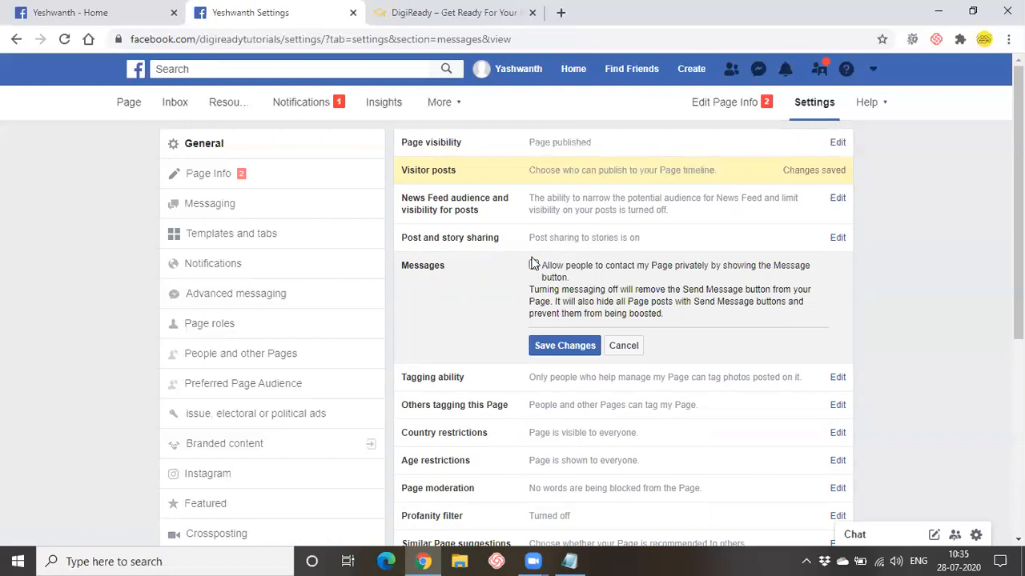
click(533, 266)
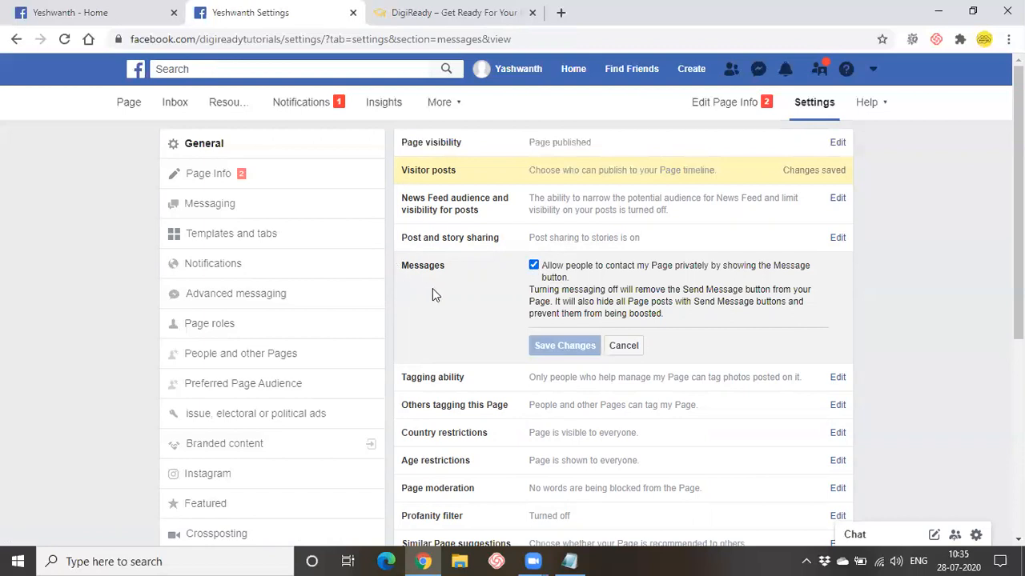
scroll(432, 295, down, 3)
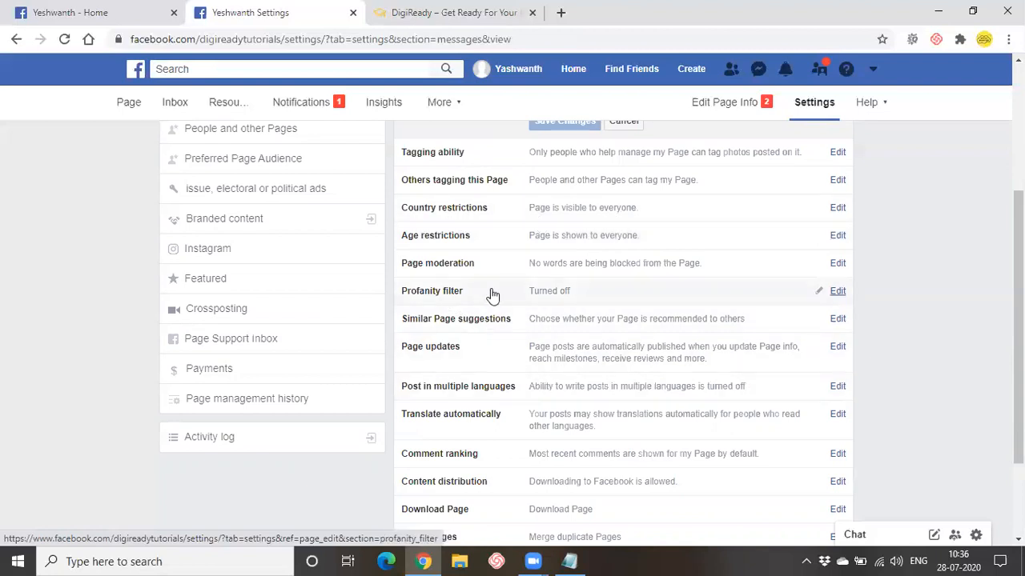
- Change the Page's profanity filter from Off to Strong and save
click(836, 291)
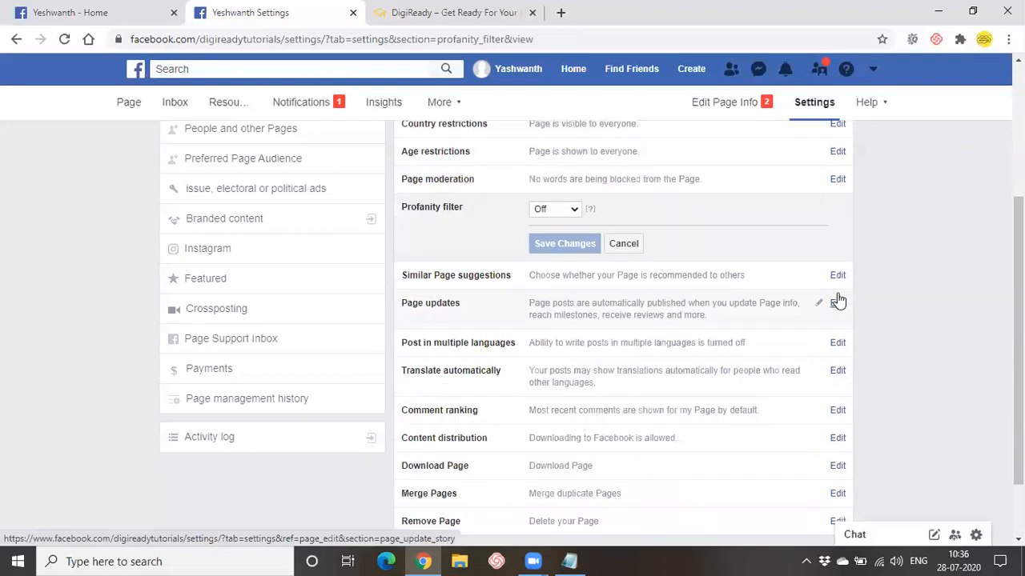
click(565, 216)
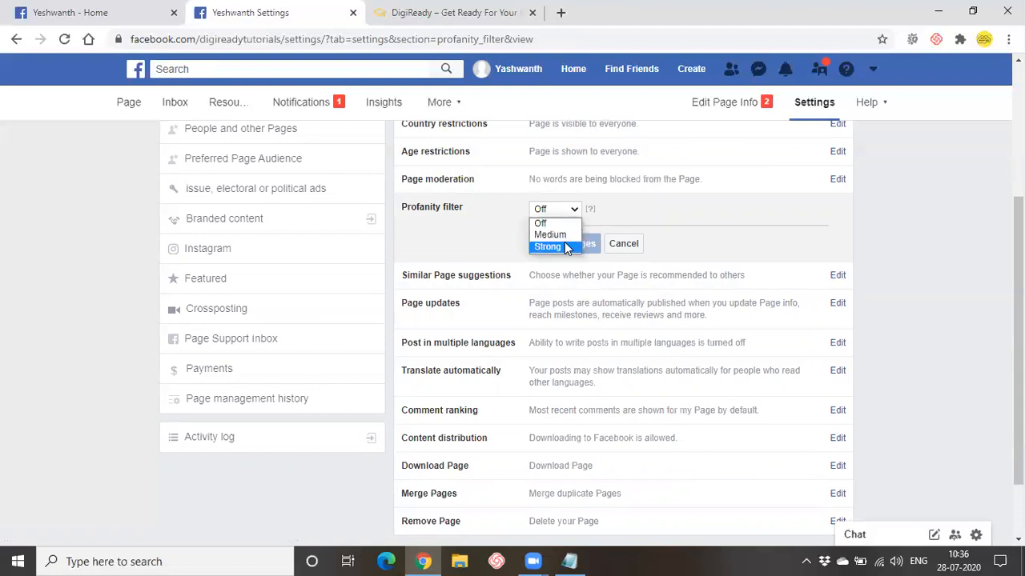
click(565, 213)
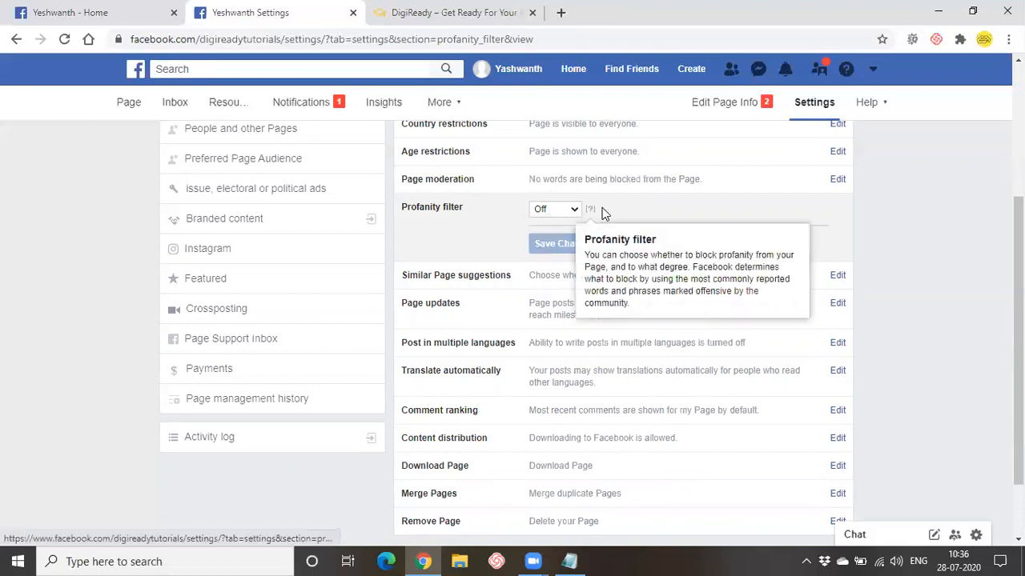
mouse_move(593, 212)
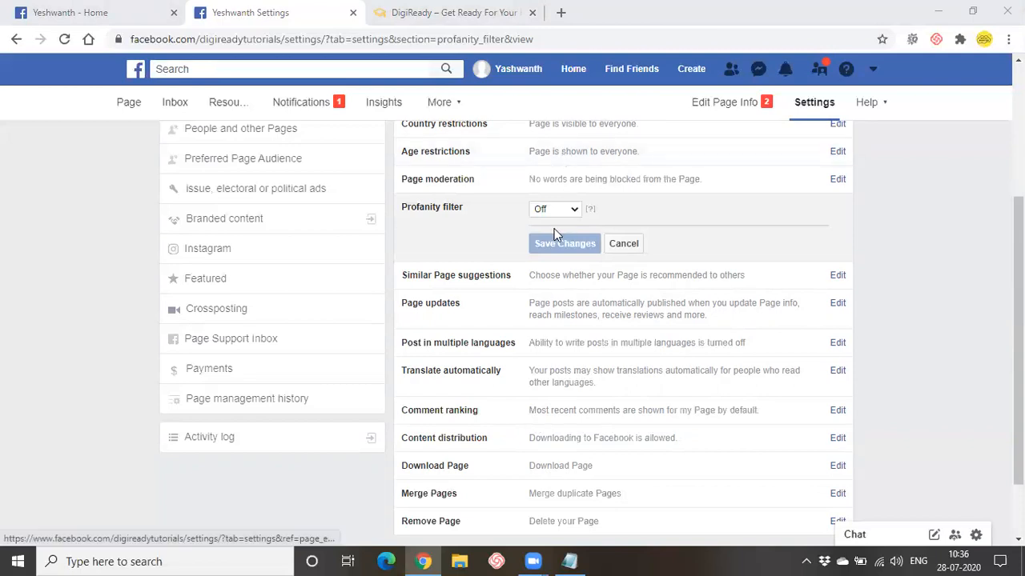
click(574, 209)
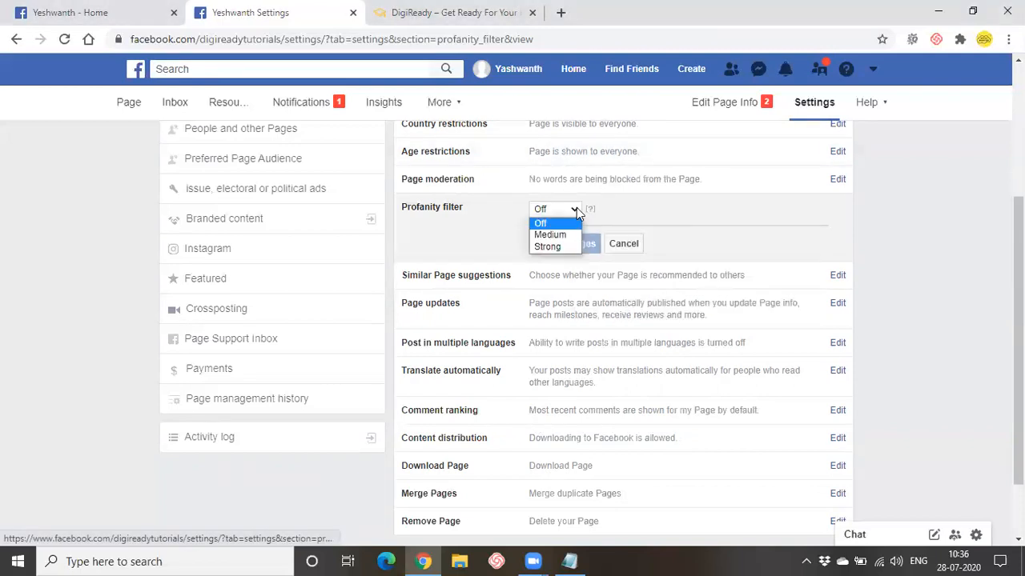
click(555, 248)
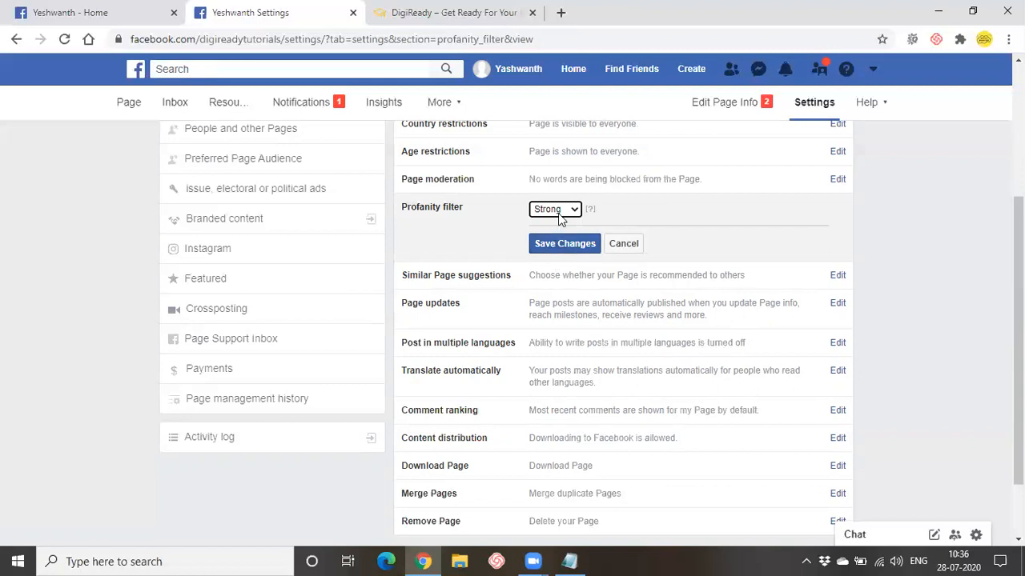
click(558, 244)
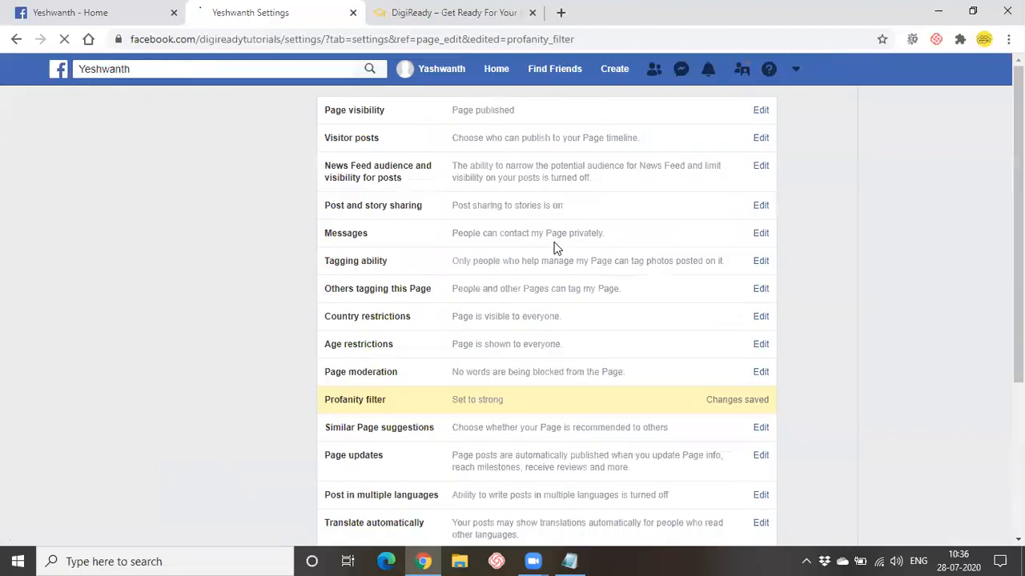
scroll(552, 384, down, 3)
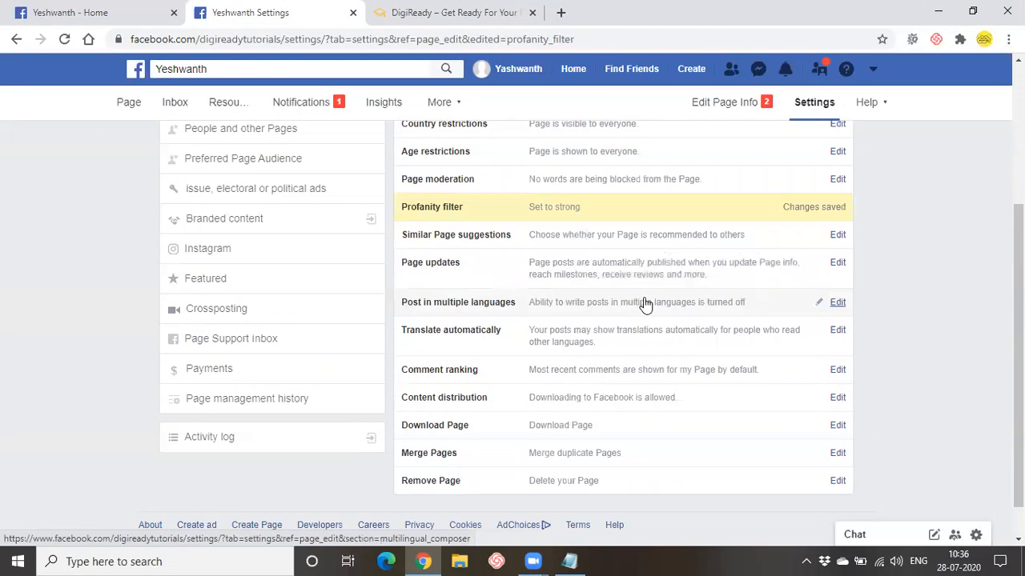
scroll(645, 304, down, 1)
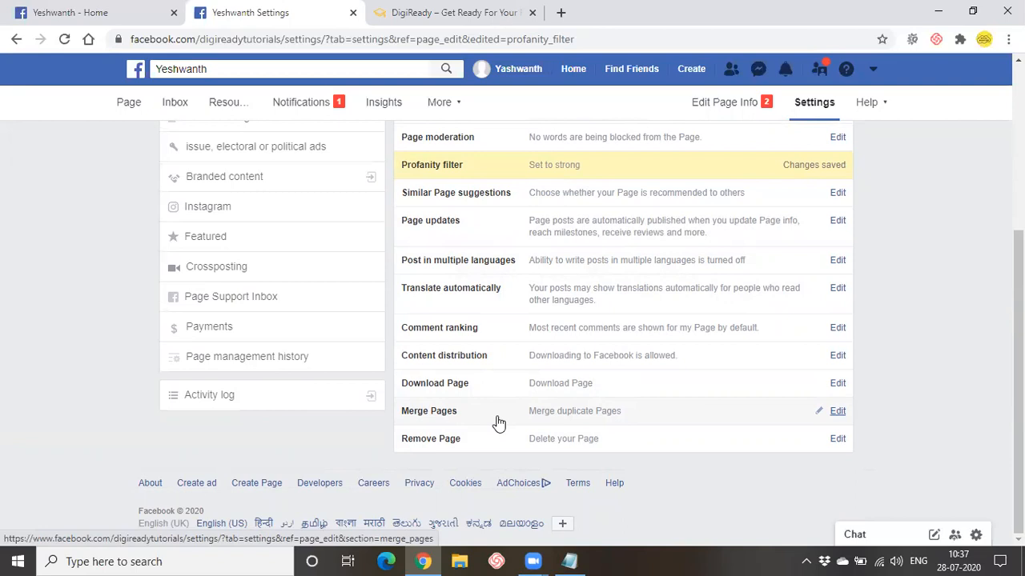
scroll(437, 428, up, 2)
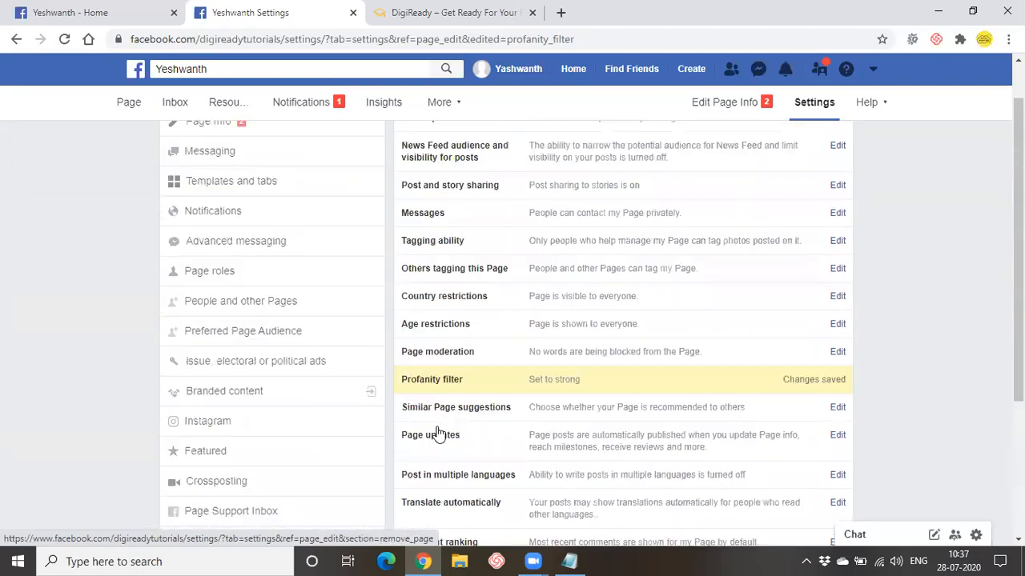
scroll(416, 448, up, 2)
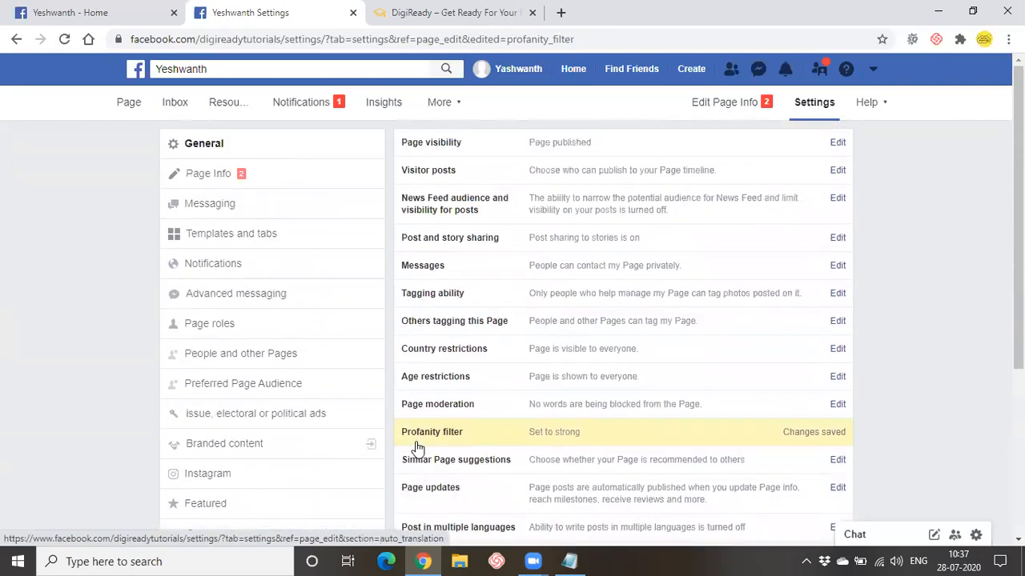
- Review the Templates and tabs settings (Venues template) and the Page home's full section list
click(216, 233)
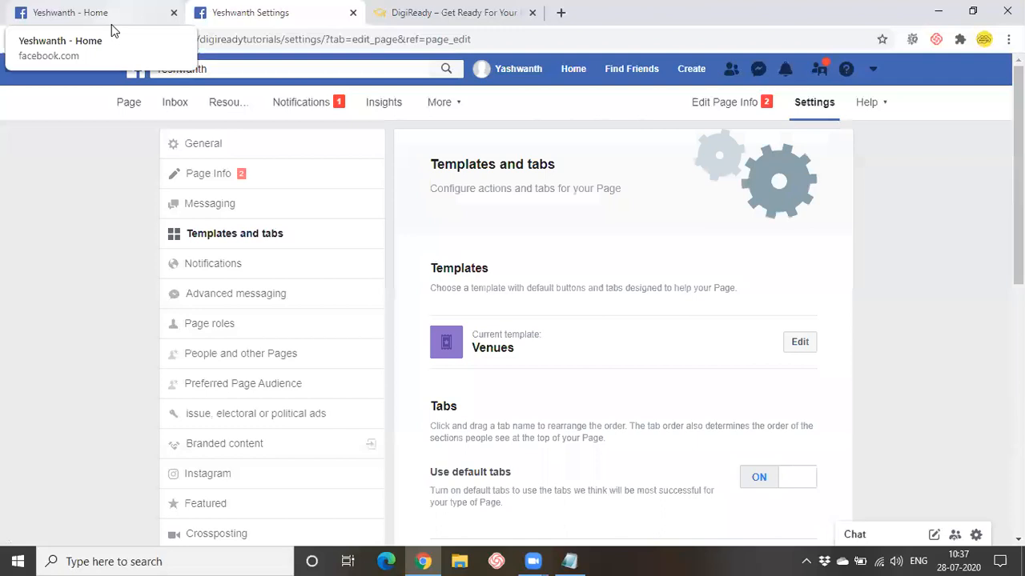
scroll(635, 397, down, 4)
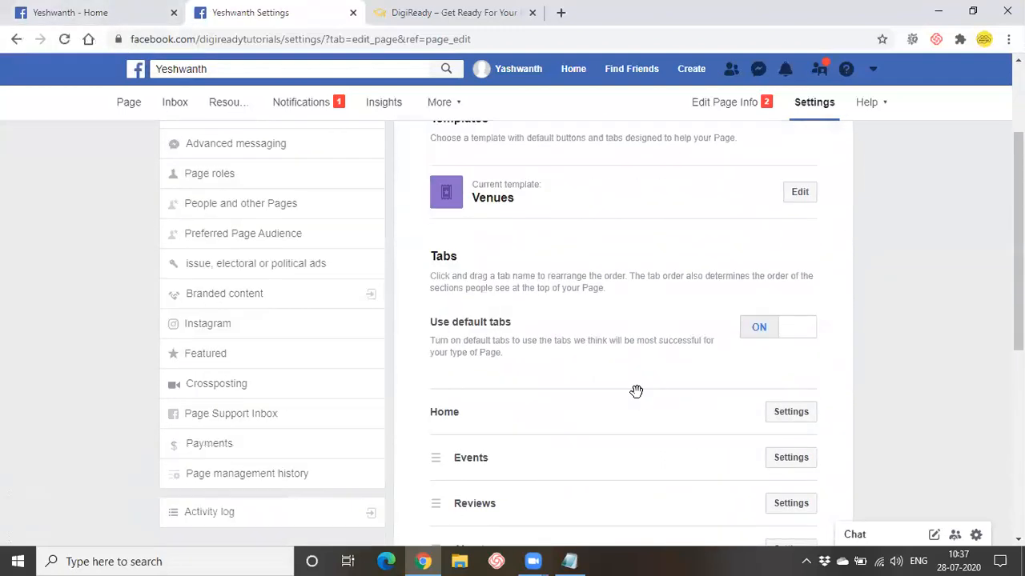
scroll(633, 393, up, 3)
click(90, 11)
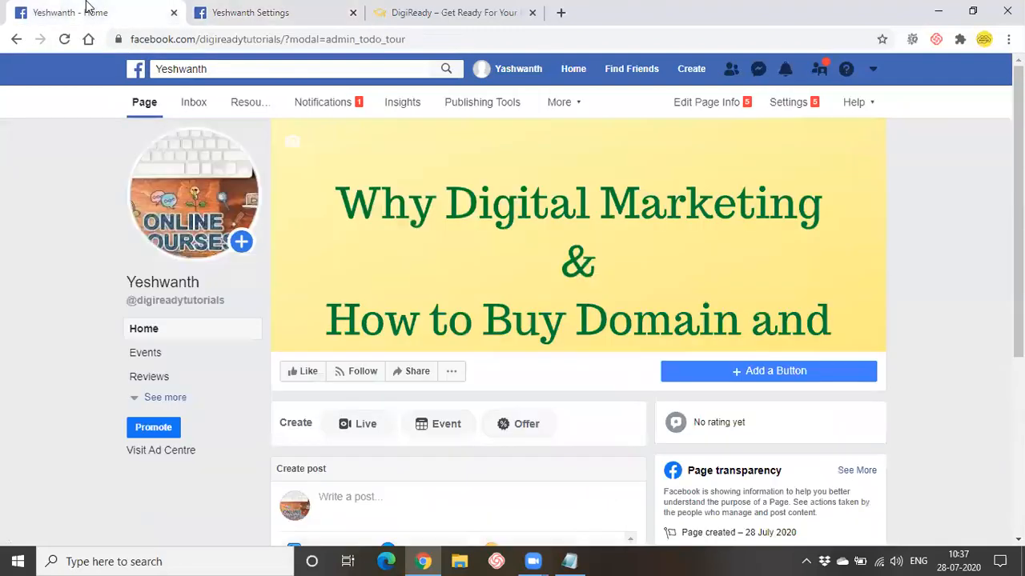
click(176, 404)
scroll(189, 258, down, 2)
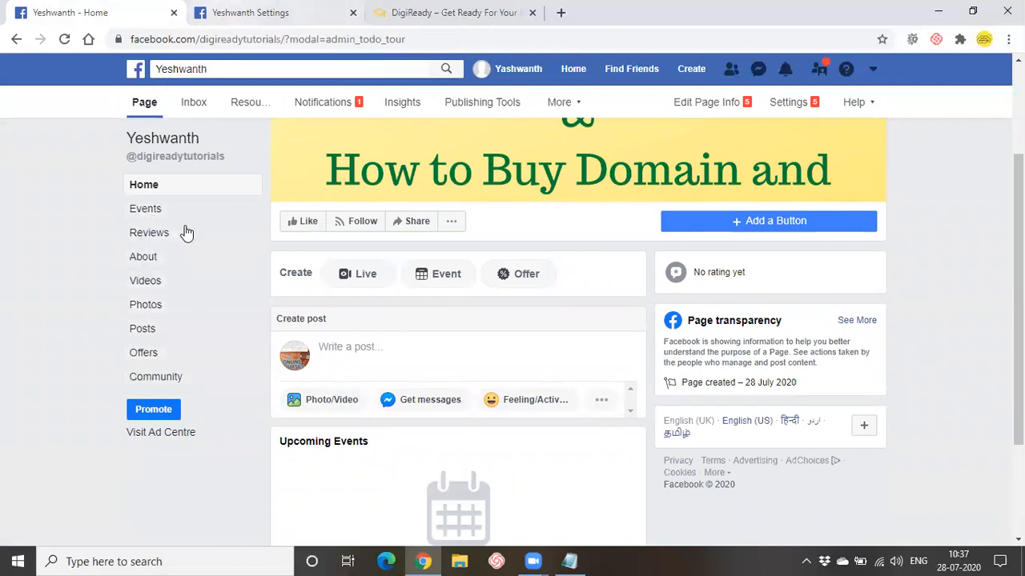
click(250, 12)
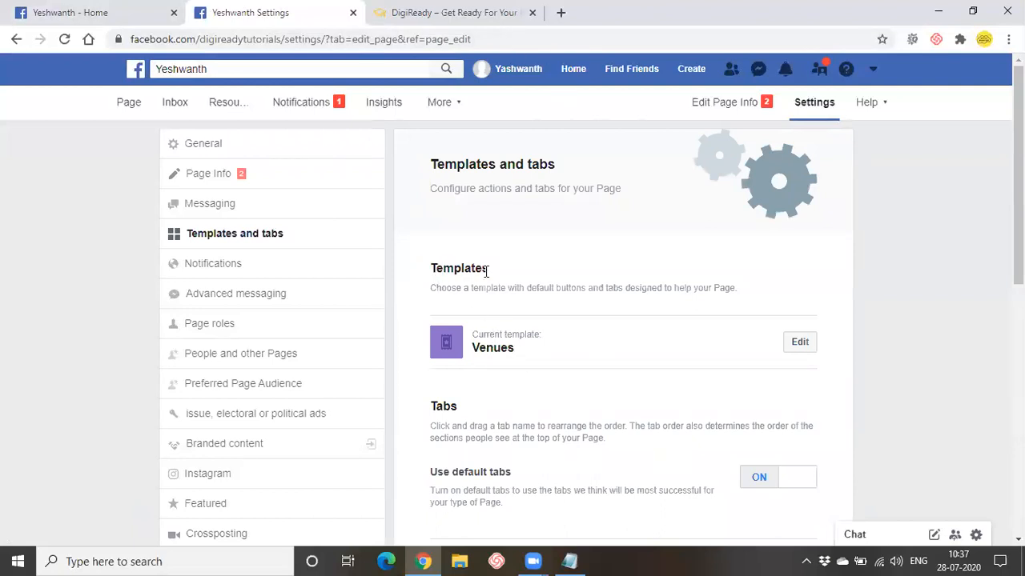
- Browse the available Page templates and open the Business template's details
click(800, 342)
scroll(494, 320, down, 2)
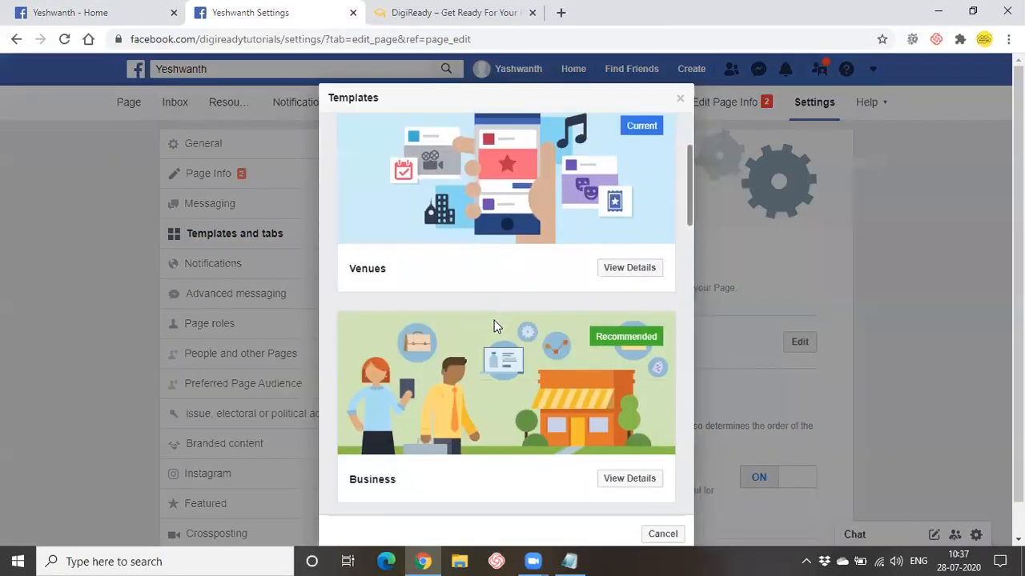
scroll(494, 326, down, 2)
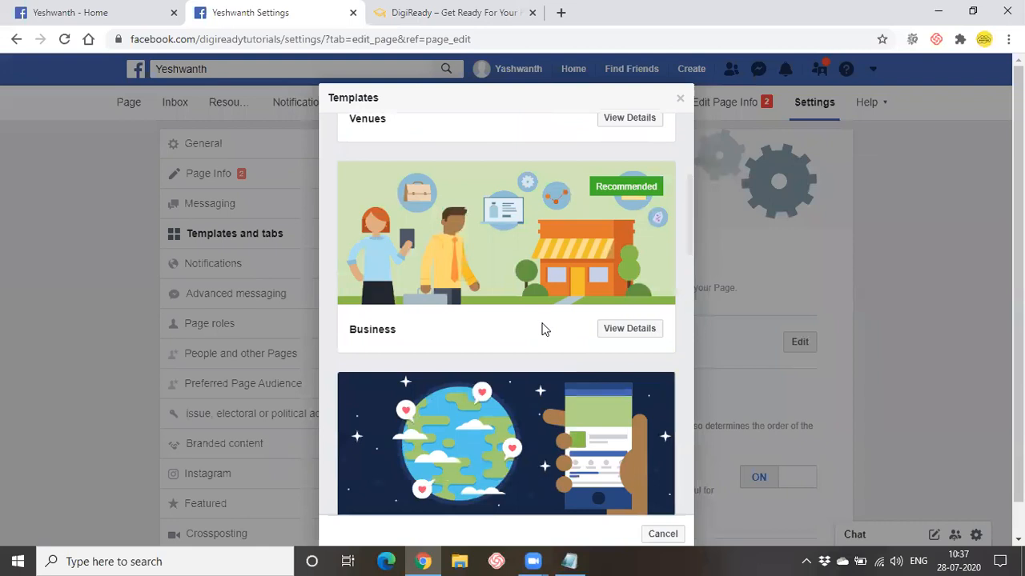
scroll(542, 328, down, 4)
scroll(414, 386, down, 3)
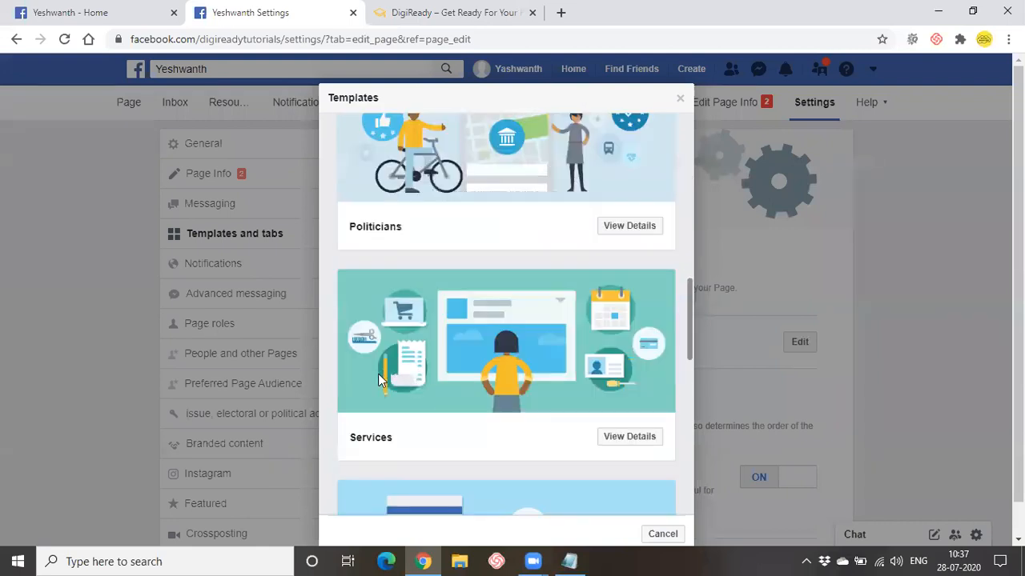
scroll(517, 464, up, 6)
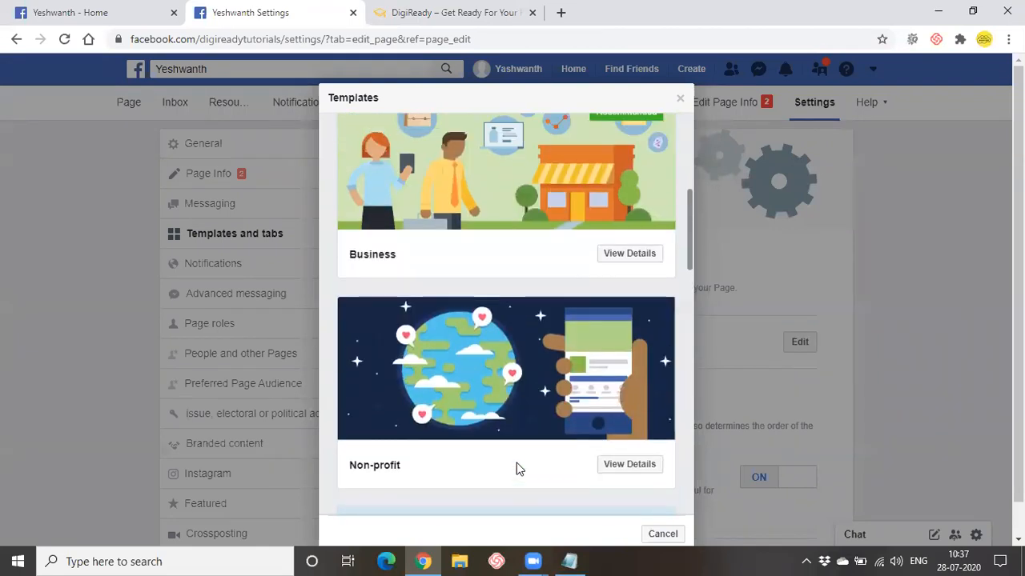
click(644, 264)
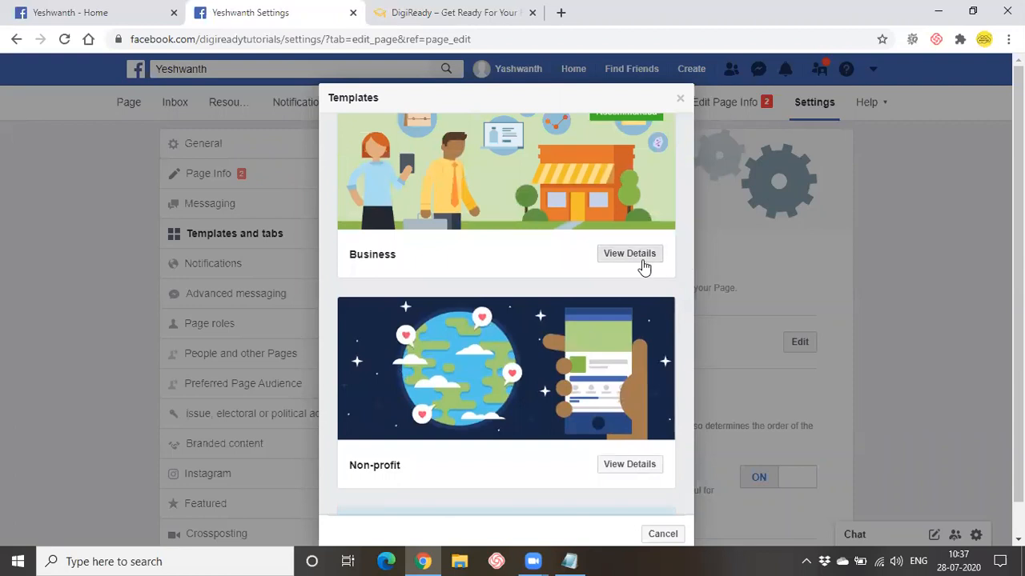
- Apply the Business template to the Page, confirming the switch from Venues
scroll(446, 309, down, 2)
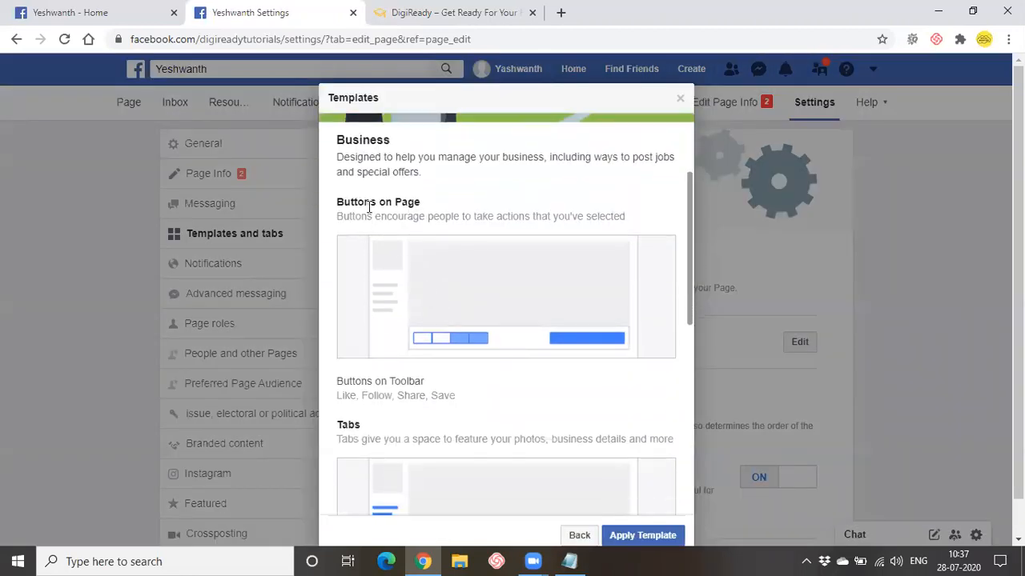
scroll(480, 353, down, 2)
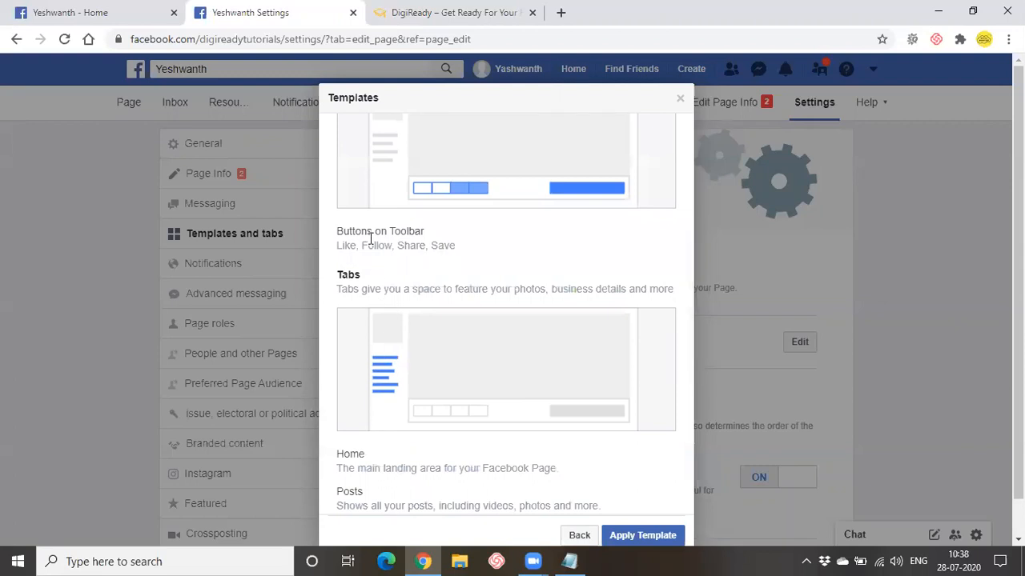
drag(334, 247, 456, 250)
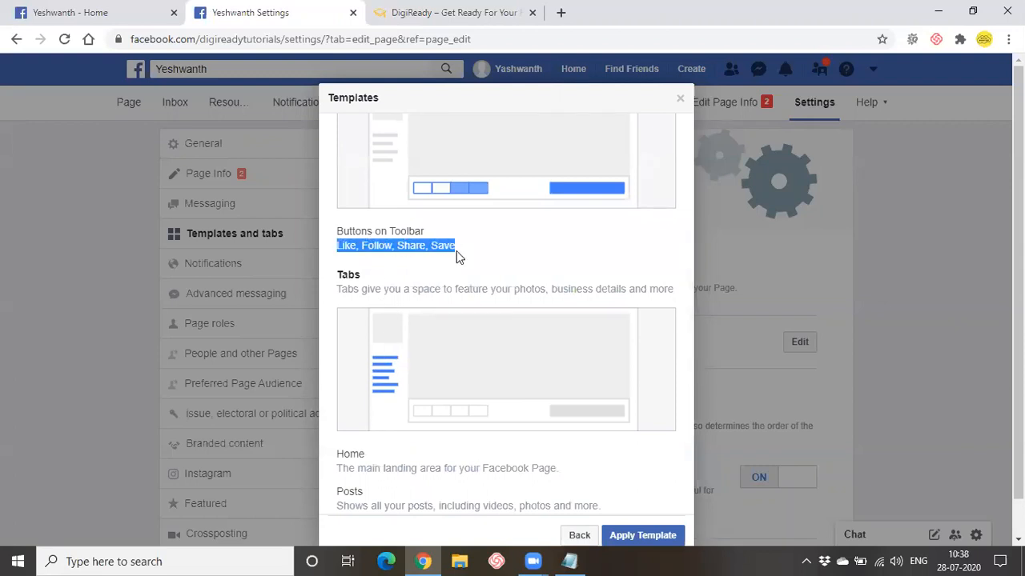
scroll(456, 250, down, 2)
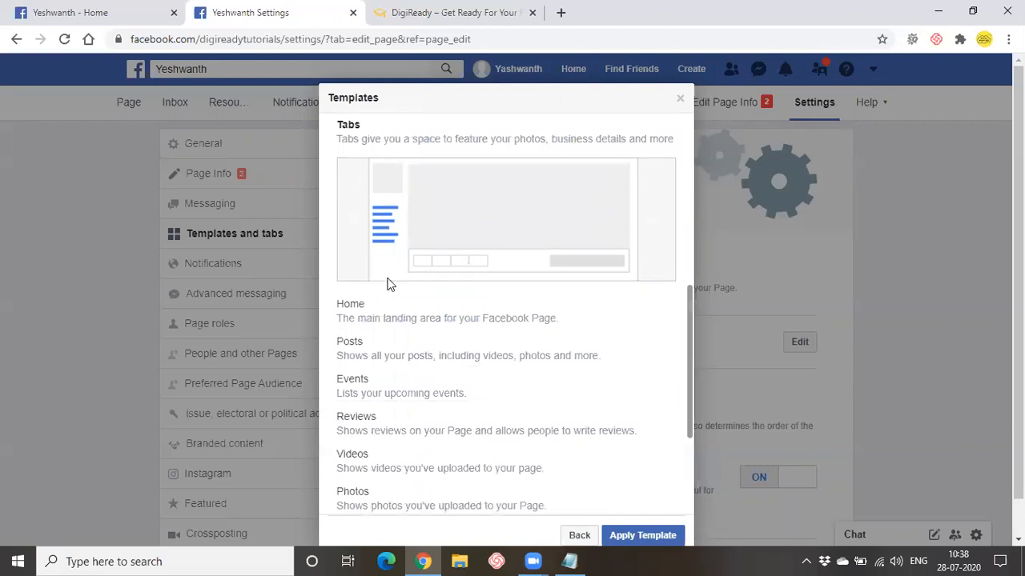
scroll(377, 292, down, 1)
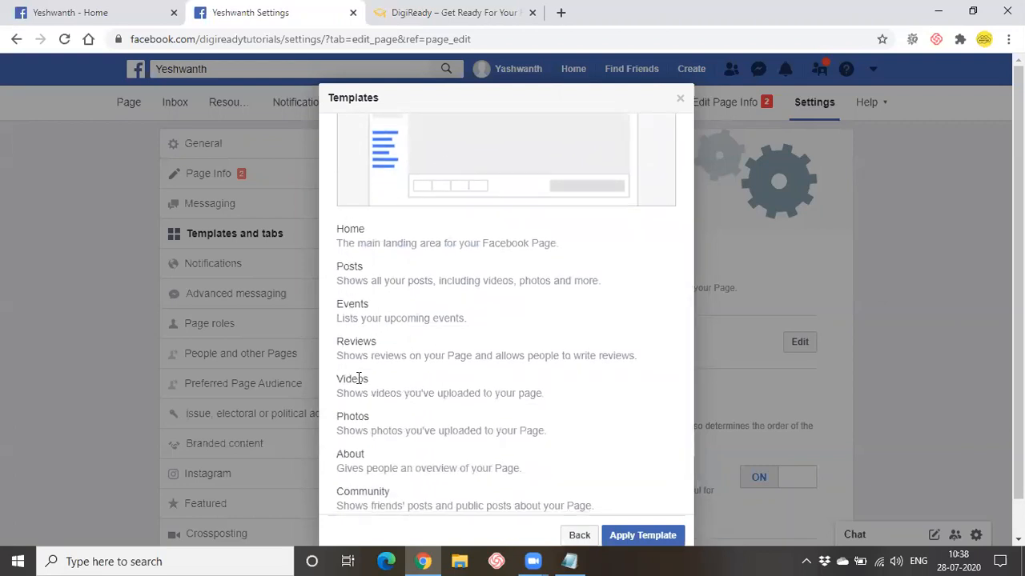
scroll(373, 322, down, 2)
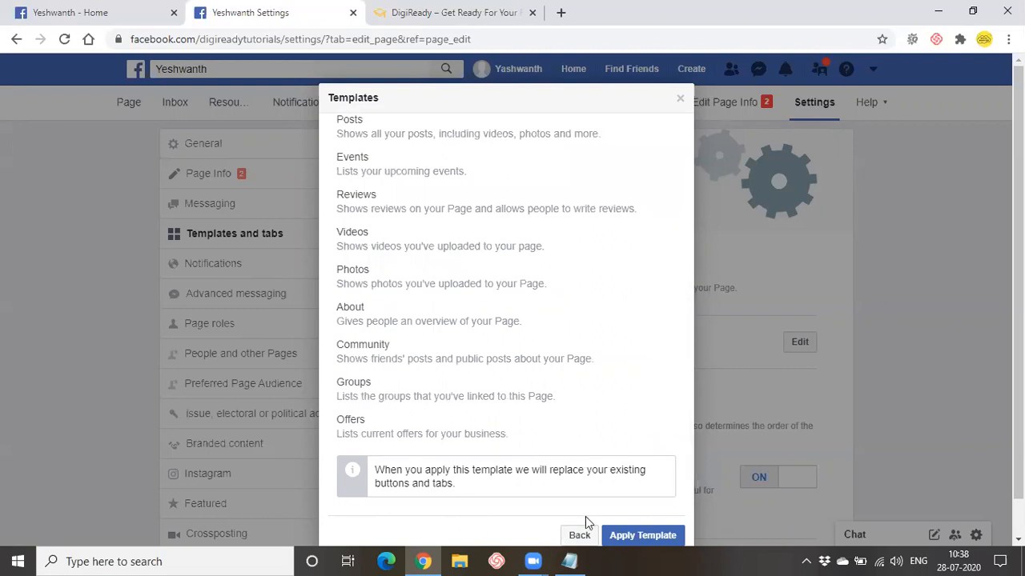
drag(585, 516, 633, 514)
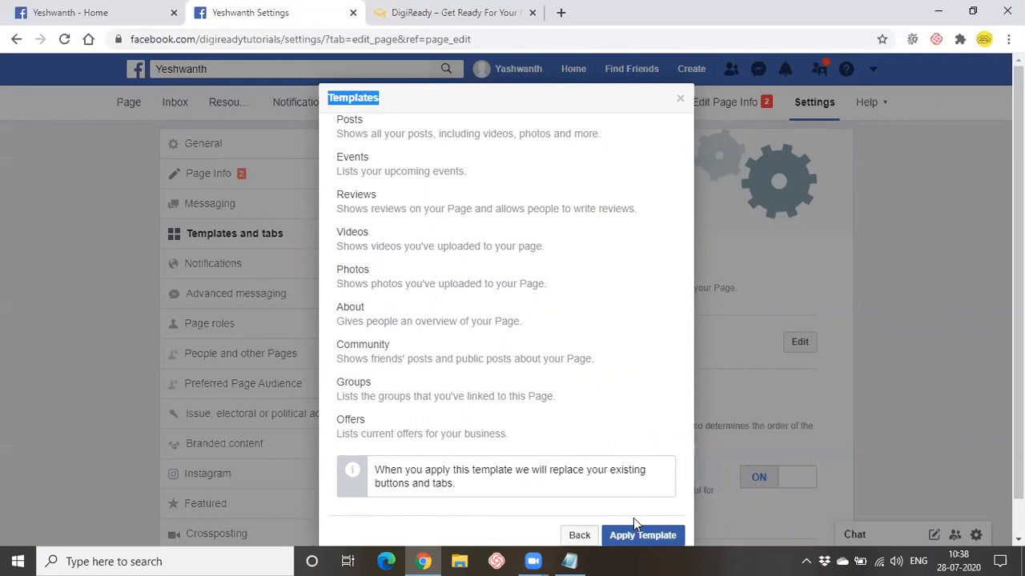
click(634, 529)
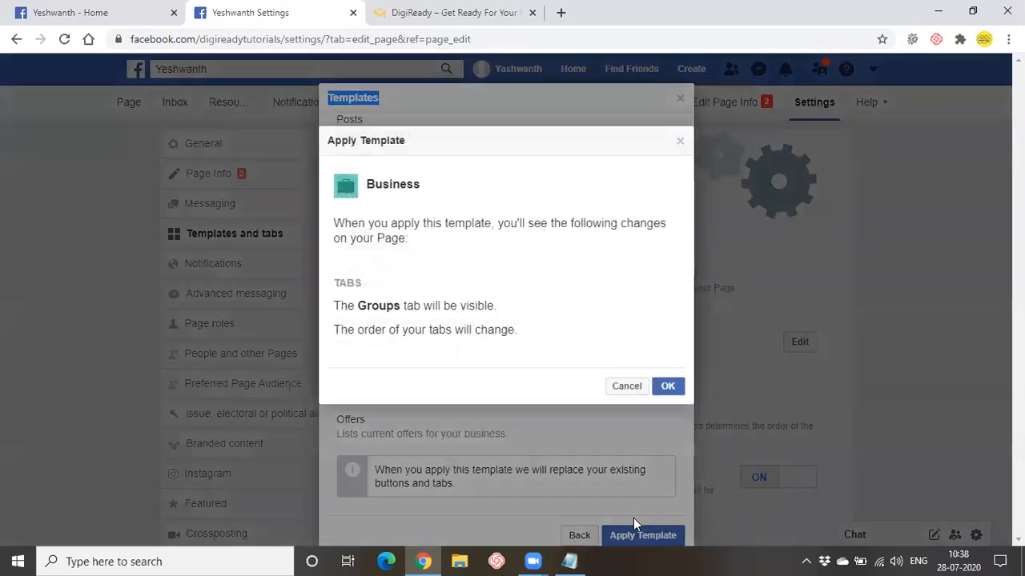
click(664, 386)
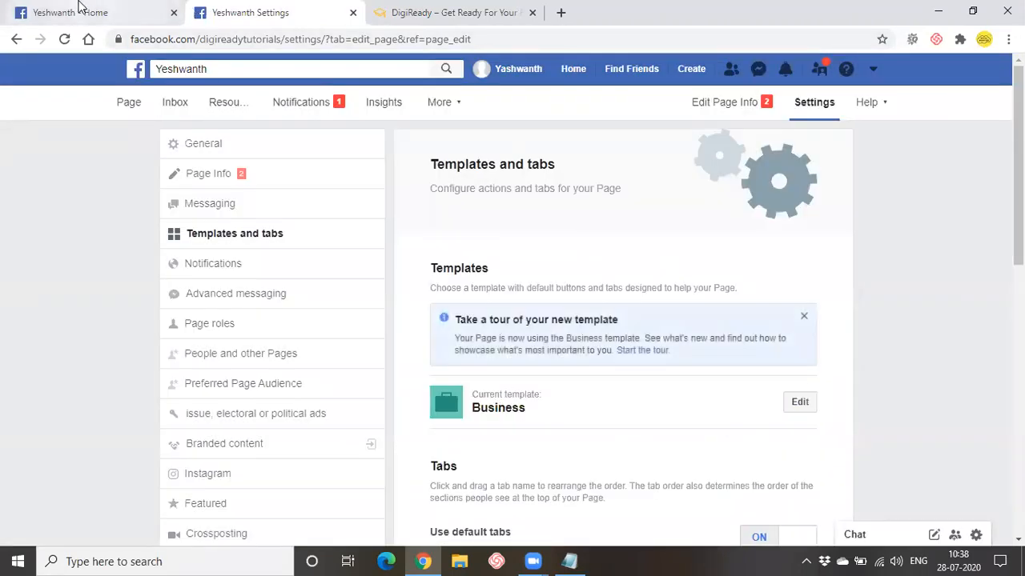
click(80, 9)
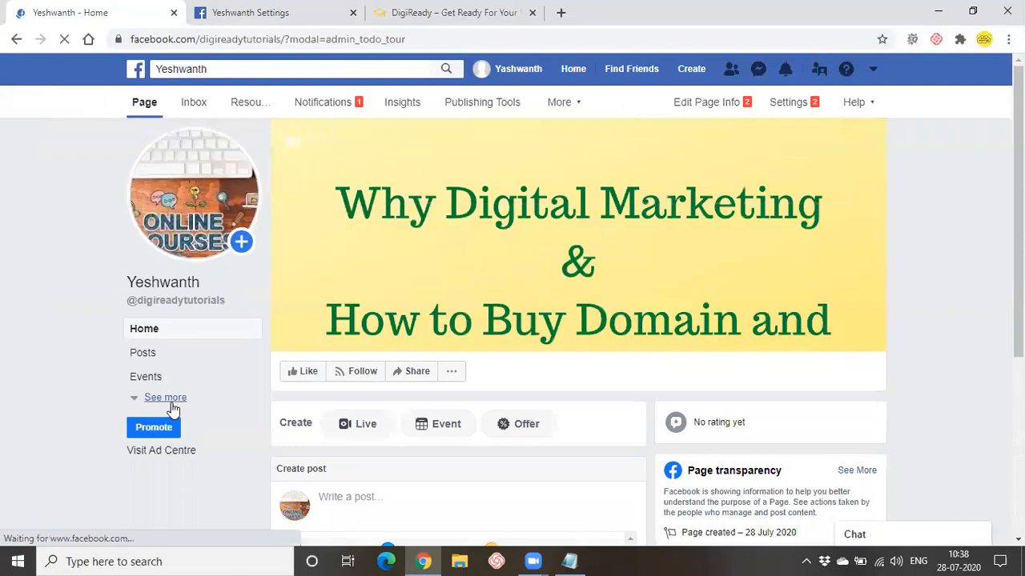
- Check the Page's section list, then turn default tabs off in Templates and tabs
click(170, 398)
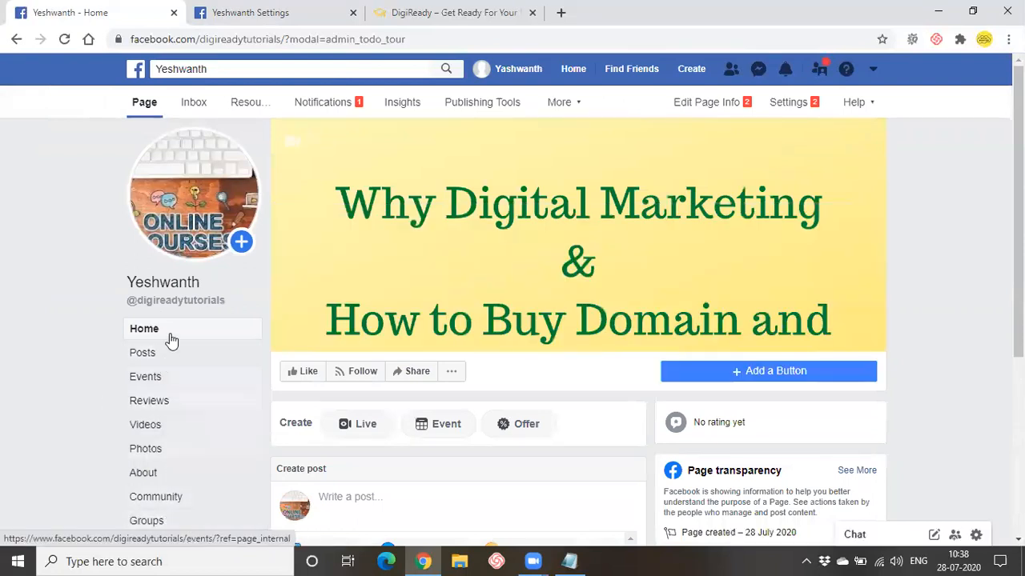
click(309, 9)
scroll(545, 338, down, 3)
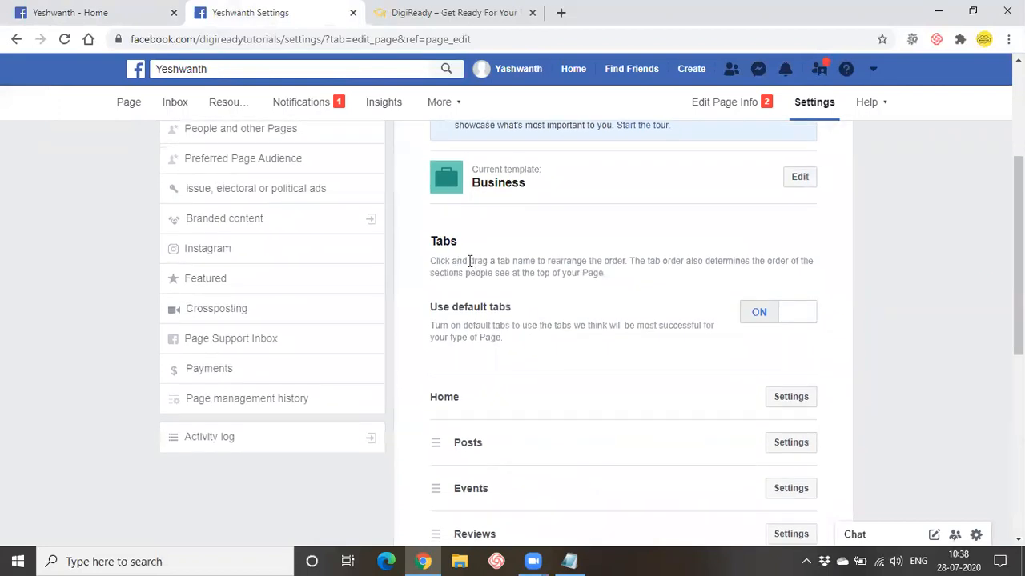
drag(469, 262, 573, 264)
- Drag the About tab up to sit directly below Home
scroll(560, 296, up, 1)
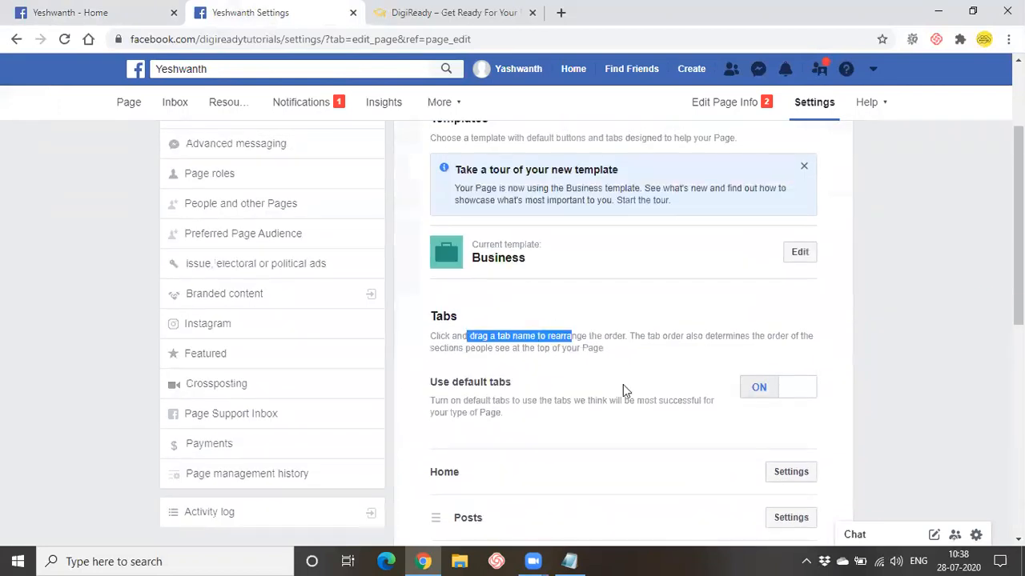
scroll(596, 404, down, 4)
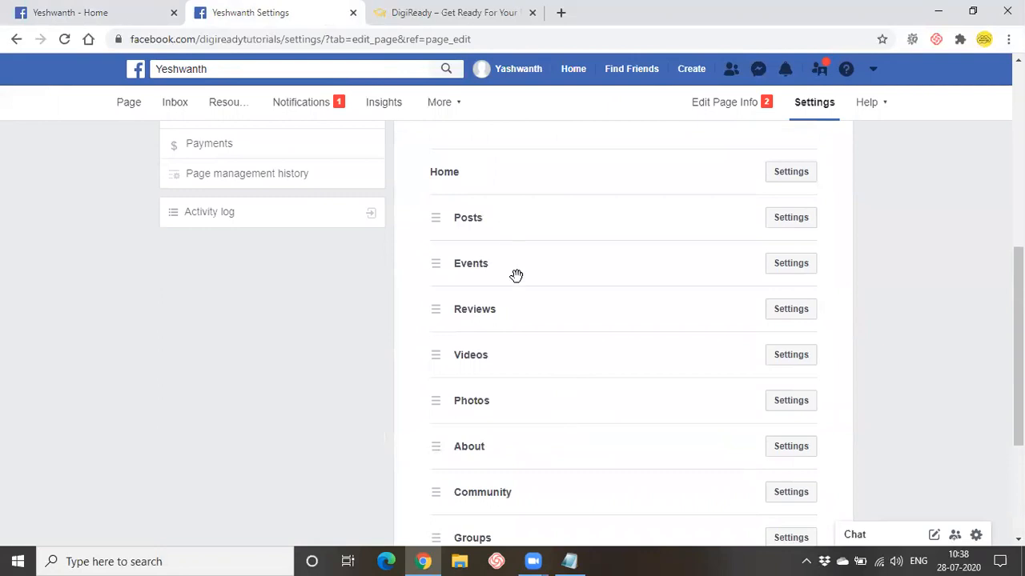
scroll(517, 274, down, 2)
scroll(480, 396, up, 1)
drag(439, 373, 436, 145)
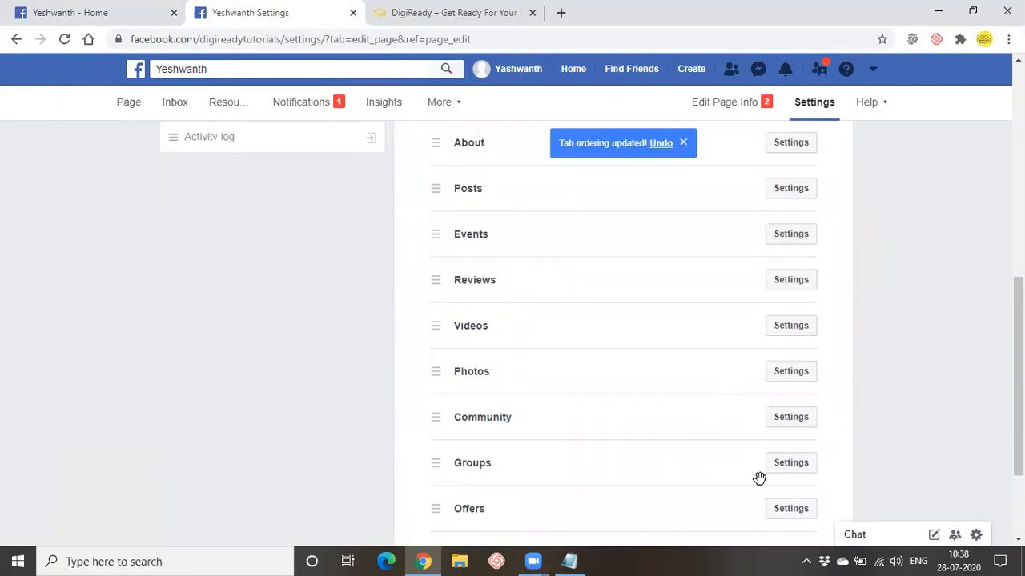
- Bring up the list of tabs that can be added to the Page
scroll(617, 396, up, 3)
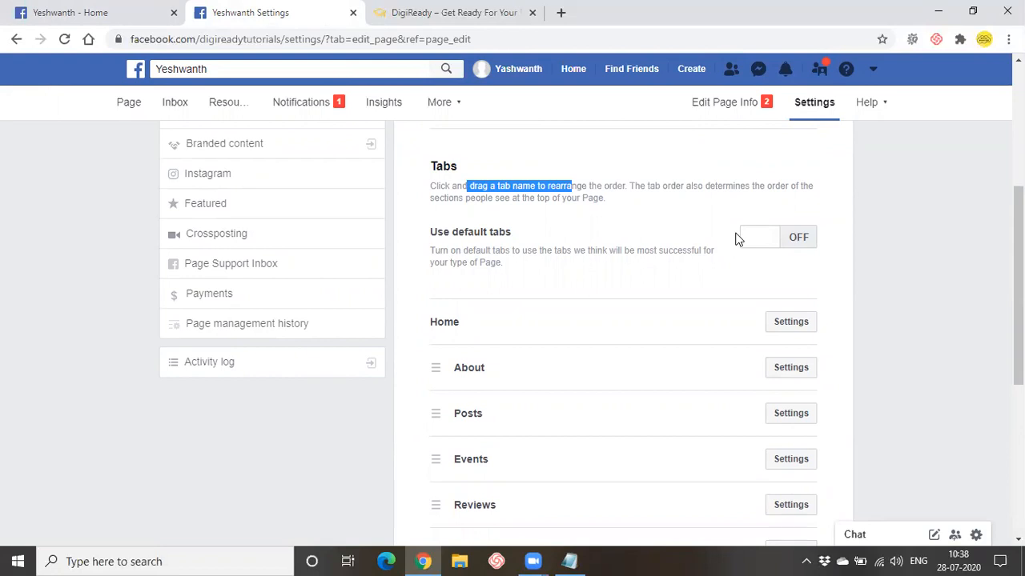
scroll(734, 266, down, 2)
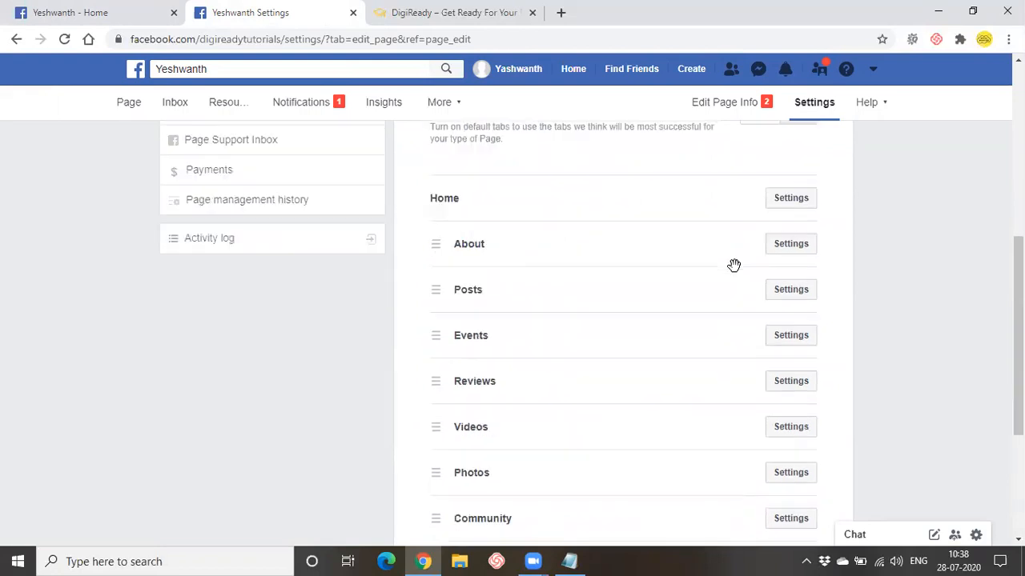
scroll(734, 265, down, 4)
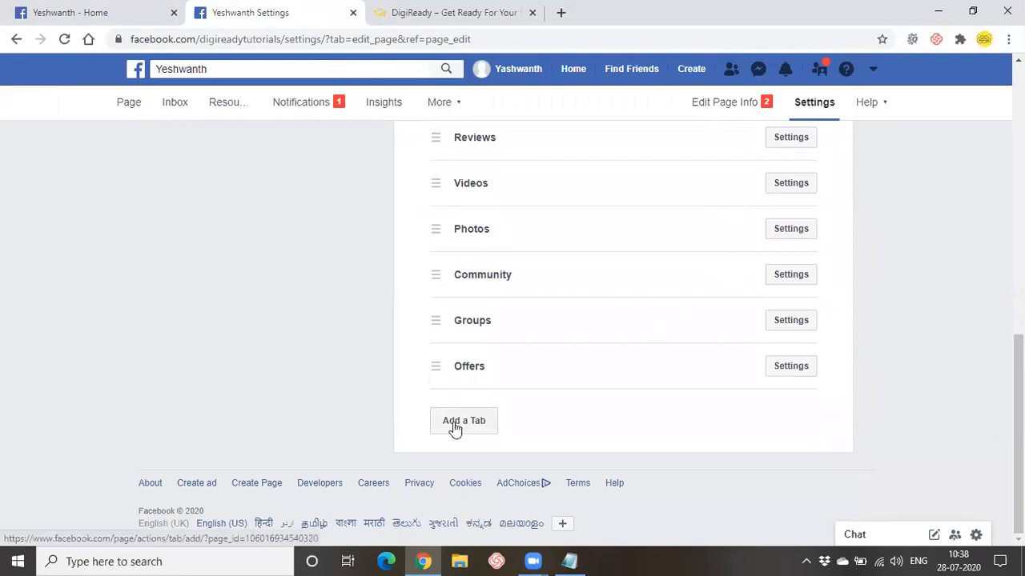
click(454, 425)
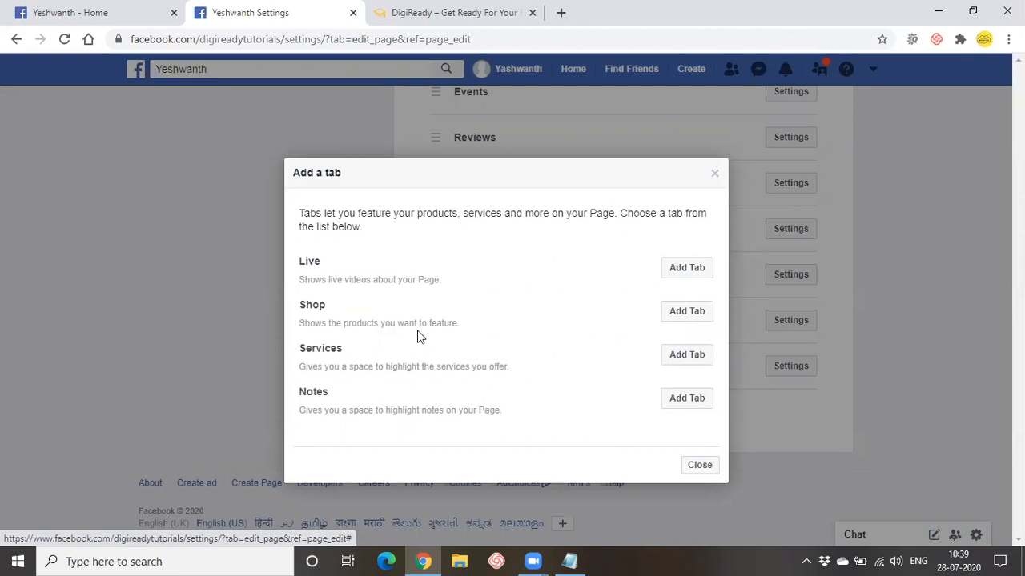
drag(460, 323, 365, 320)
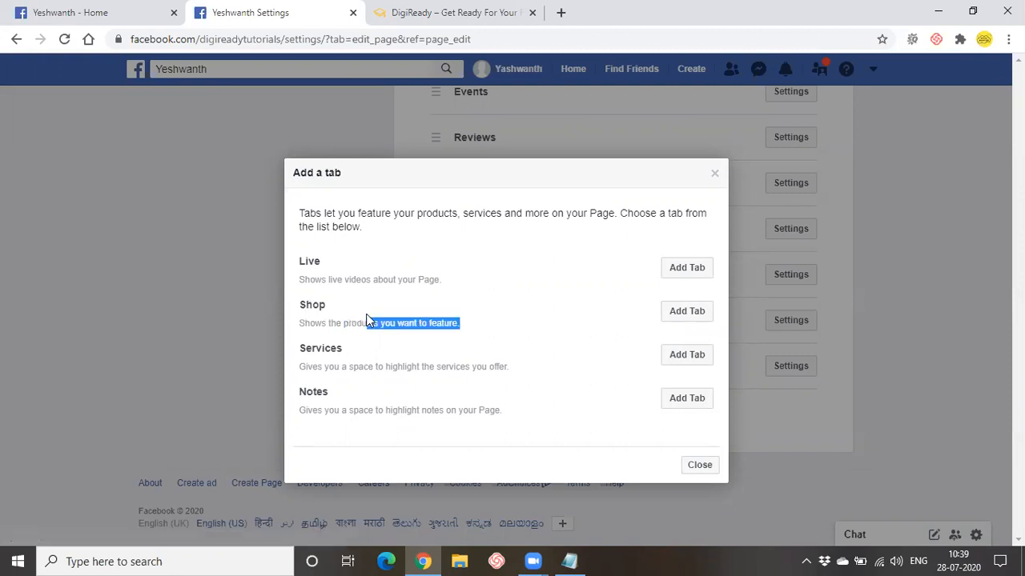
click(362, 336)
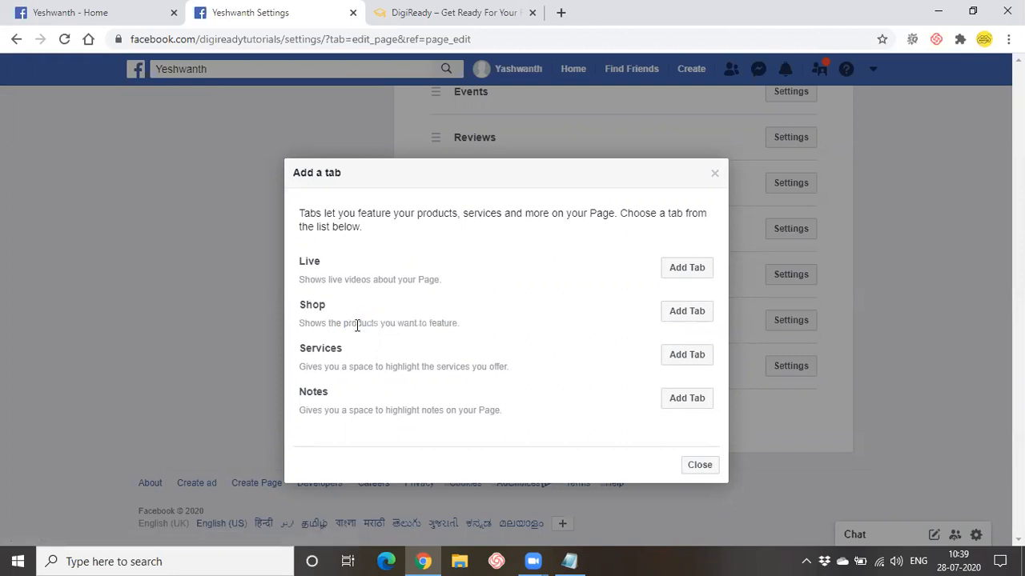
drag(357, 325, 478, 330)
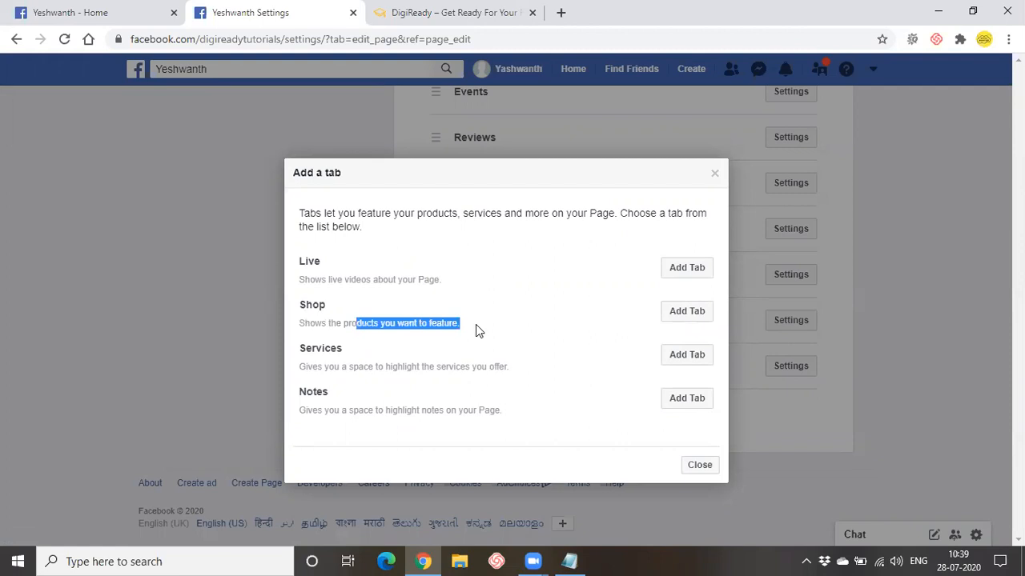
click(293, 323)
drag(461, 324, 420, 324)
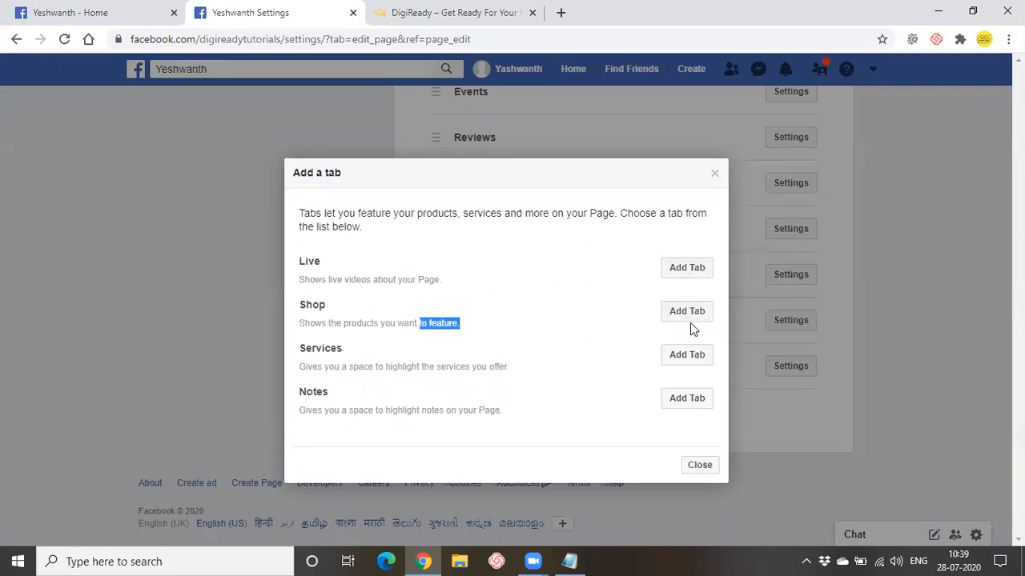
click(696, 470)
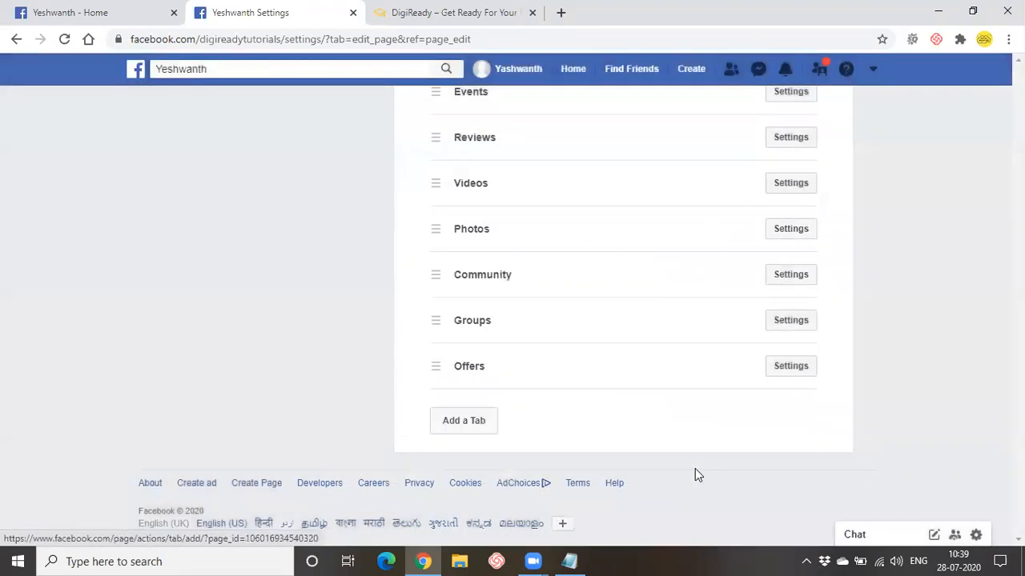
- Check the Page home's sections, then open Notifications and then Messaging in Page settings
click(145, 6)
scroll(205, 314, down, 2)
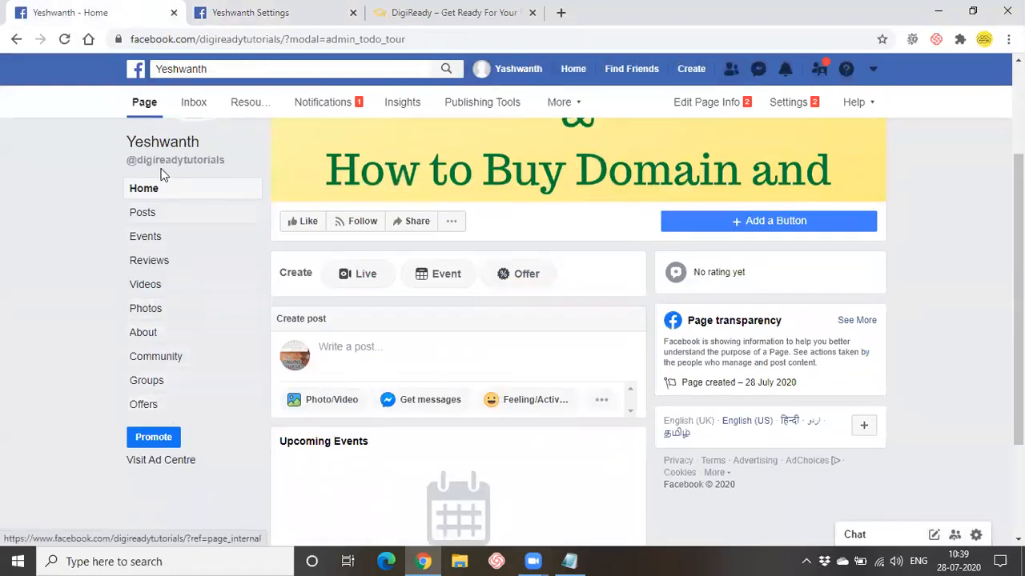
click(218, 12)
scroll(487, 336, up, 5)
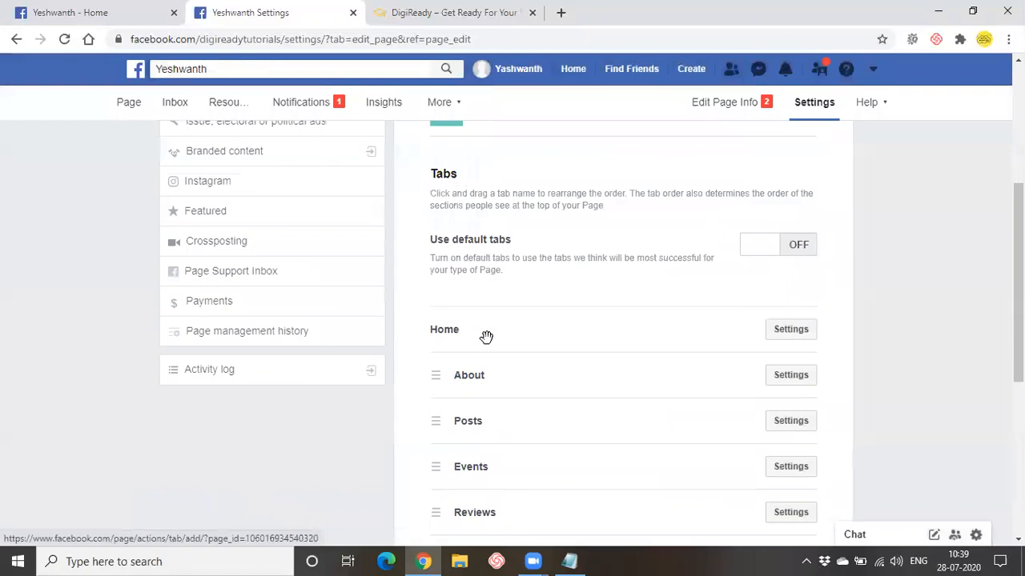
scroll(487, 336, up, 3)
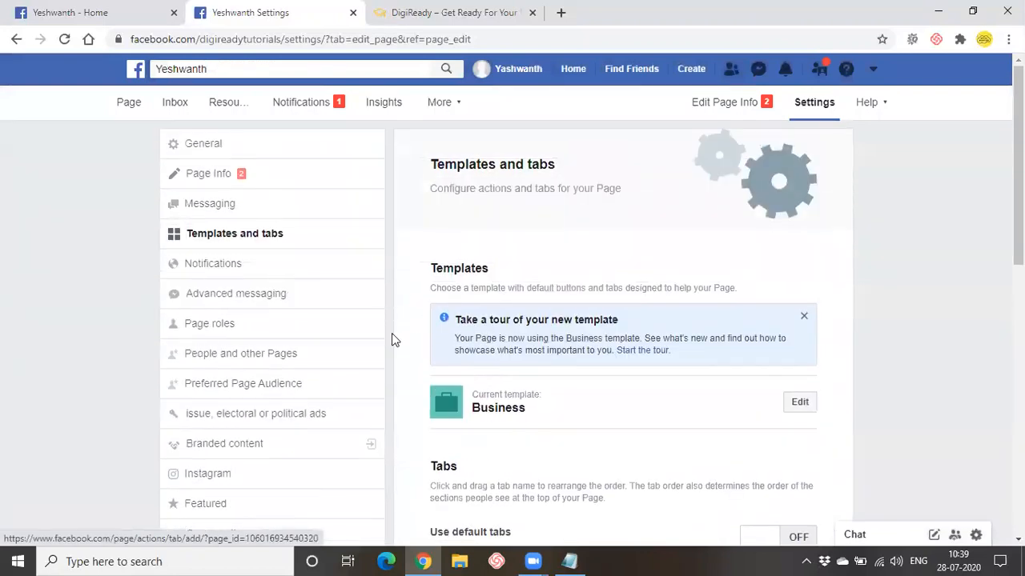
click(315, 270)
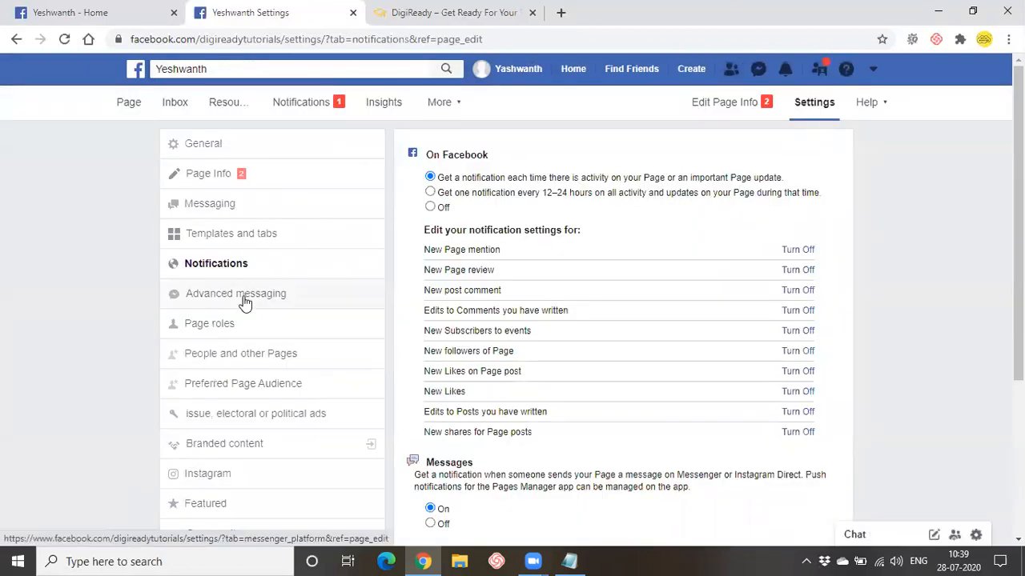
scroll(245, 297, down, 1)
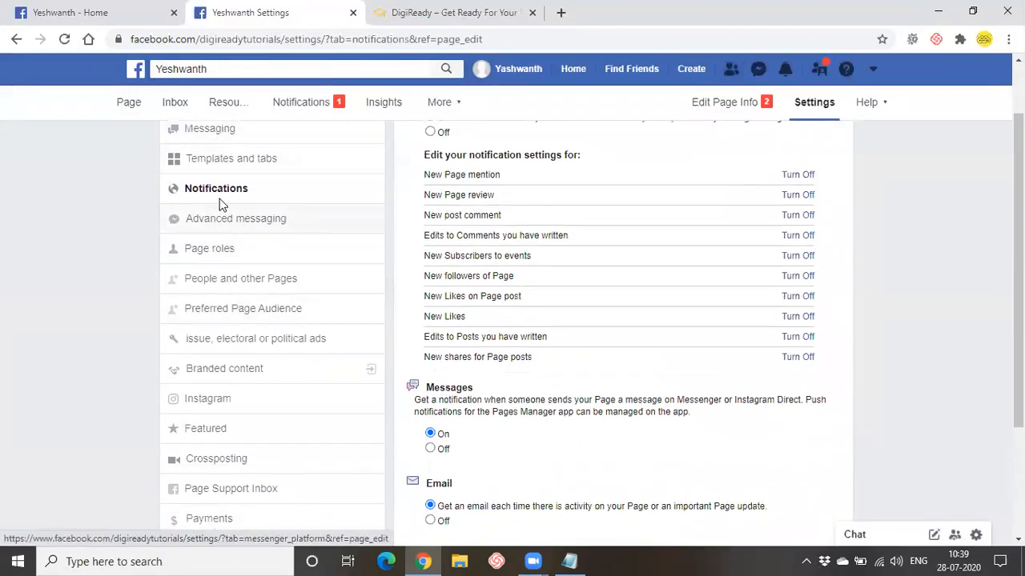
click(222, 141)
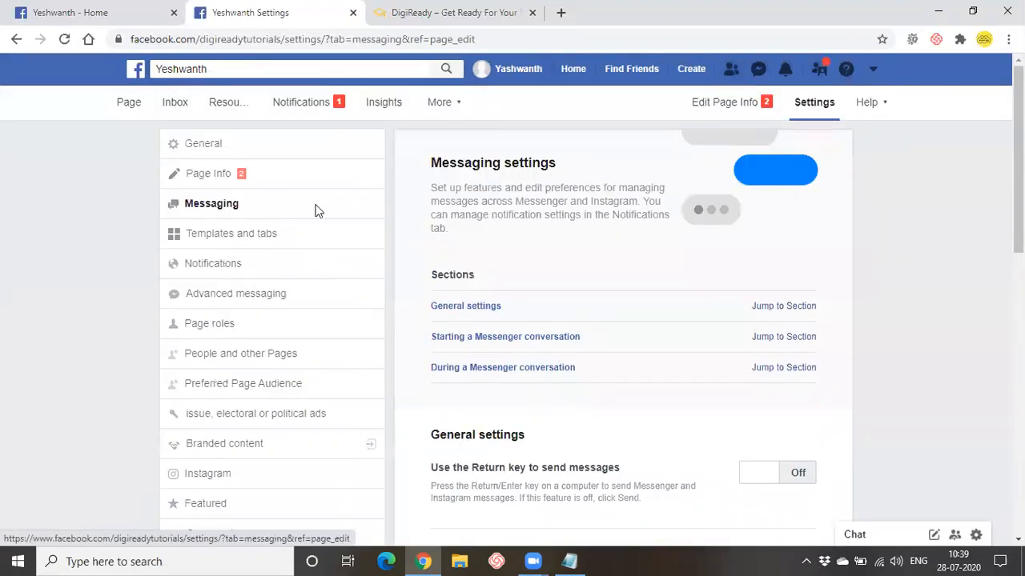
- Scroll to Starting a Messenger conversation and look over the Show a greeting option
scroll(594, 359, down, 1)
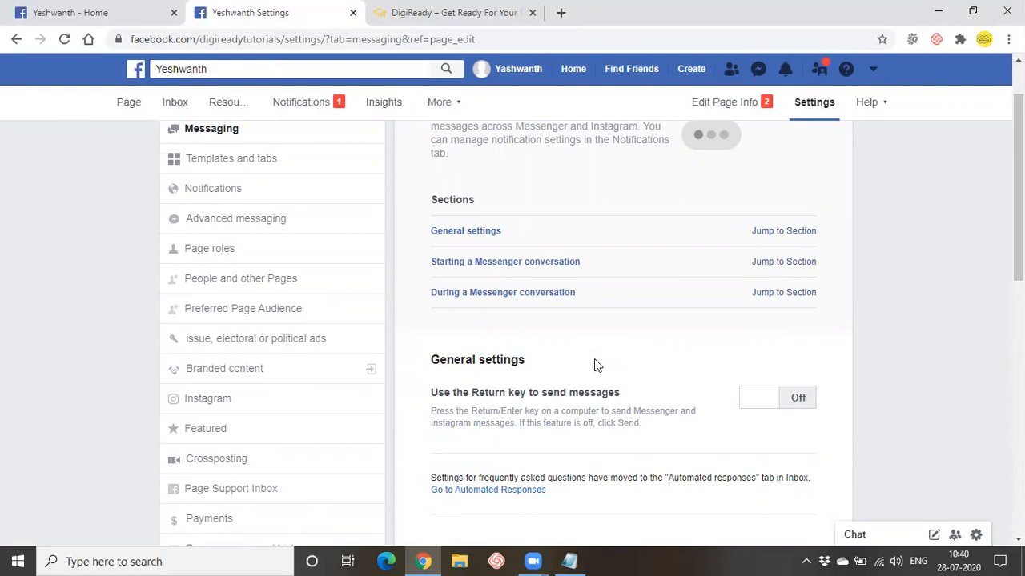
scroll(594, 365, down, 3)
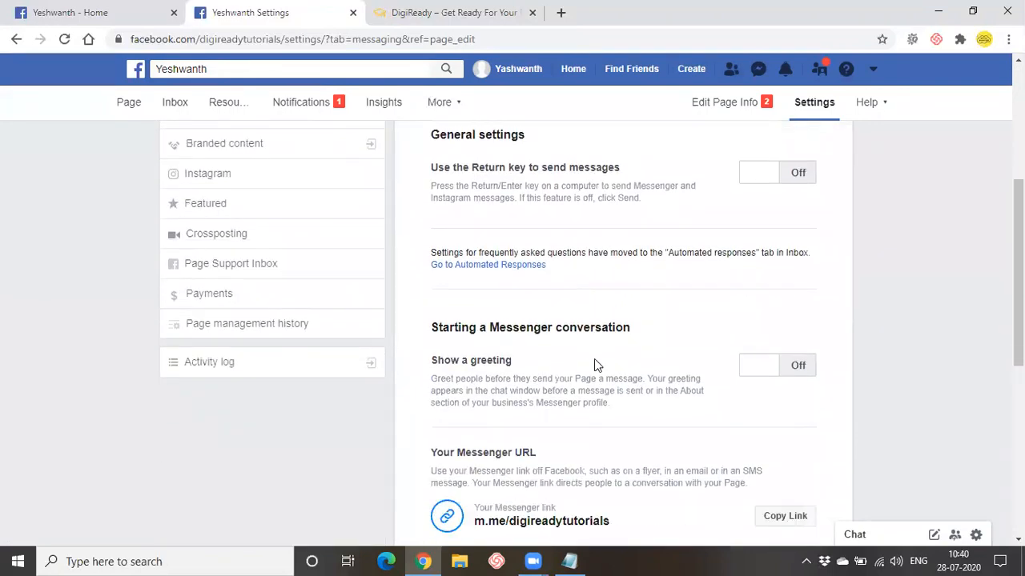
scroll(594, 365, down, 1)
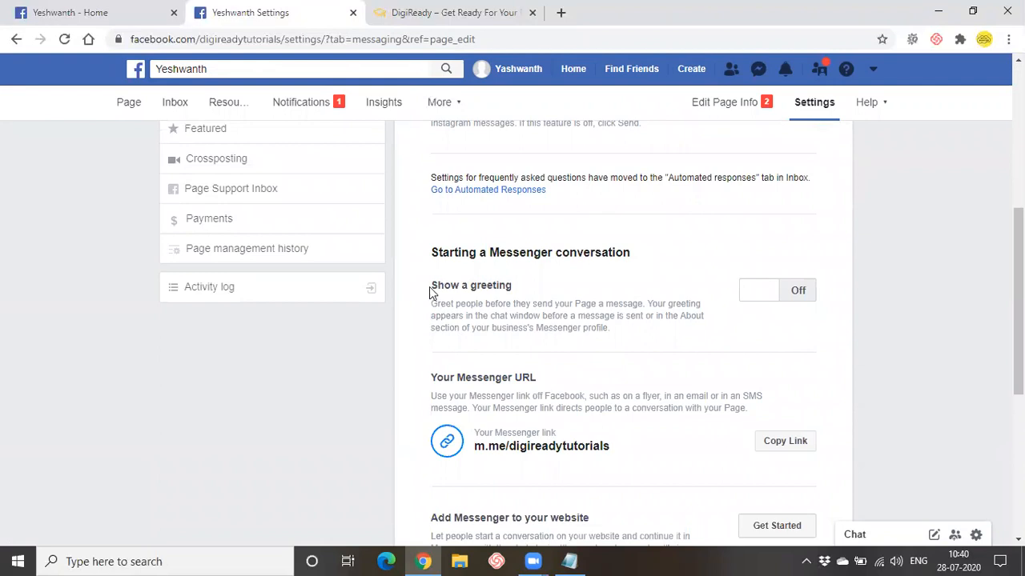
triple_click(525, 296)
scroll(517, 274, up, 1)
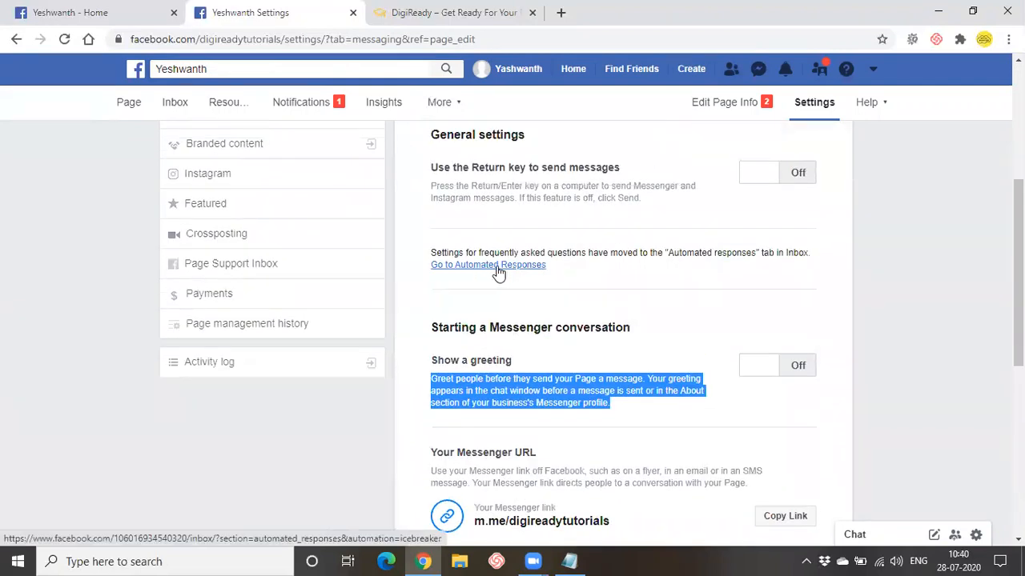
drag(621, 255, 817, 263)
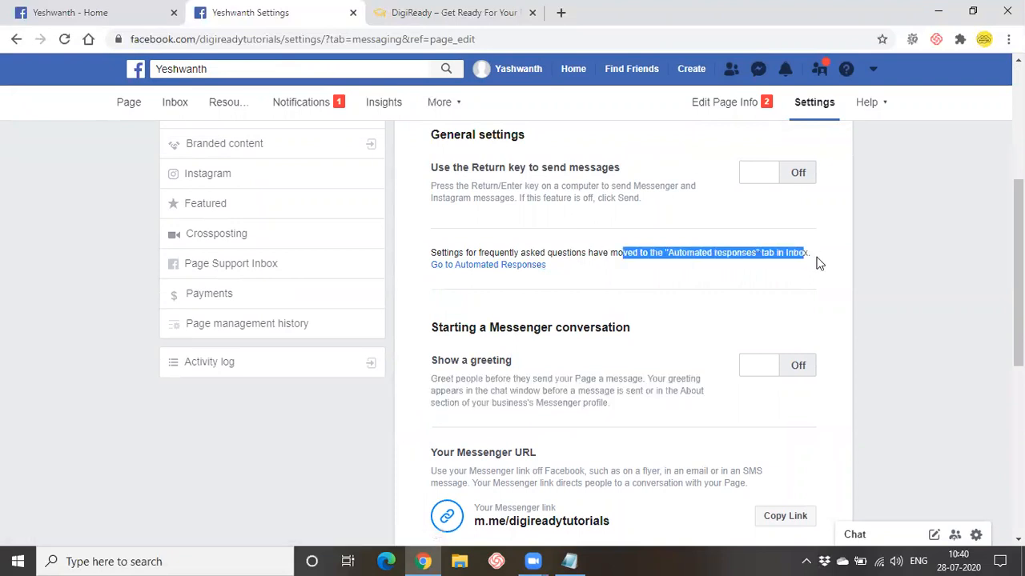
scroll(677, 301, up, 1)
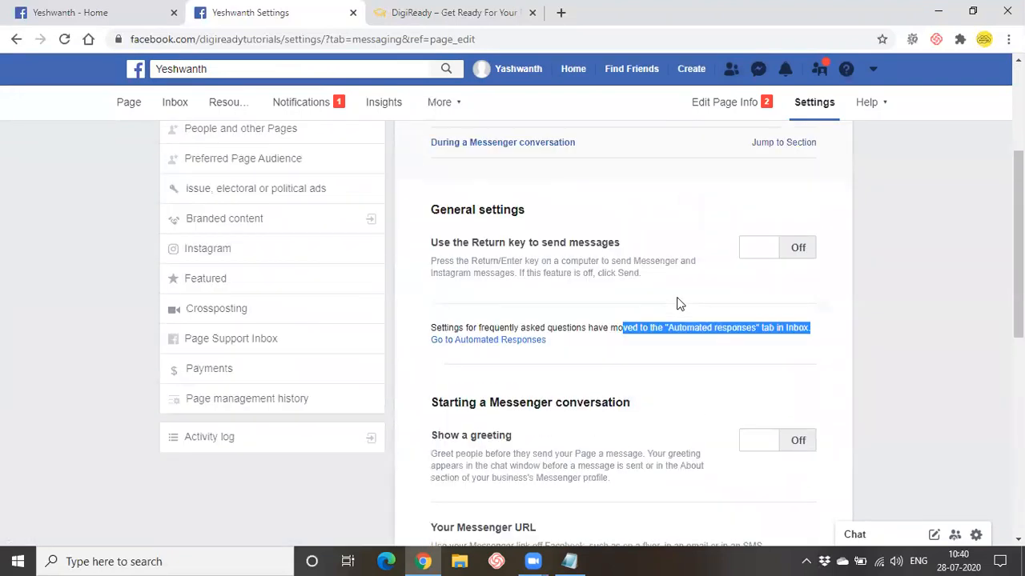
scroll(677, 303, down, 2)
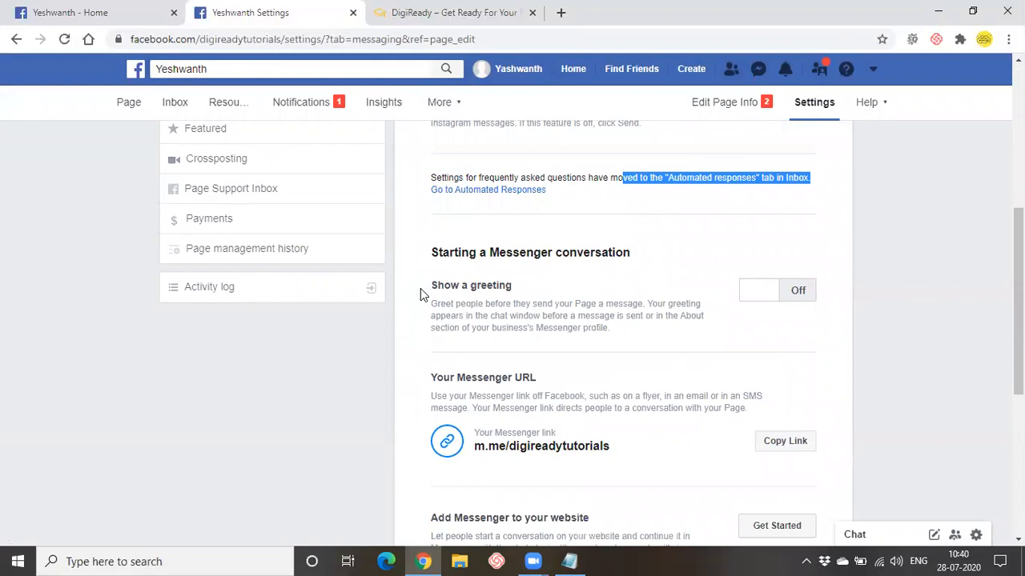
- Turn on the Messenger greeting and remove the recipient's full name token from it
click(803, 297)
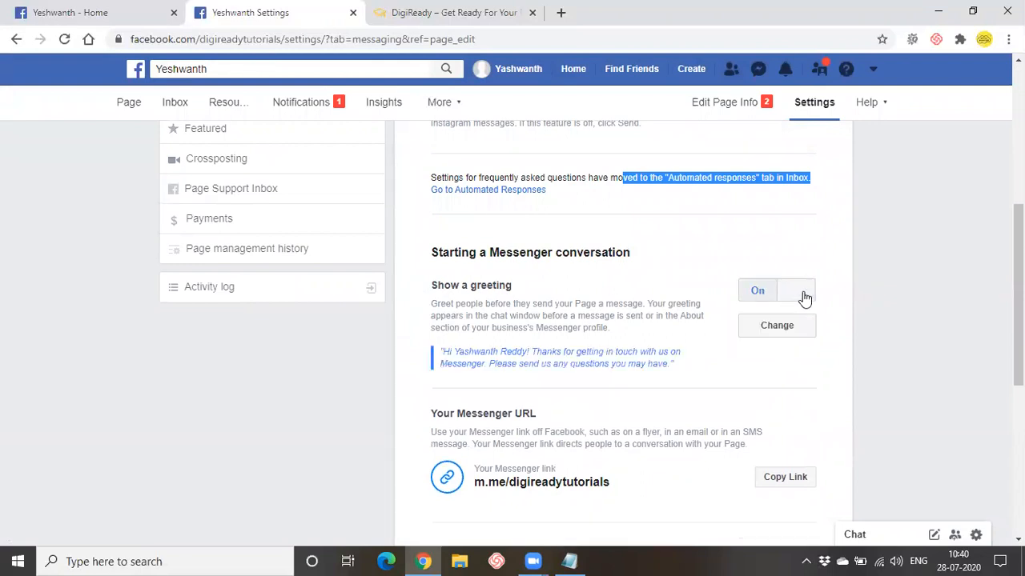
drag(454, 353, 686, 368)
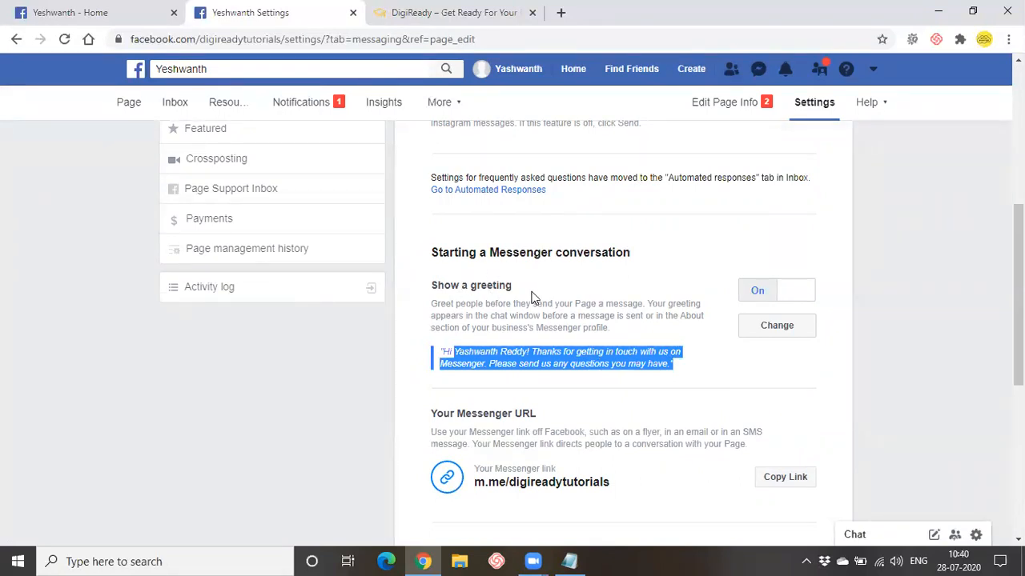
click(769, 330)
scroll(655, 335, down, 4)
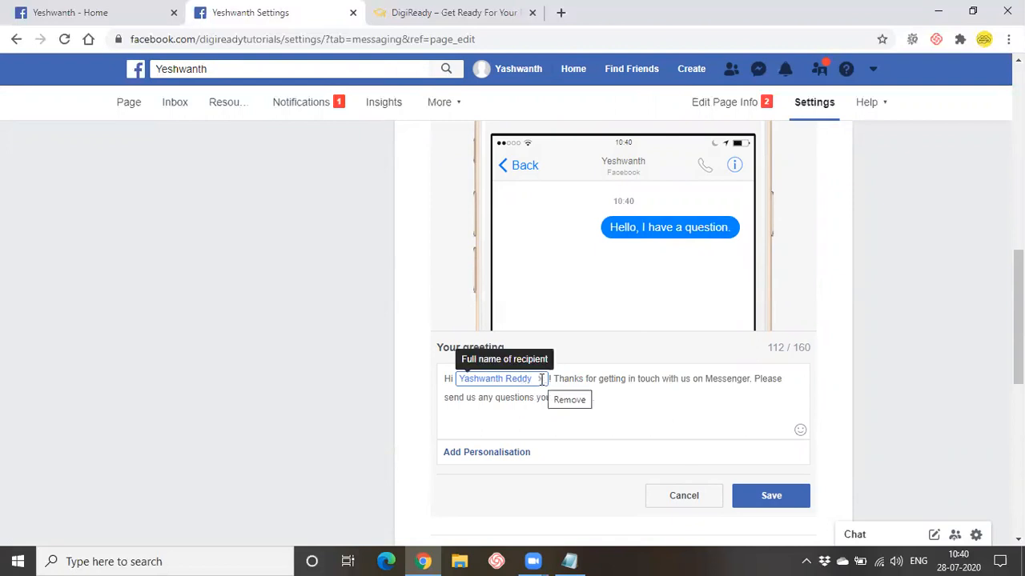
click(541, 382)
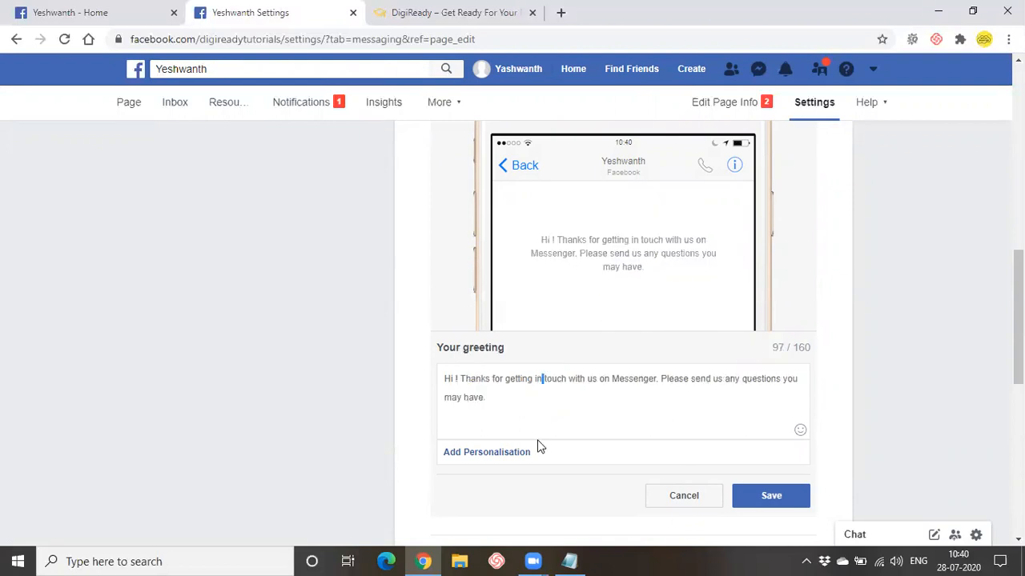
click(495, 453)
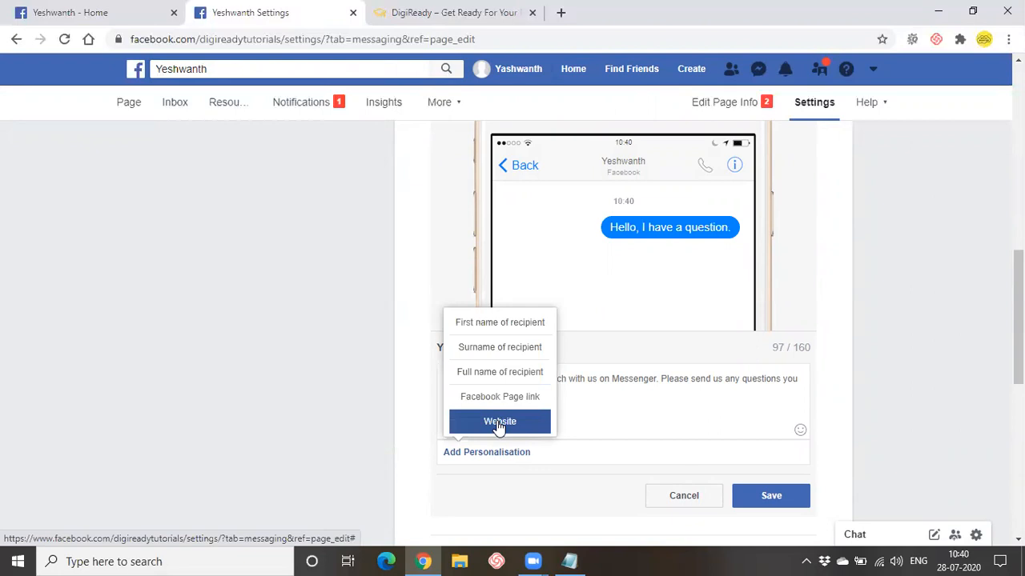
click(632, 414)
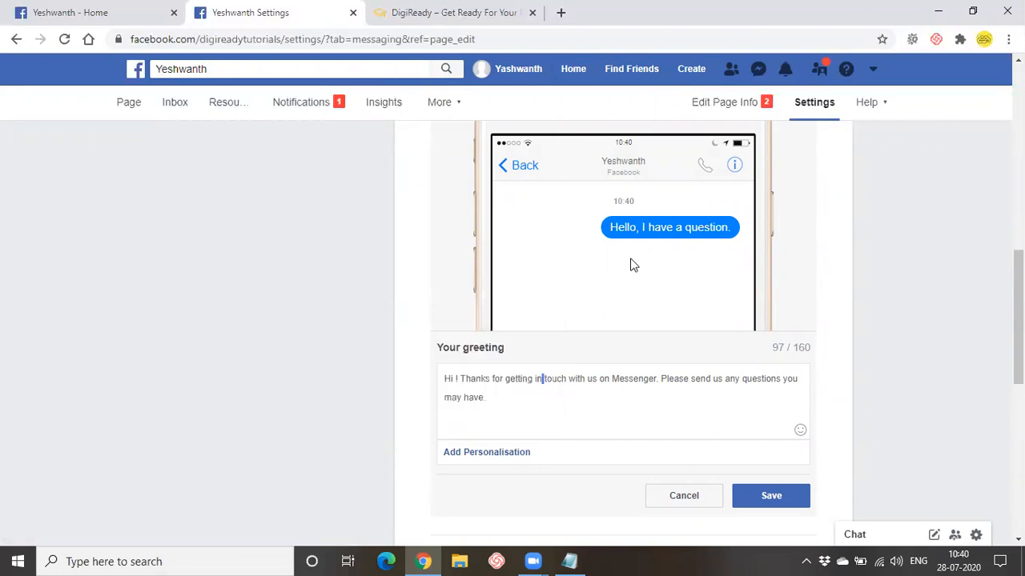
- Add a new greeting line 'i will contact u later', save, and close the editor
drag(528, 403, 546, 390)
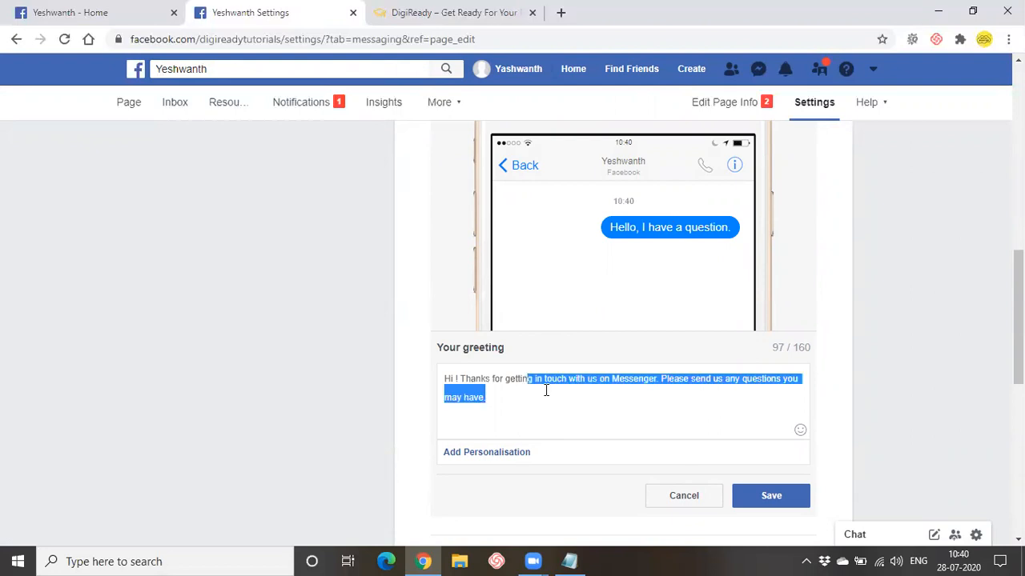
click(639, 393)
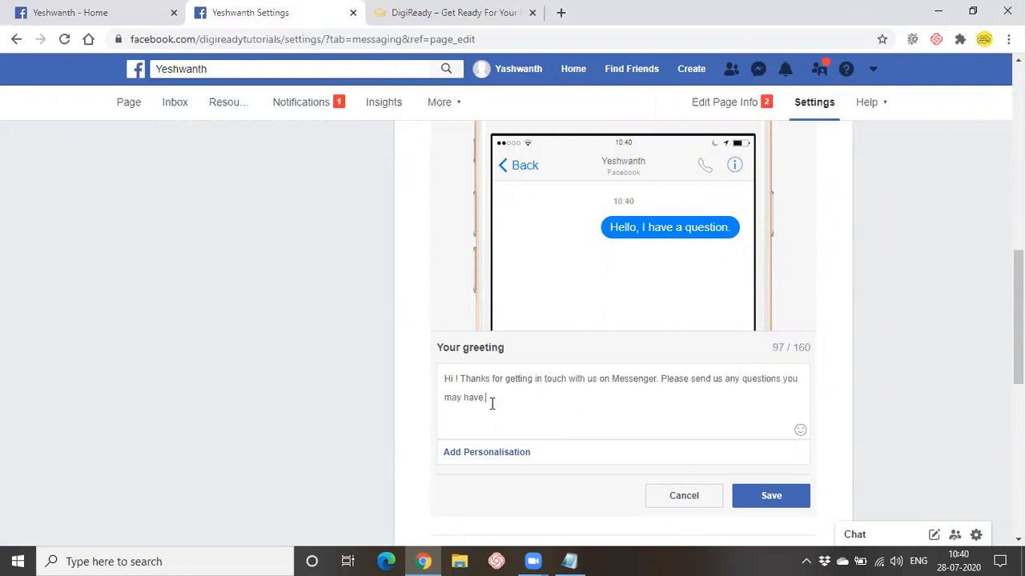
key(Return)
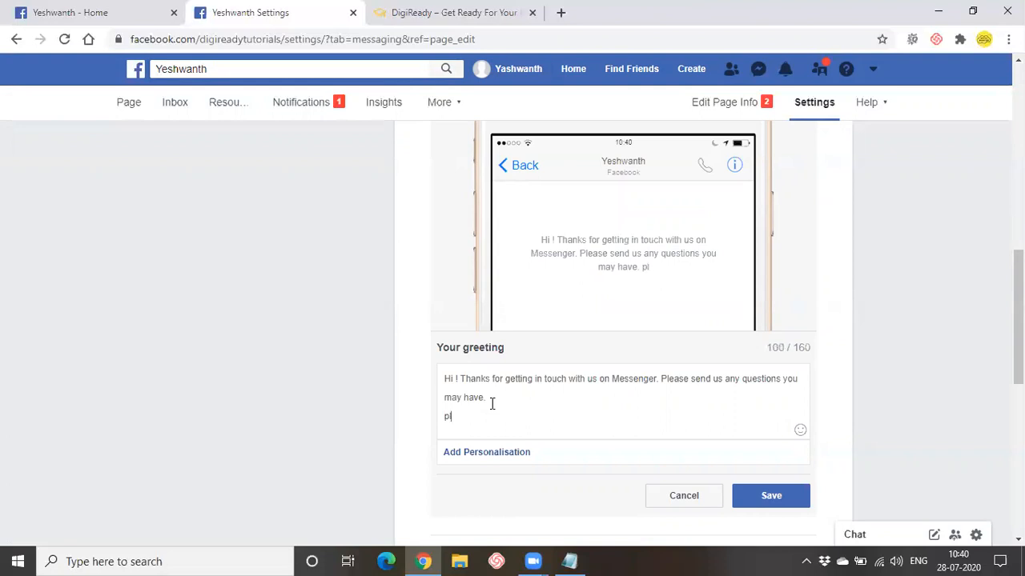
text(will contac)
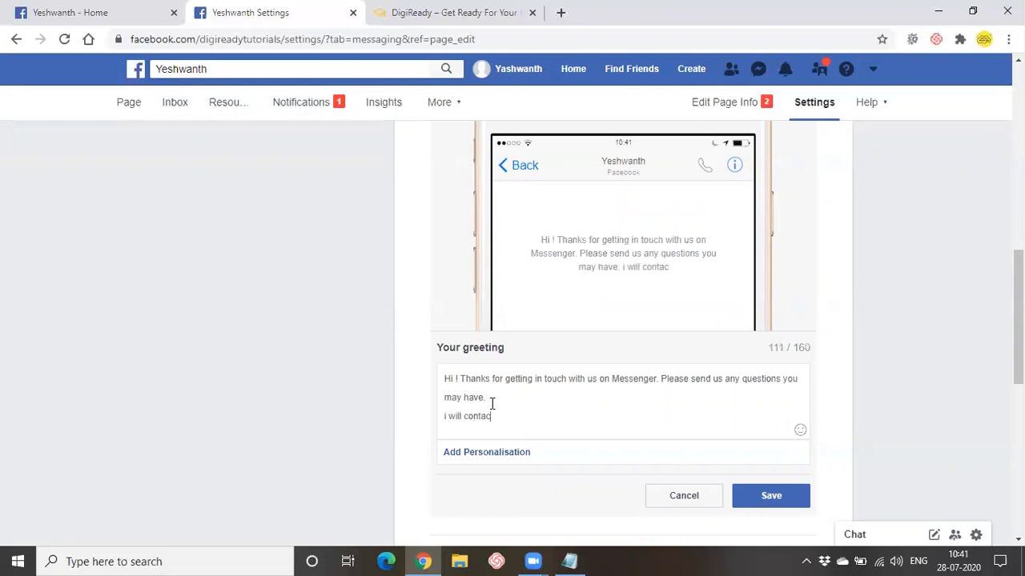
text(t u later)
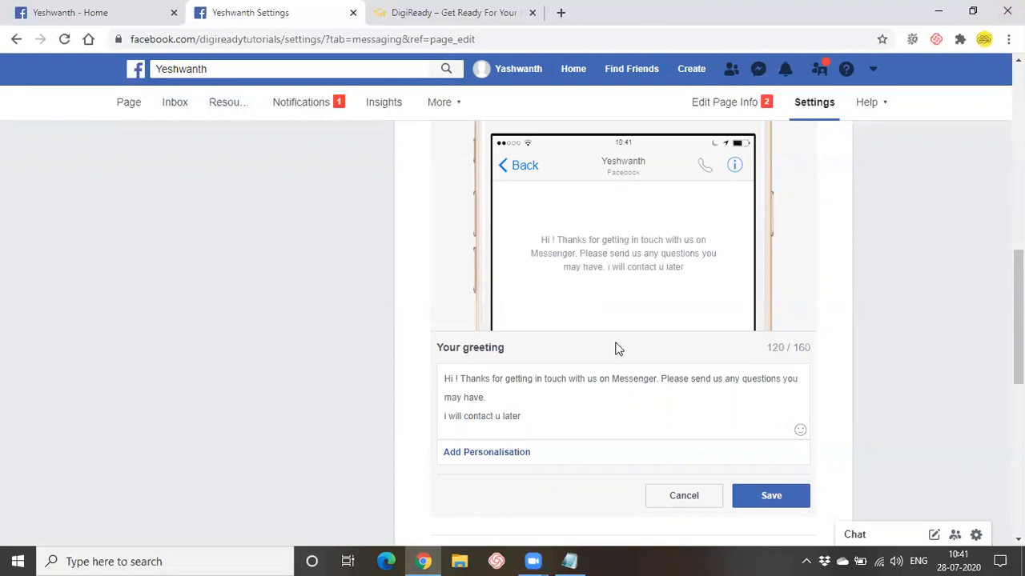
click(759, 502)
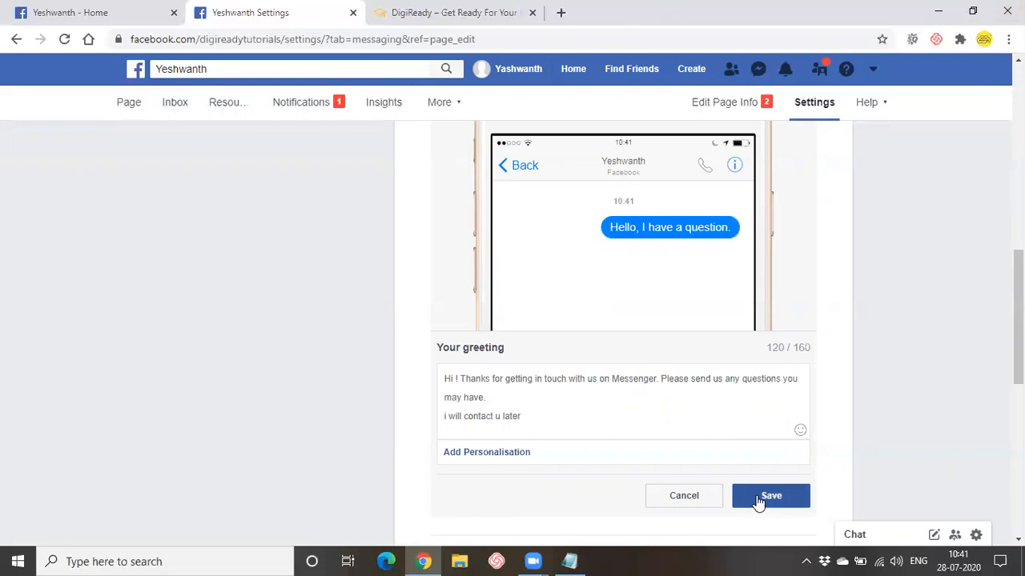
click(679, 496)
- Set up automated responses, dismiss the Welcome to Inbox message, and turn on Instant reply
scroll(568, 366, down, 1)
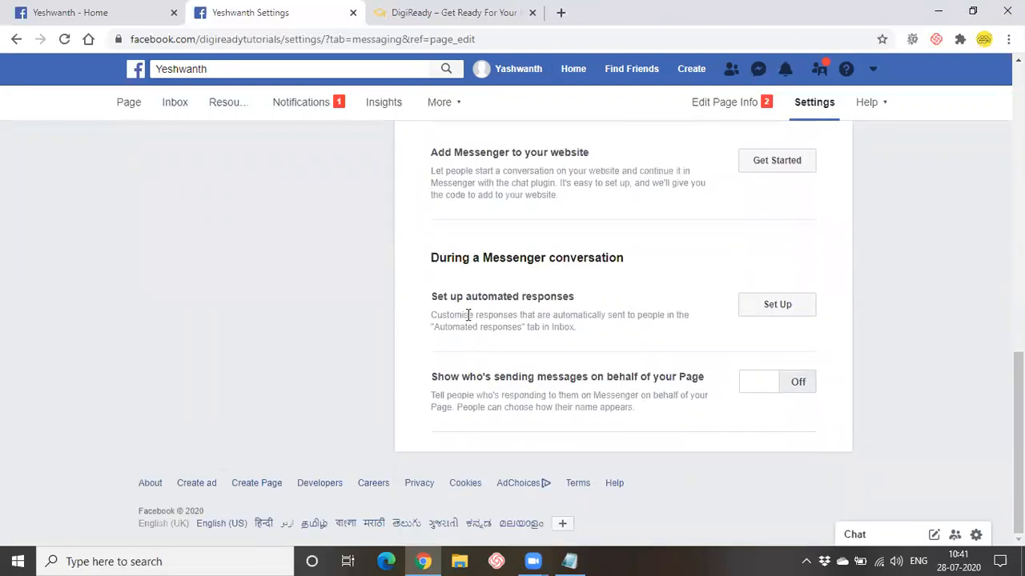
drag(466, 295, 616, 299)
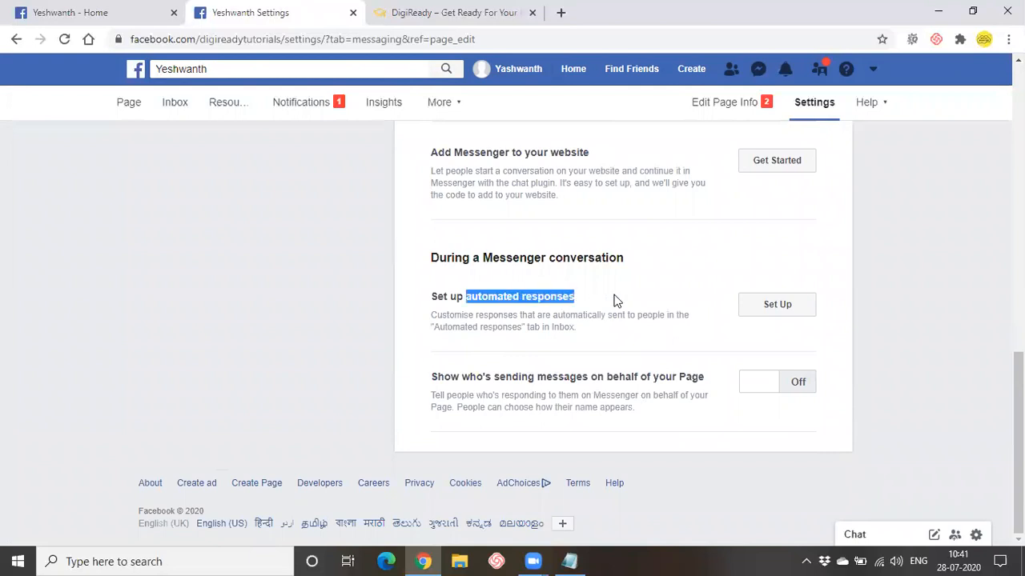
click(769, 310)
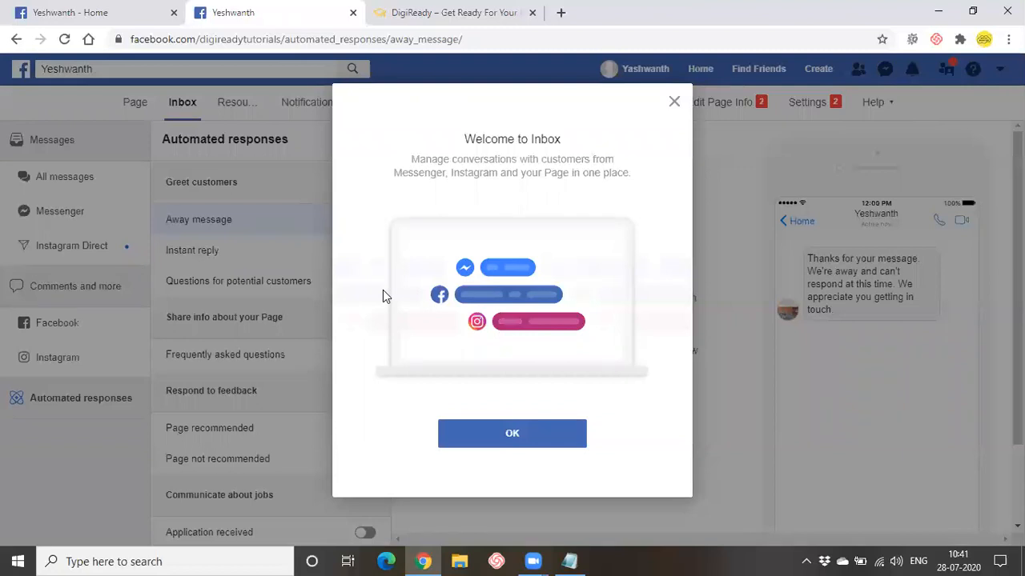
click(477, 445)
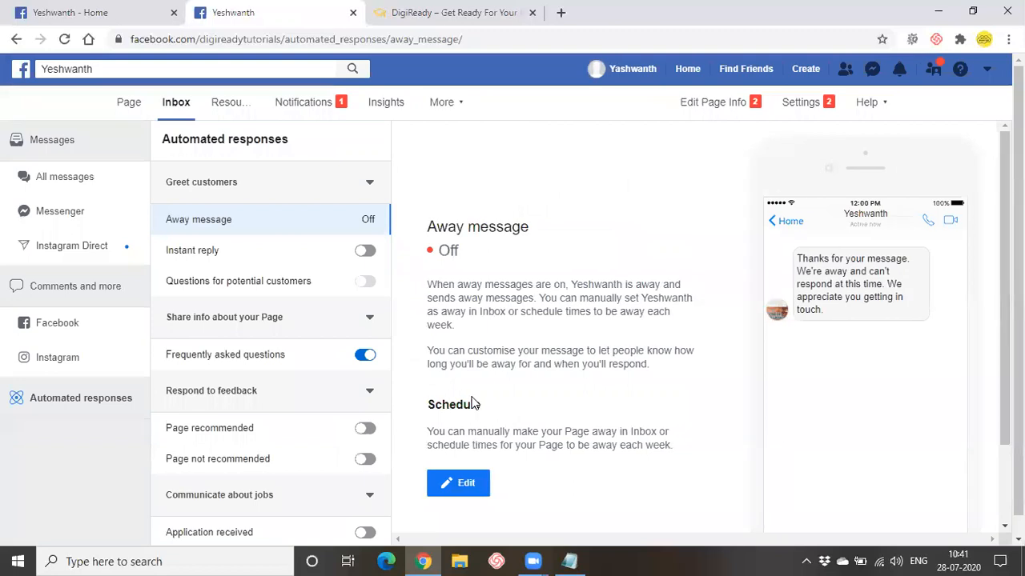
scroll(473, 404, down, 2)
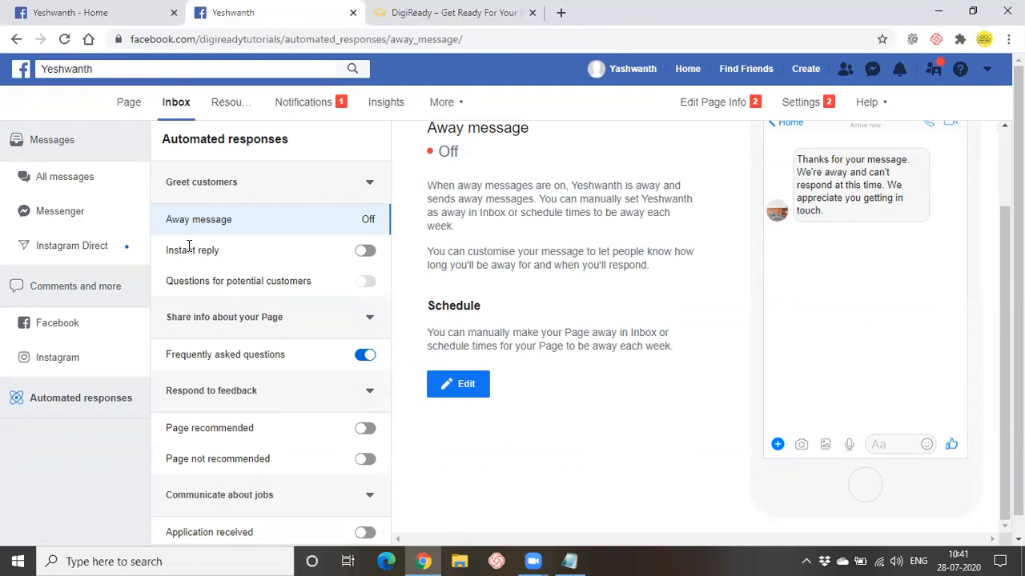
click(364, 253)
- Edit the Away message and delete the word 'your' before 'message'
click(453, 391)
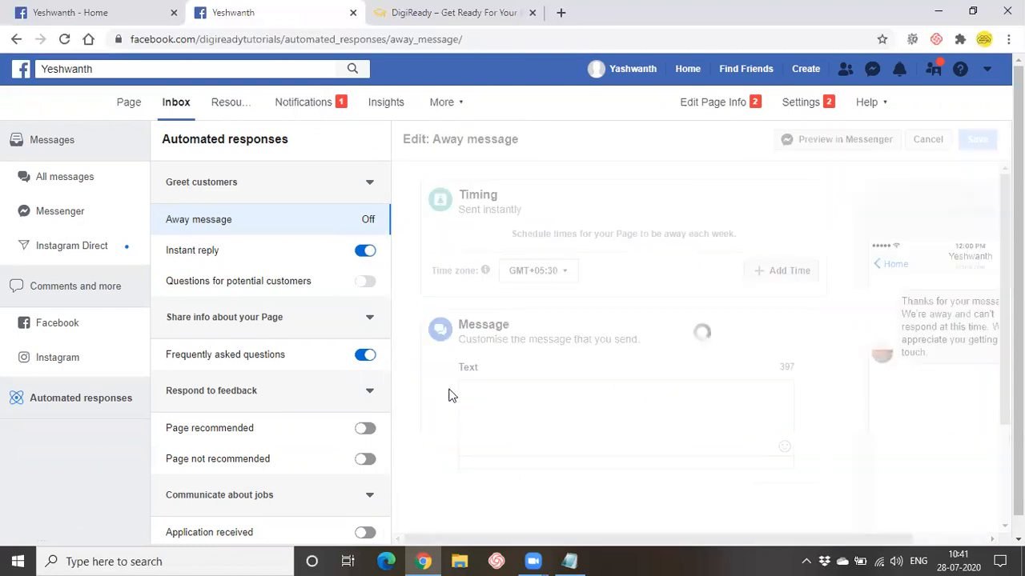
scroll(563, 365, down, 2)
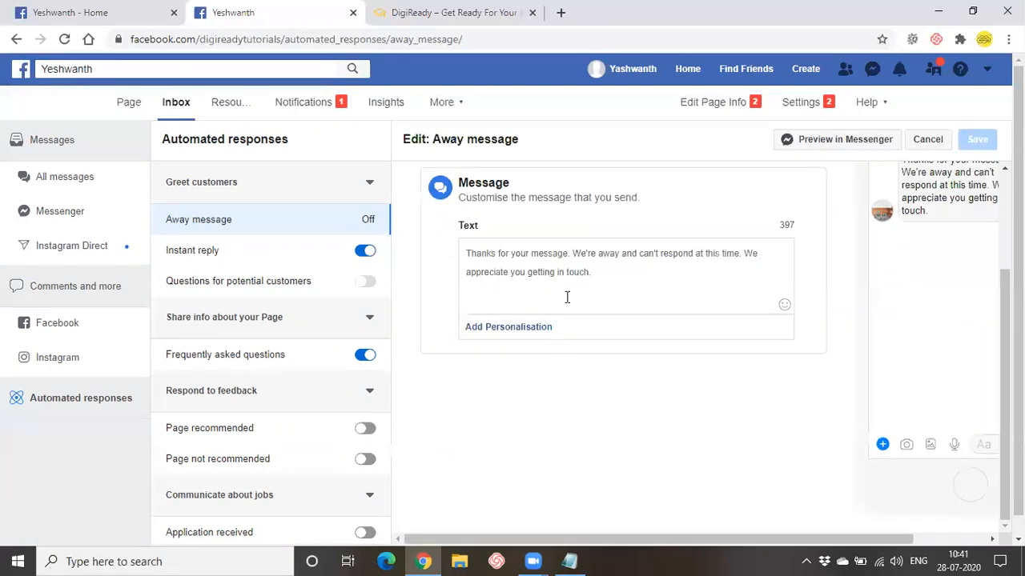
drag(625, 269, 462, 240)
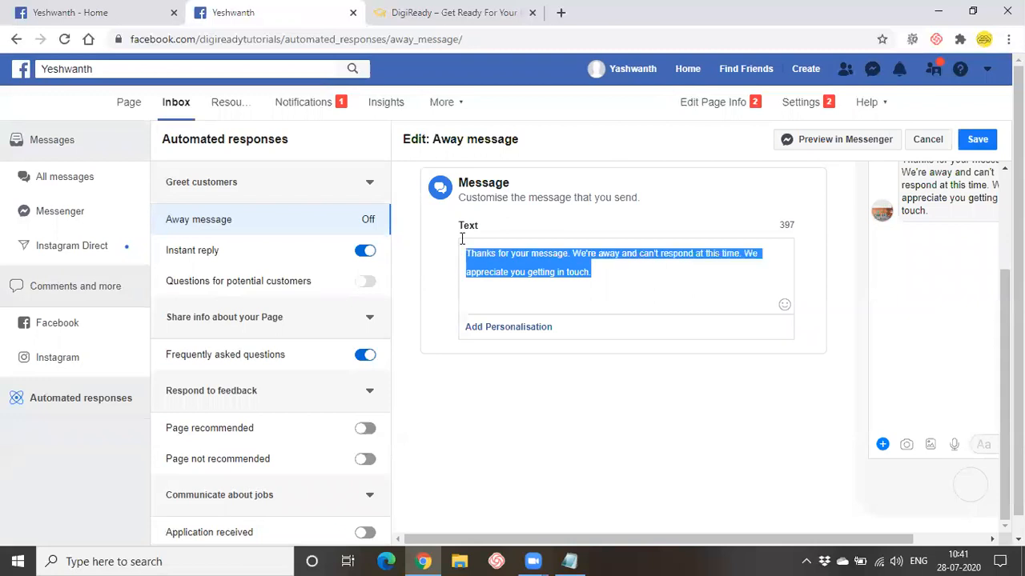
click(552, 275)
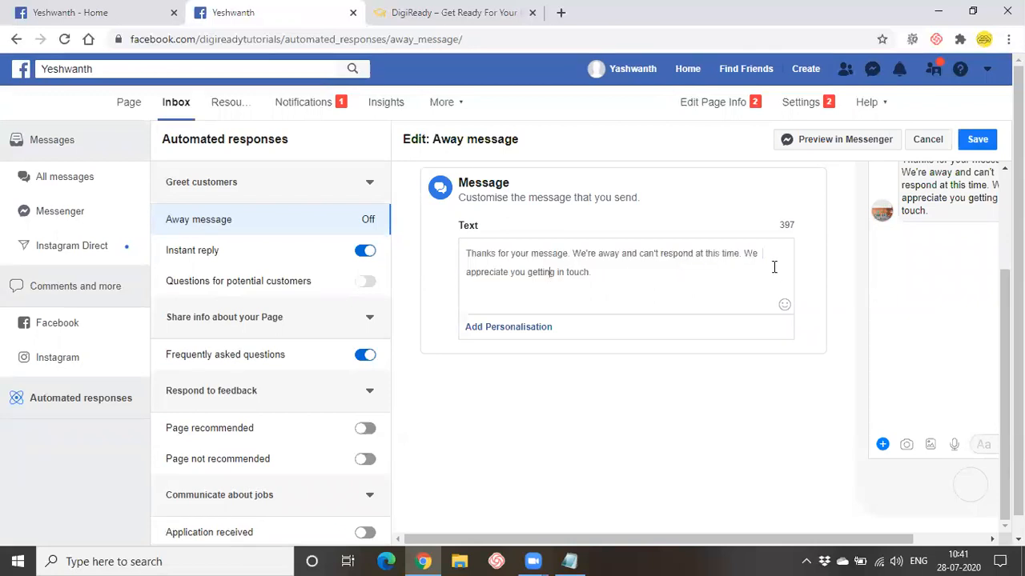
click(528, 327)
click(608, 289)
drag(510, 253, 529, 252)
click(529, 251)
key(BackSpace)
key(BackSpace)
key(BackSpace)
key(BackSpace)
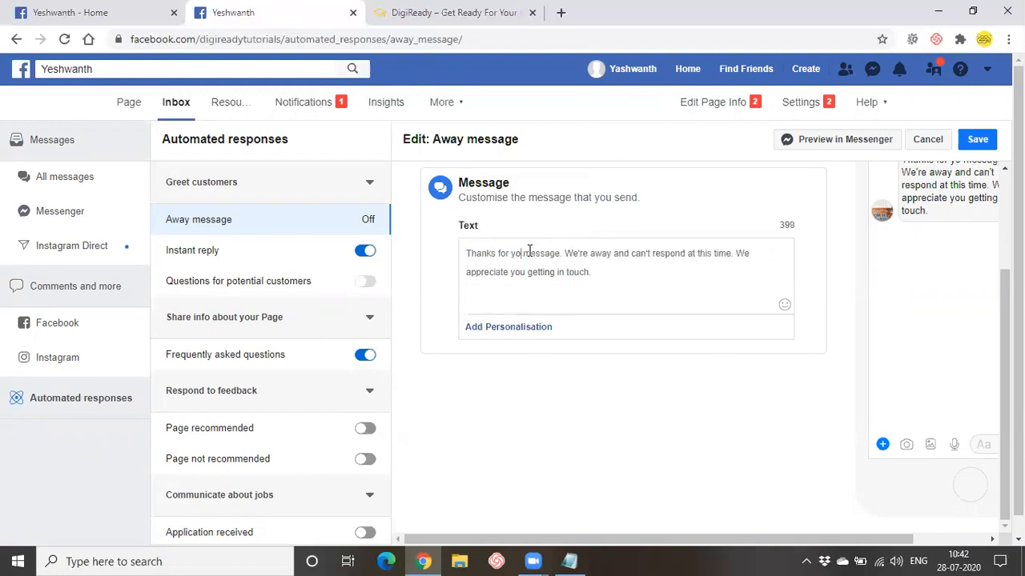
- Make the Away message 'Thanks for messaging' plus the recipient's first name, and save it
click(517, 329)
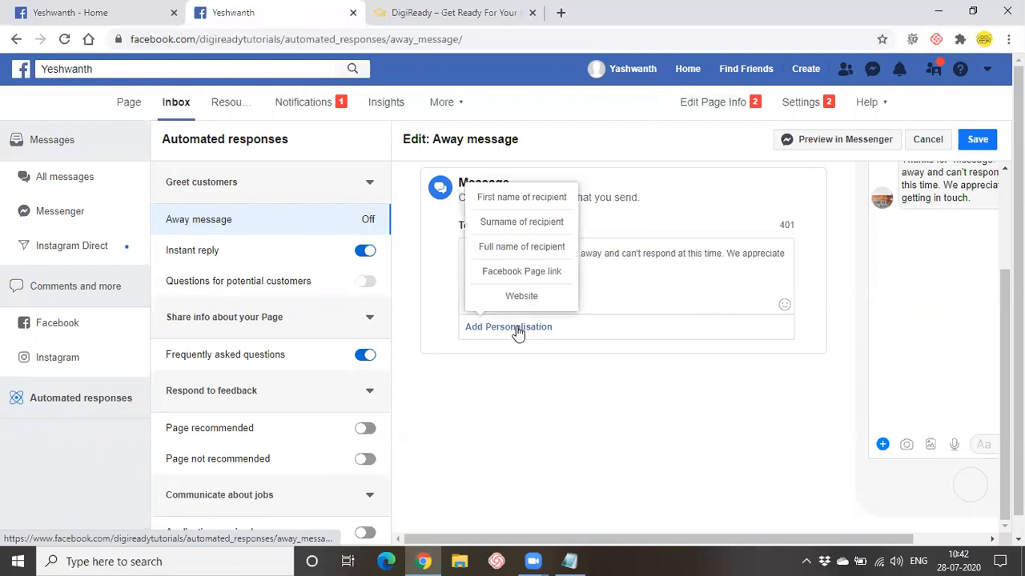
click(521, 198)
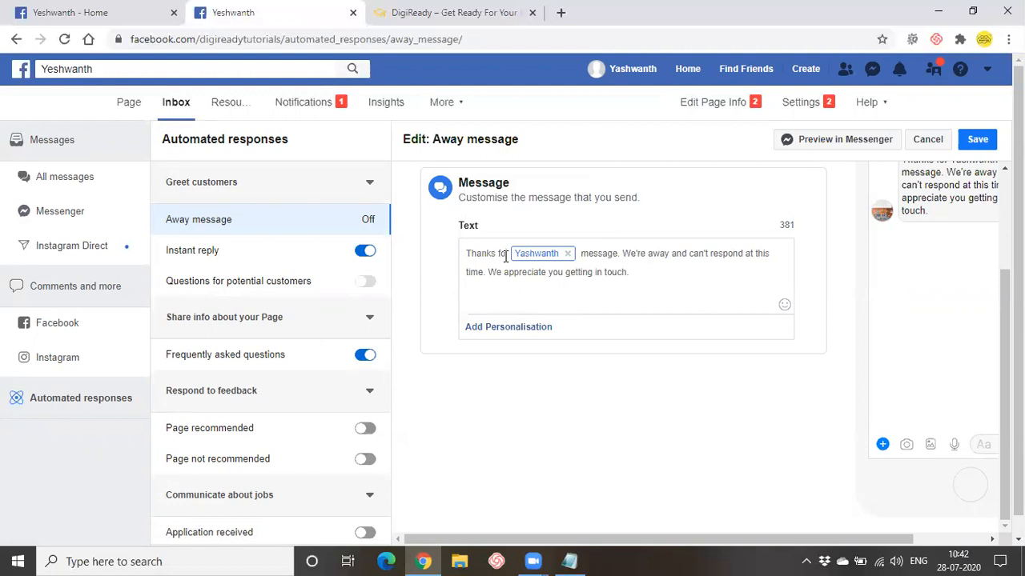
text(mess)
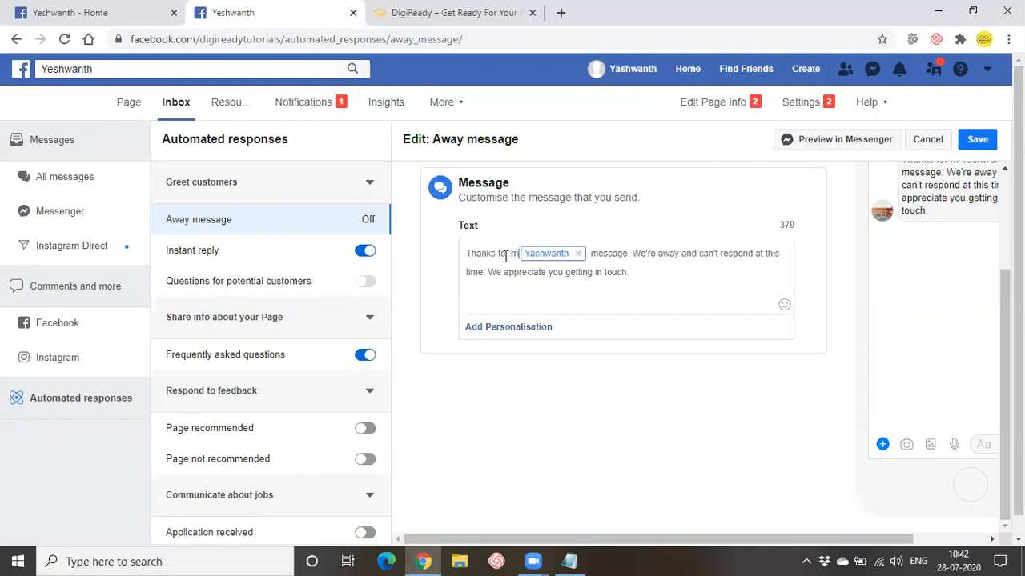
text(aging)
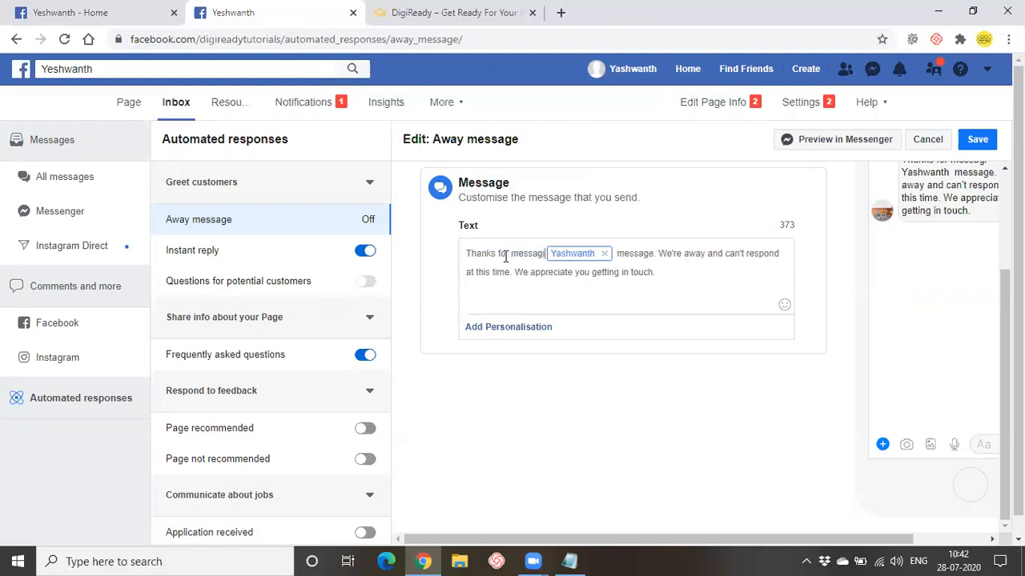
click(663, 253)
key(BackSpace)
key(BackSpace)
key(BackSpace)
key(BackSpace)
key(BackSpace)
key(BackSpace)
key(BackSpace)
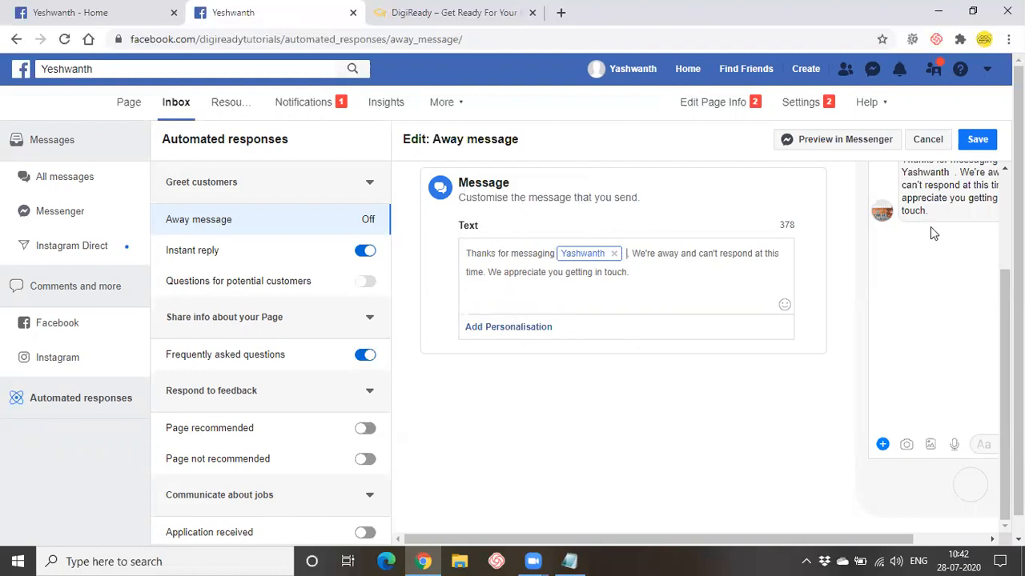
scroll(930, 227, down, 1)
scroll(953, 210, up, 2)
scroll(961, 197, up, 1)
click(974, 140)
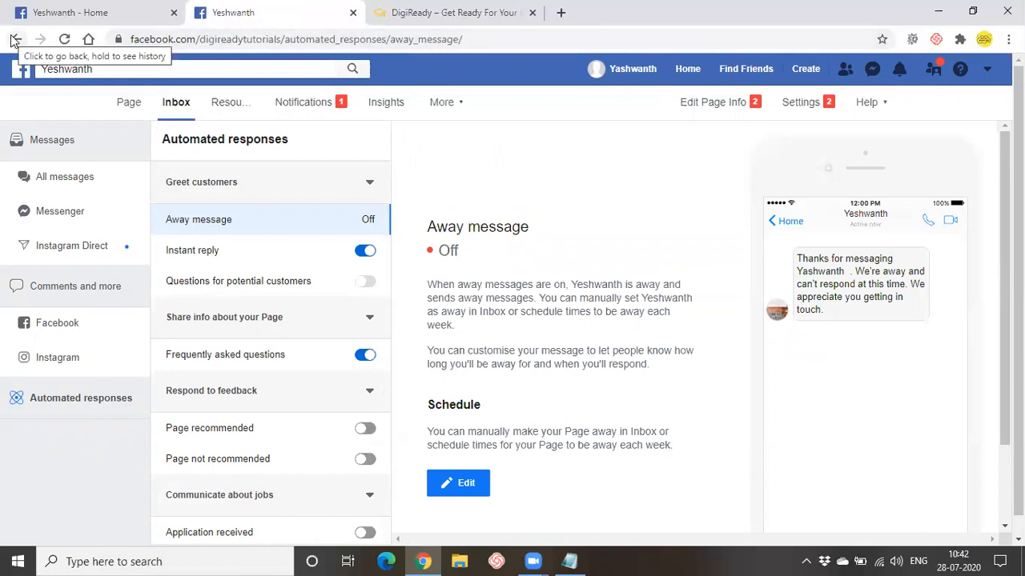
- Glance at the Instagram Direct inbox, then go back to the Page's Messaging settings
click(74, 254)
scroll(288, 249, down, 1)
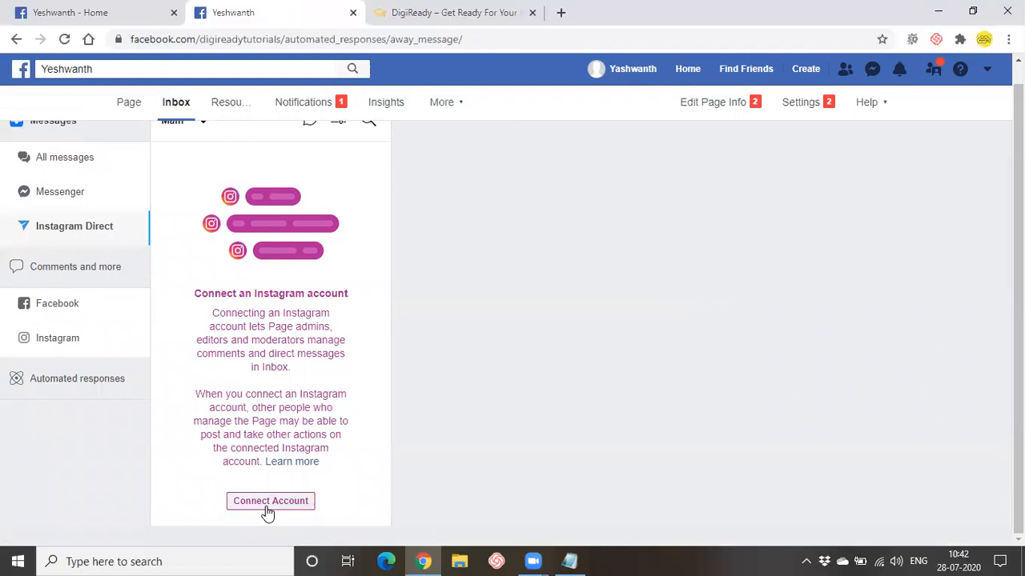
click(68, 10)
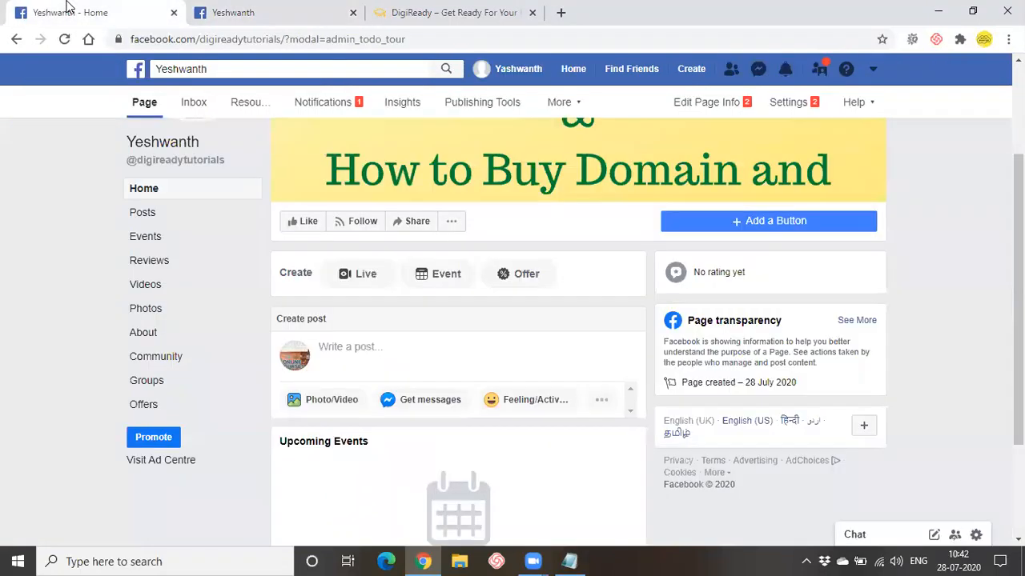
click(264, 8)
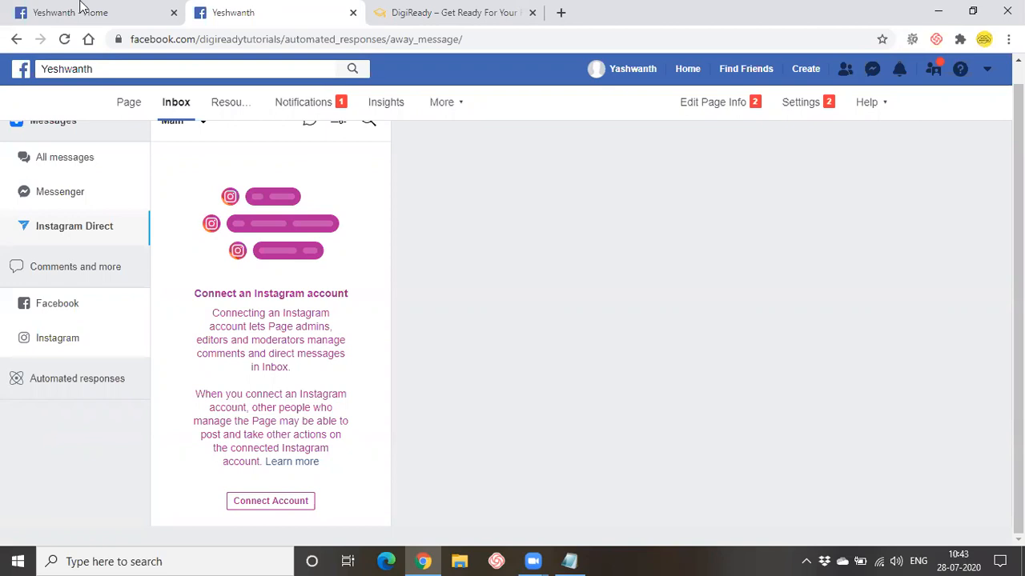
click(17, 39)
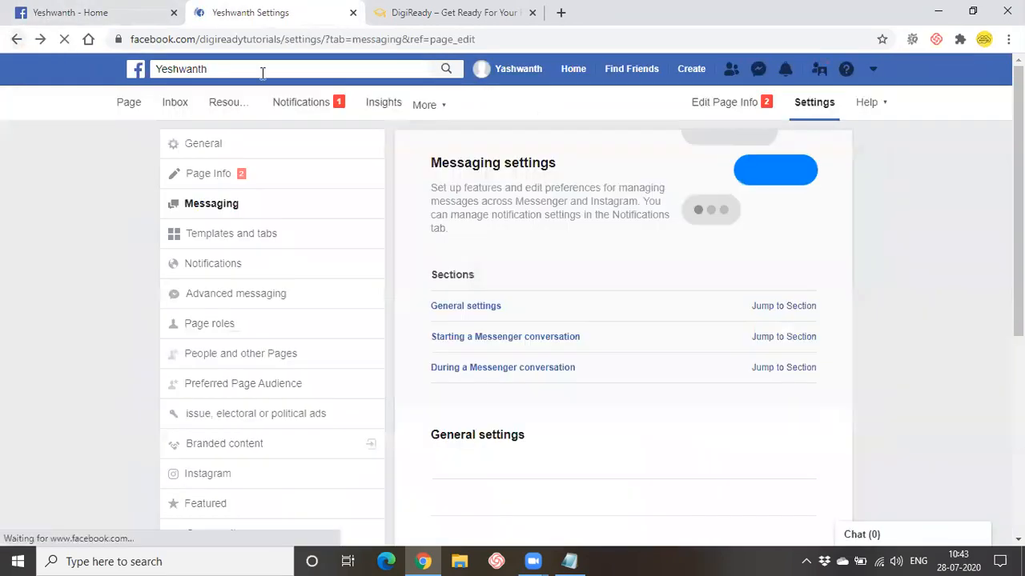
scroll(283, 300, down, 1)
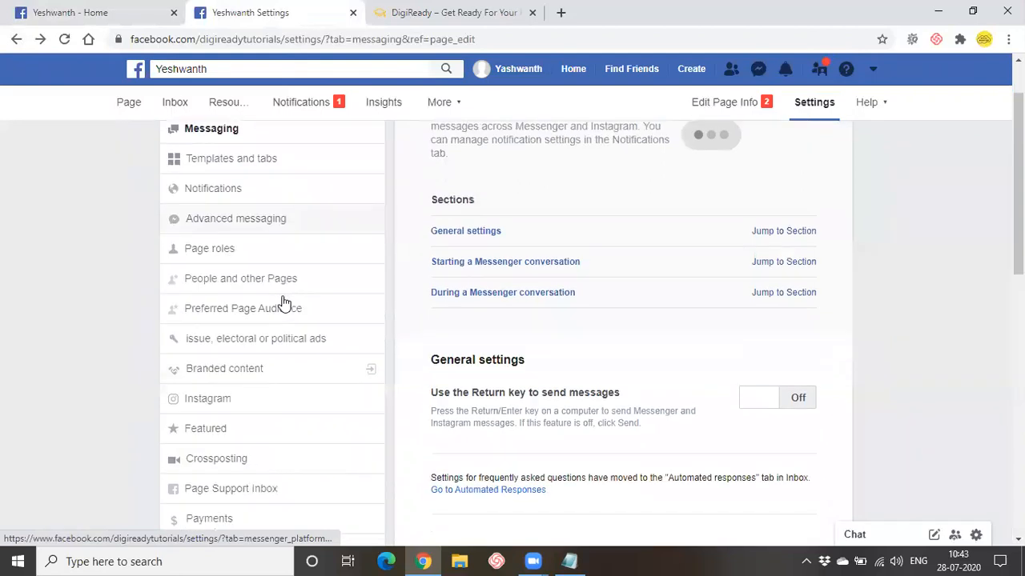
- In Page roles, preview the Admin role for a new person, then set it back to Editor
click(226, 258)
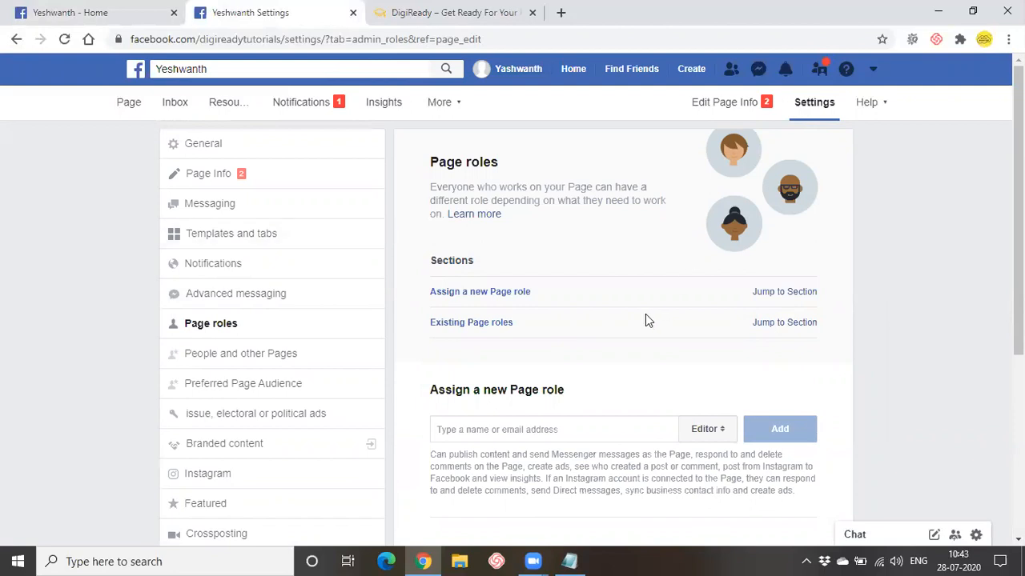
scroll(647, 320, down, 3)
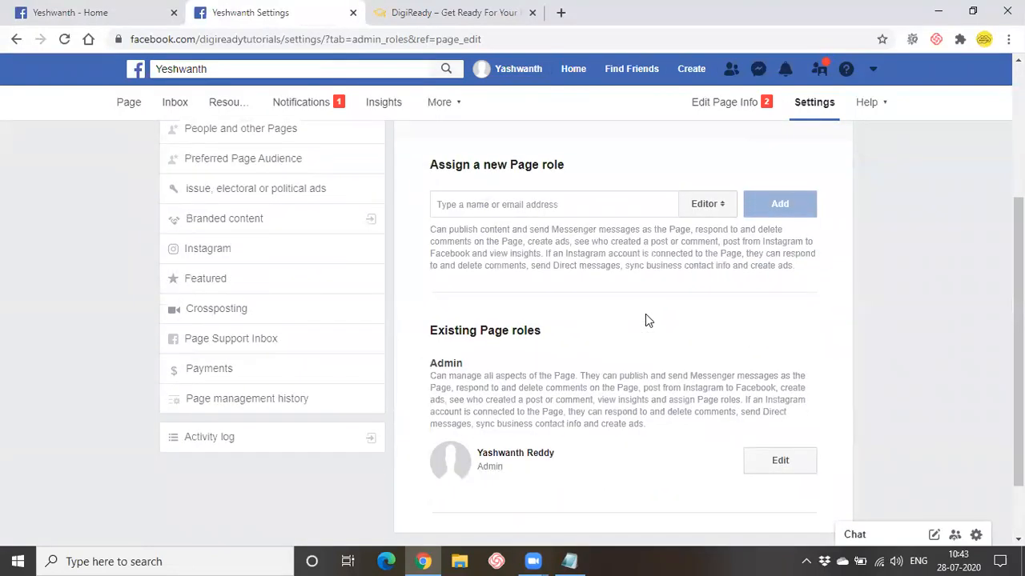
scroll(646, 320, up, 1)
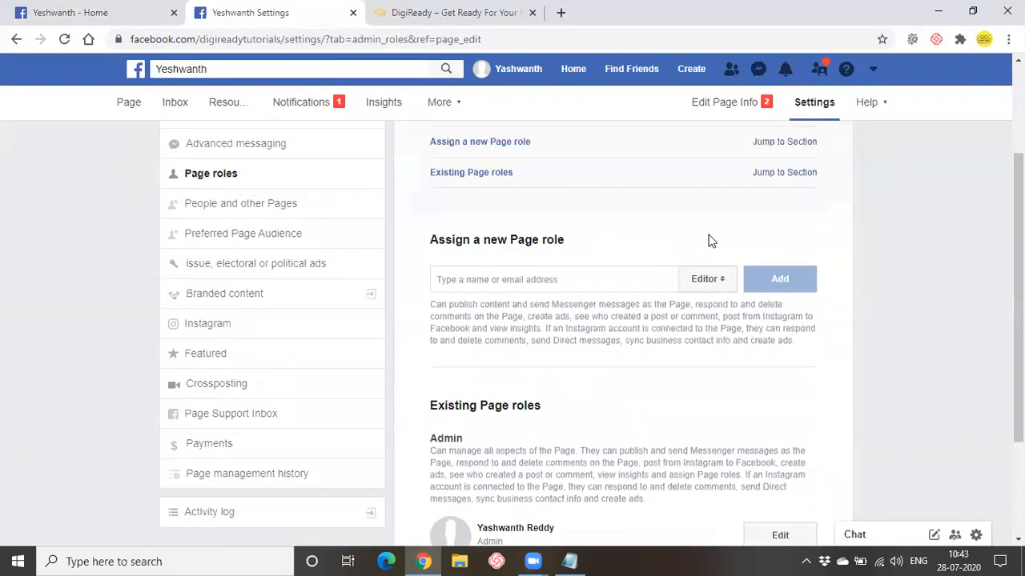
click(711, 285)
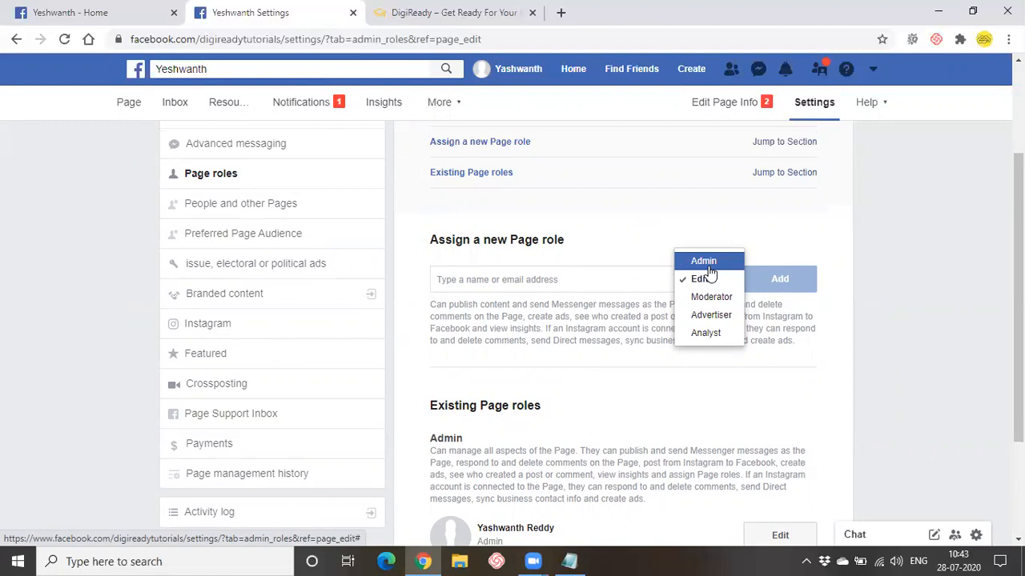
click(705, 263)
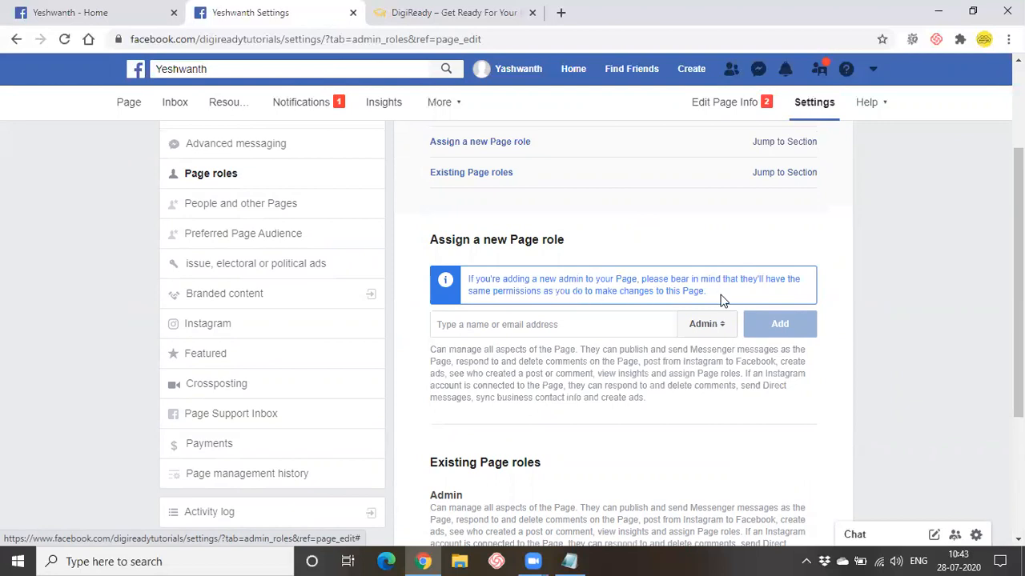
click(728, 323)
click(712, 347)
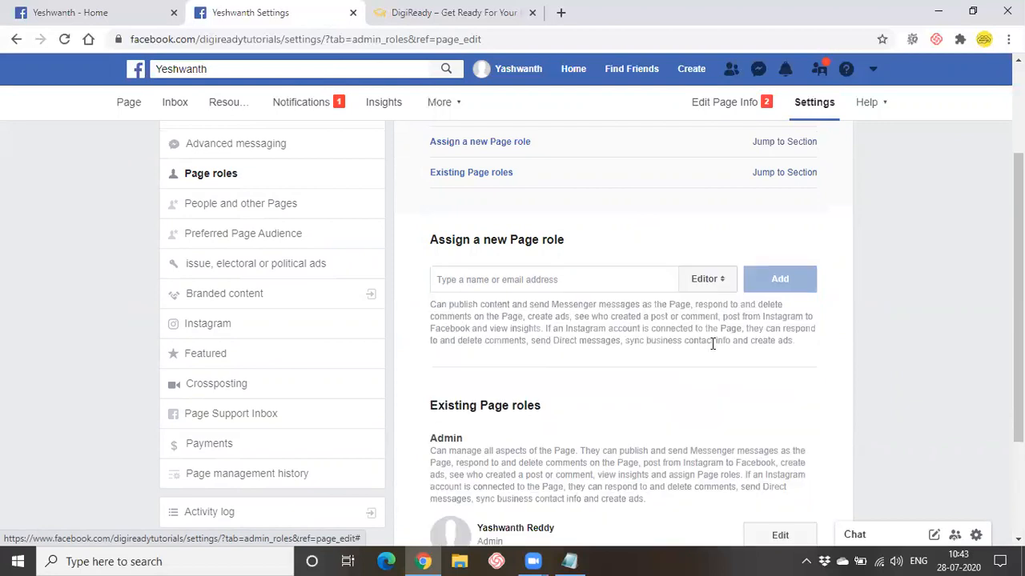
drag(431, 304, 620, 316)
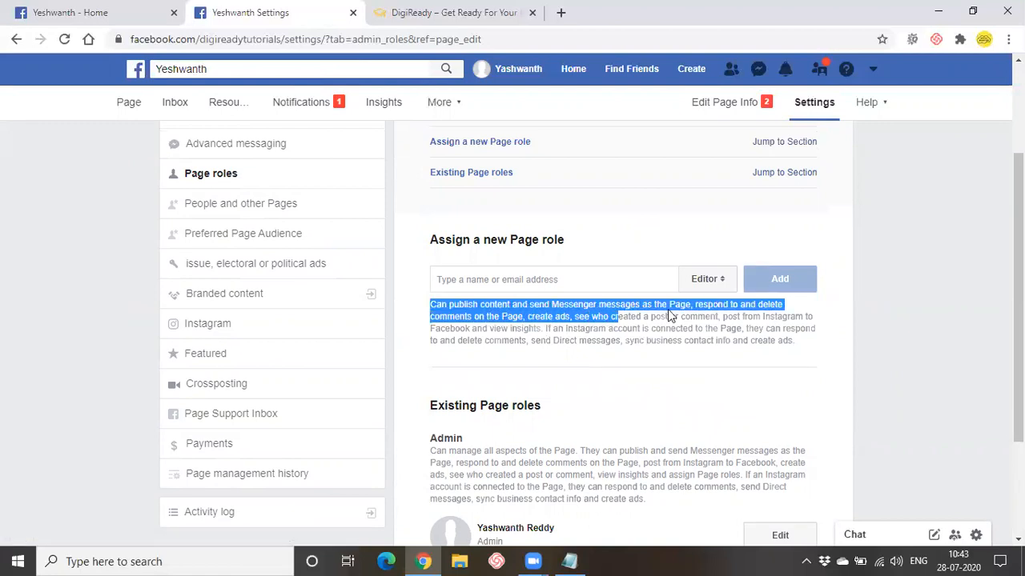
click(596, 348)
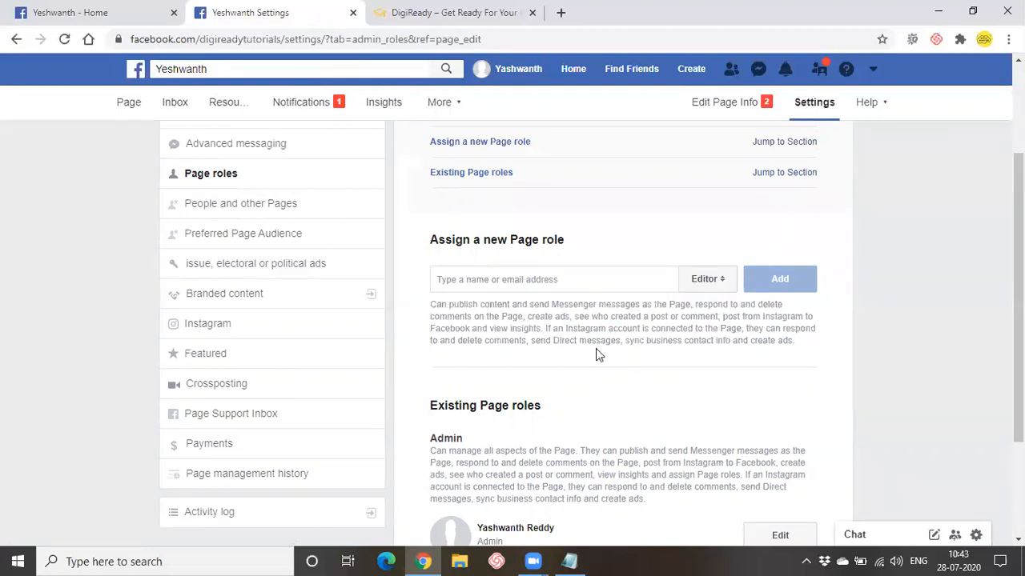
click(708, 279)
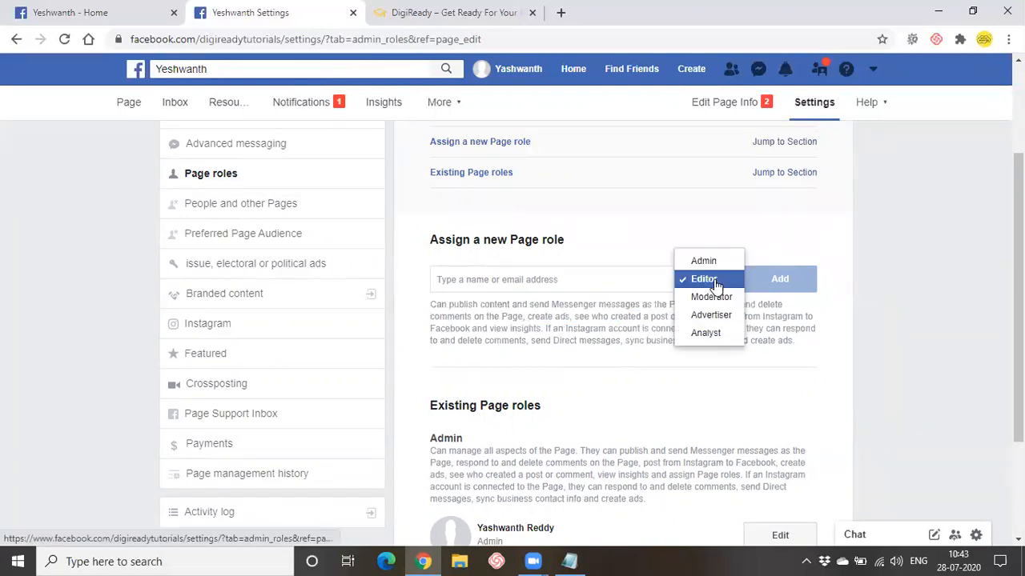
click(713, 298)
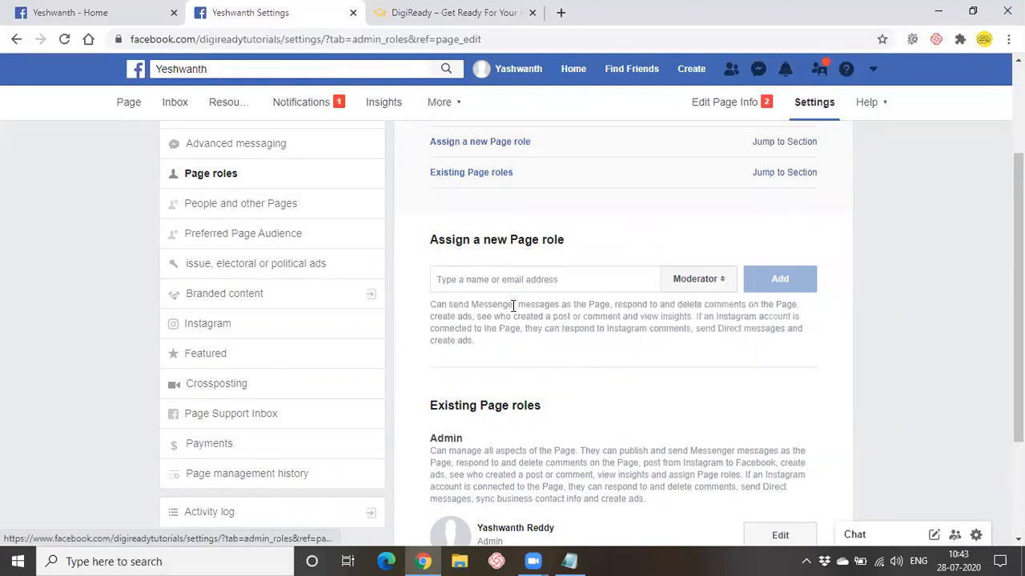
drag(465, 306, 749, 305)
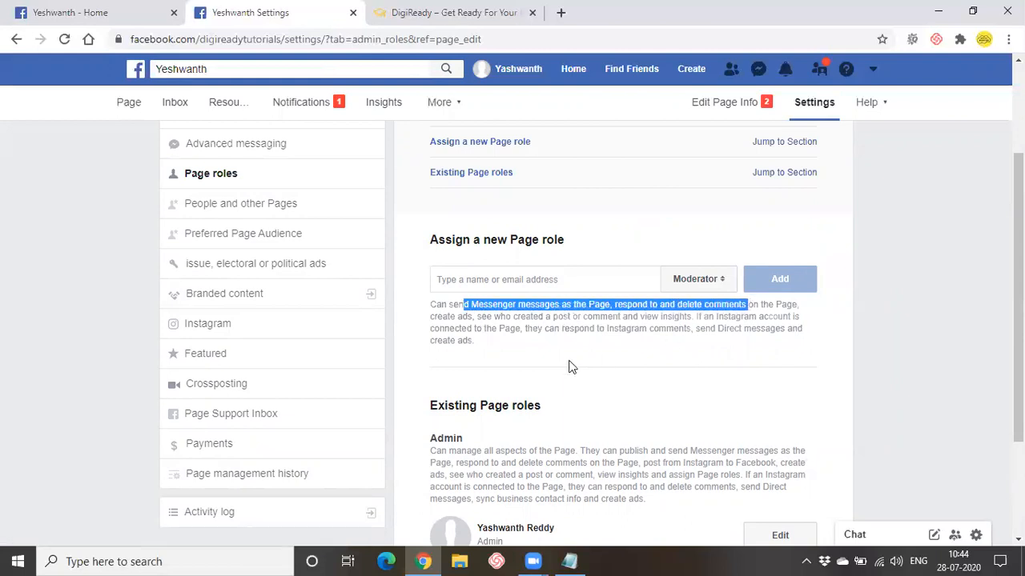
click(530, 351)
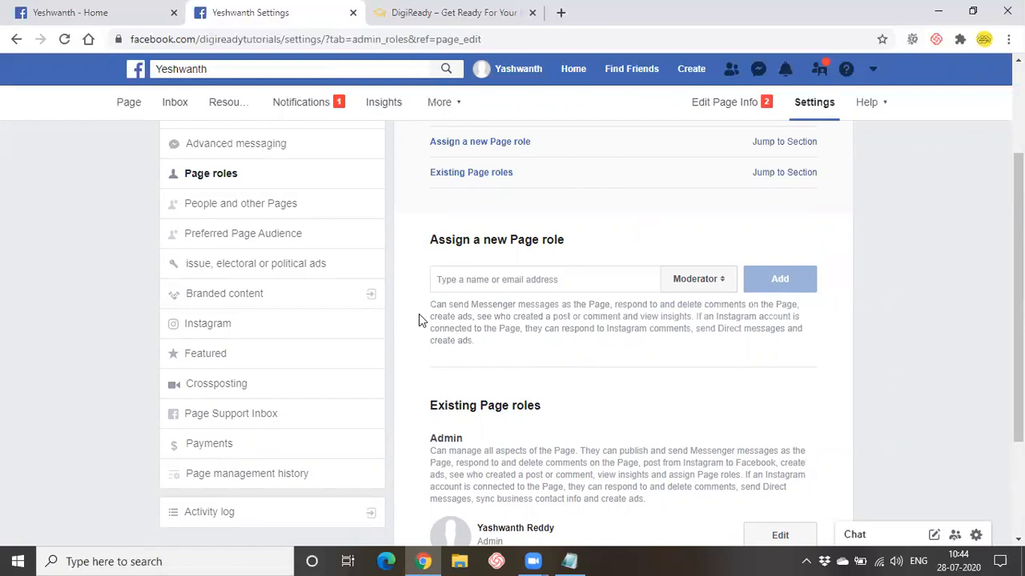
drag(418, 314, 647, 318)
click(625, 350)
drag(513, 349, 430, 302)
click(590, 360)
click(713, 286)
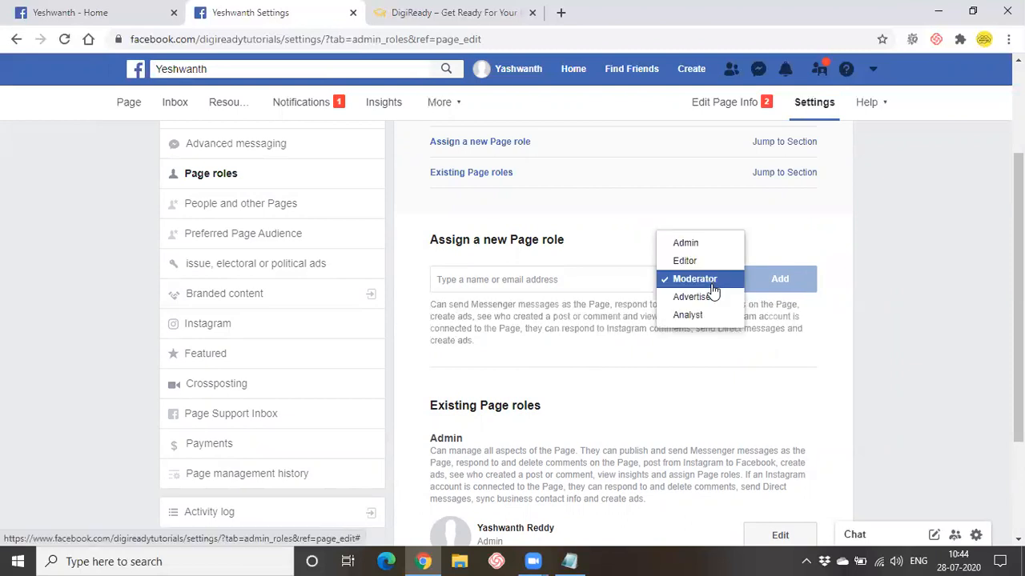
click(711, 296)
click(709, 290)
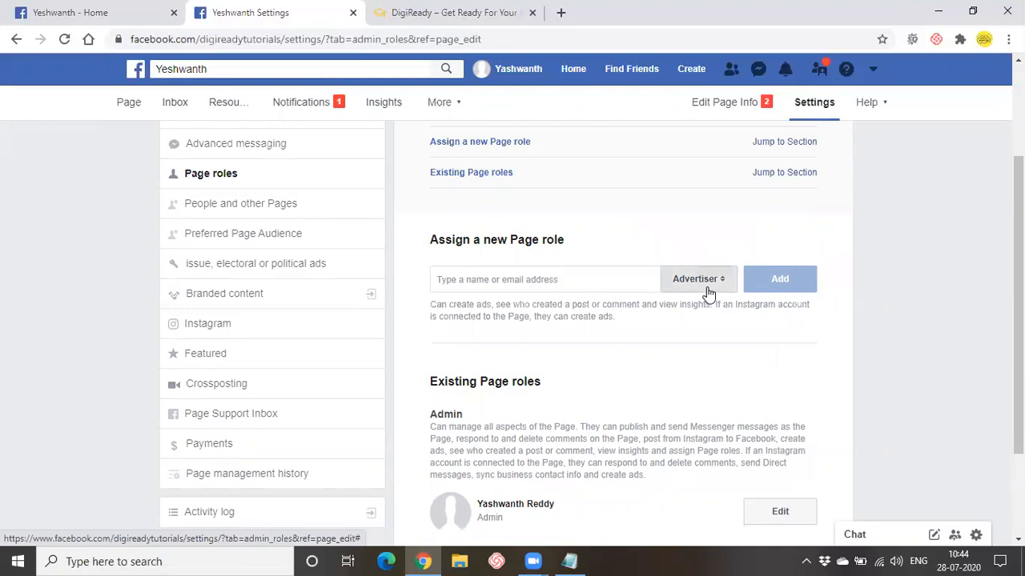
click(706, 300)
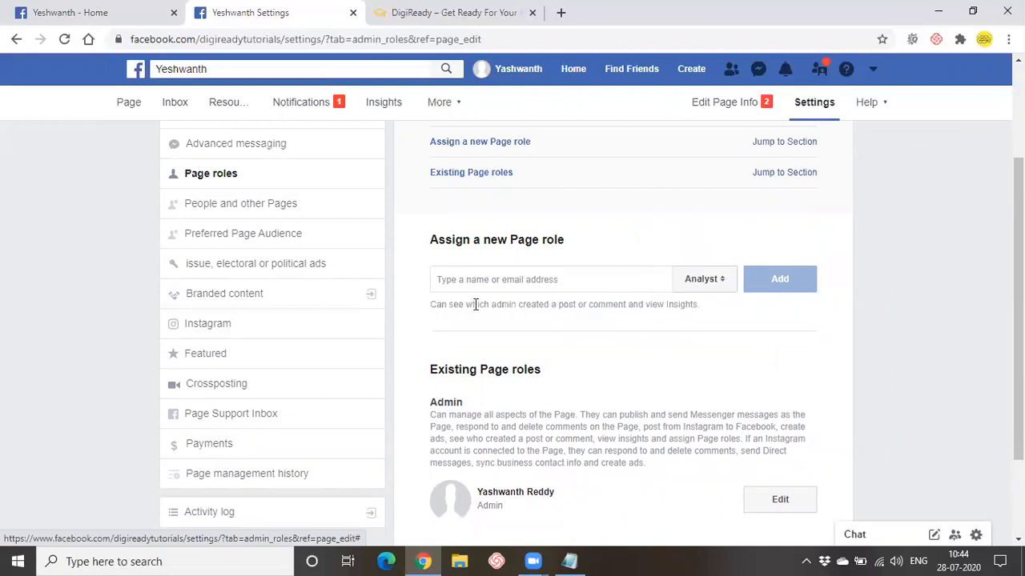
drag(479, 304, 652, 304)
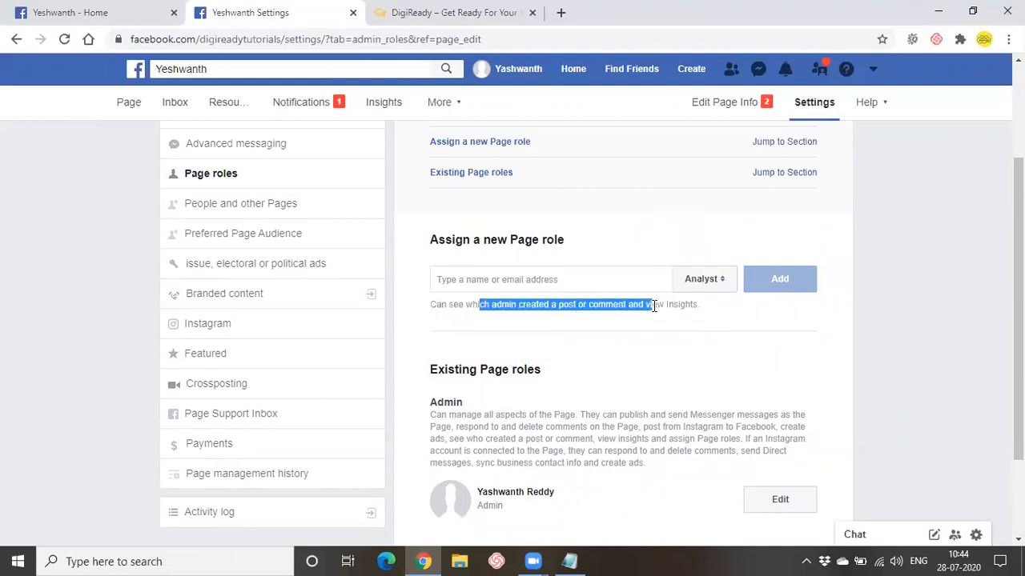
click(654, 328)
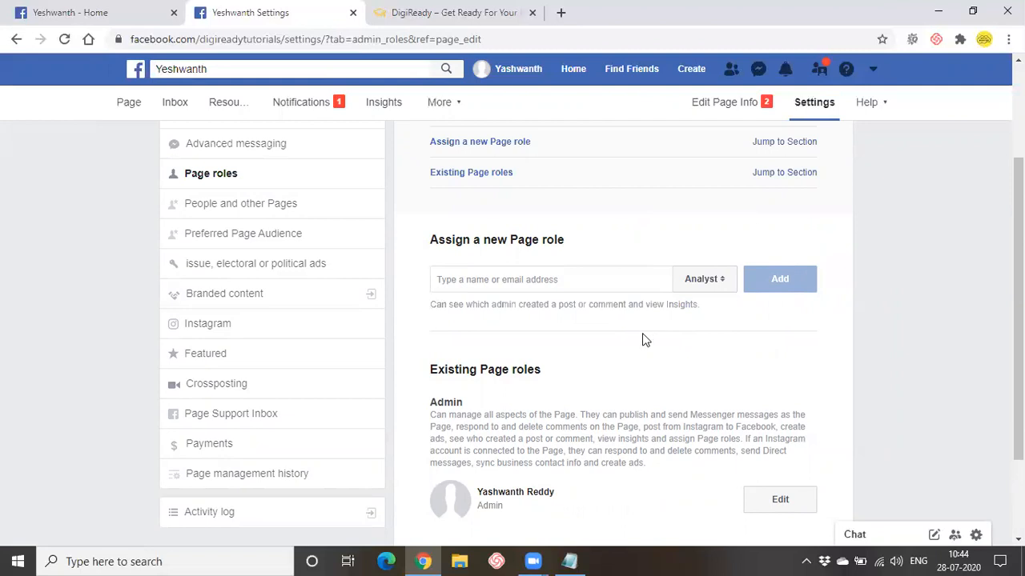
click(702, 288)
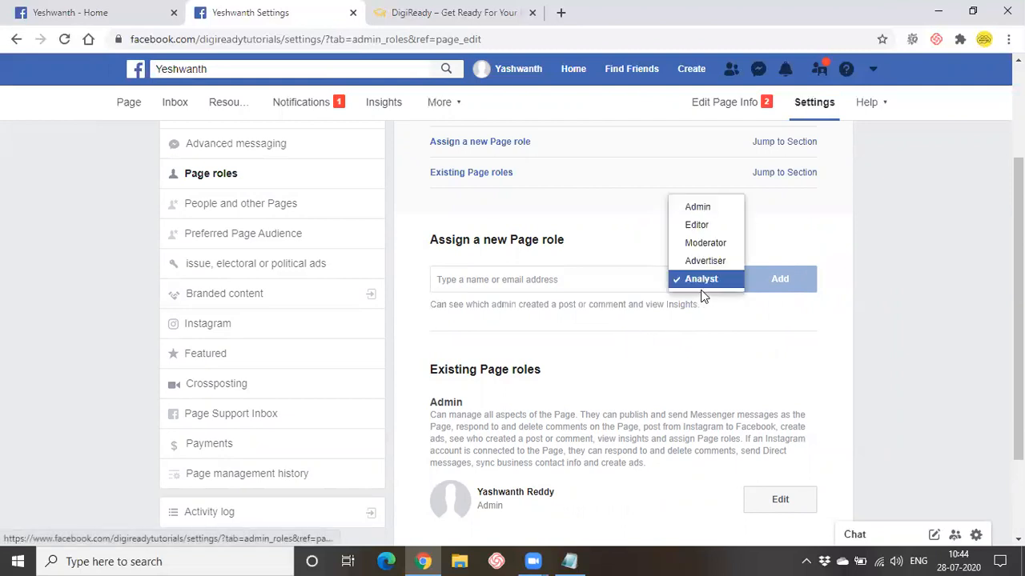
click(696, 226)
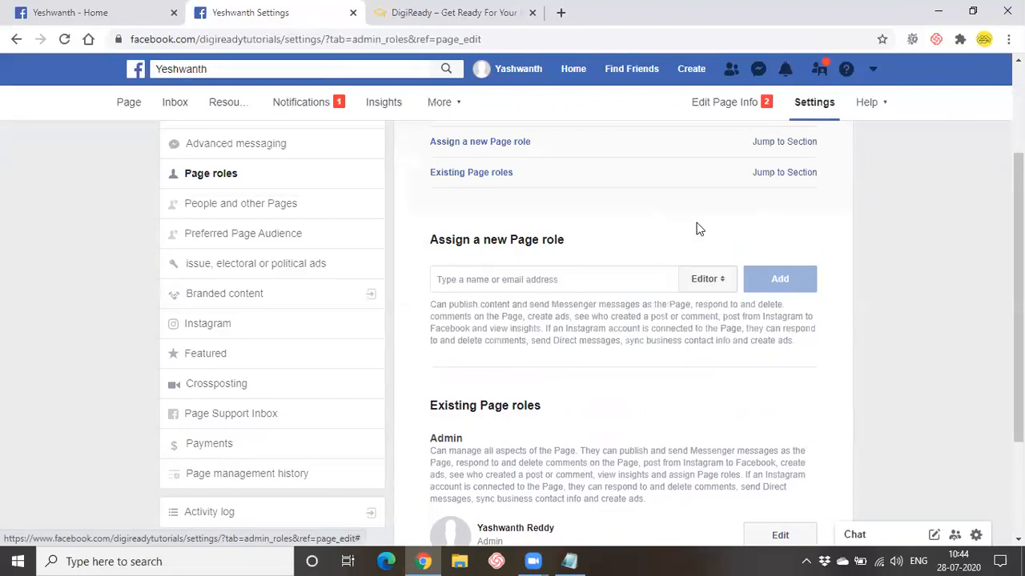
click(572, 281)
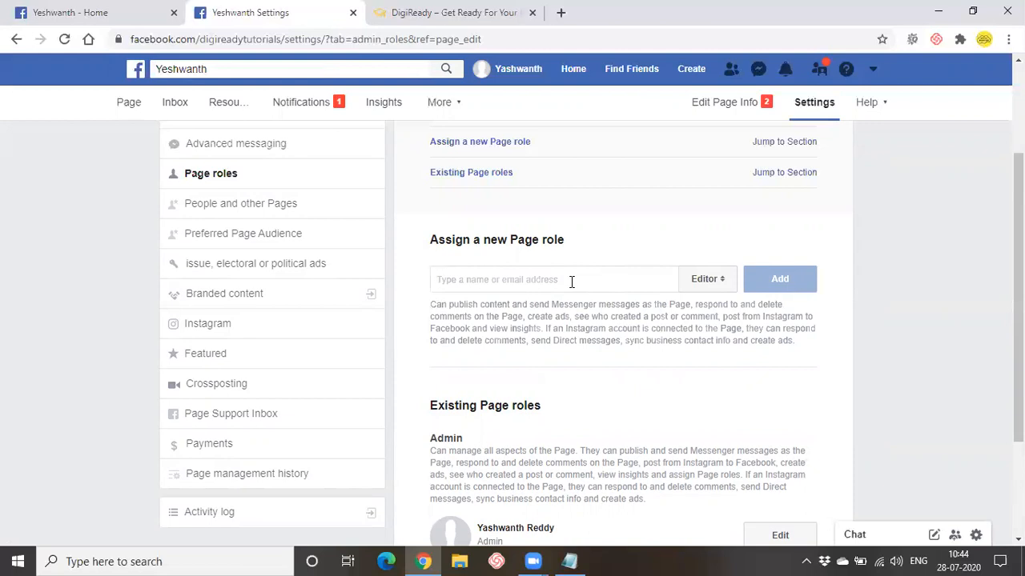
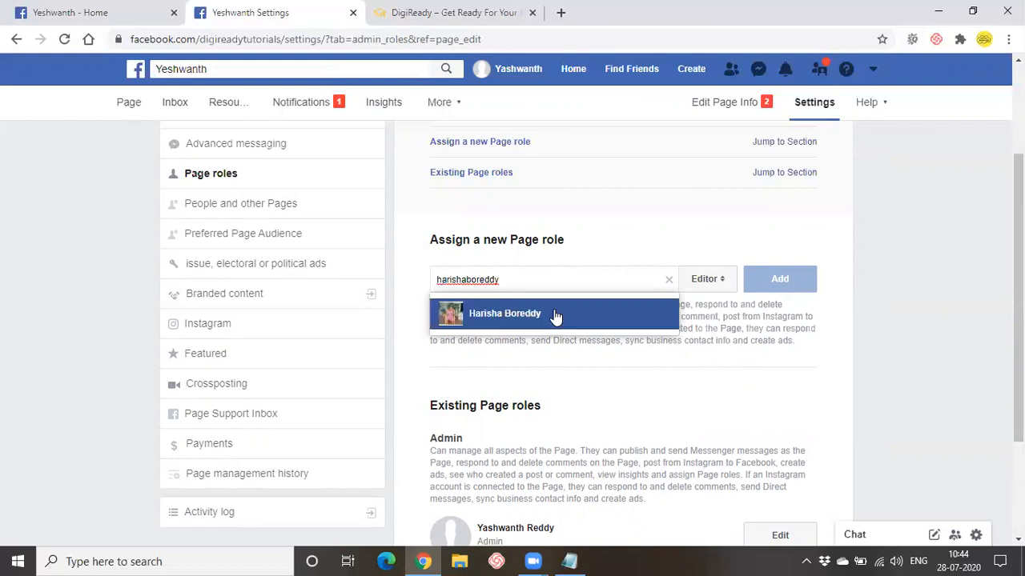
- Enter a person's name in the Assign a new Page role field, then clear it without assigning
click(562, 357)
click(668, 280)
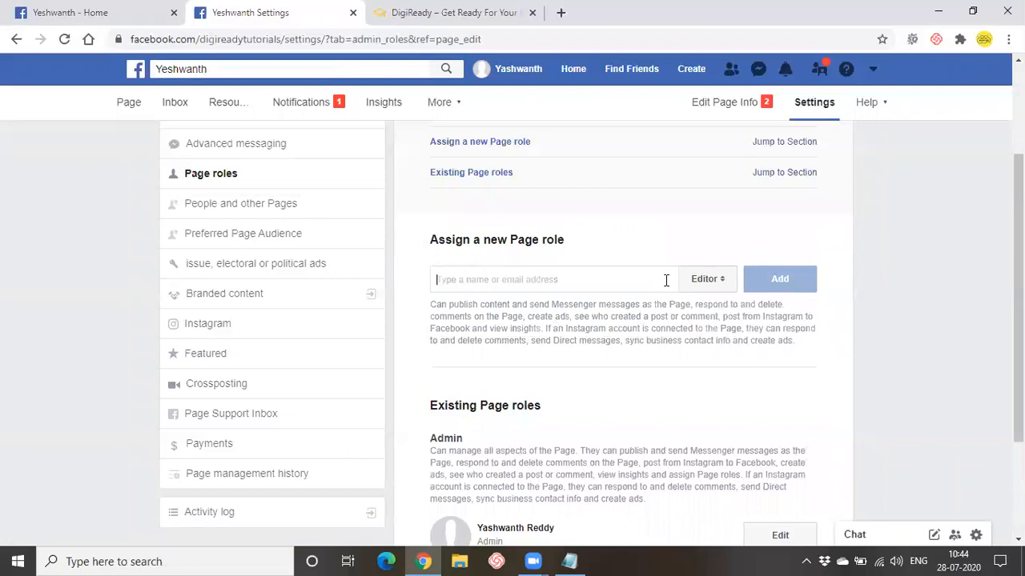
- Go to the Page's Instagram settings from the Settings sidebar
scroll(648, 301, down, 1)
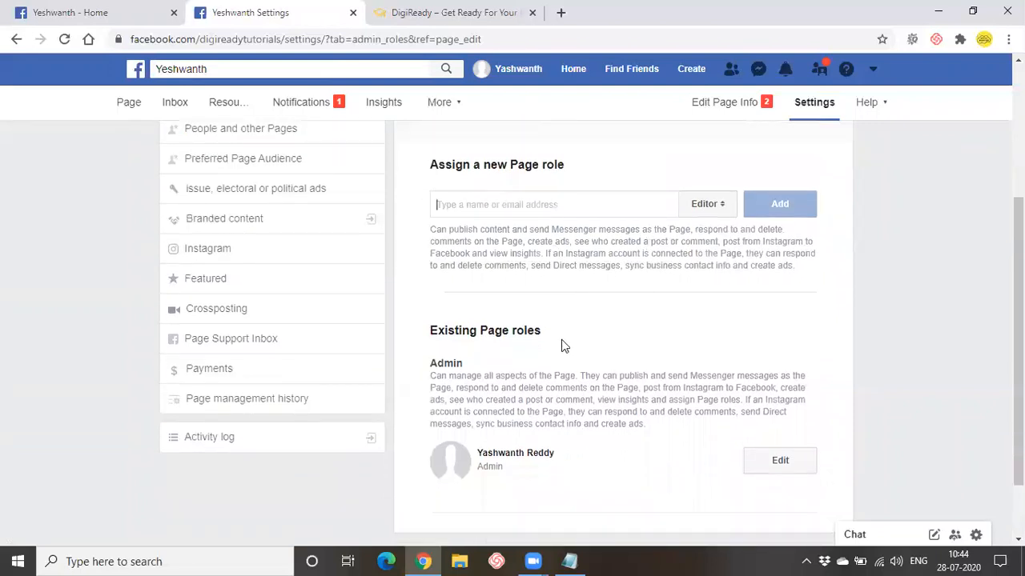
scroll(561, 341, down, 1)
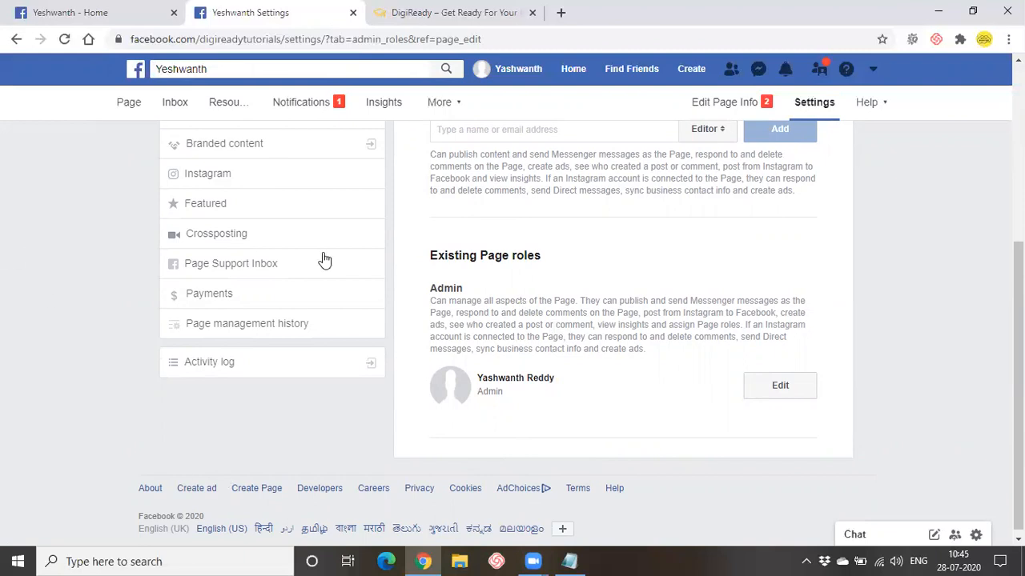
scroll(438, 353, up, 2)
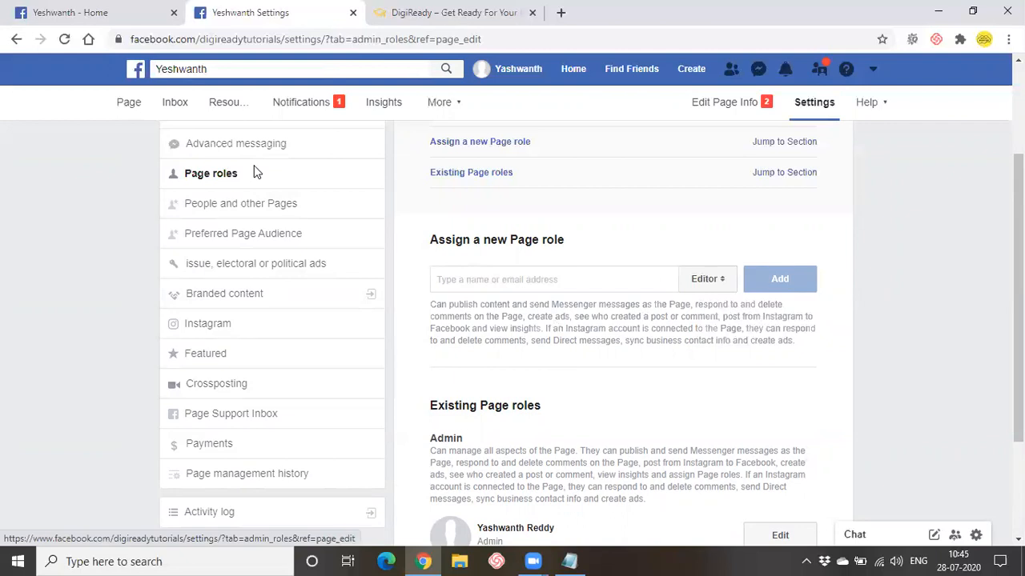
click(241, 326)
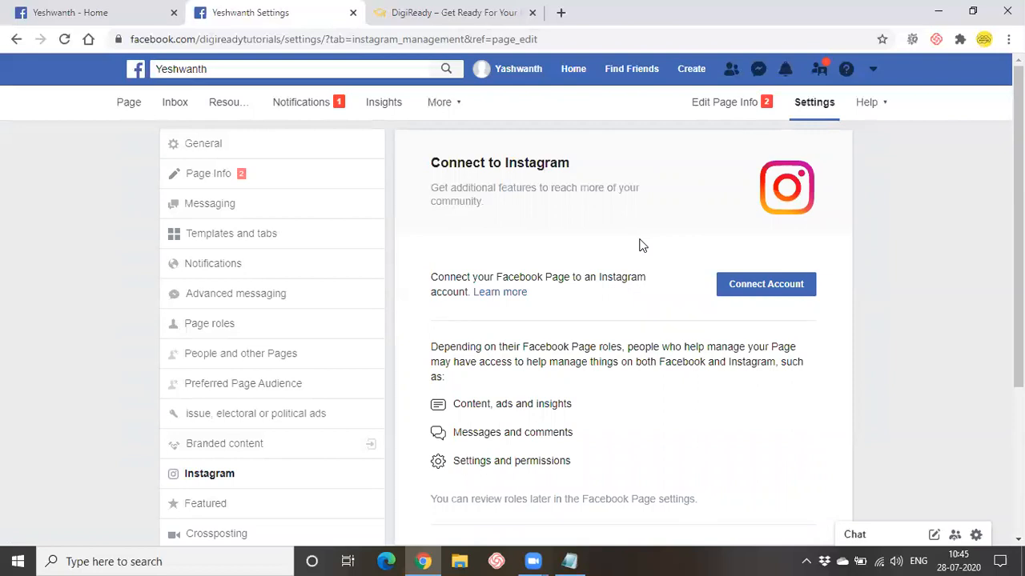
drag(433, 161, 591, 167)
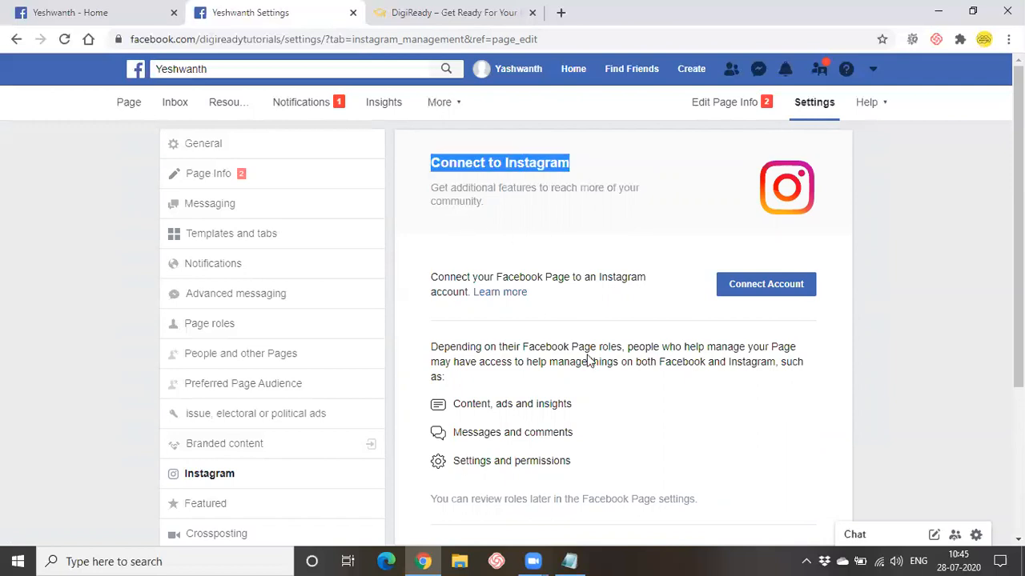
scroll(588, 356, down, 2)
scroll(588, 354, up, 1)
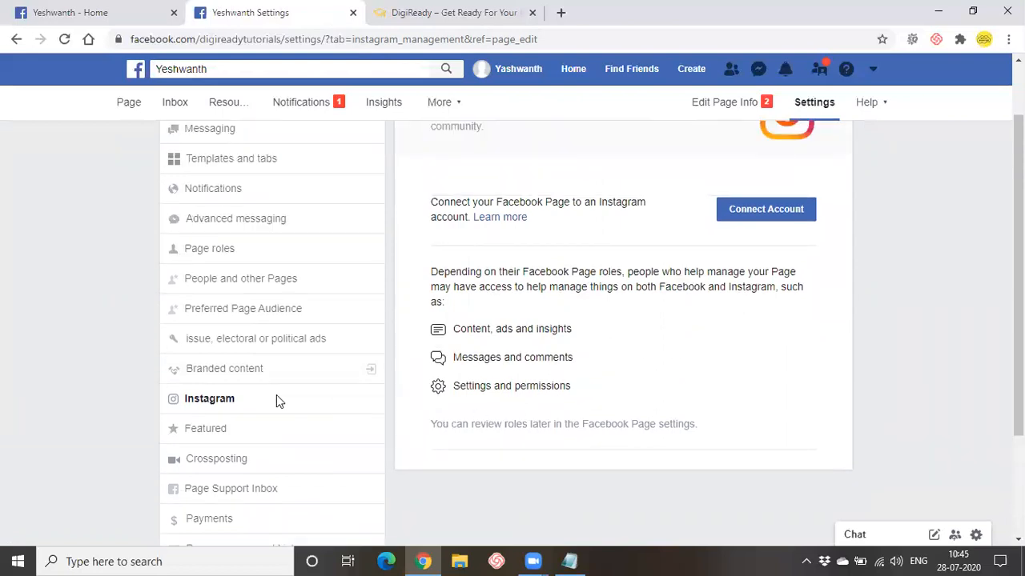
- Log in to Instagram via Connect Account, declining password and login-info saving, to link it
click(755, 213)
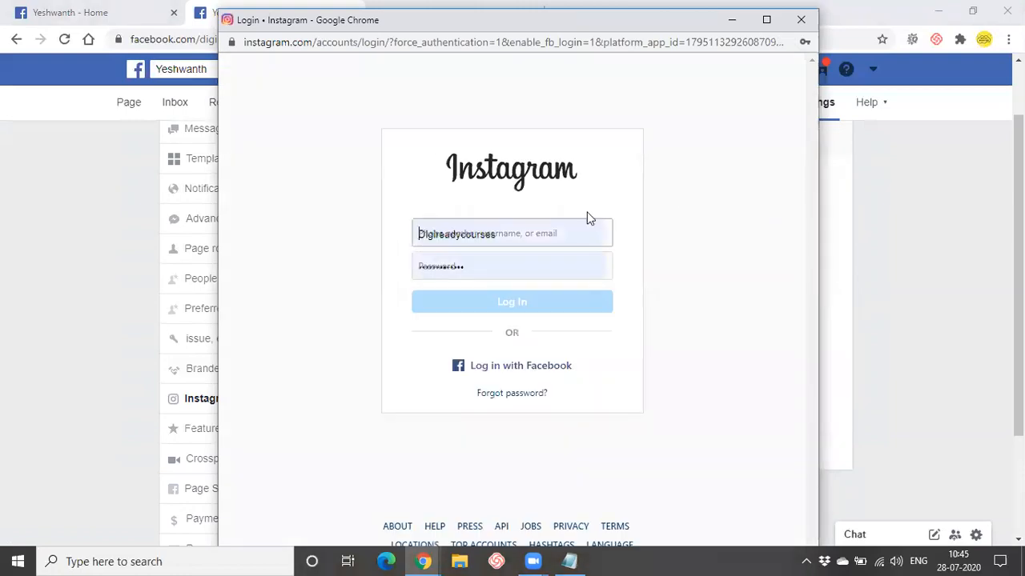
click(522, 229)
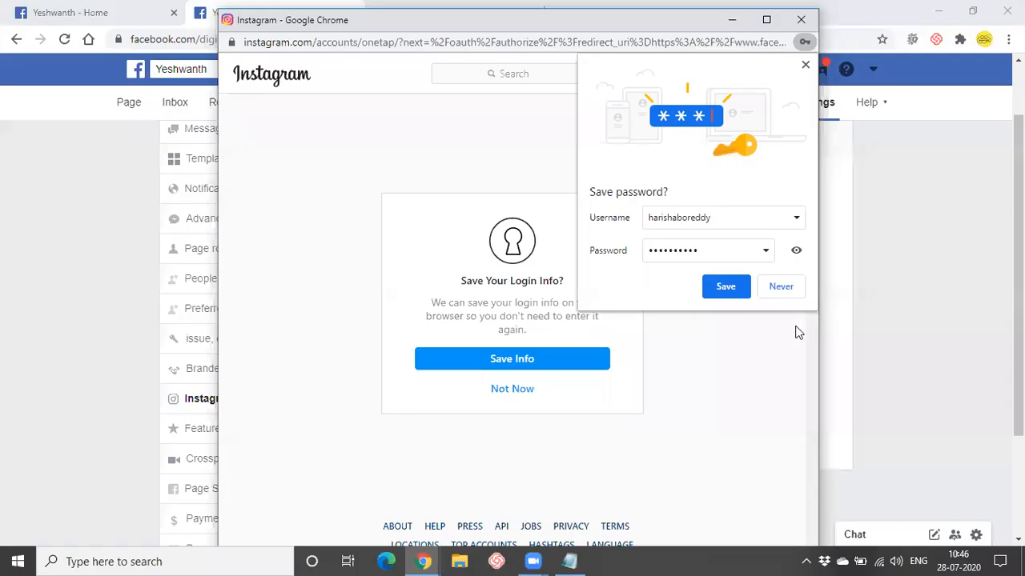
click(780, 286)
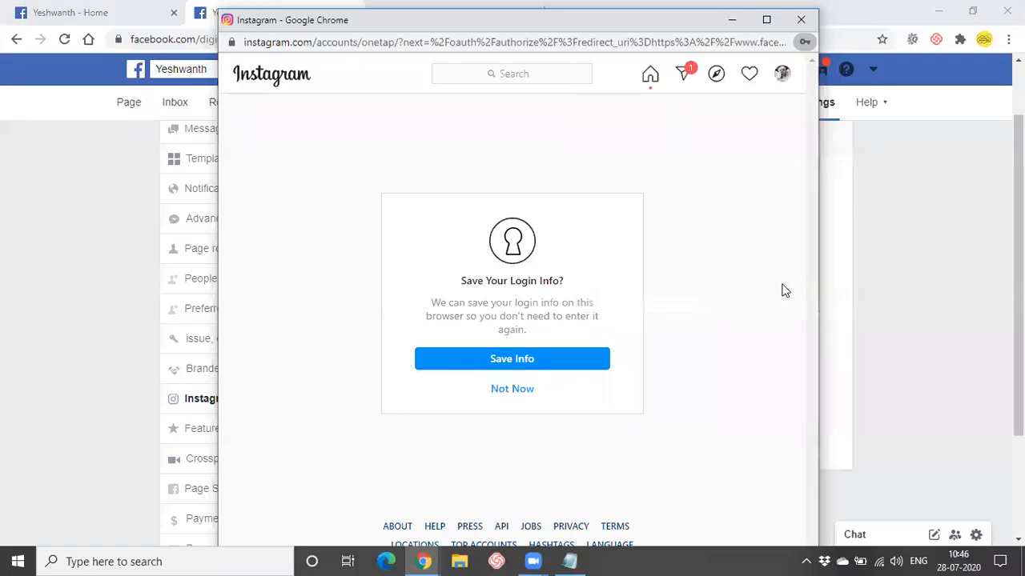
click(731, 20)
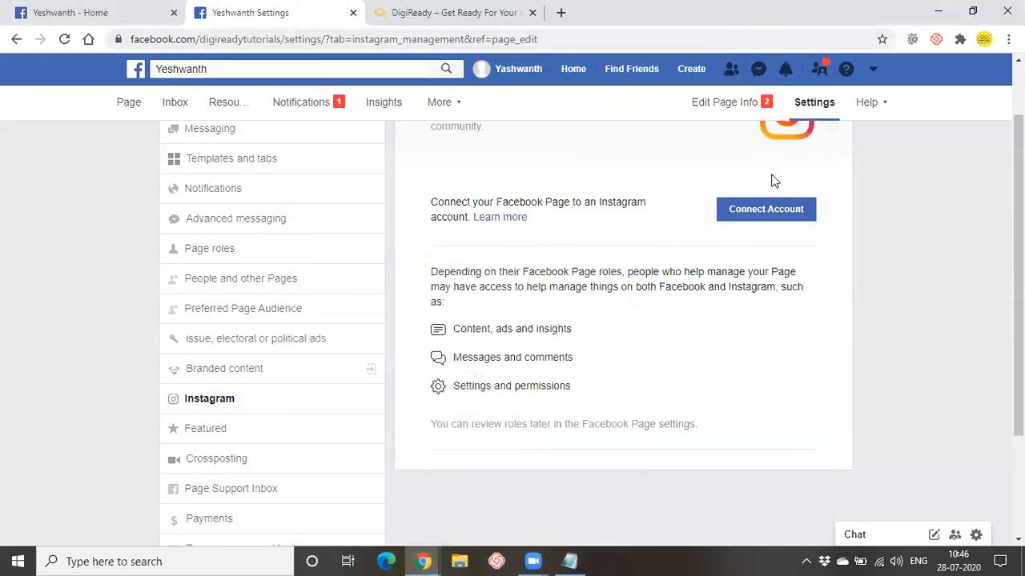
scroll(718, 410, up, 1)
scroll(717, 412, down, 2)
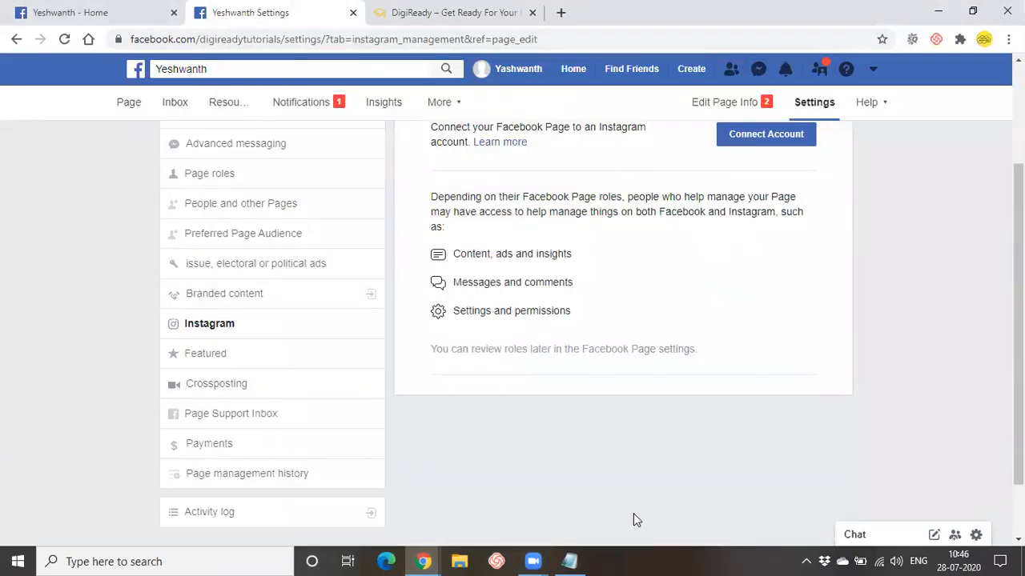
mouse_move(425, 562)
click(517, 460)
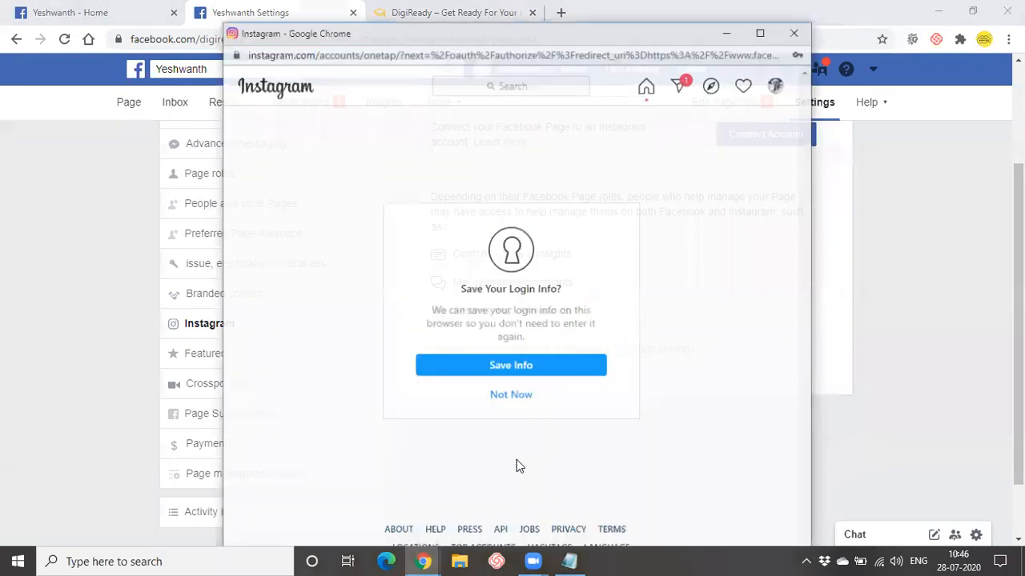
click(505, 389)
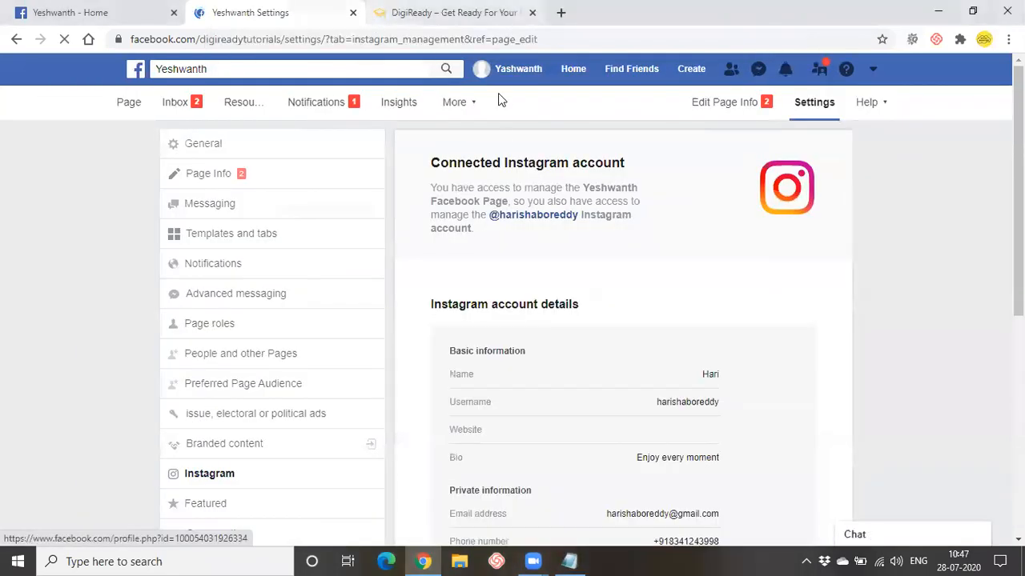
scroll(665, 293, down, 2)
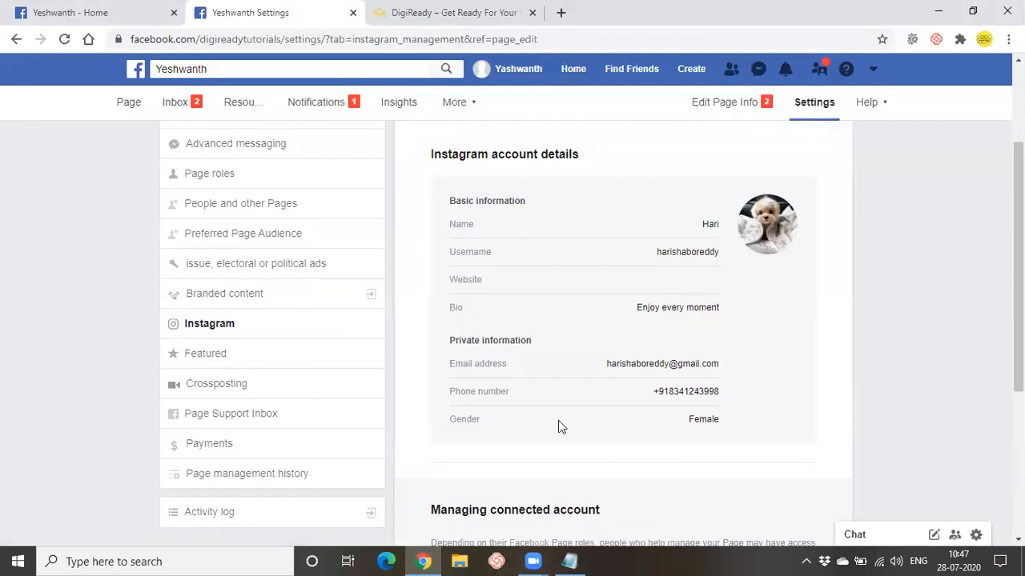
scroll(643, 289, down, 4)
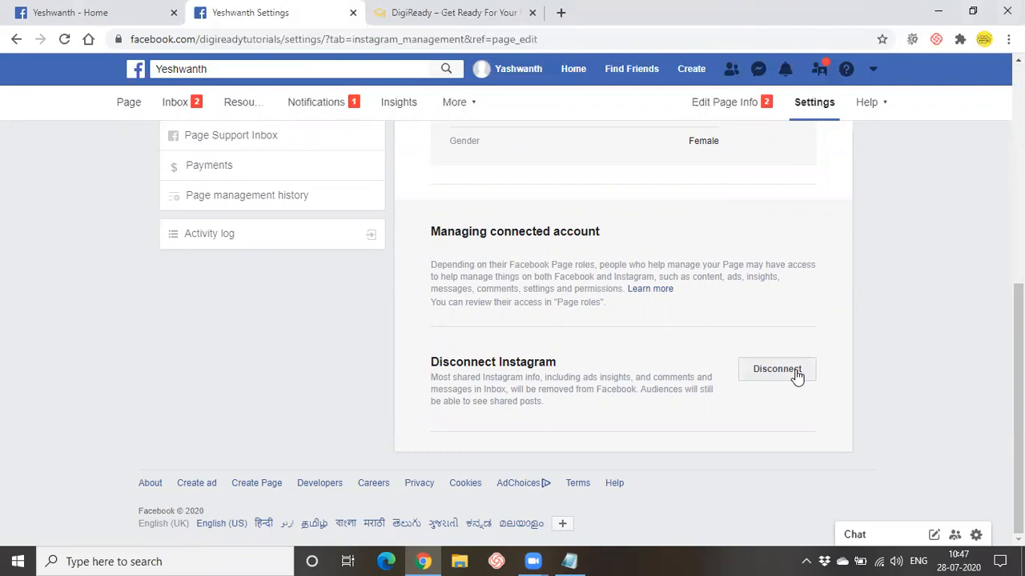
scroll(513, 268, up, 2)
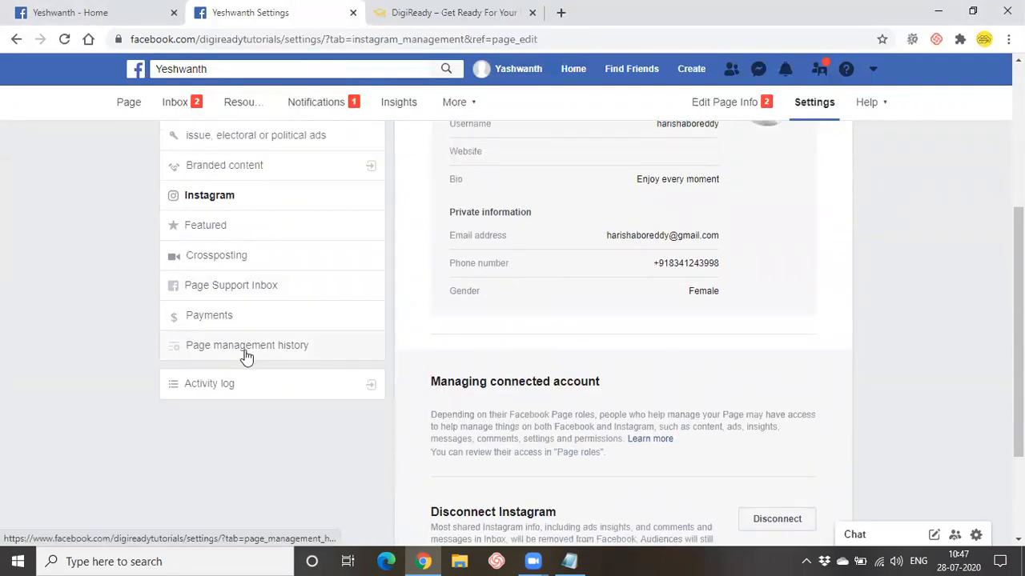
scroll(244, 355, up, 2)
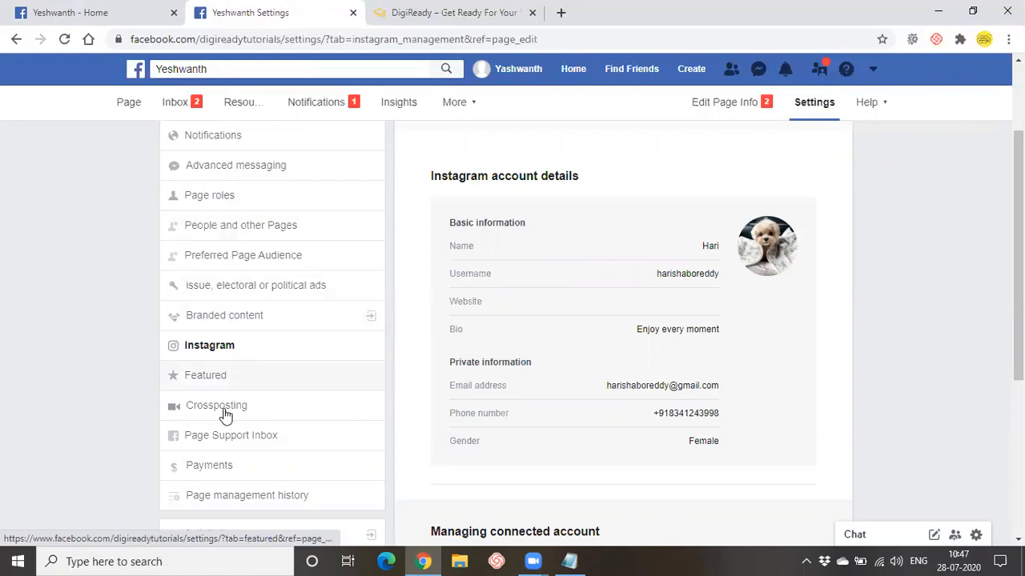
scroll(244, 312, down, 1)
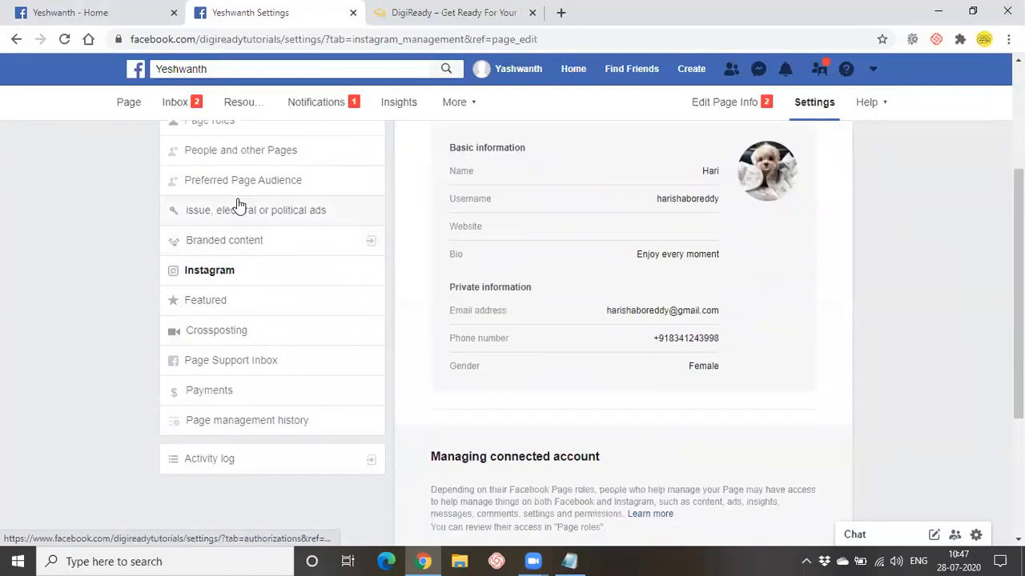
- Show the Crossposting settings and focus the empty Add Page field, scrolling through the section
click(248, 340)
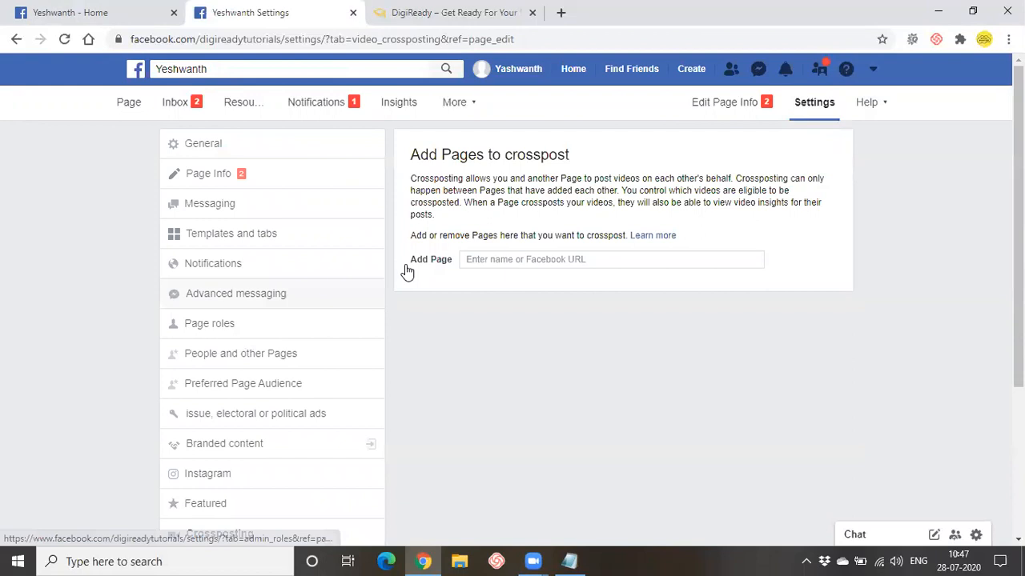
click(546, 262)
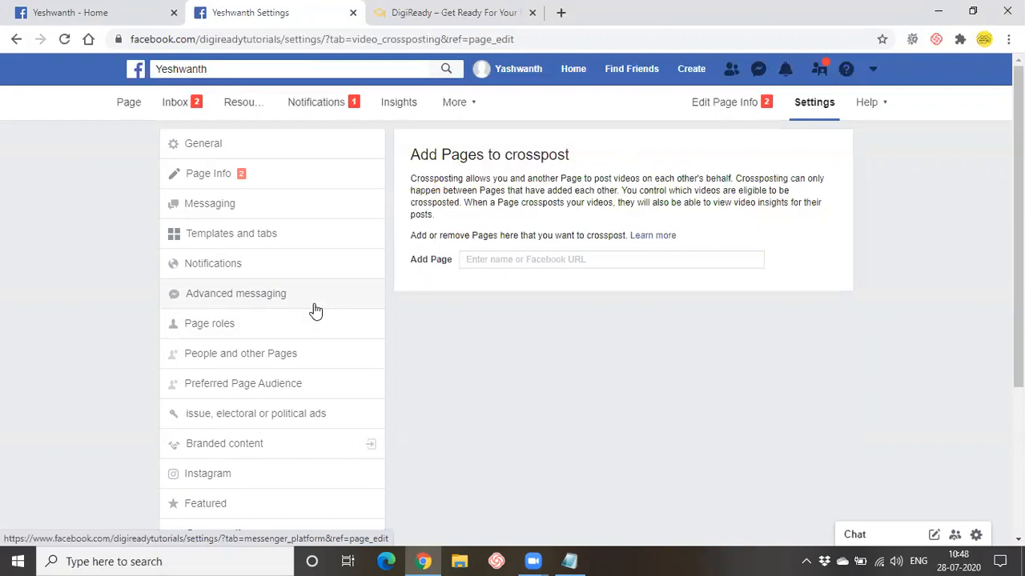
scroll(296, 306, down, 1)
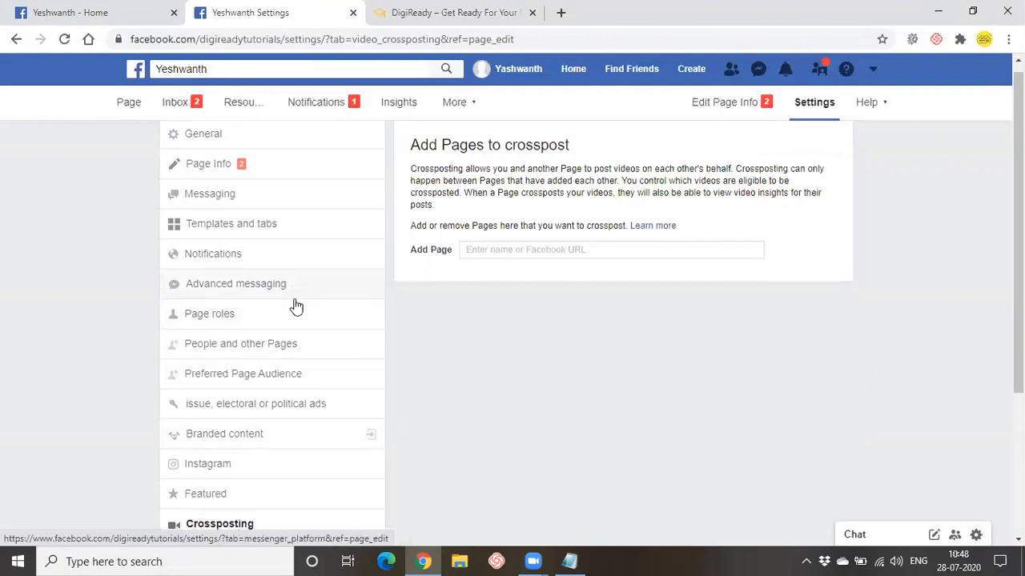
scroll(296, 307, down, 3)
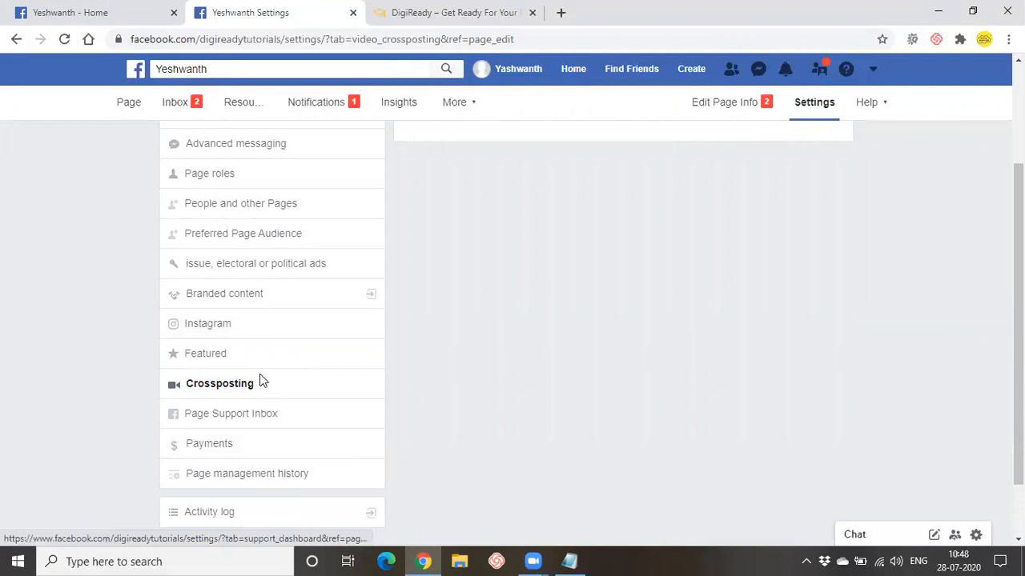
scroll(239, 516, down, 1)
scroll(235, 502, up, 1)
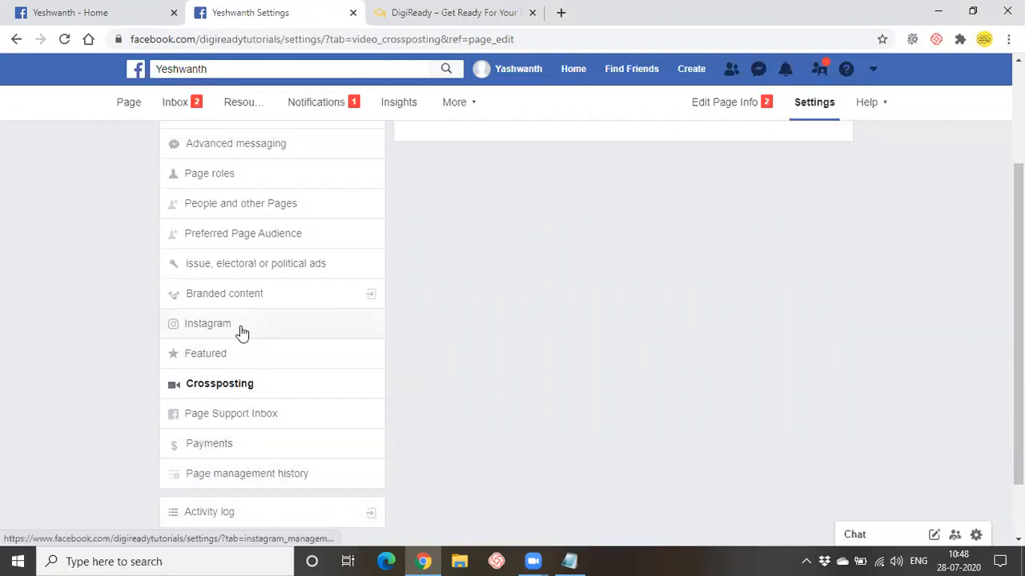
scroll(238, 336, up, 1)
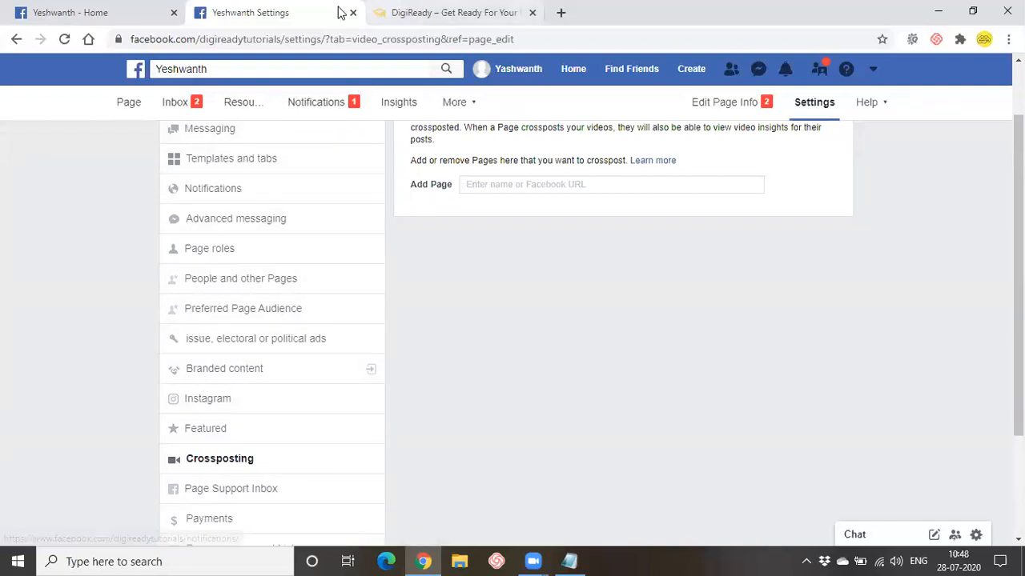
- Switch to the other saved Facebook account and go to its Odmttelugu Page
click(84, 11)
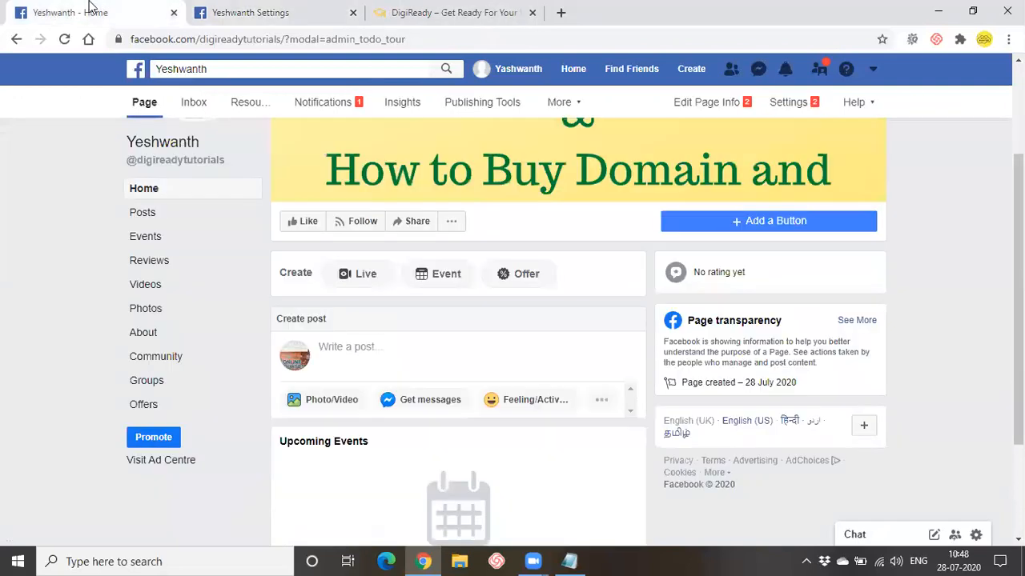
click(818, 71)
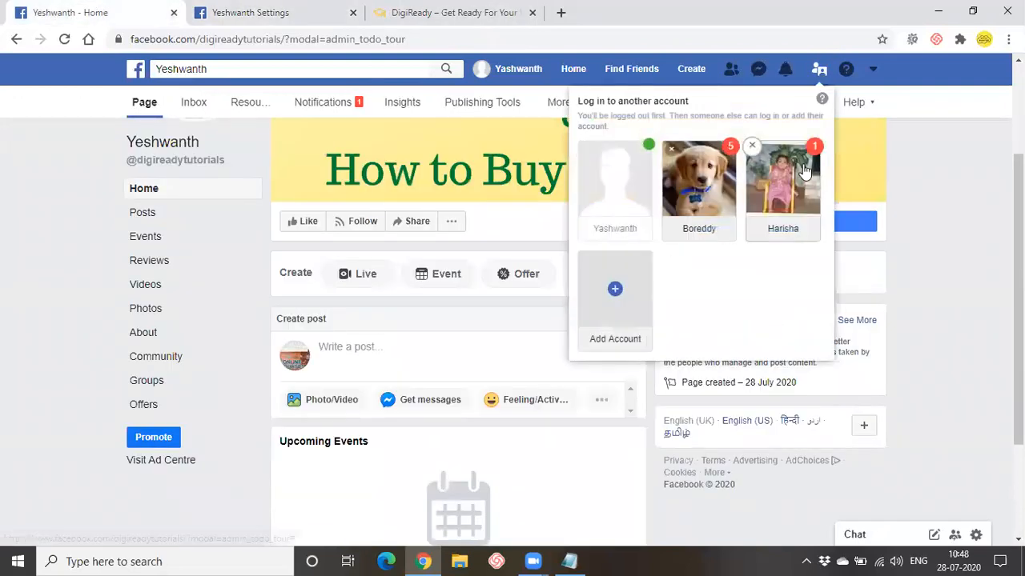
click(804, 172)
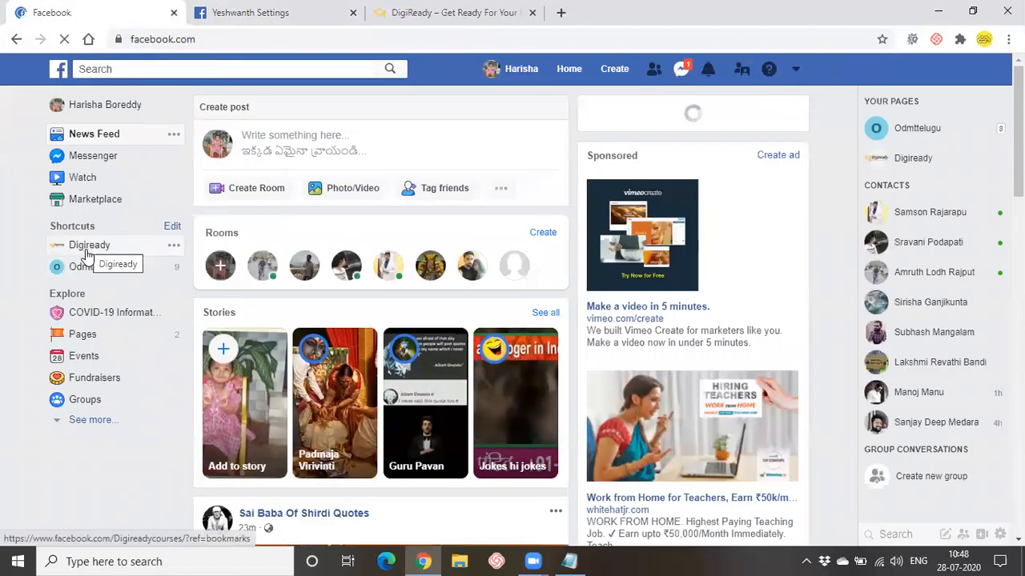
click(84, 271)
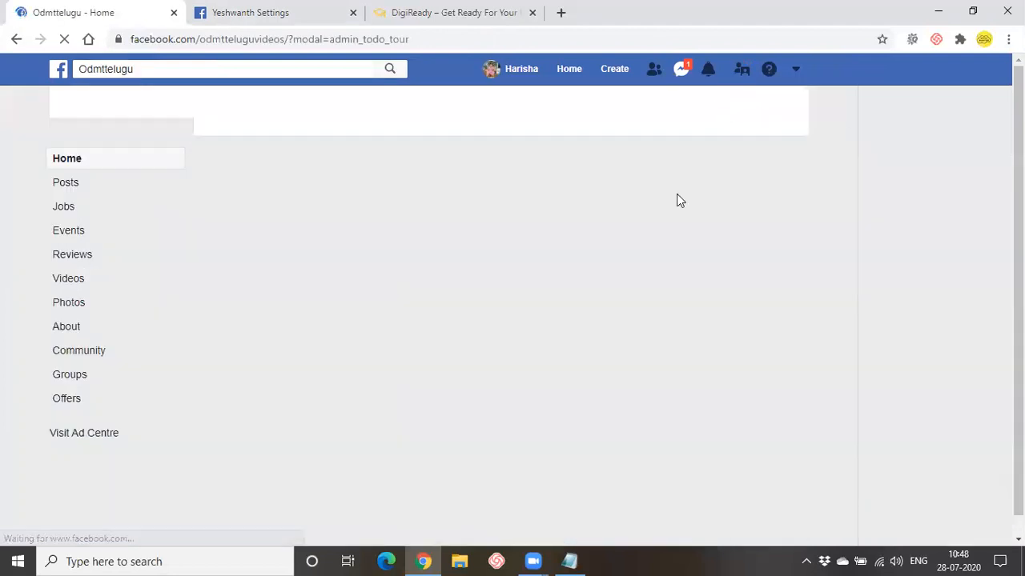
- Show Odmttelugu's WhatsApp settings and highlight the 'WhatsApp as Page button' heading
click(739, 106)
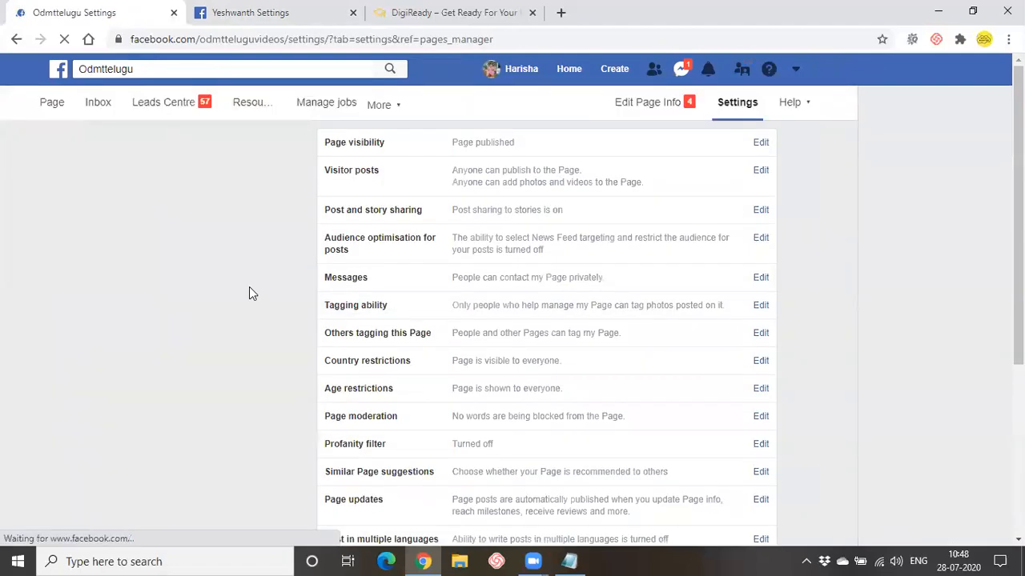
scroll(249, 312, down, 2)
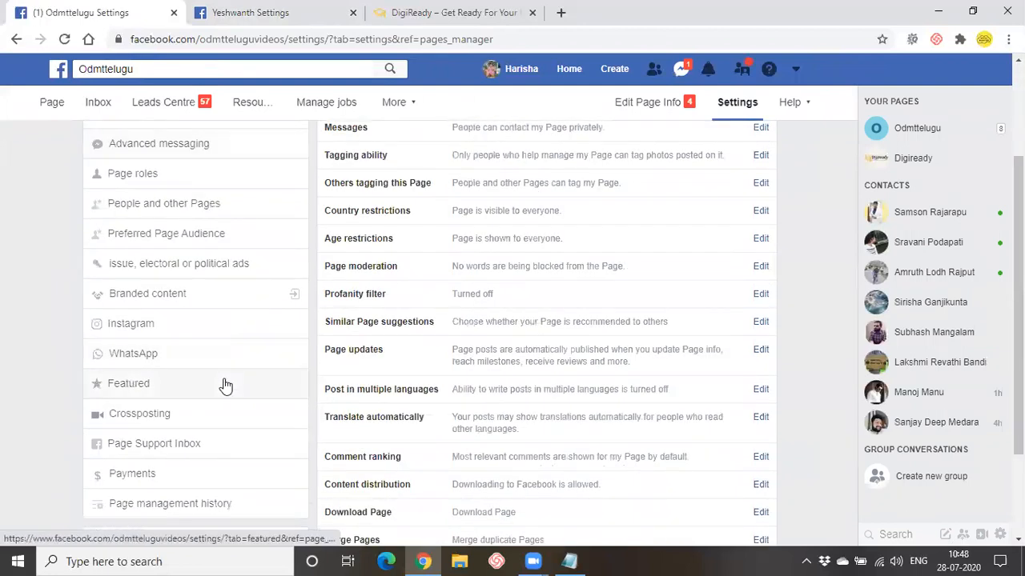
click(196, 346)
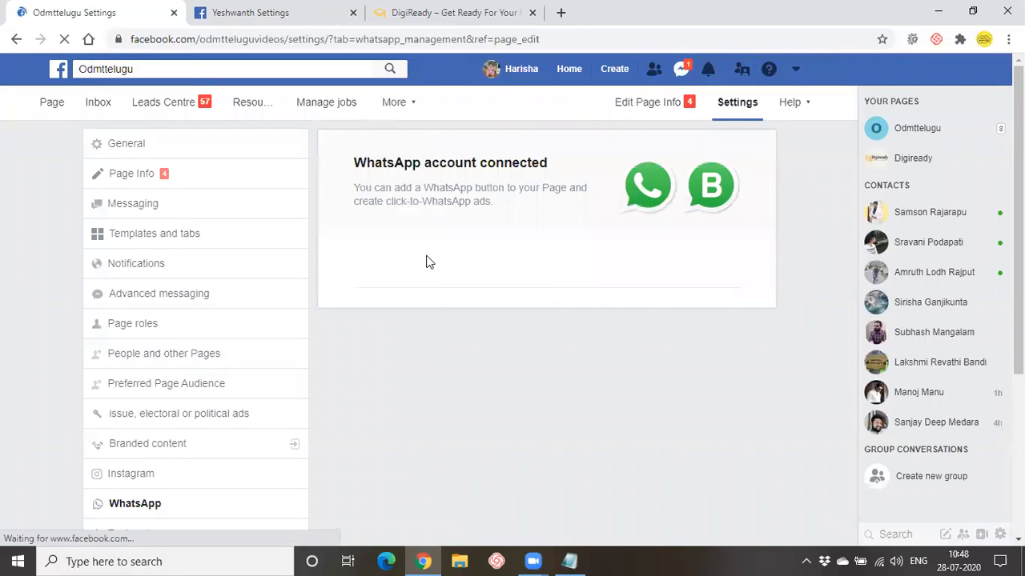
scroll(630, 359, down, 1)
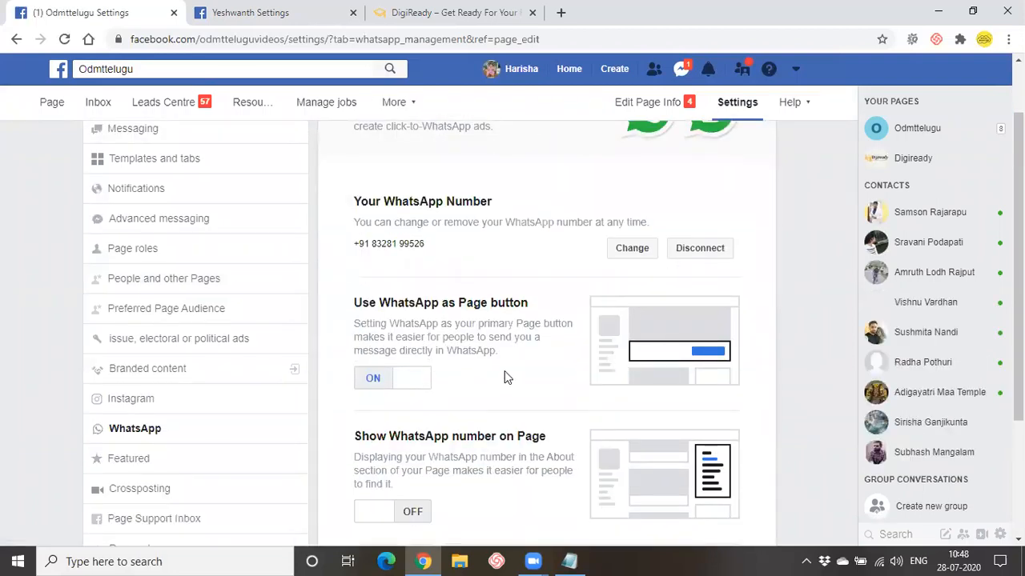
drag(379, 302, 534, 303)
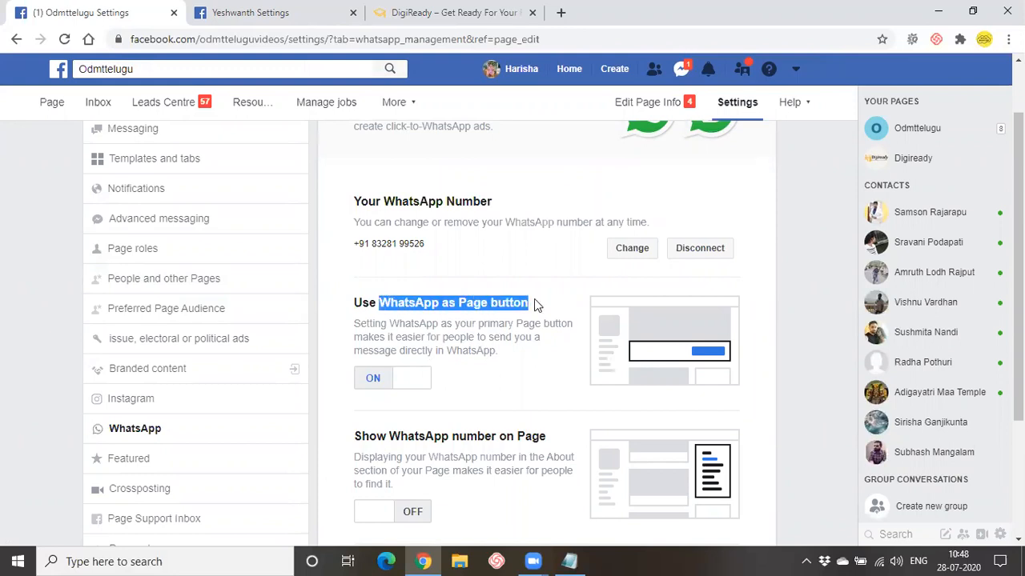
click(536, 349)
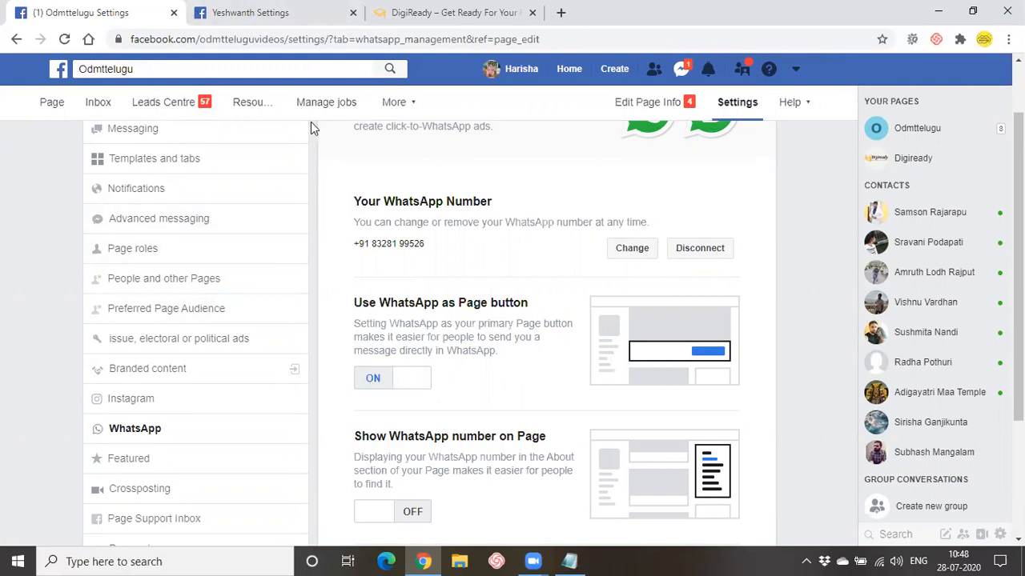
- Duplicate the Odmttelugu settings tab to view the Page, then return to its WhatsApp settings
right_click(144, 18)
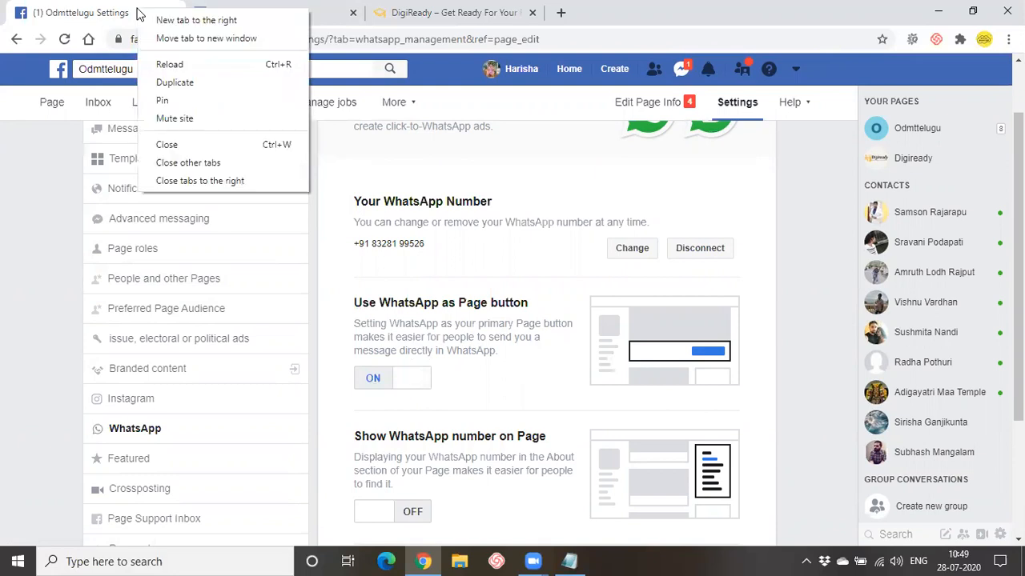
click(170, 82)
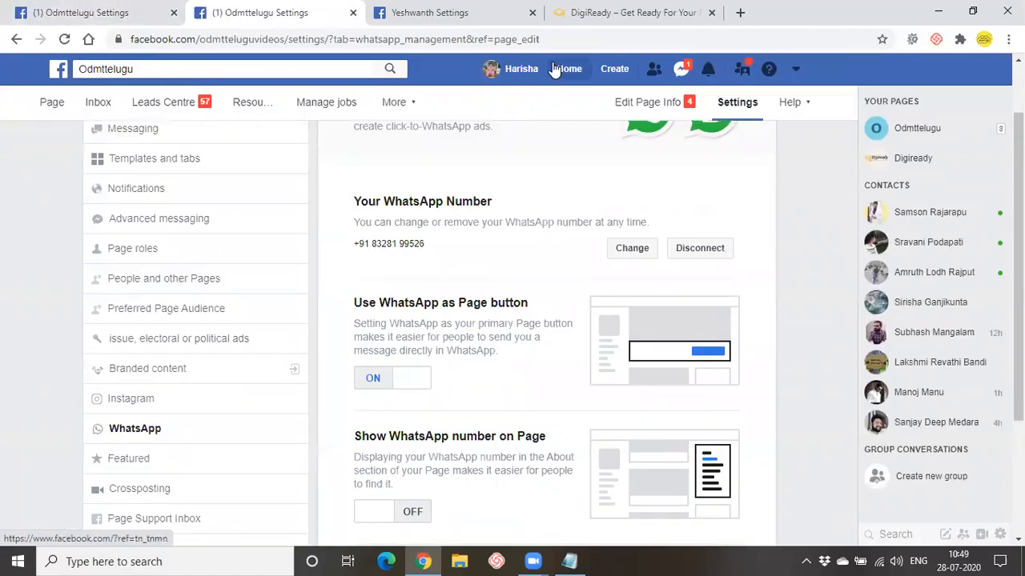
click(50, 102)
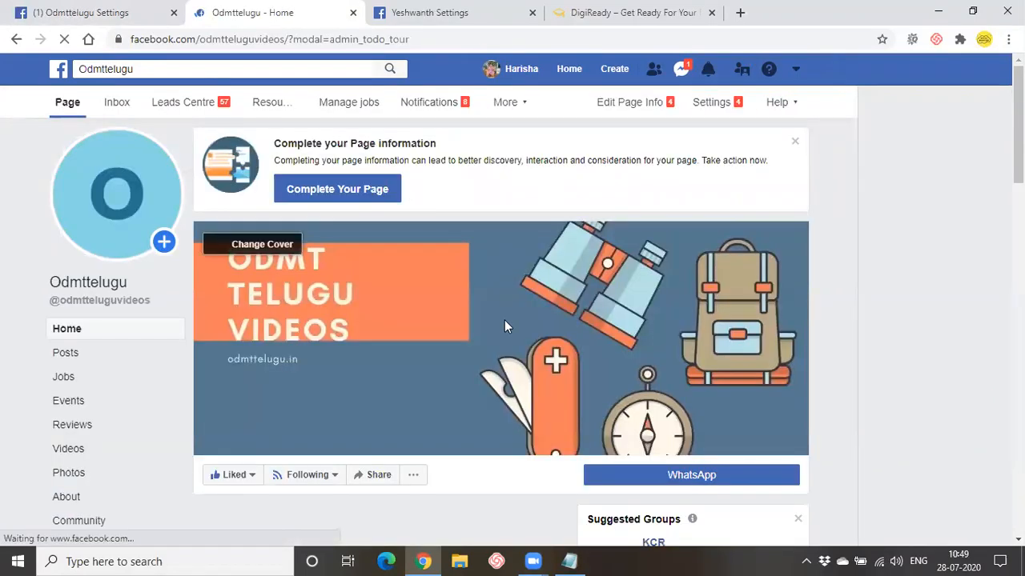
scroll(505, 321, down, 3)
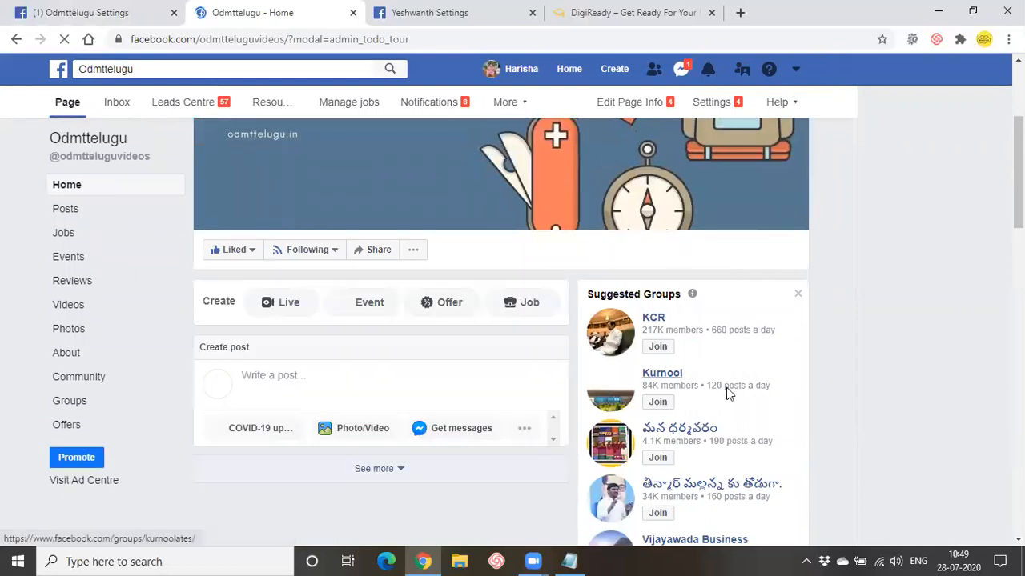
mouse_move(659, 259)
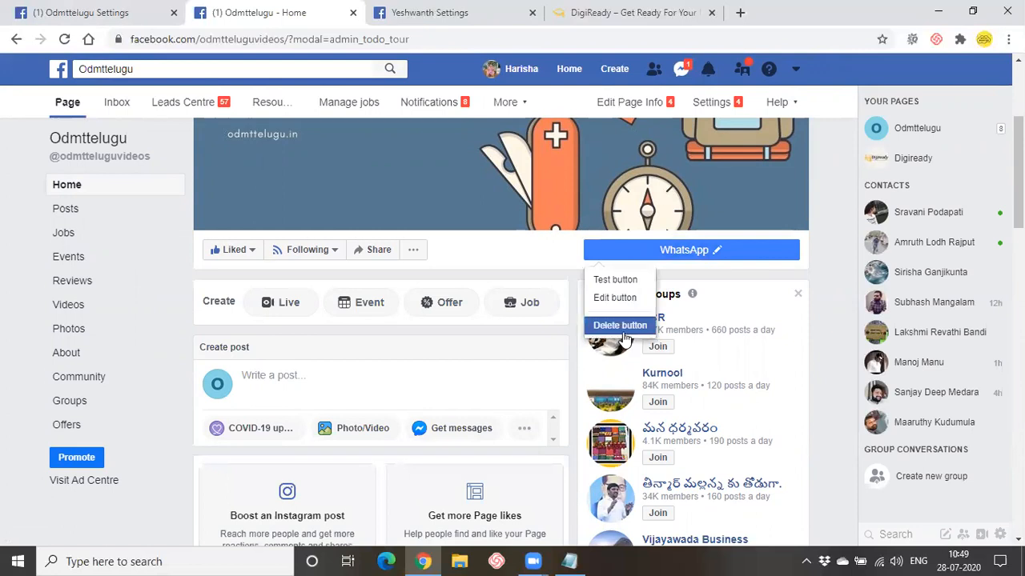
click(144, 9)
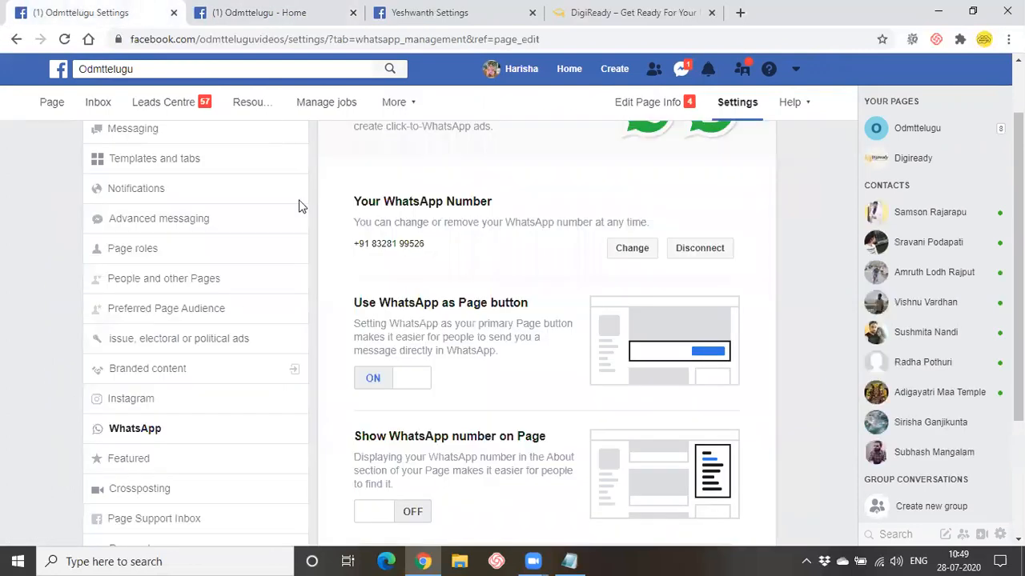
scroll(293, 377, down, 3)
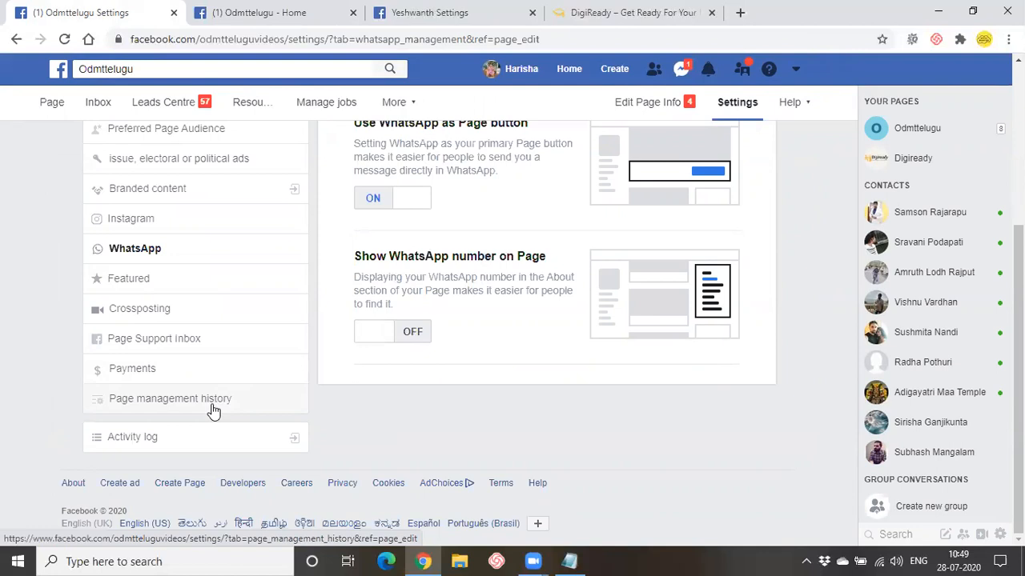
scroll(212, 410, up, 1)
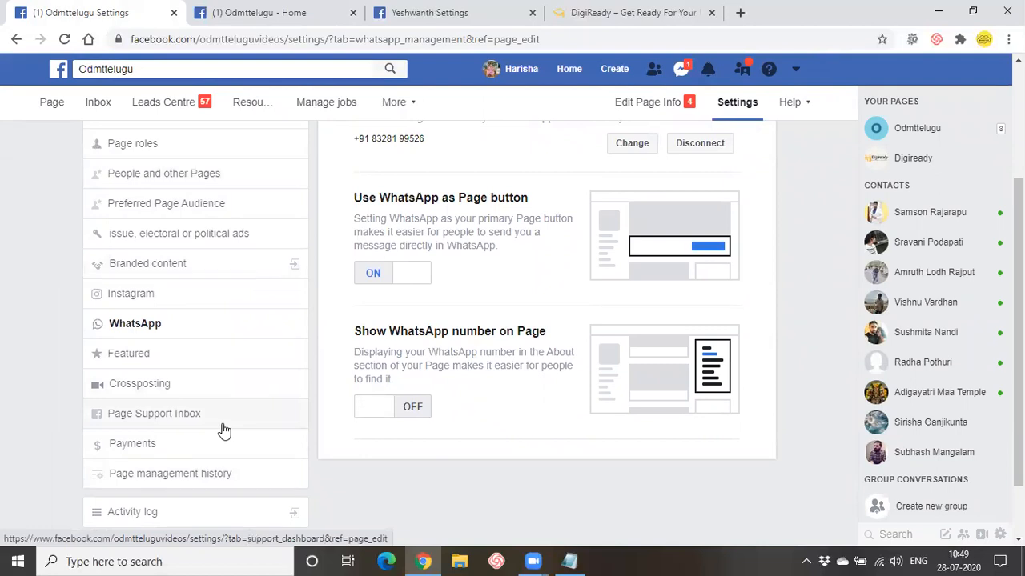
- Browse the people and Pages that like Odmttelugu, highlighting the text about removing people
click(159, 185)
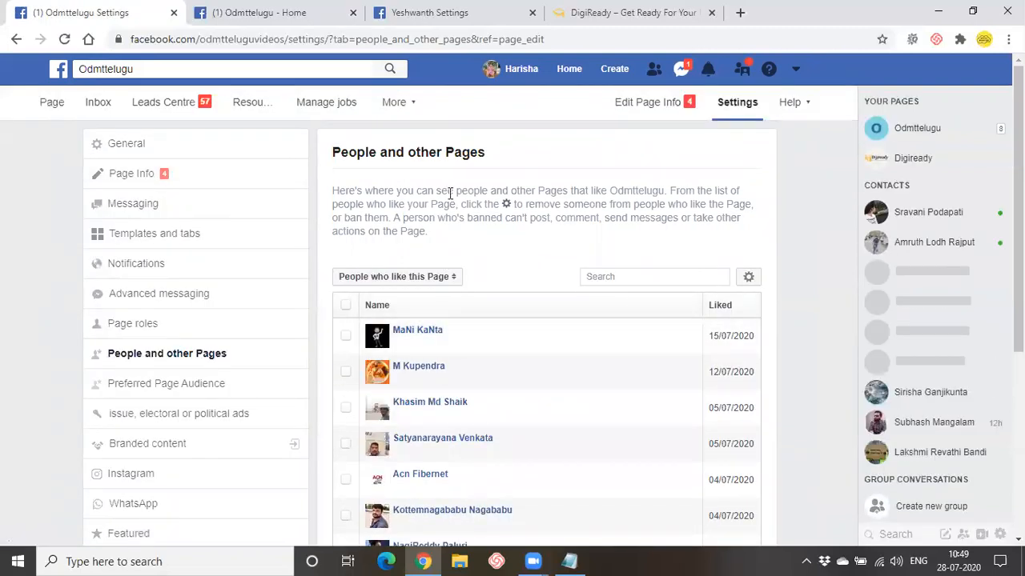
scroll(438, 333, down, 1)
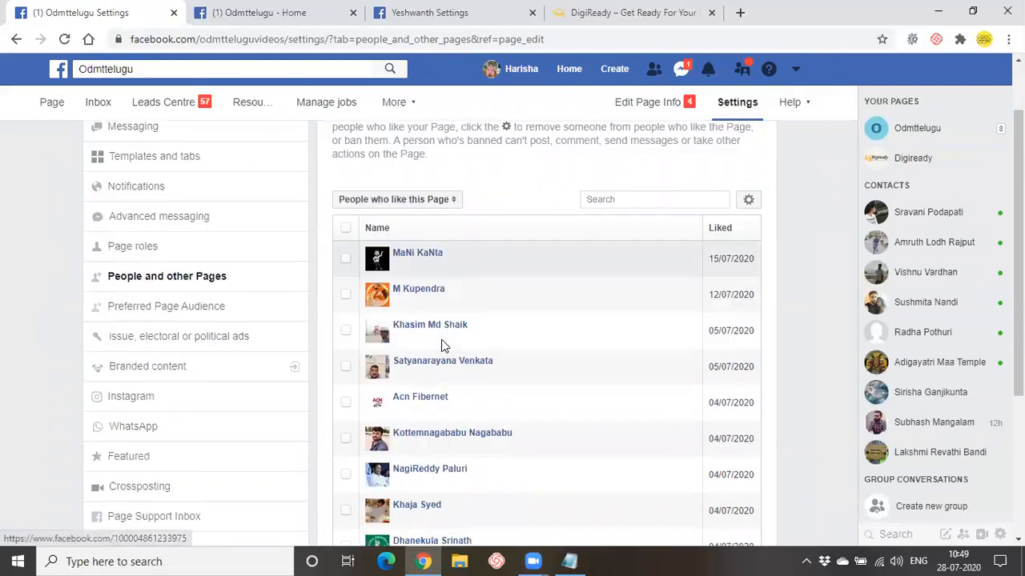
scroll(441, 339, down, 3)
scroll(456, 418, up, 4)
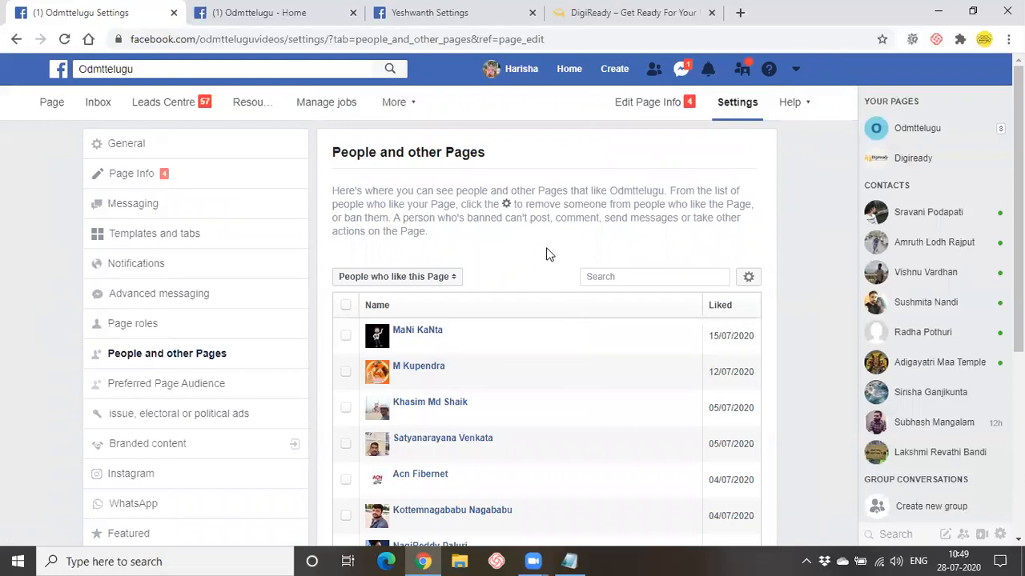
drag(529, 204, 764, 209)
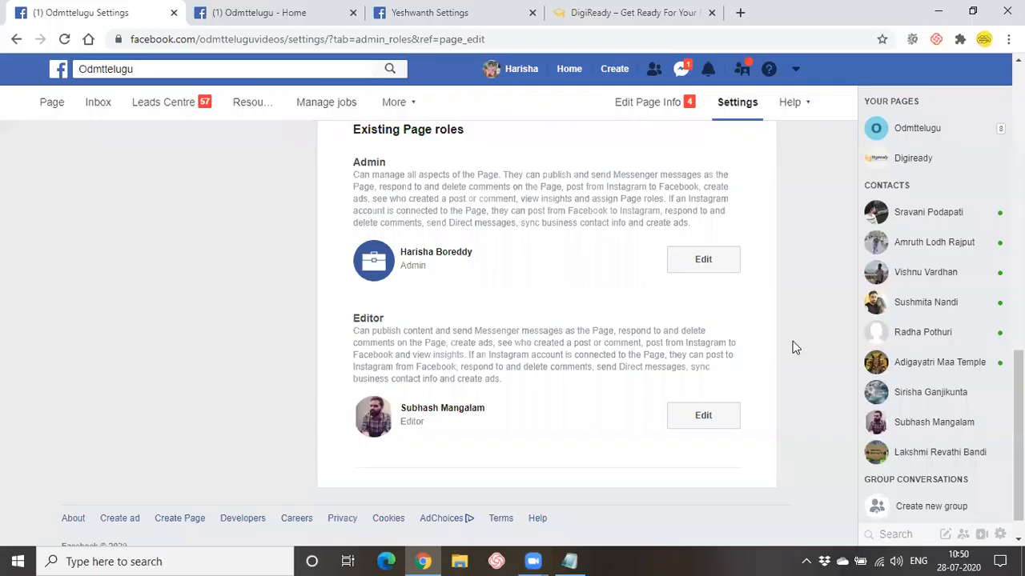
scroll(793, 341, up, 1)
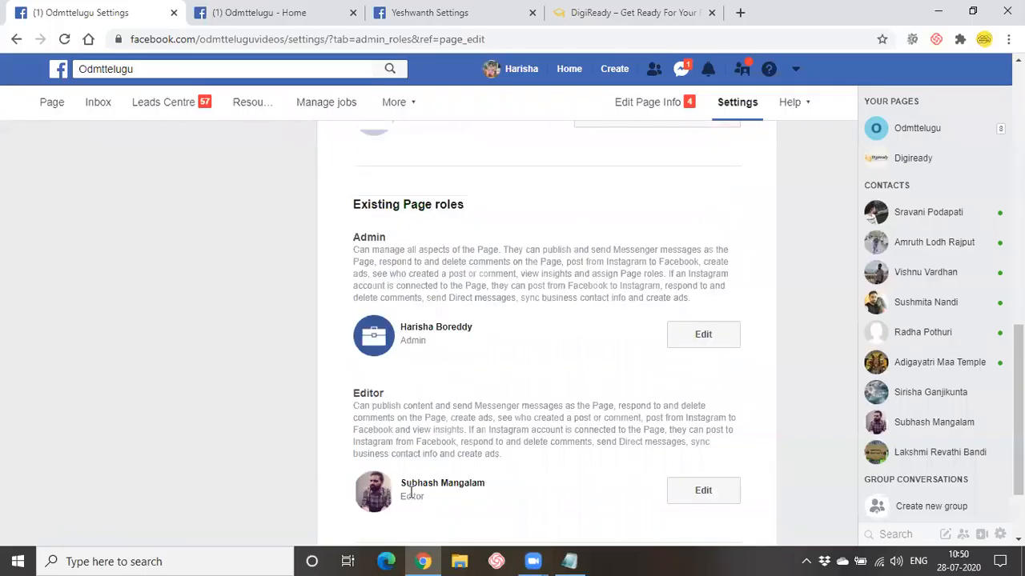
scroll(392, 407, up, 2)
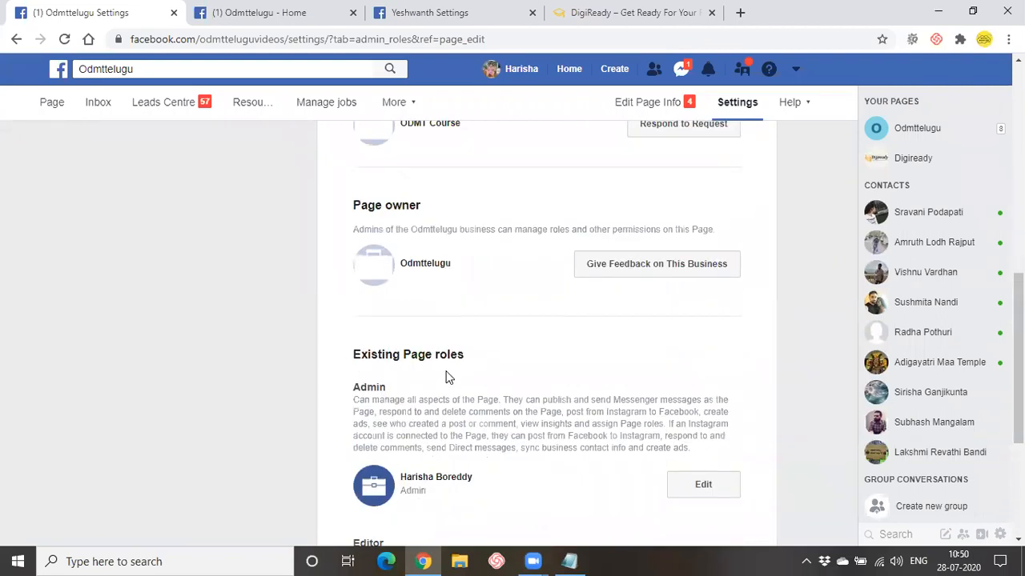
scroll(449, 378, up, 8)
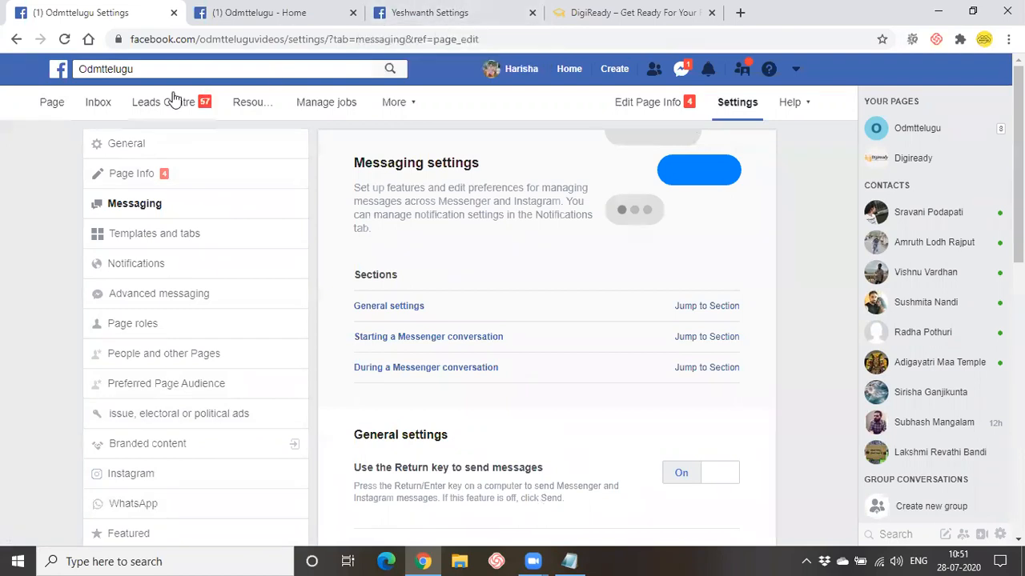
- Return to Odmttelugu's home timeline, discard a started post, and scroll back to the top
click(52, 102)
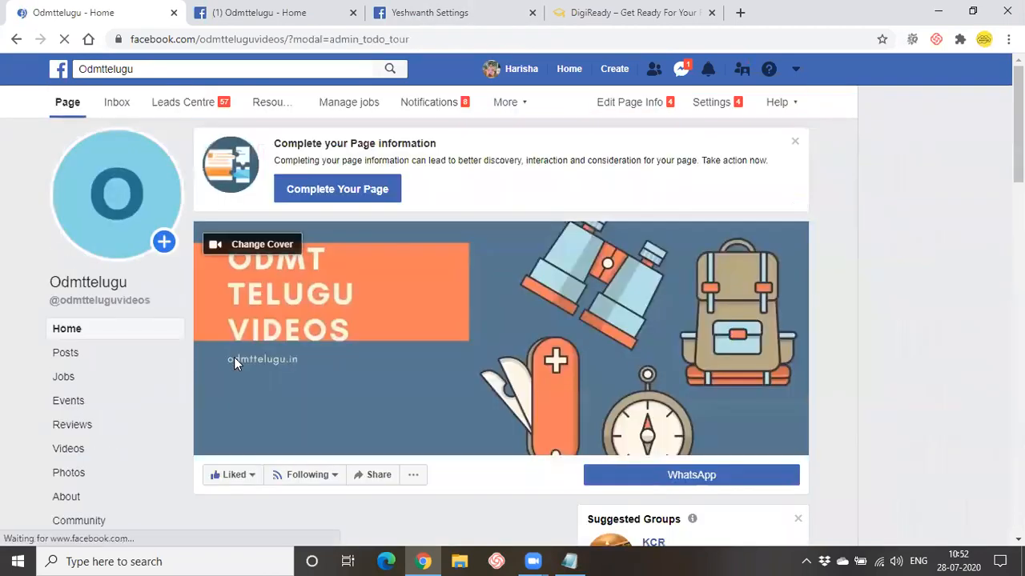
scroll(235, 364, down, 2)
scroll(234, 357, down, 2)
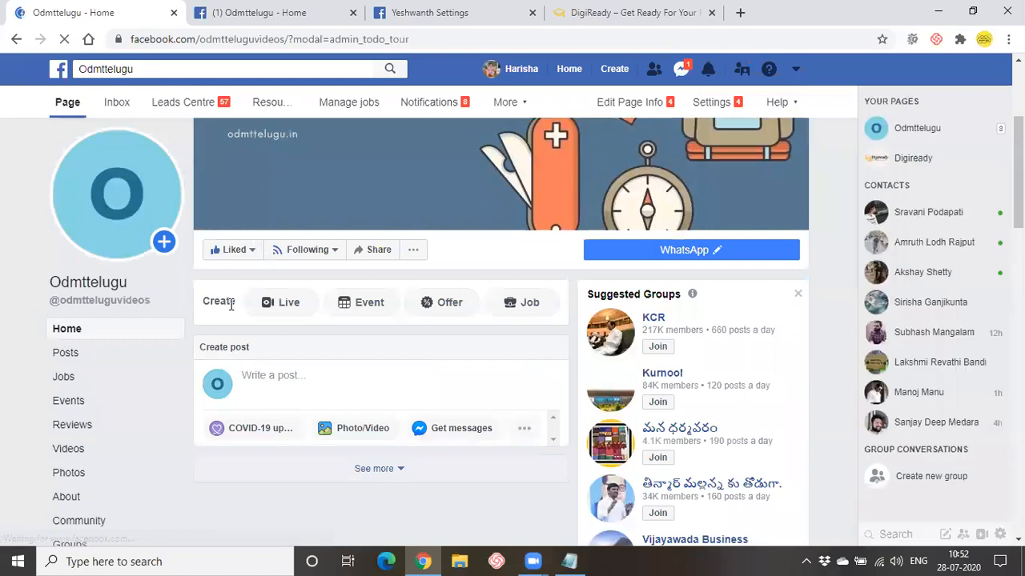
click(305, 382)
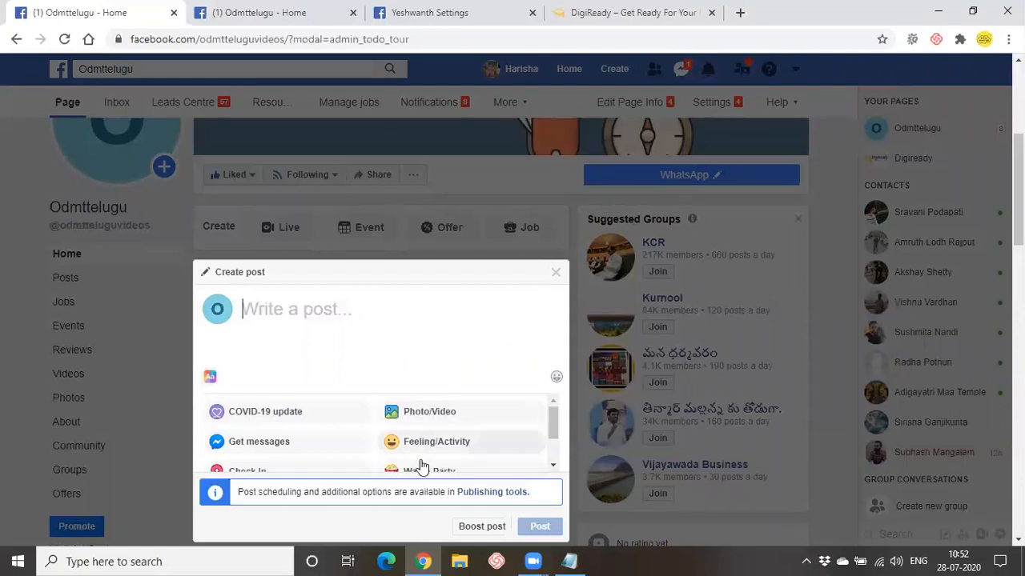
click(551, 276)
scroll(573, 444, down, 5)
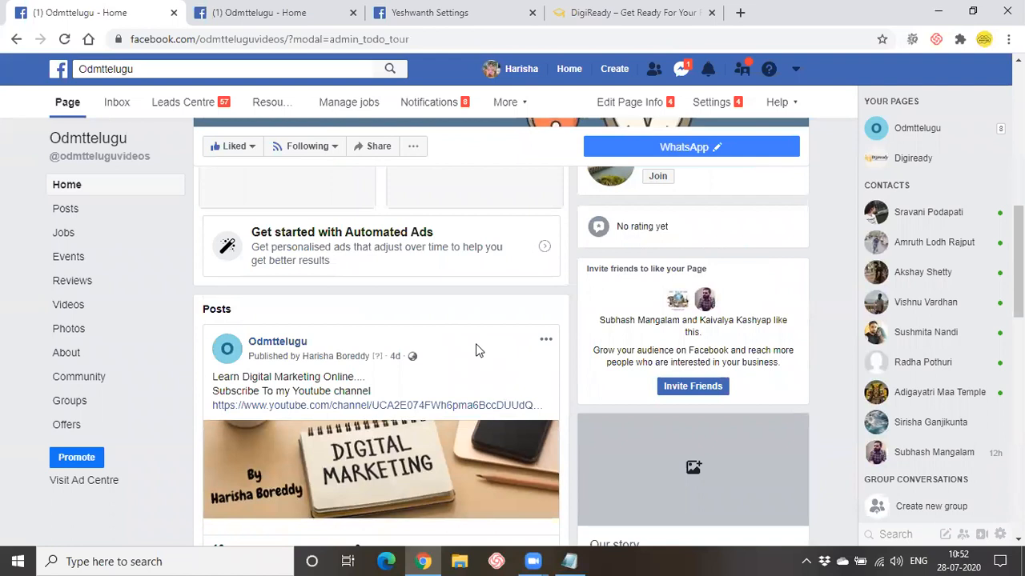
scroll(475, 350, down, 3)
scroll(449, 402, up, 5)
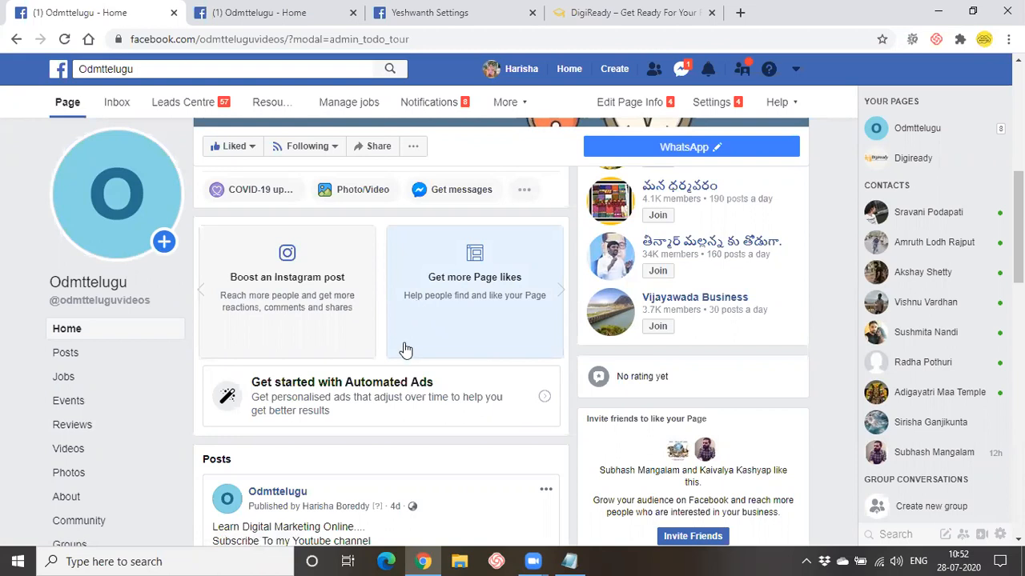
scroll(405, 350, up, 1)
scroll(406, 350, up, 5)
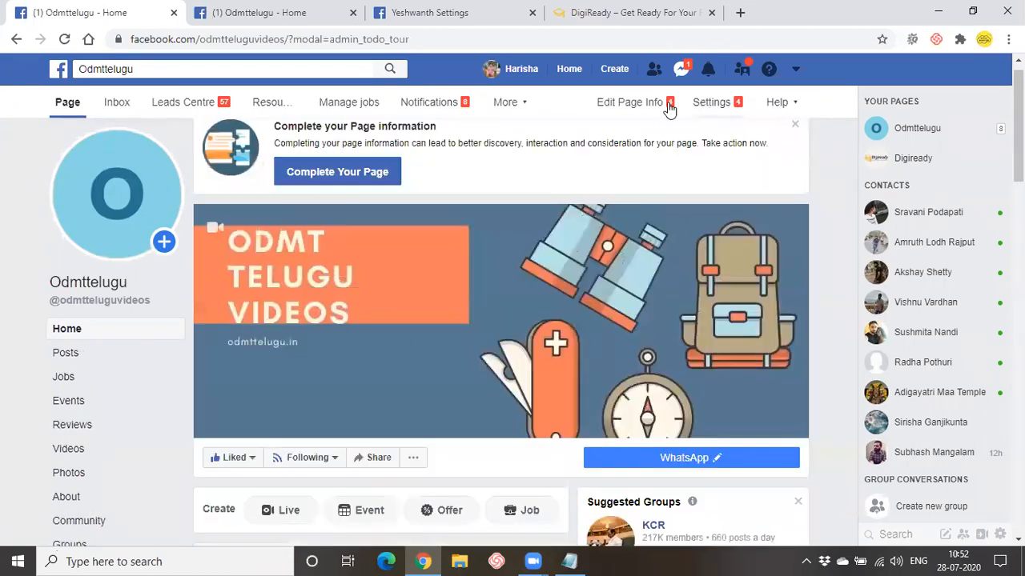
scroll(581, 196, up, 1)
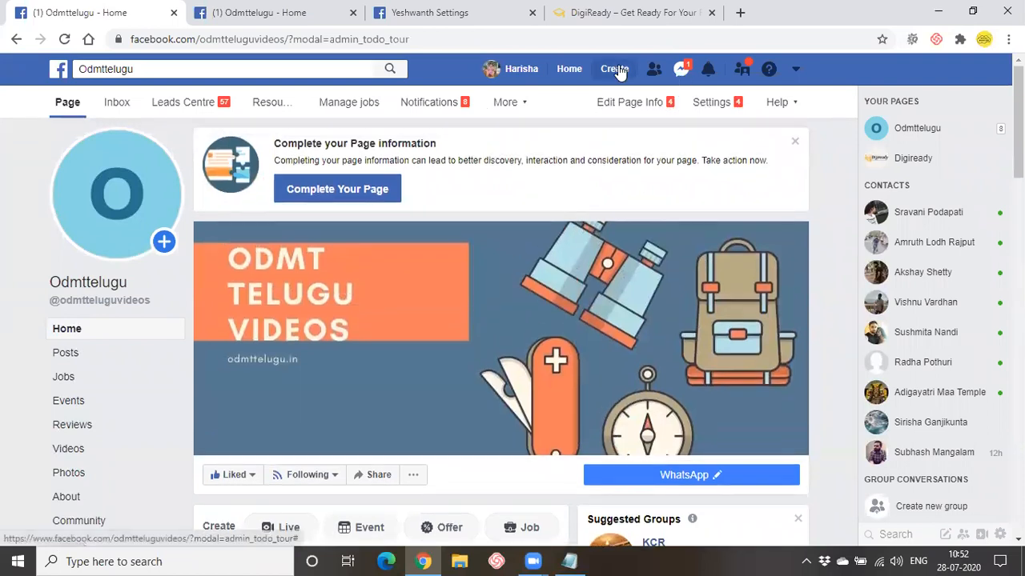
- Choose Group from the top bar's Create menu to start a new group
click(616, 71)
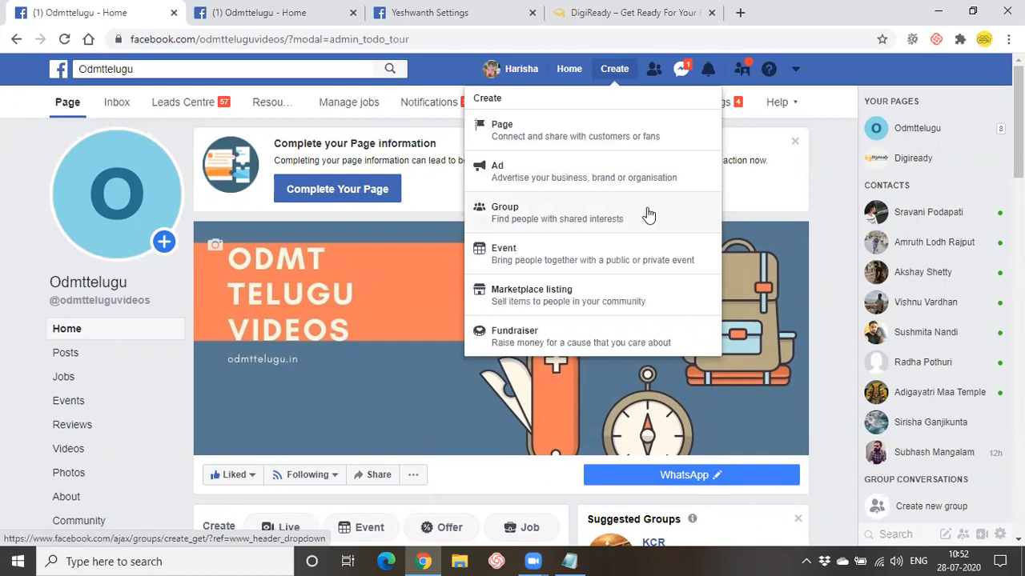
click(608, 475)
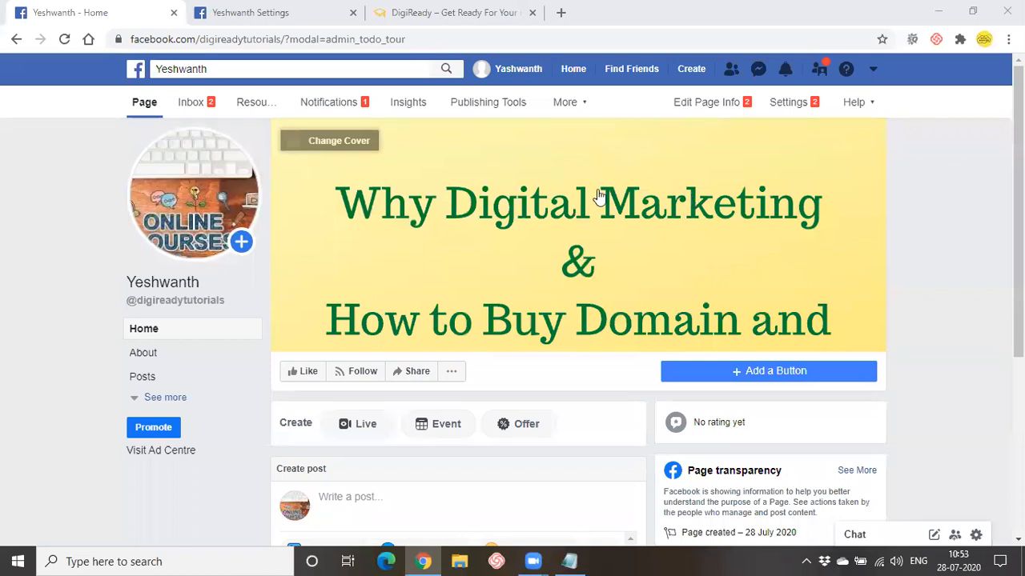
click(691, 69)
click(595, 217)
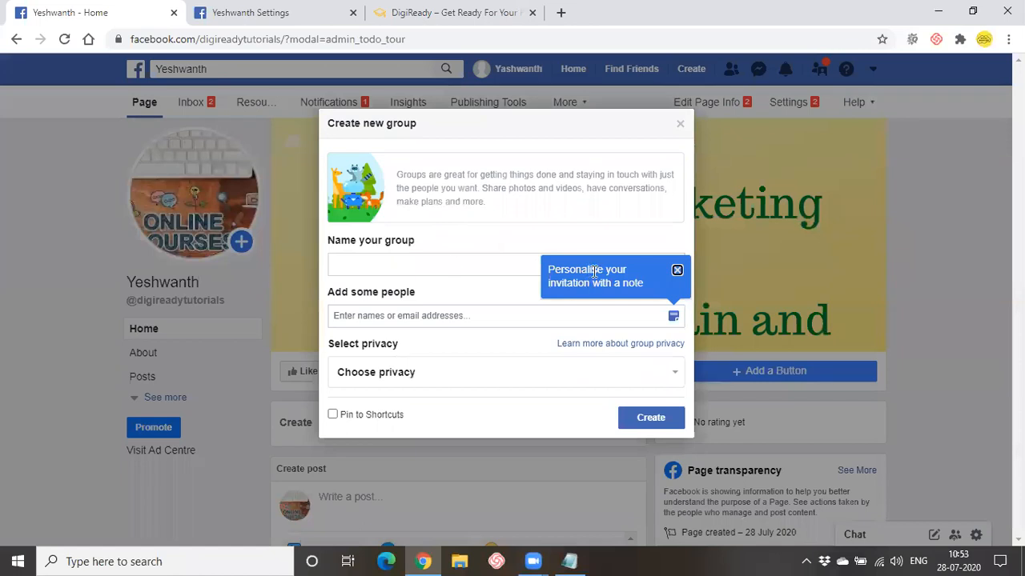
- Name the new group 'Yash group'
click(676, 271)
click(389, 270)
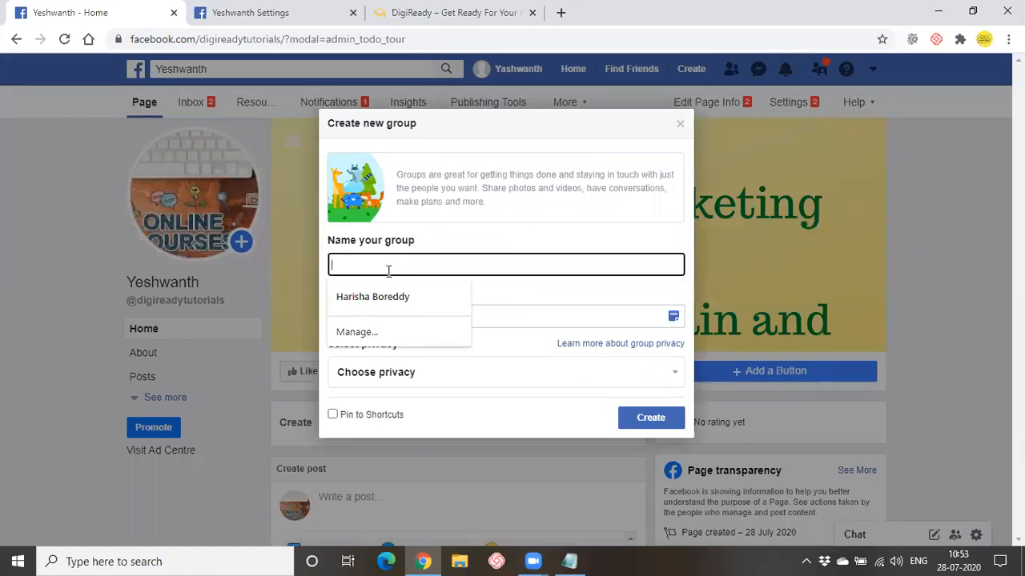
text(Y)
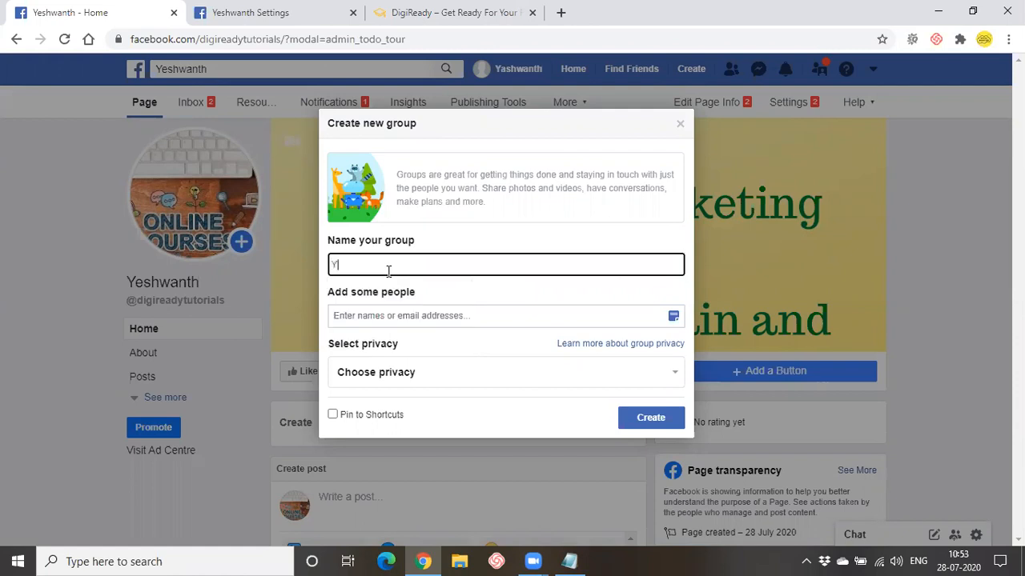
text(ash group)
click(377, 318)
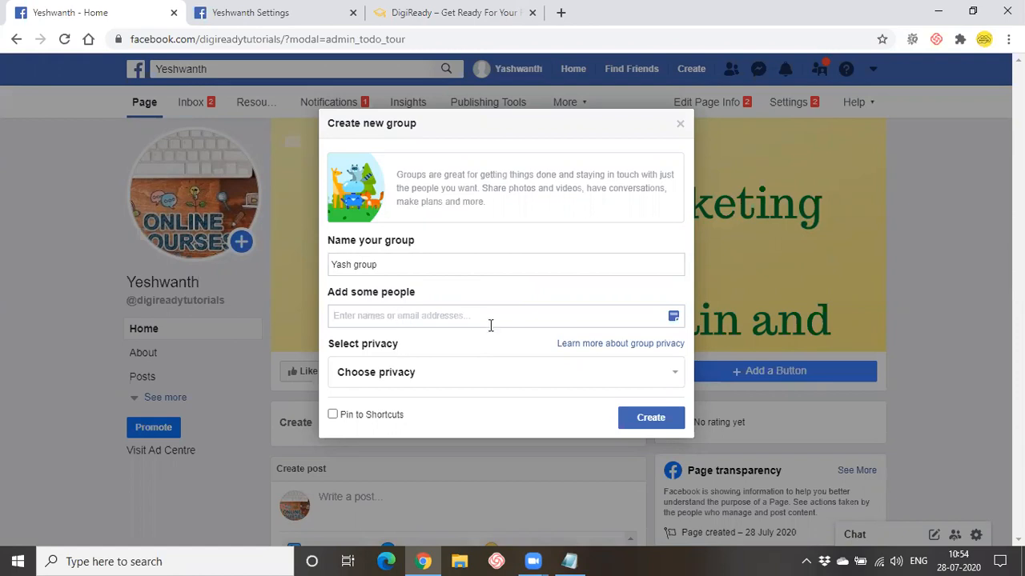
- Set the group's privacy to Private, keep it Visible, and create it
click(483, 383)
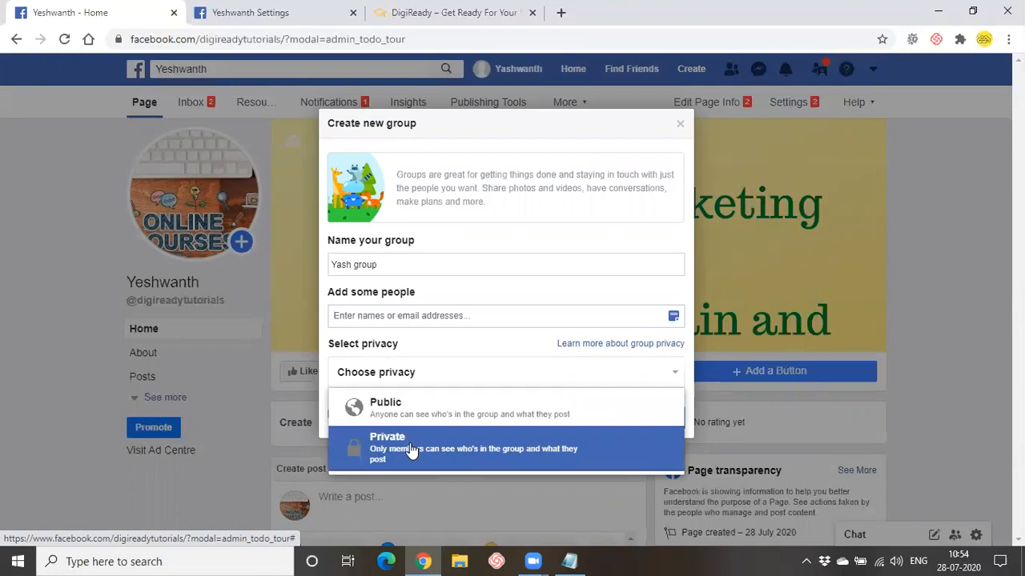
click(411, 450)
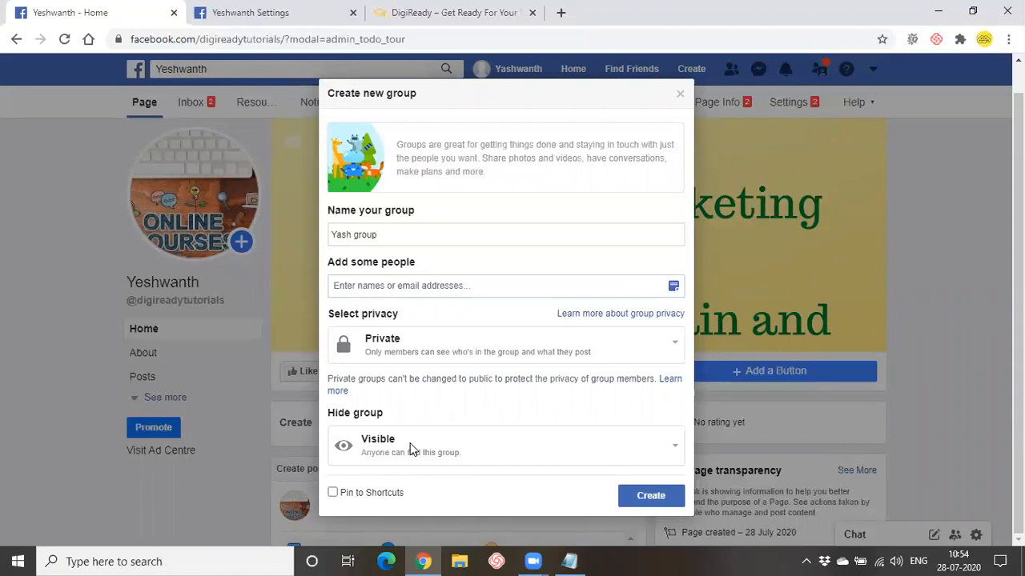
click(411, 450)
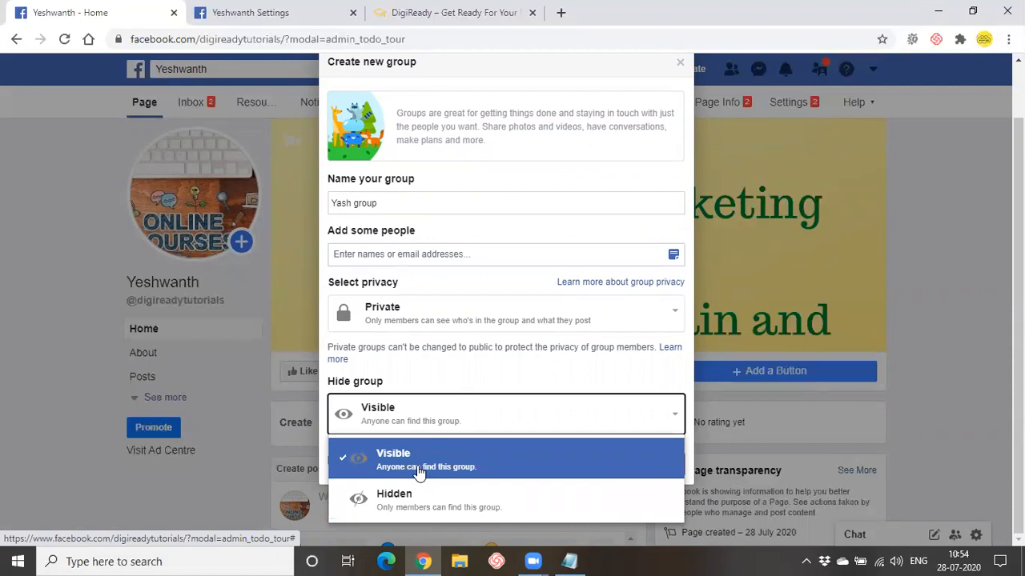
click(417, 471)
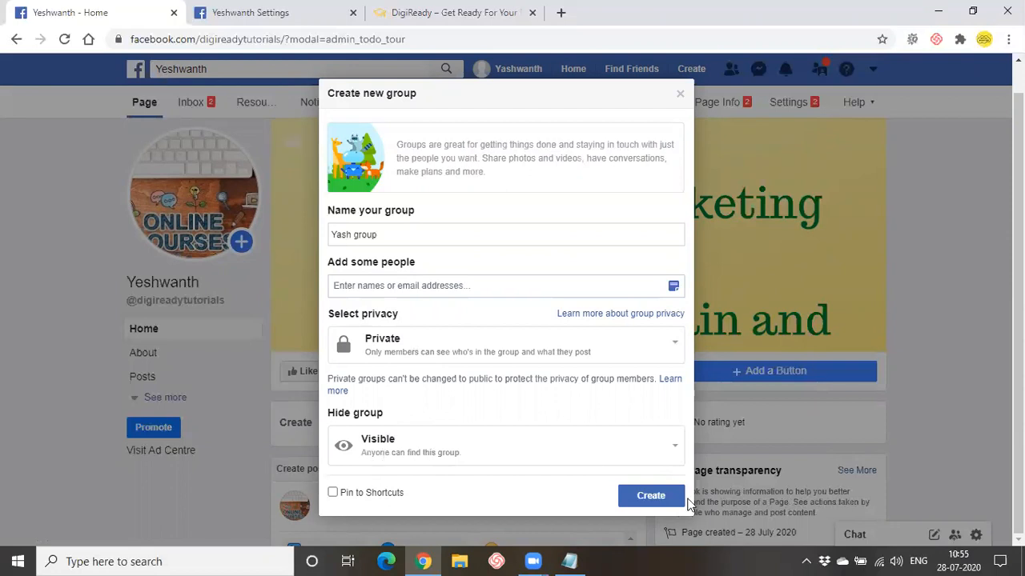
click(652, 497)
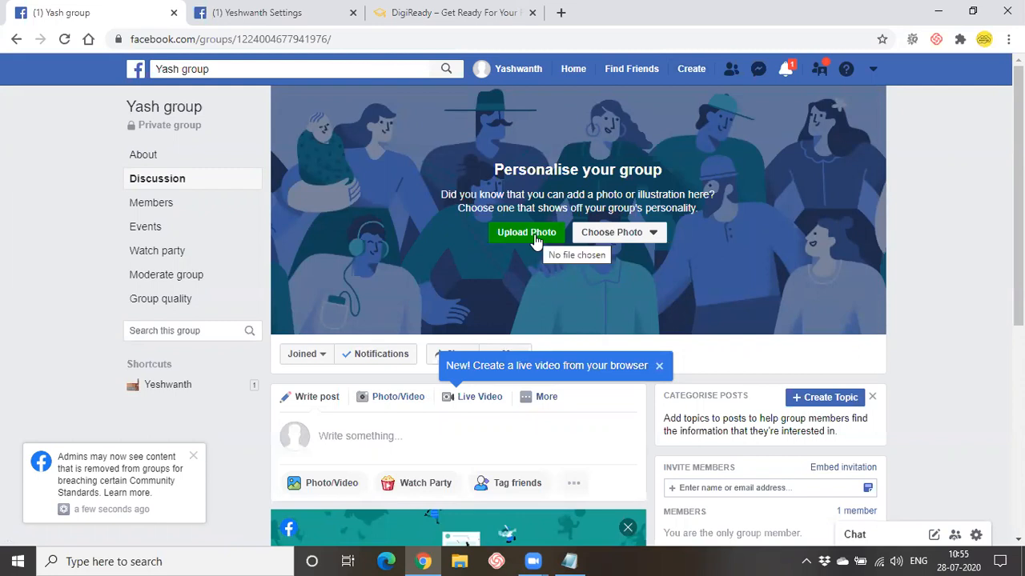
- Upload the Digital Marketing image as the group cover, reposition it and save
scroll(534, 233, down, 2)
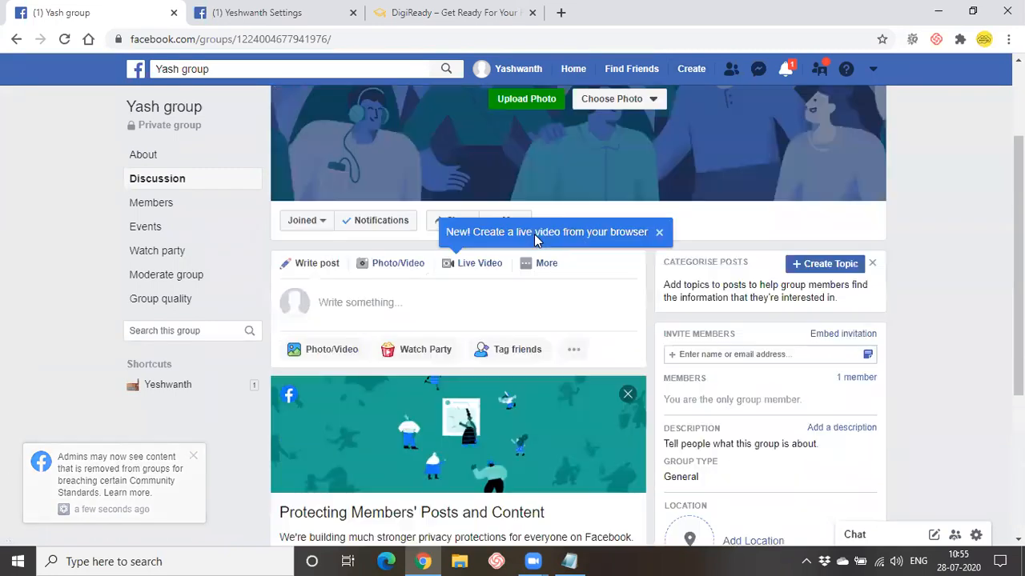
scroll(534, 234, up, 2)
click(534, 238)
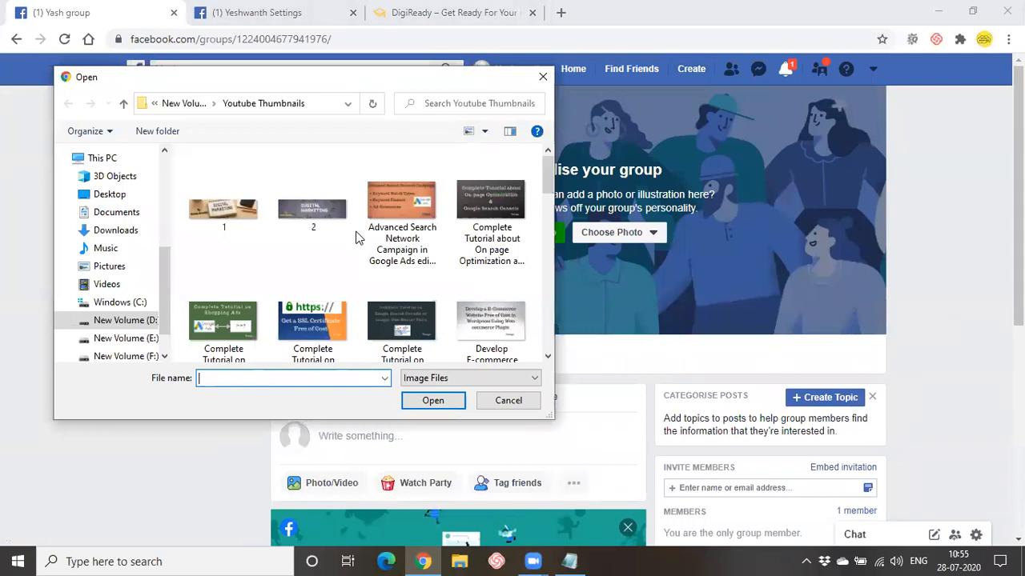
click(296, 202)
click(430, 403)
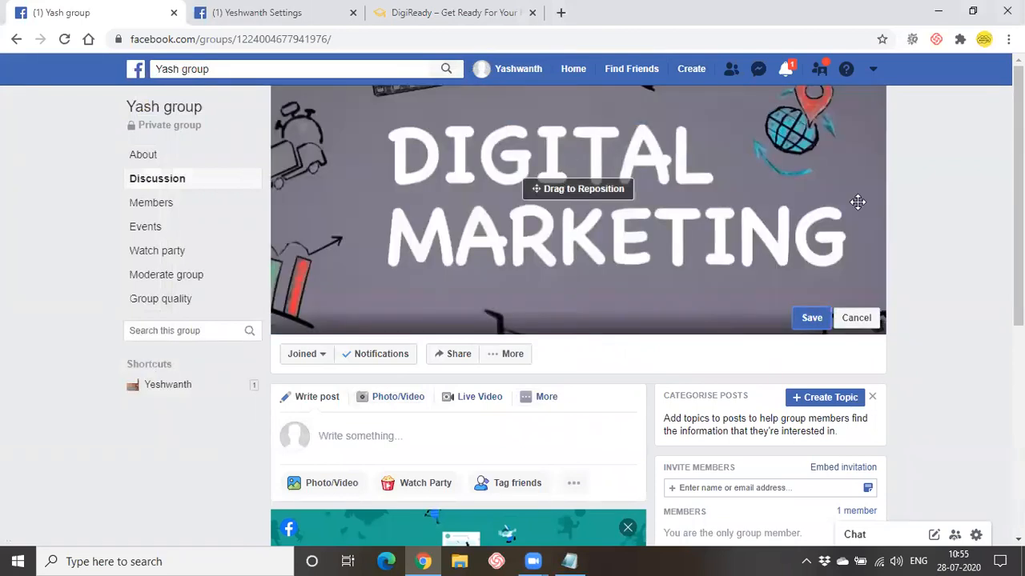
drag(637, 168, 637, 171)
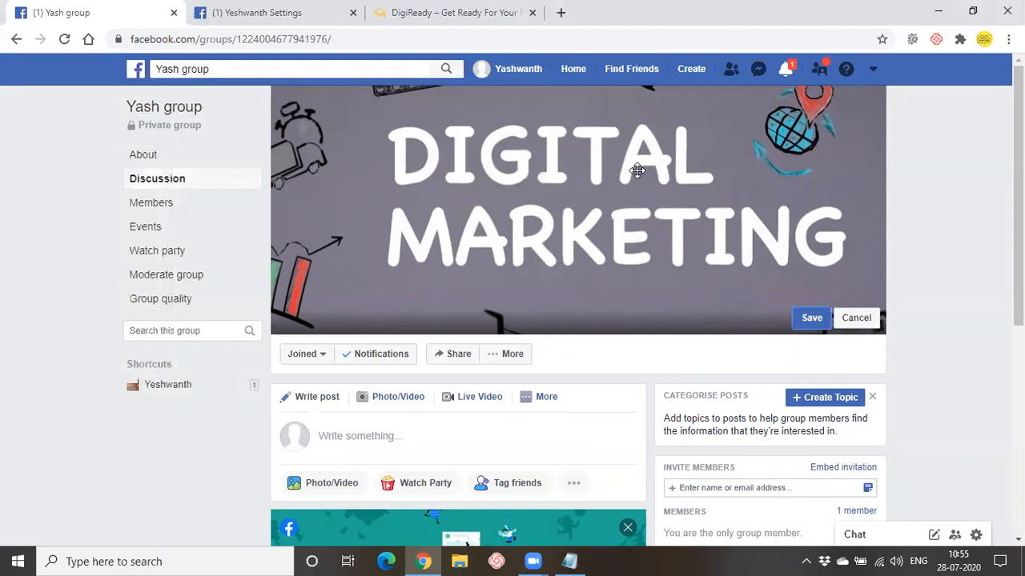
click(808, 318)
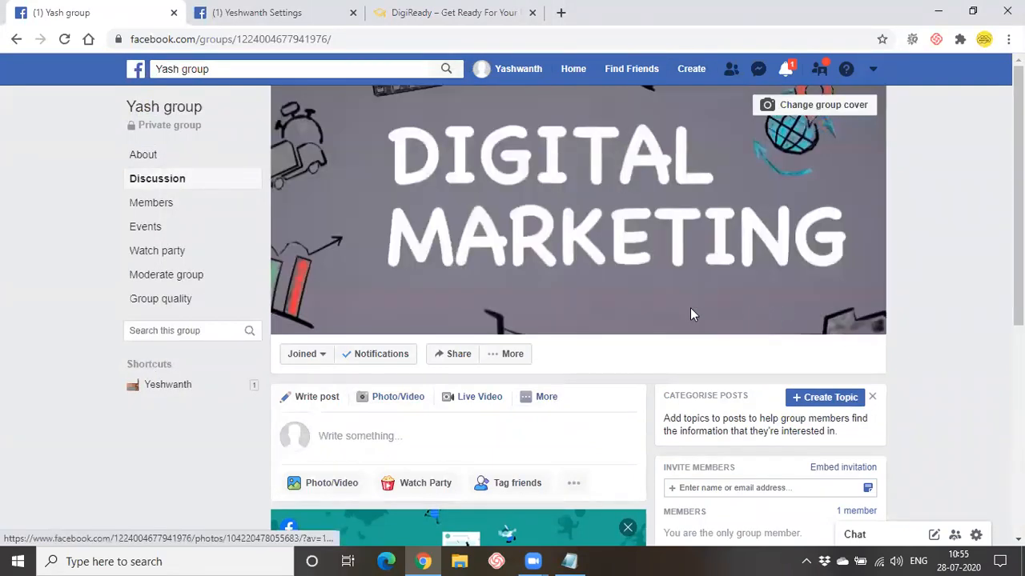
scroll(745, 334, down, 2)
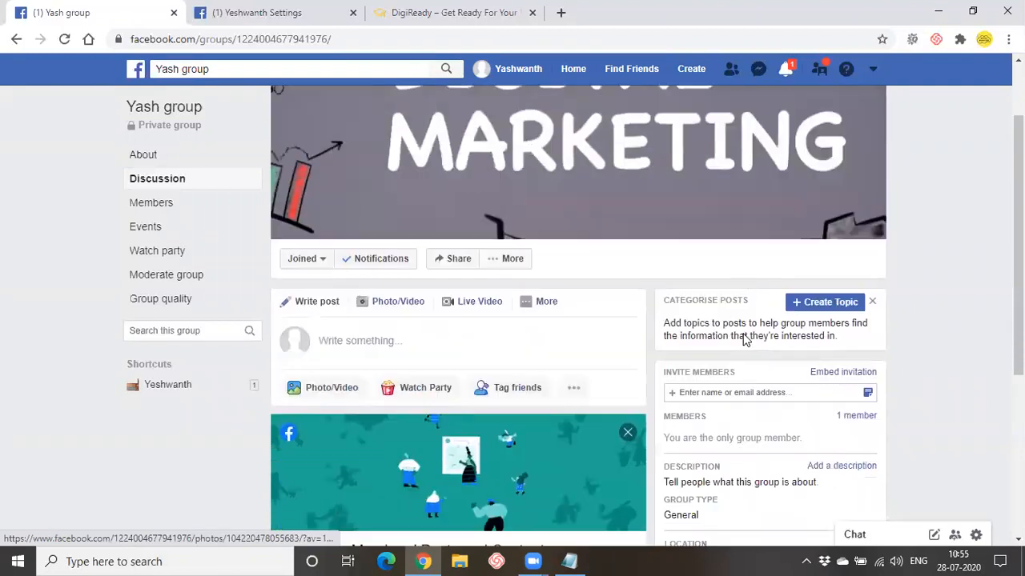
scroll(690, 445, down, 2)
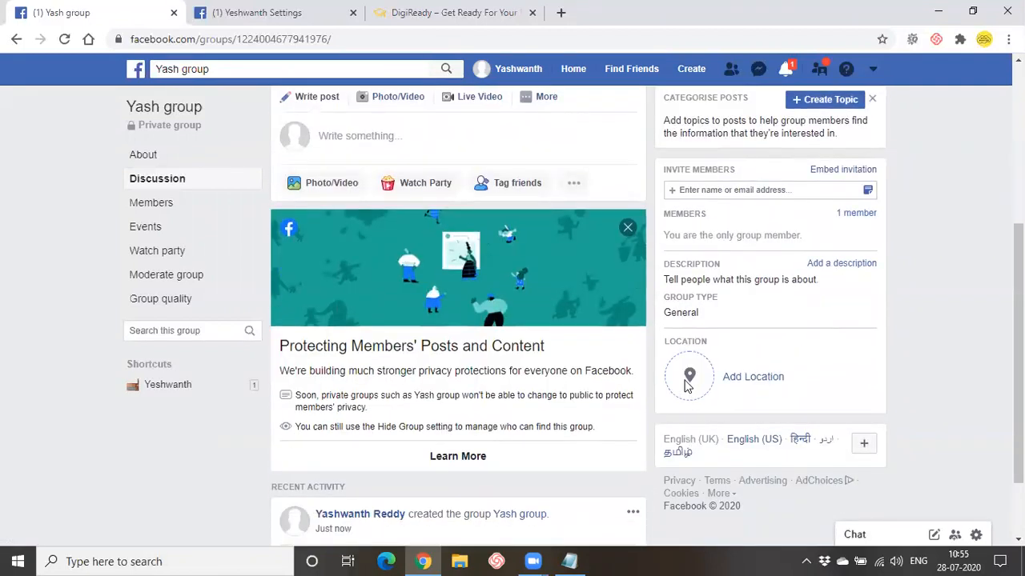
scroll(487, 391, down, 2)
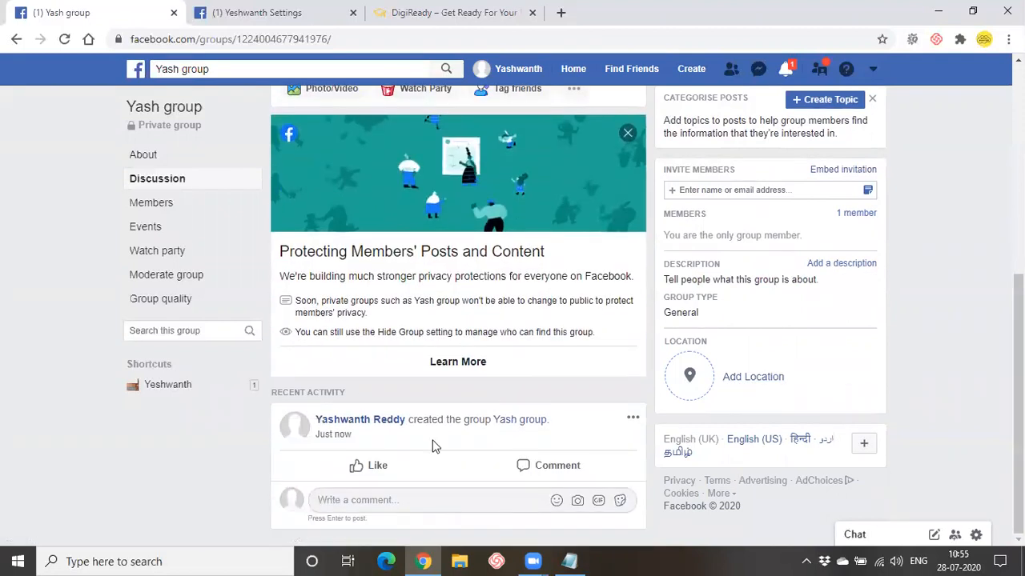
scroll(432, 446, up, 5)
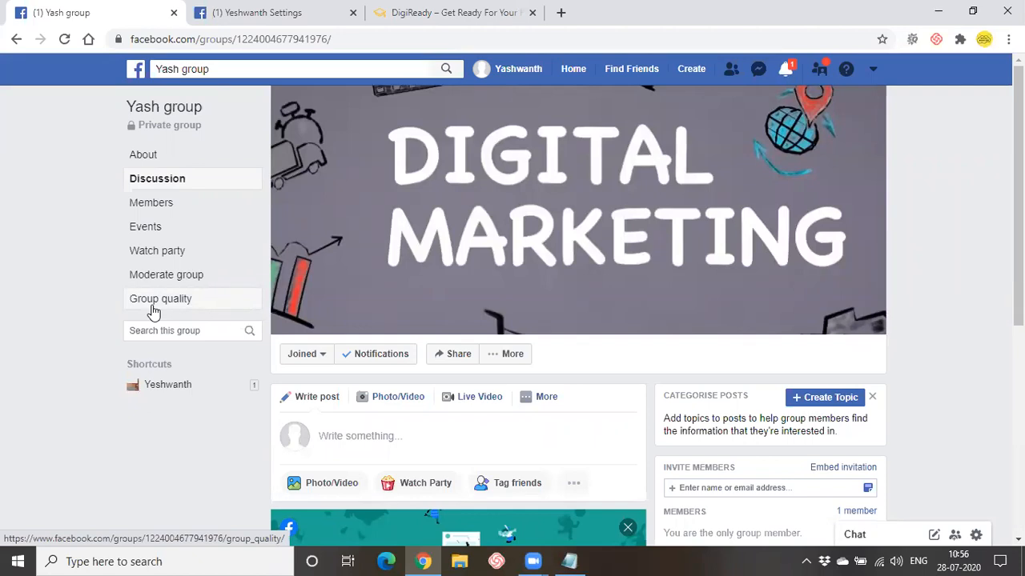
- Add the description 'digital marketing tips' on the group's About page and save it
click(138, 155)
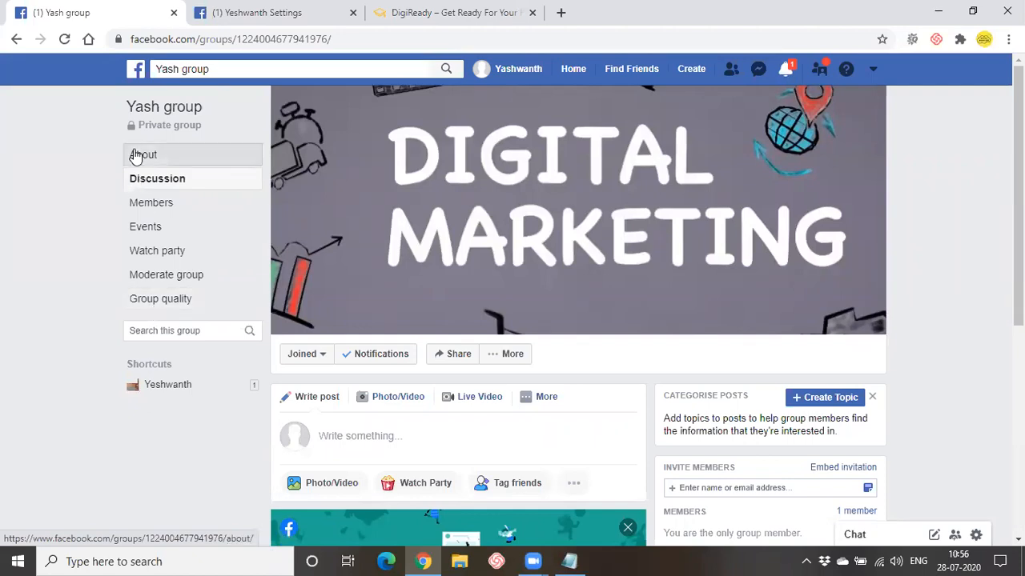
scroll(371, 354, down, 2)
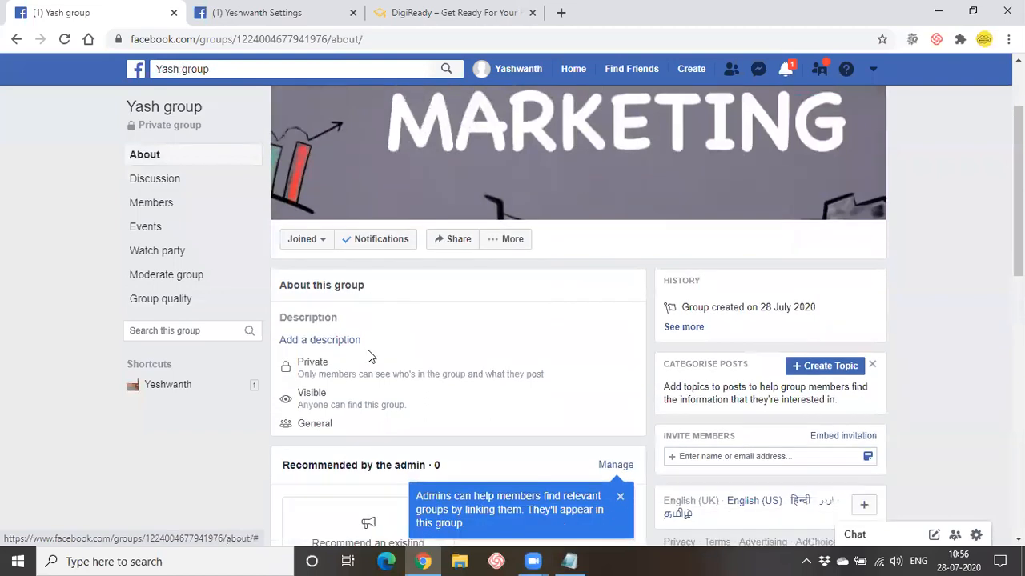
click(328, 307)
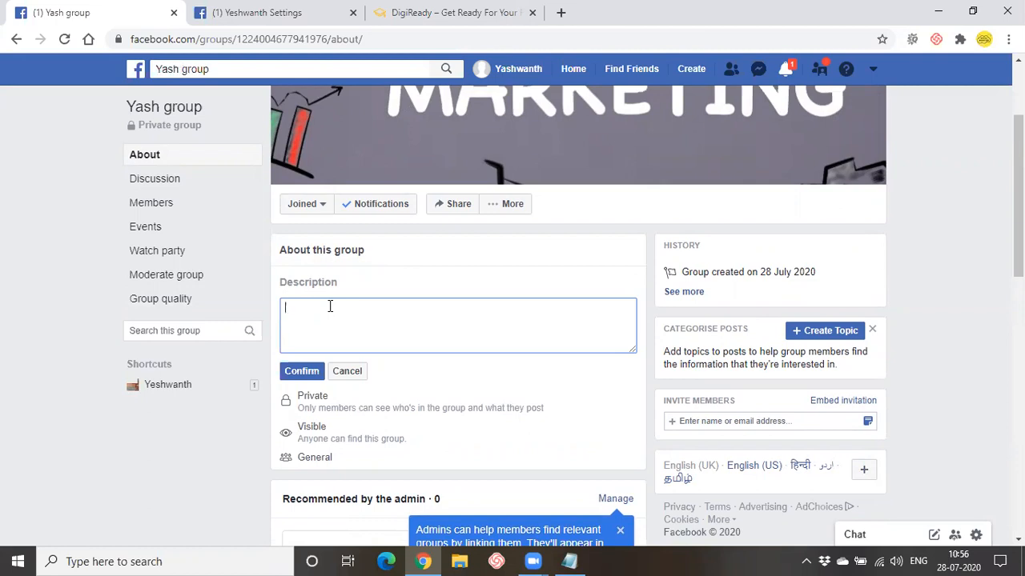
text(digital marketing tips)
scroll(321, 321, down, 2)
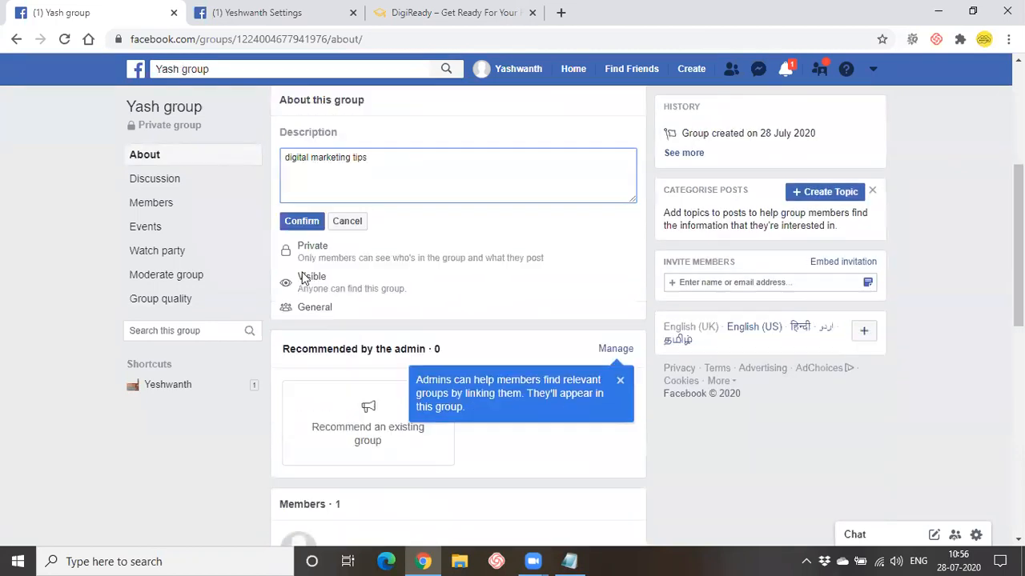
click(304, 225)
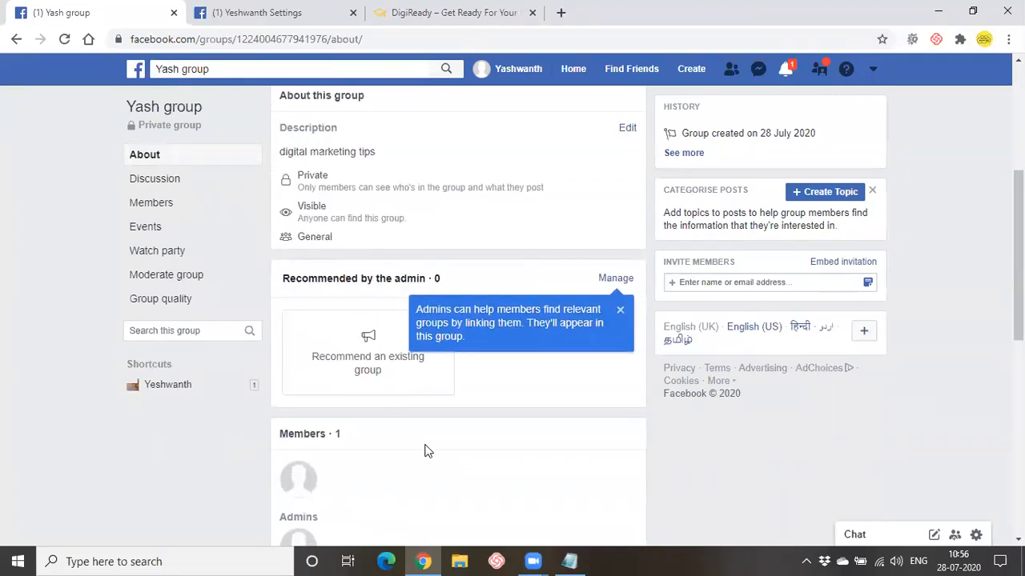
scroll(424, 436, down, 1)
scroll(426, 449, down, 2)
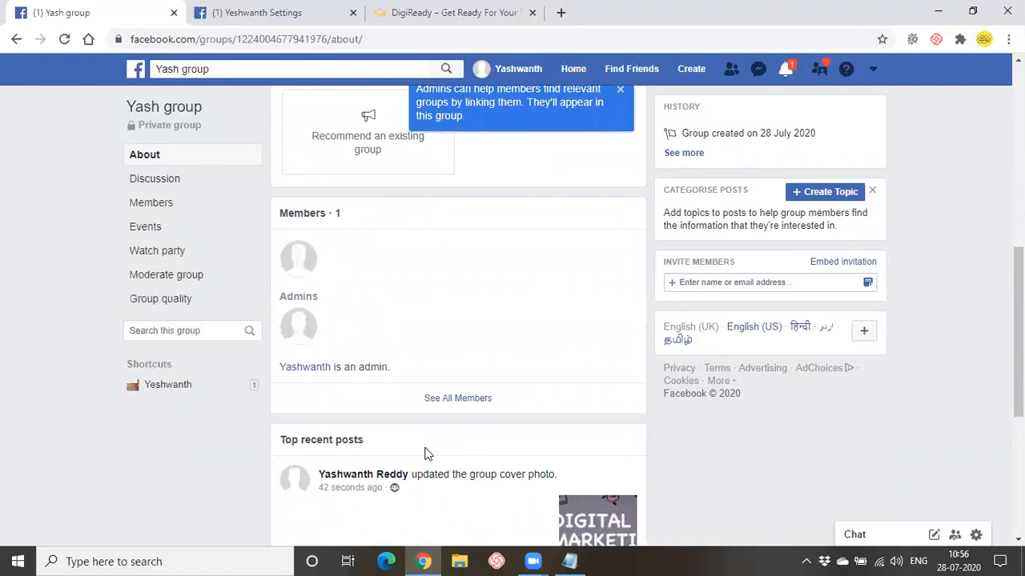
scroll(803, 448, up, 4)
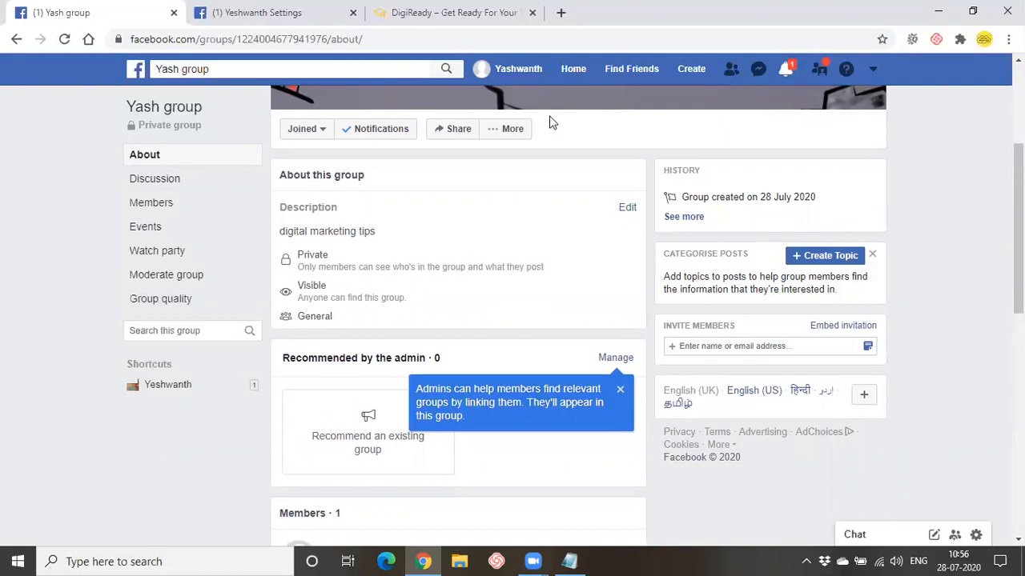
- In the group settings, change the group type from General to Social learning
click(522, 131)
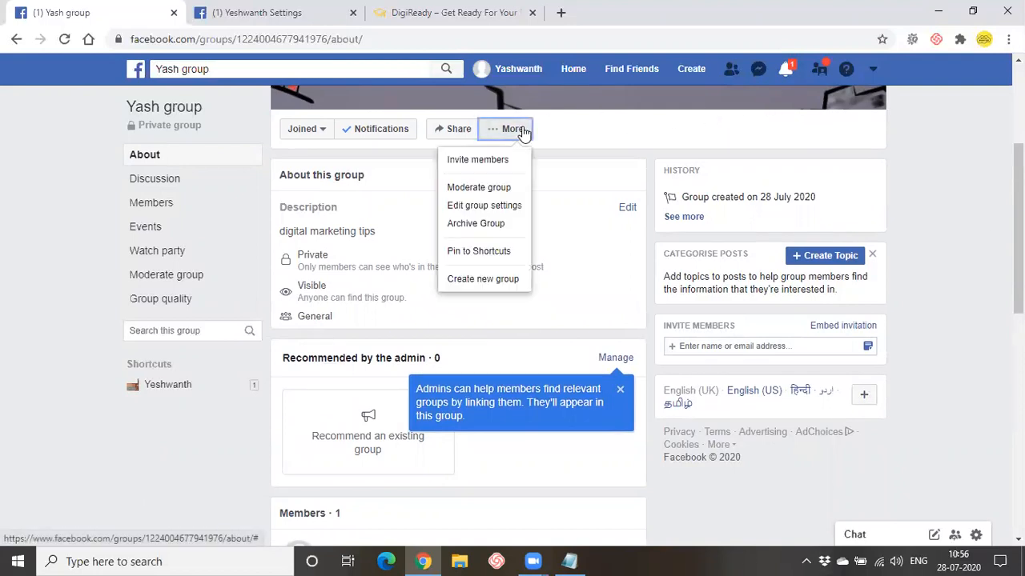
click(486, 205)
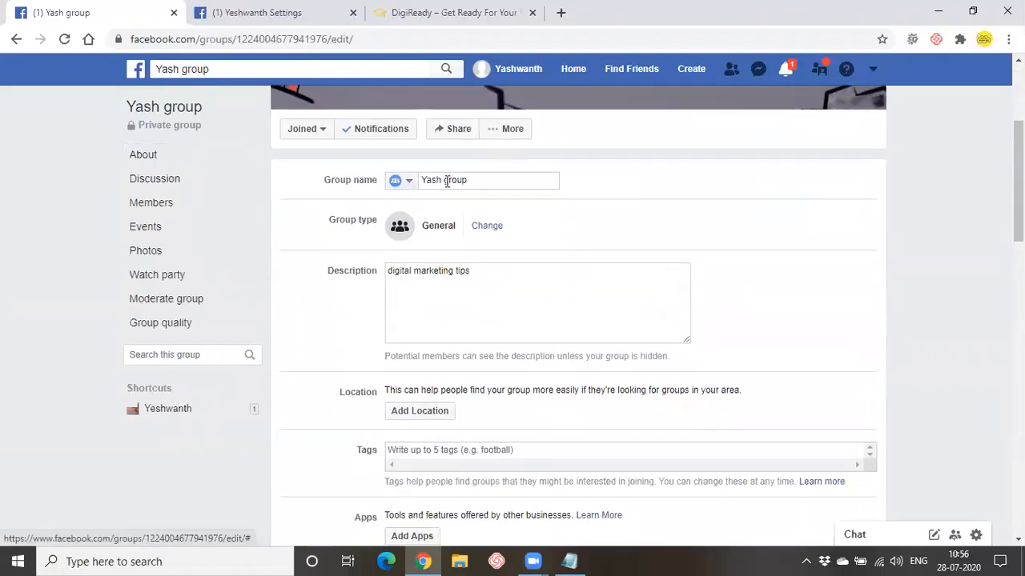
click(446, 181)
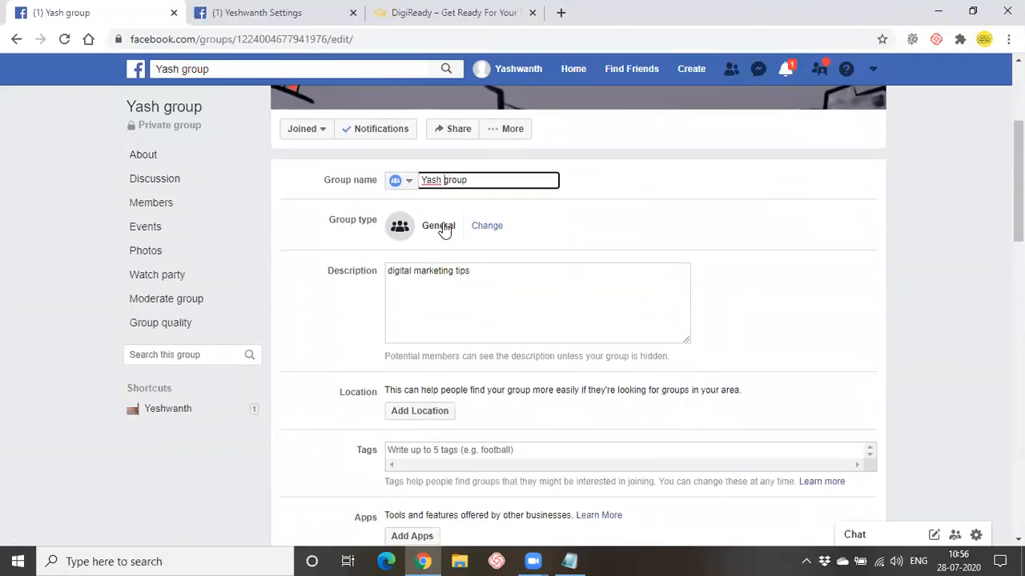
click(491, 226)
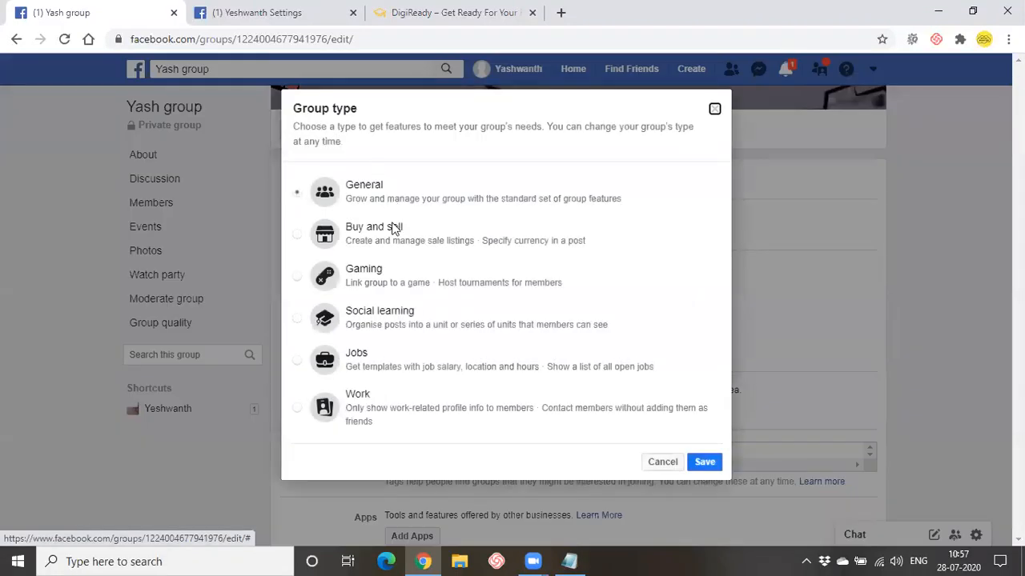
click(353, 244)
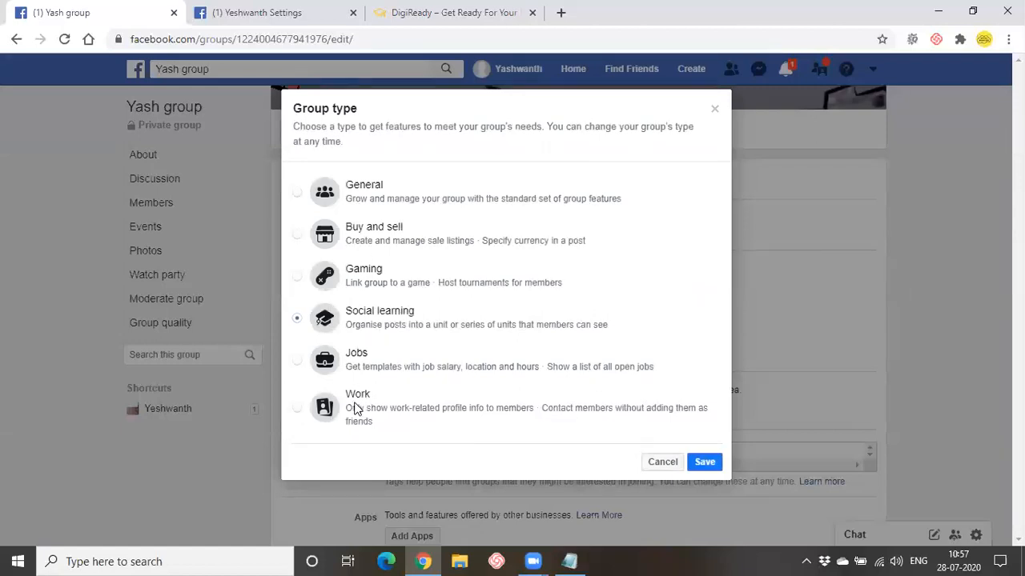
click(702, 464)
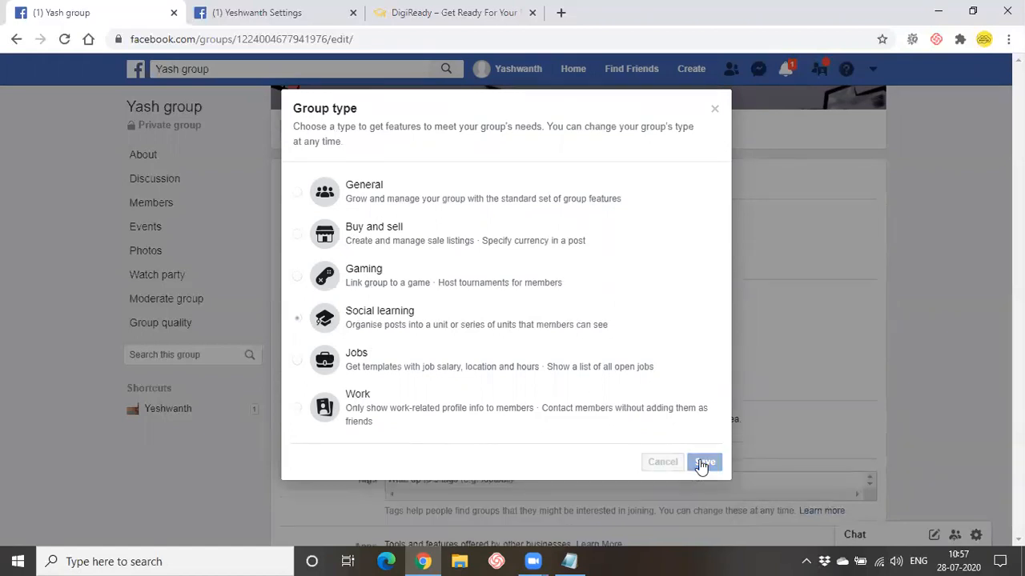
scroll(481, 353, down, 3)
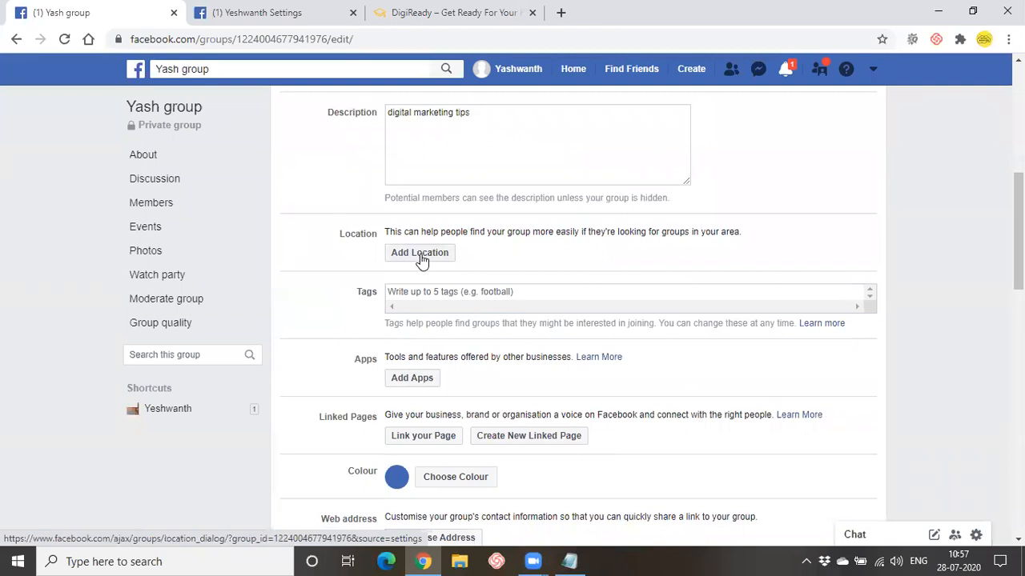
- Add the tags Digital Marketing Institute and Online-Marketing to the group
click(443, 294)
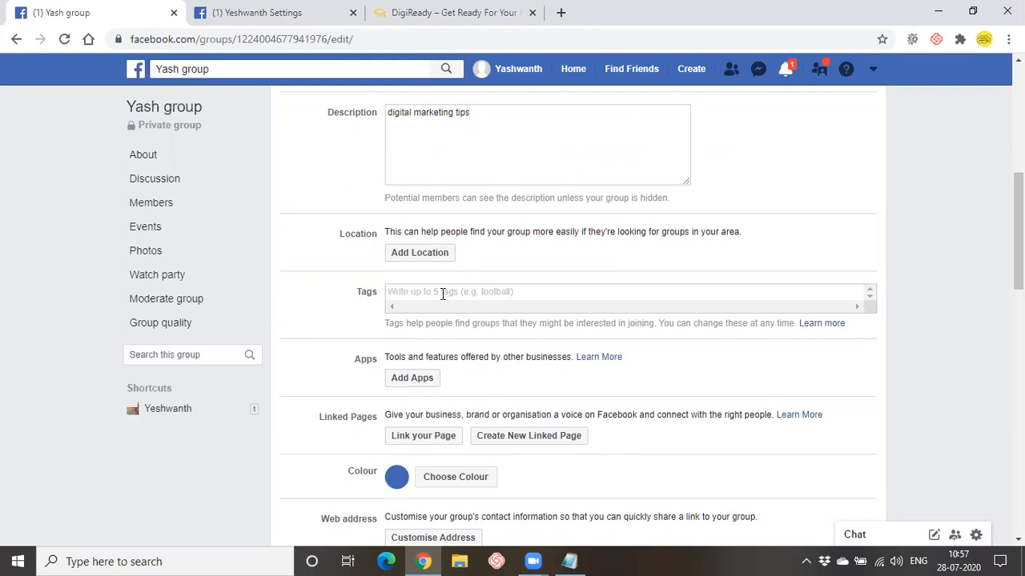
text(digital)
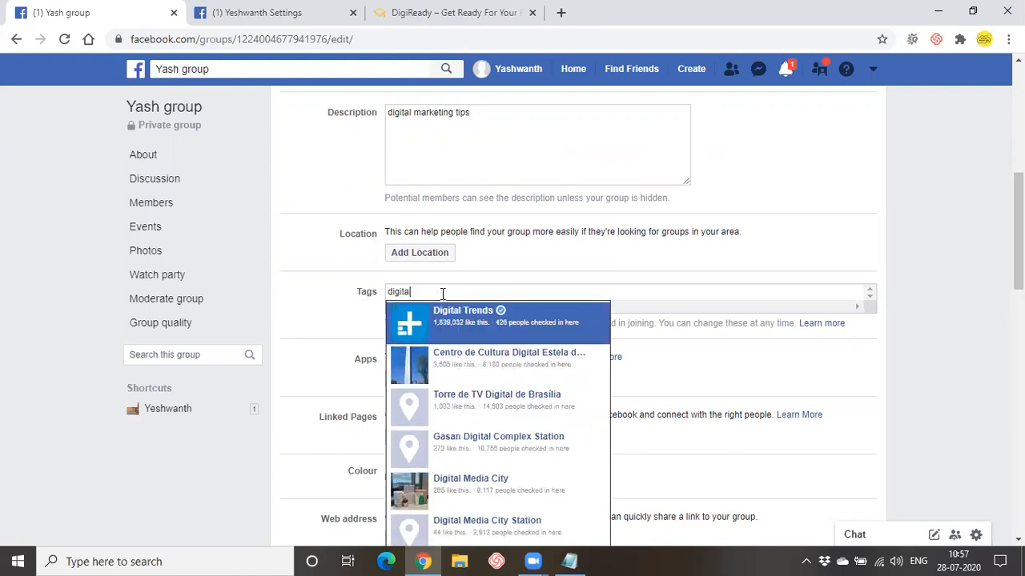
text( marketing)
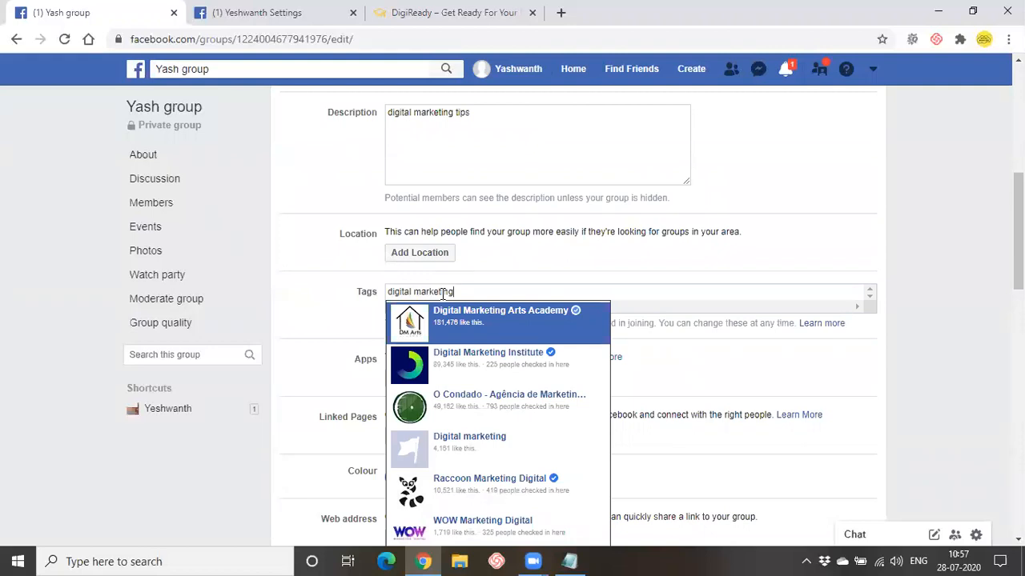
click(452, 358)
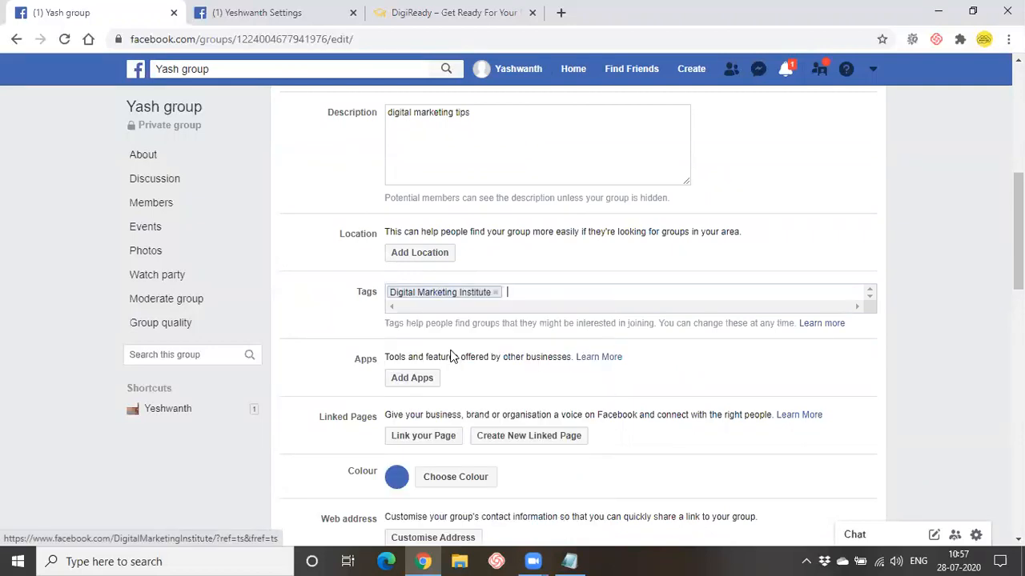
text(online)
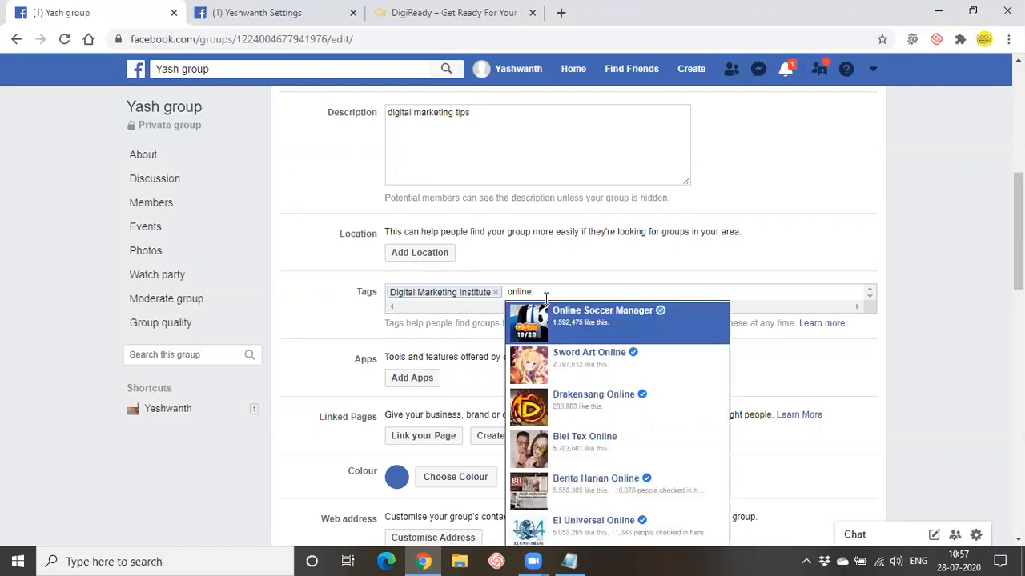
text( marketing)
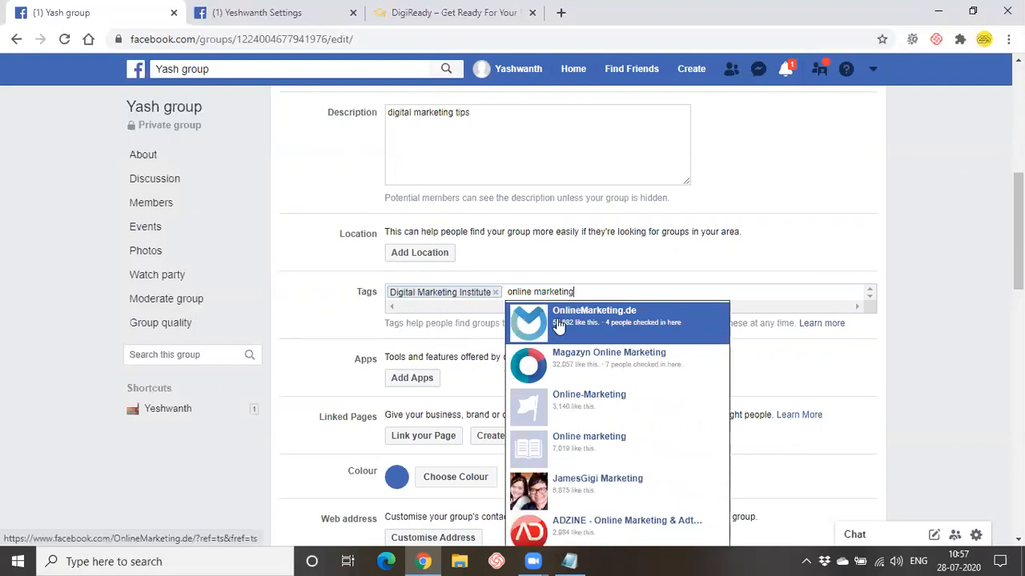
click(558, 395)
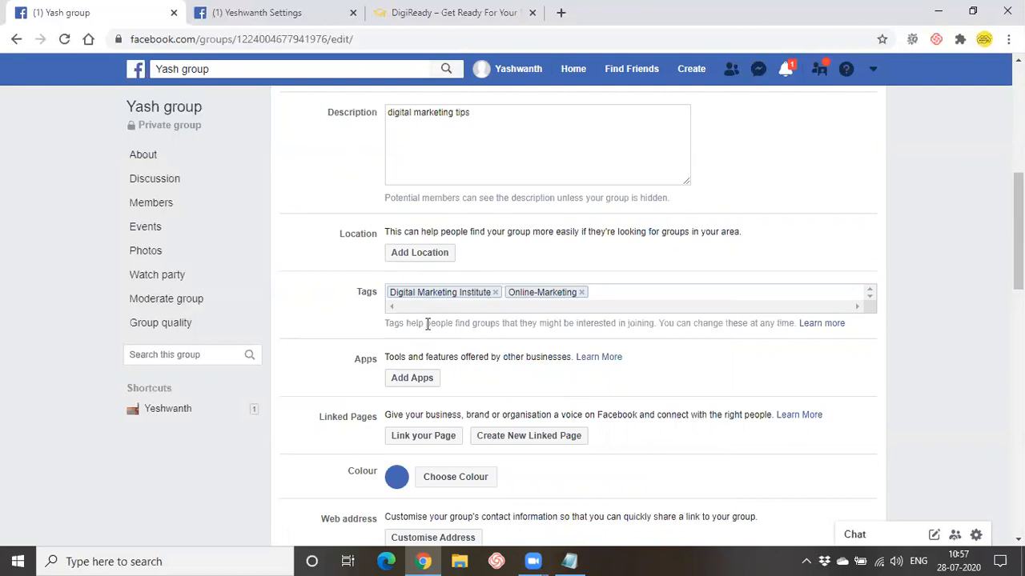
drag(385, 323, 527, 328)
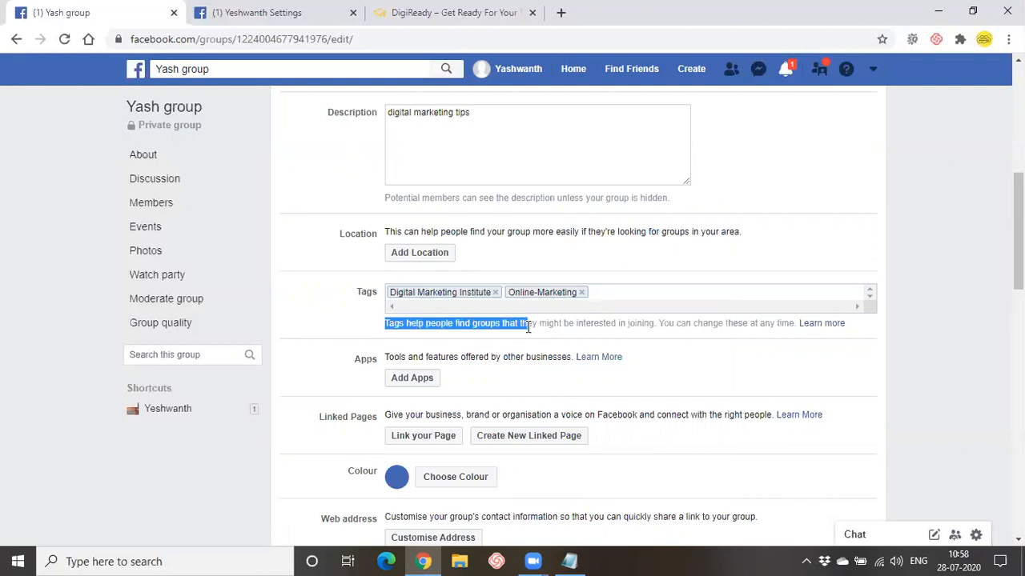
click(490, 380)
scroll(481, 376, down, 1)
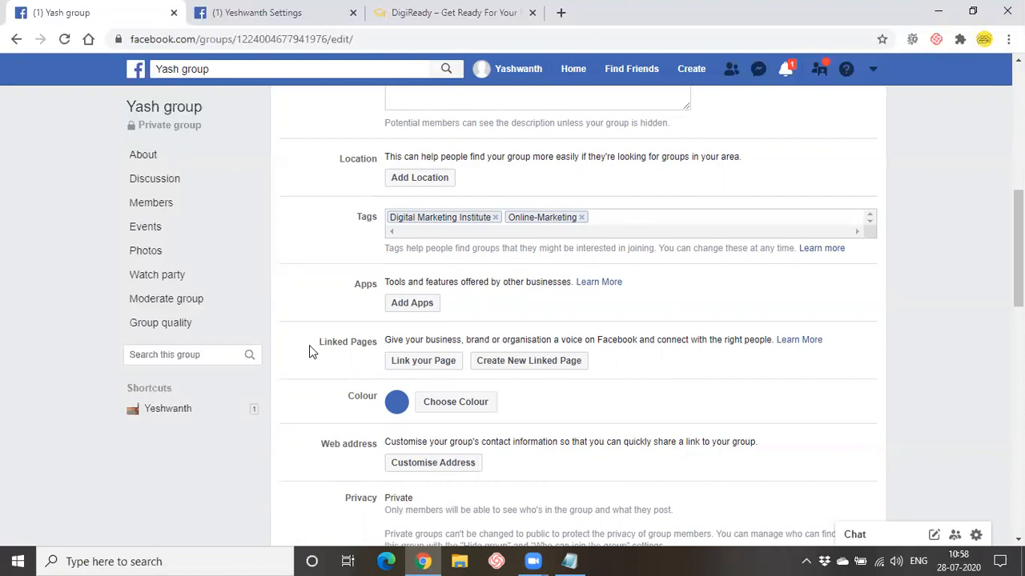
- Link the managed Page to Yash group and close the Link Pages dialog
click(419, 361)
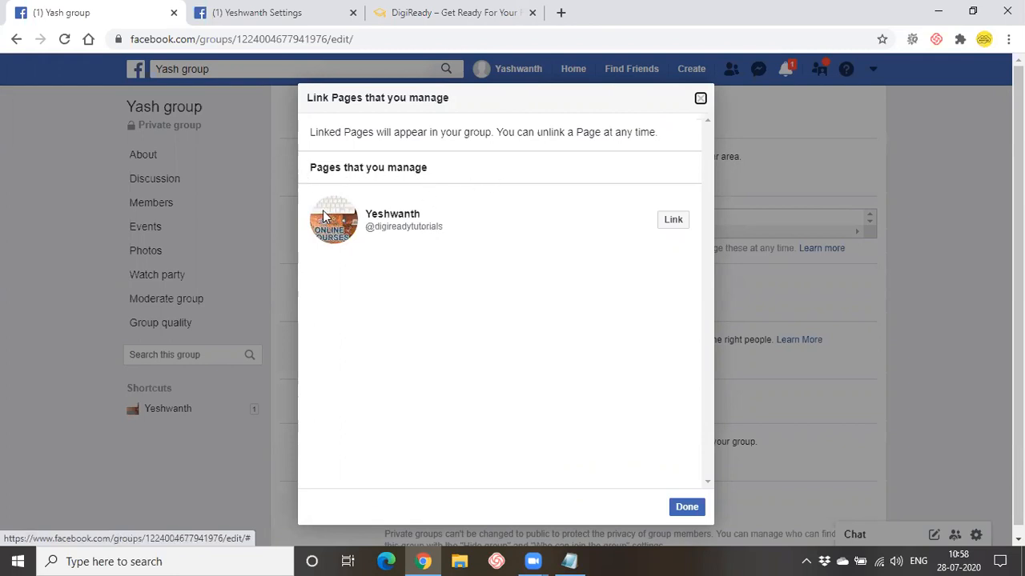
click(672, 224)
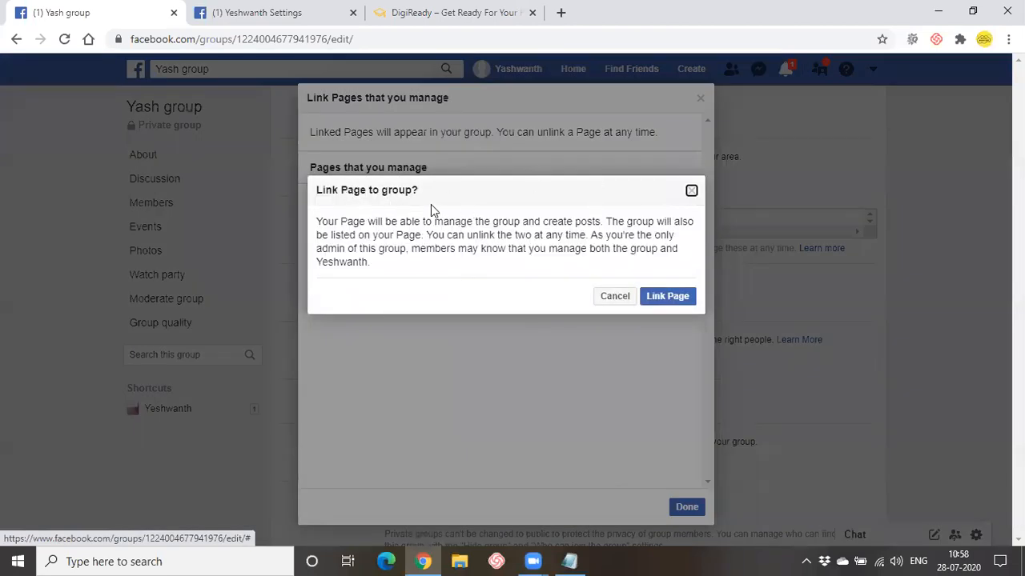
click(673, 299)
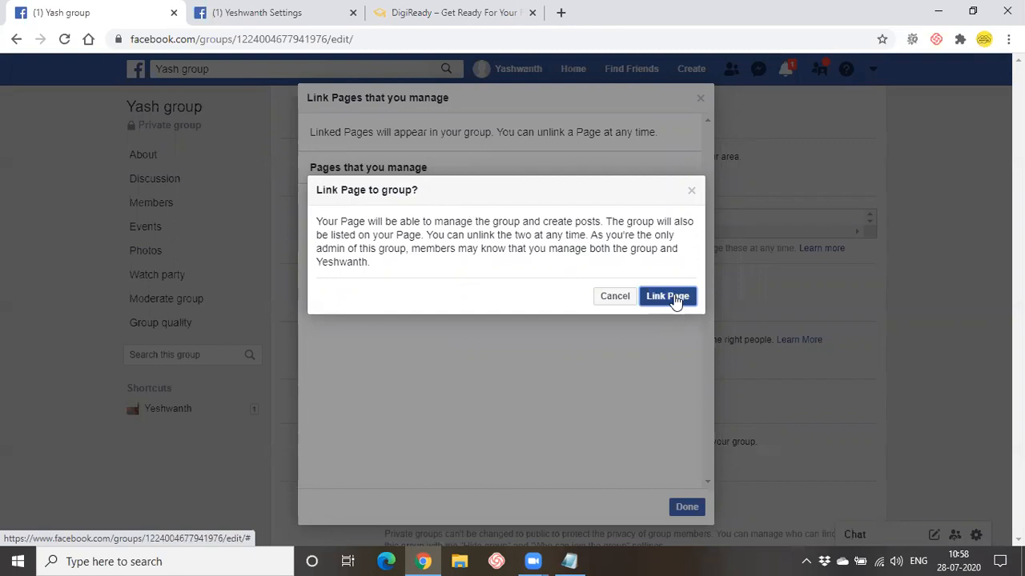
click(675, 508)
scroll(516, 381, down, 2)
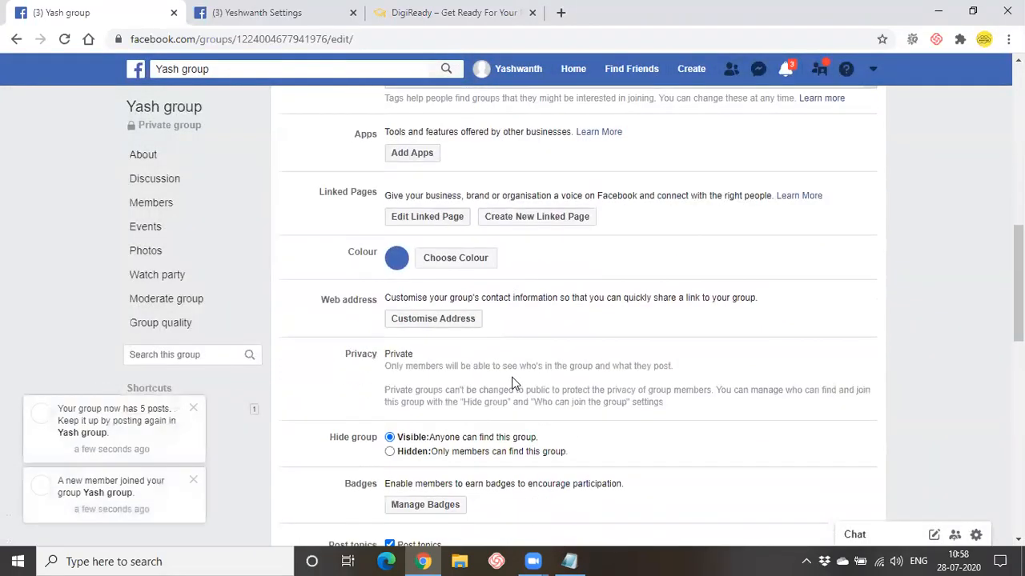
- Change the group colour from blue to orange and apply it
click(463, 268)
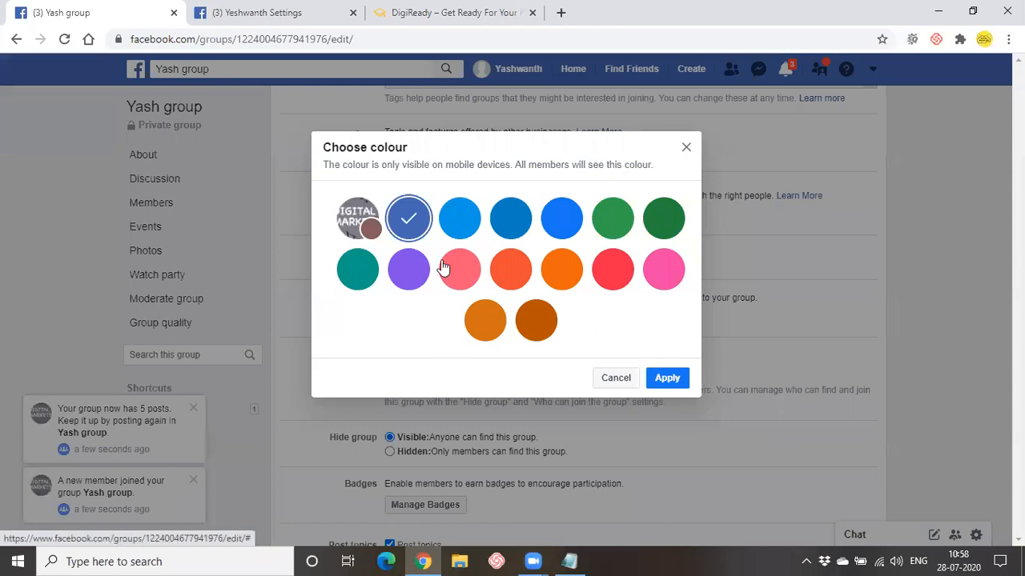
click(561, 269)
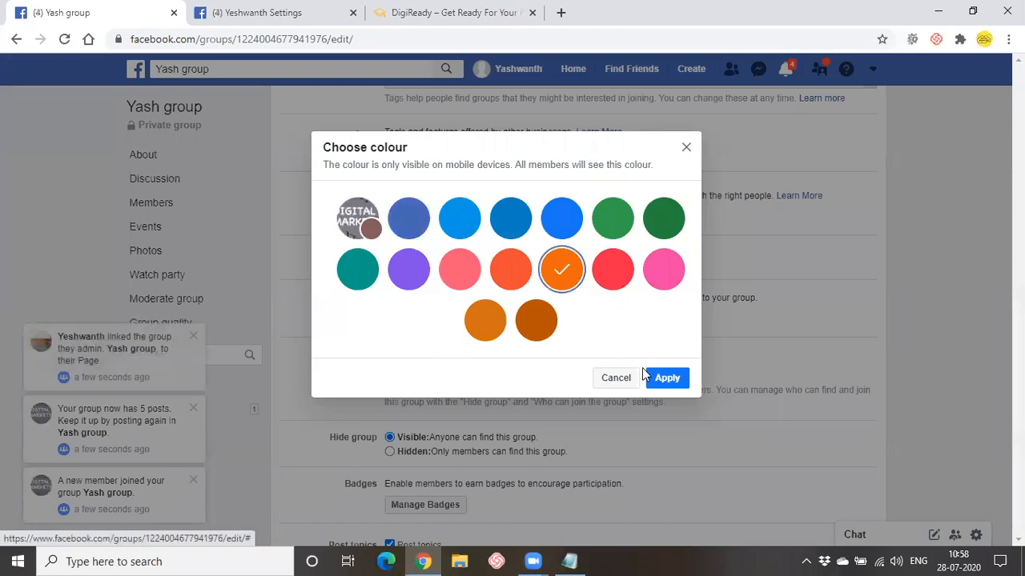
click(667, 378)
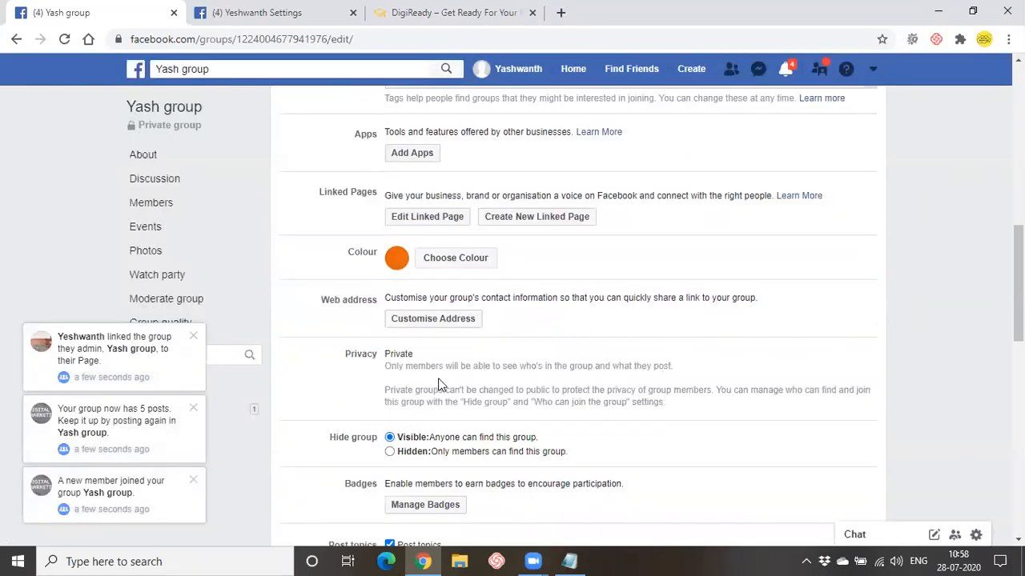
scroll(441, 386, down, 2)
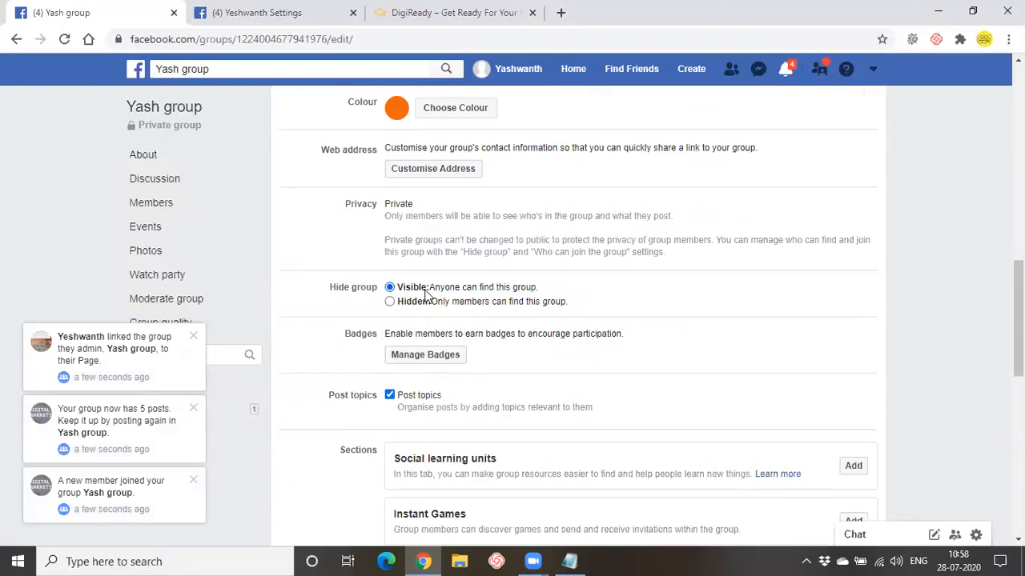
scroll(425, 293, down, 2)
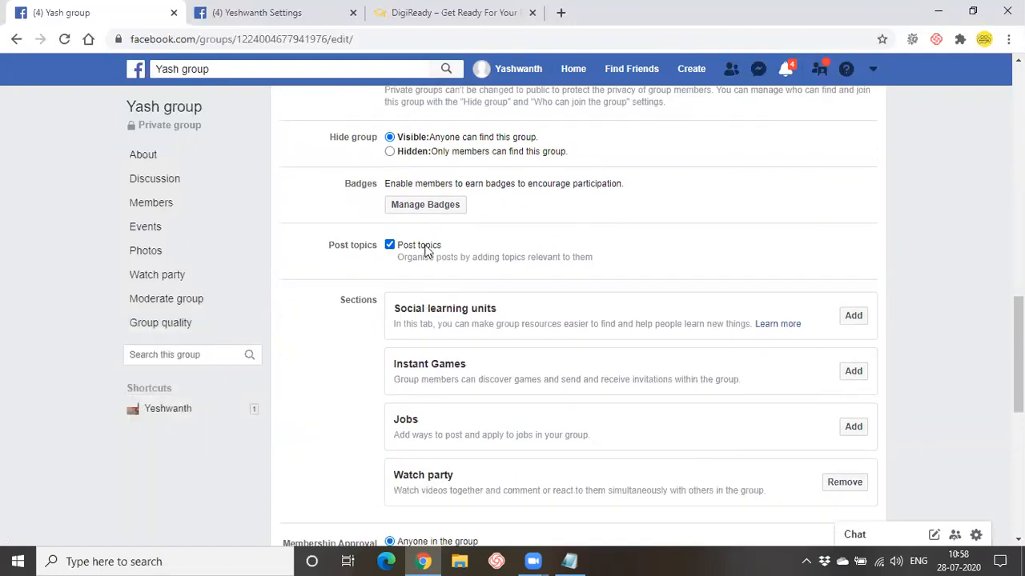
scroll(560, 342, down, 4)
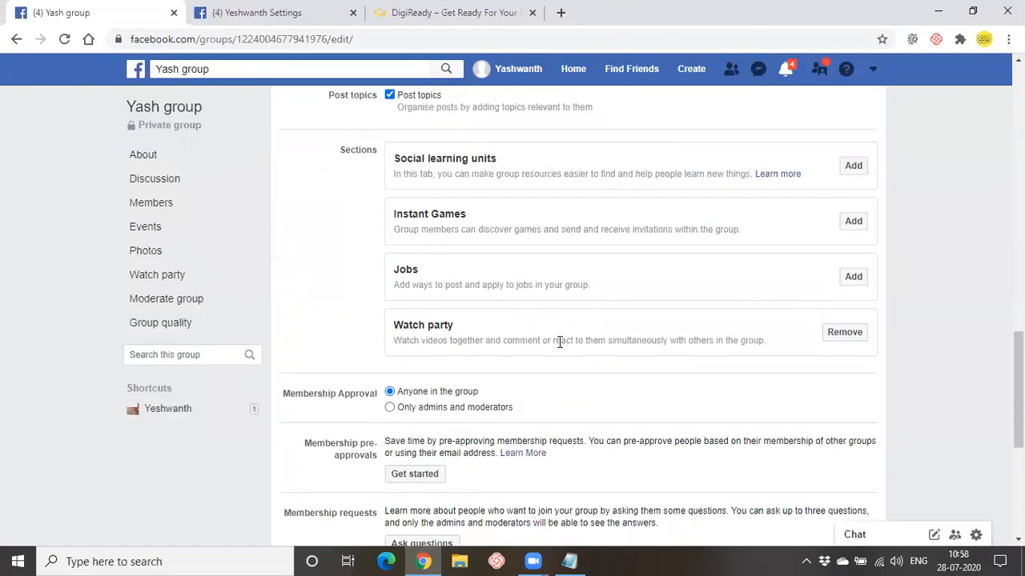
scroll(559, 342, down, 1)
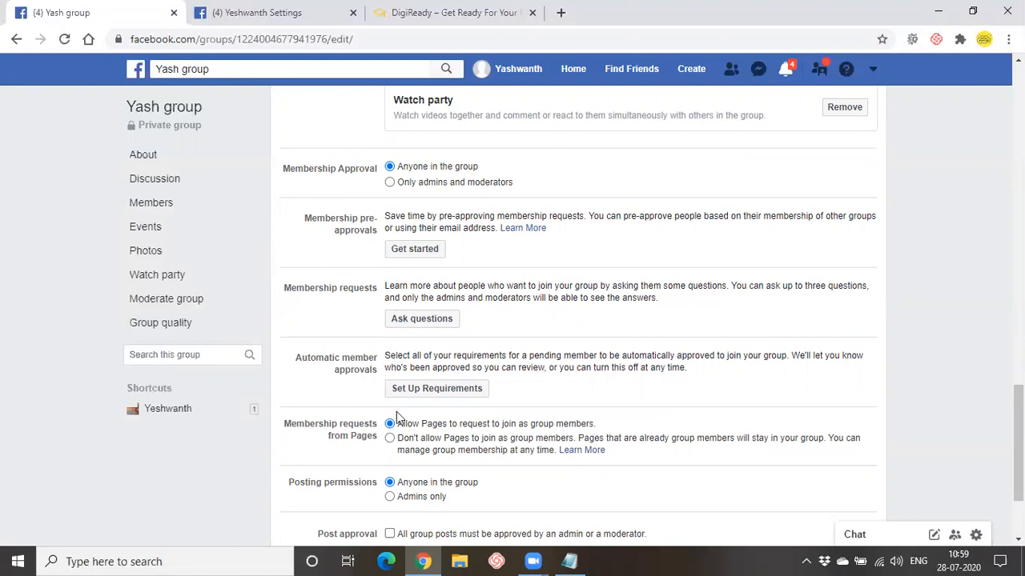
scroll(396, 413, up, 1)
scroll(397, 415, down, 1)
scroll(462, 383, down, 1)
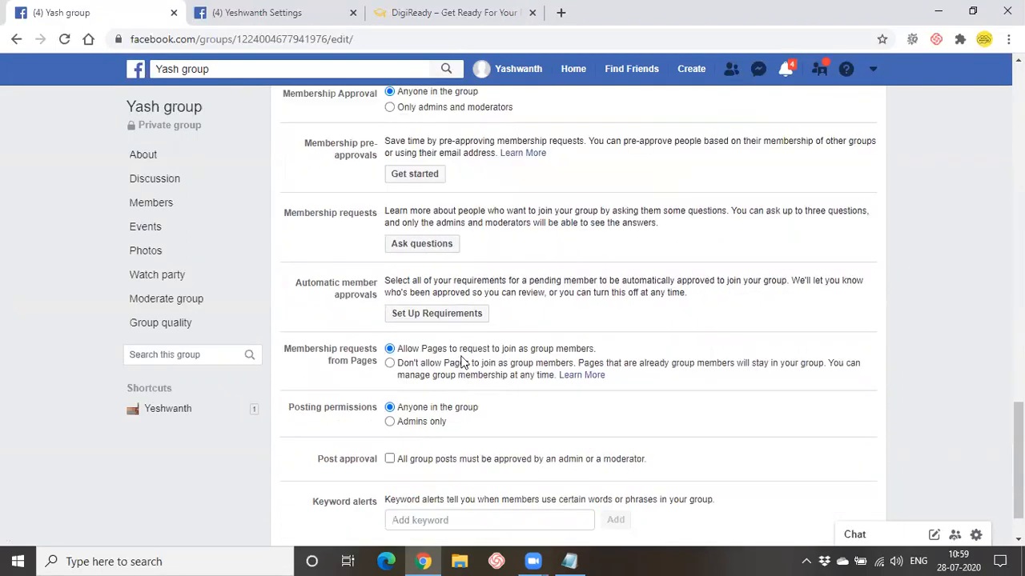
- Open the membership pre-approval options and close them without changes
click(411, 175)
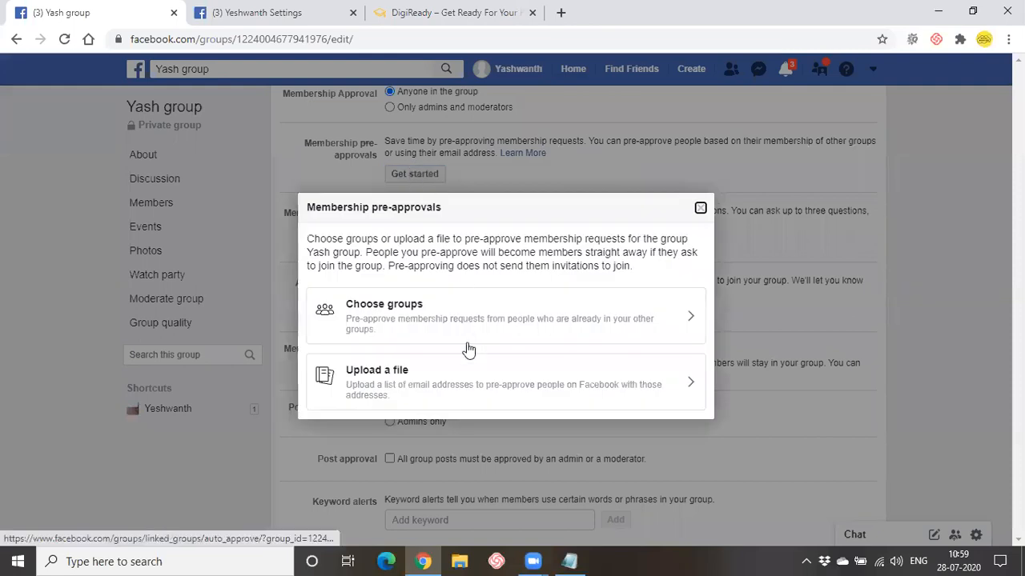
click(700, 208)
scroll(563, 340, down, 2)
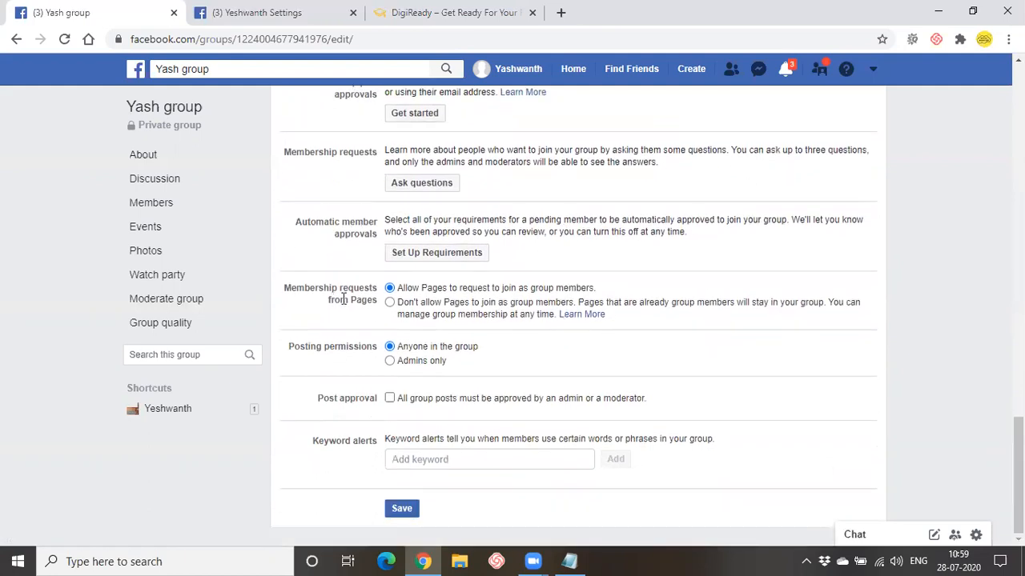
- Restrict posting to admins only and require admin or moderator approval for all posts
click(413, 366)
click(390, 399)
click(455, 459)
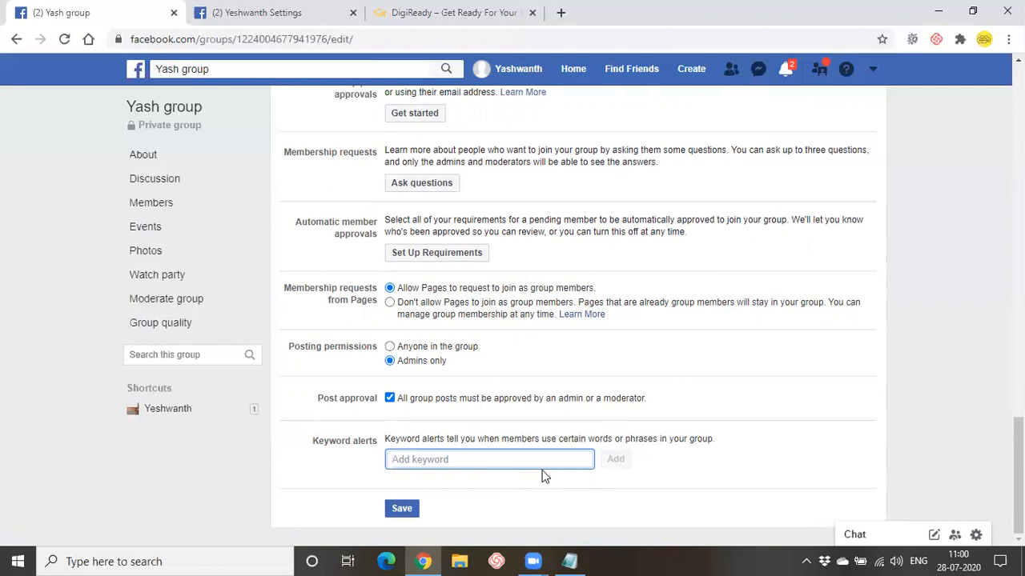
scroll(543, 477, up, 5)
scroll(543, 476, up, 10)
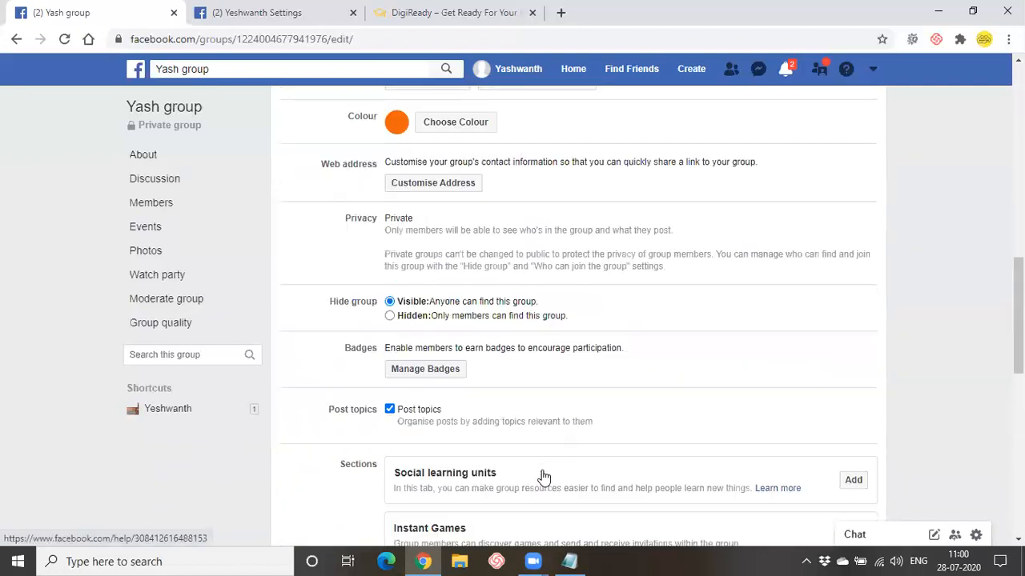
scroll(516, 470, up, 1)
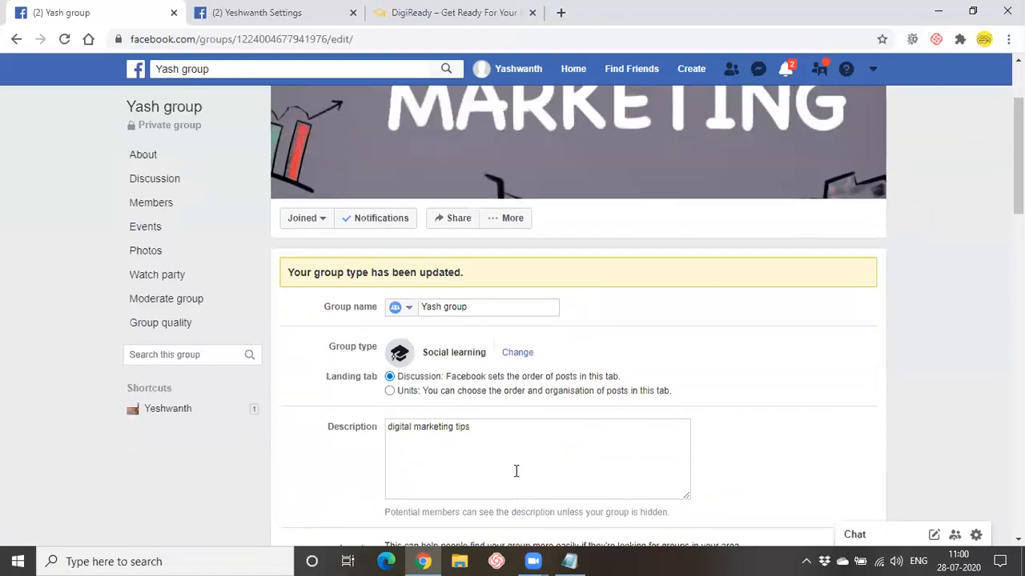
scroll(517, 471, down, 17)
- Save the group settings and go back to Yash group's About page
click(400, 513)
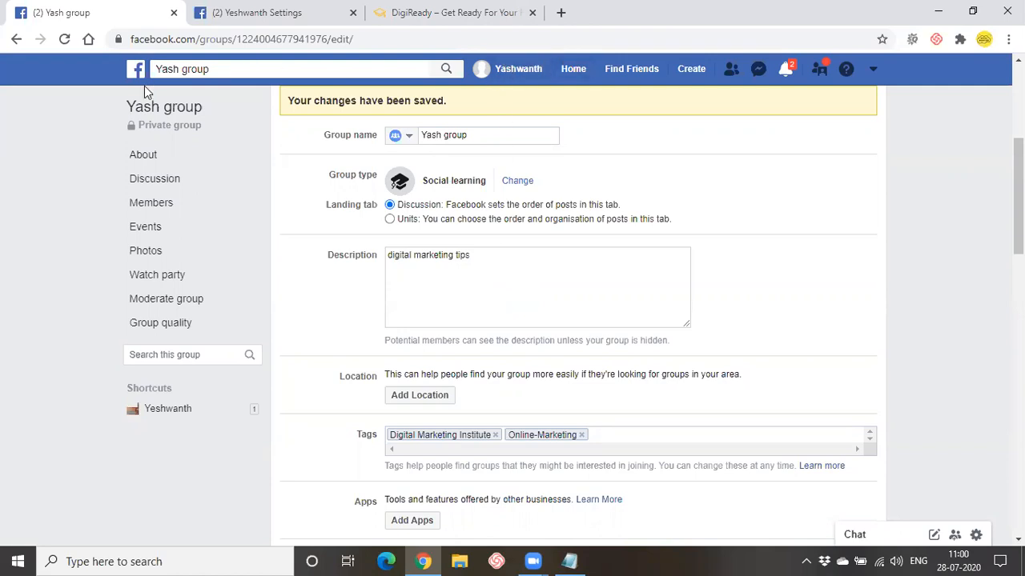
click(16, 39)
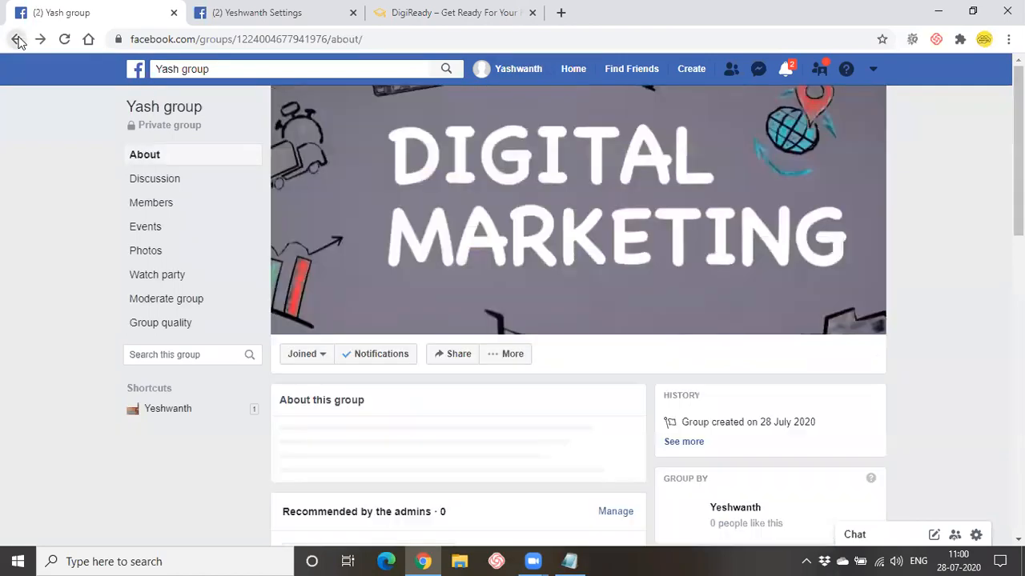
scroll(380, 478, down, 2)
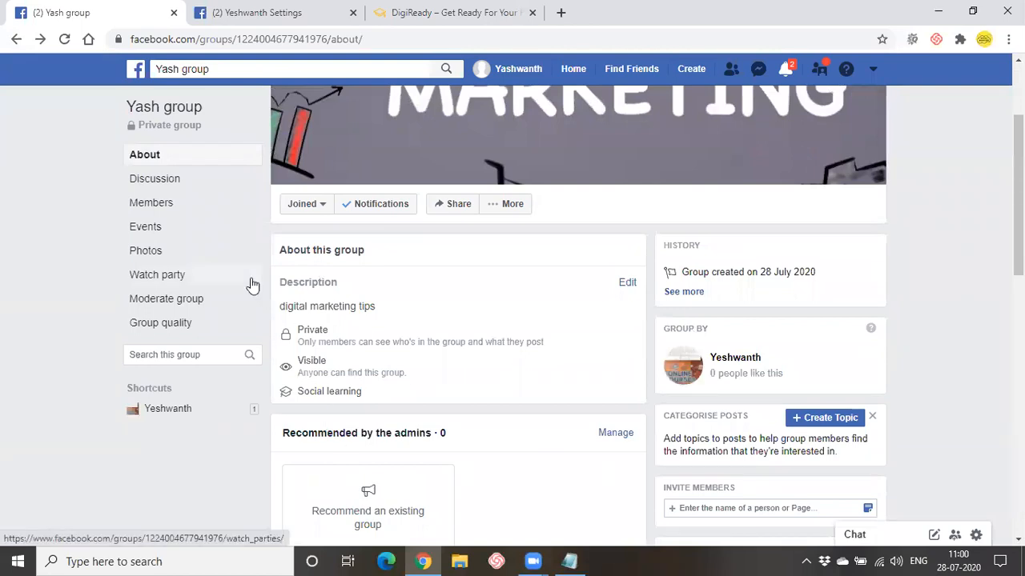
click(204, 205)
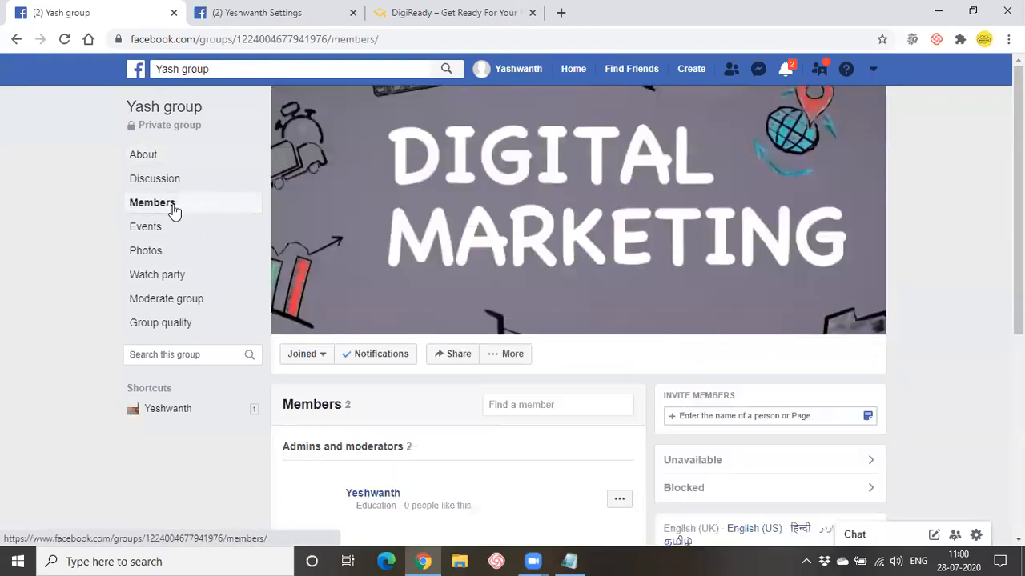
scroll(432, 328, down, 3)
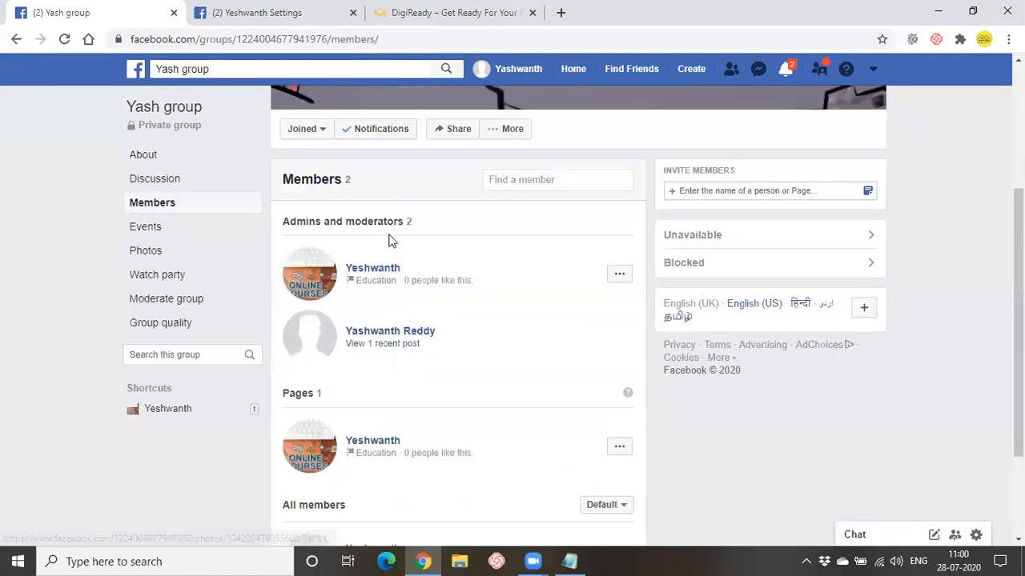
scroll(334, 520, down, 2)
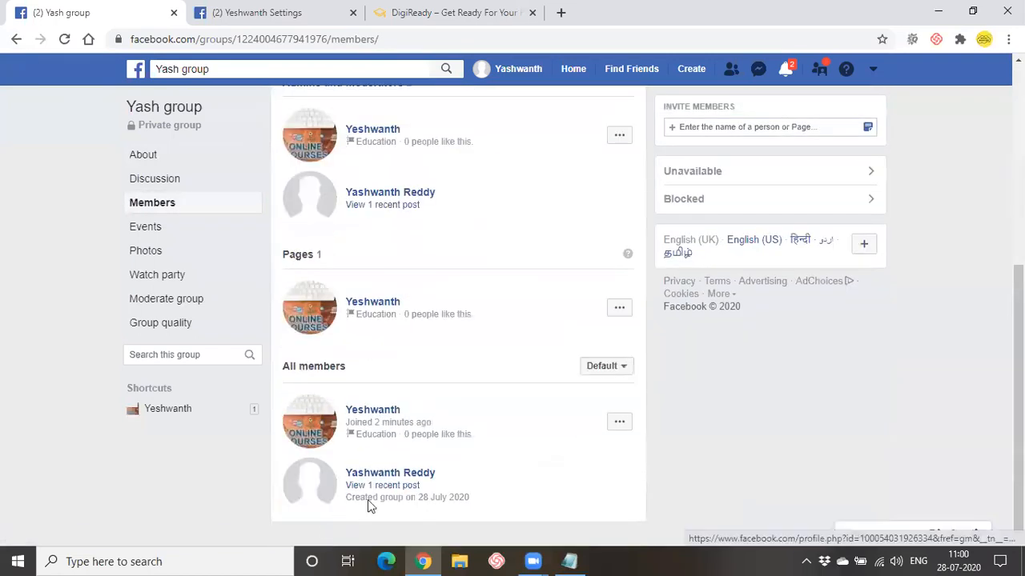
click(619, 424)
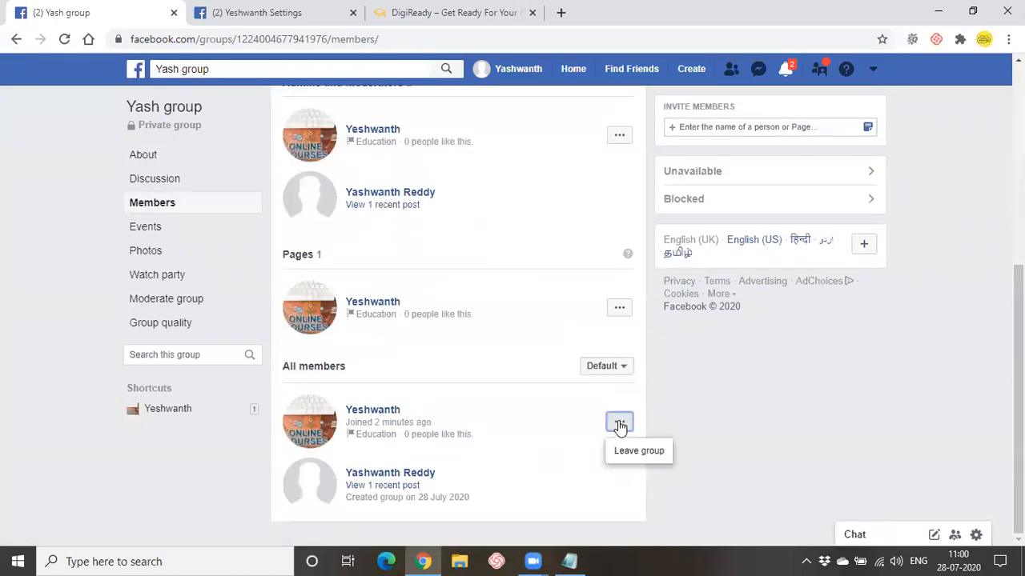
click(687, 416)
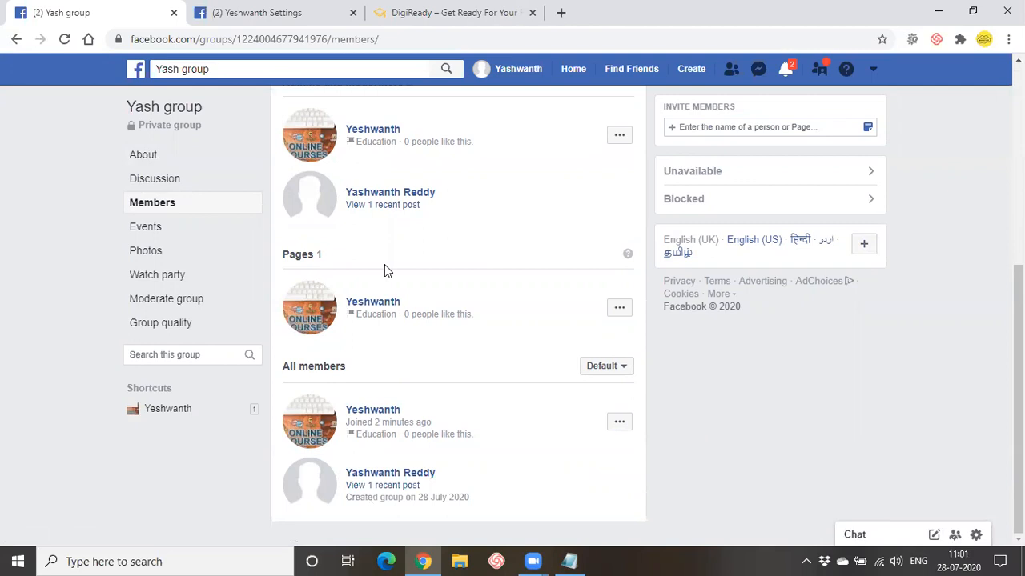
click(619, 421)
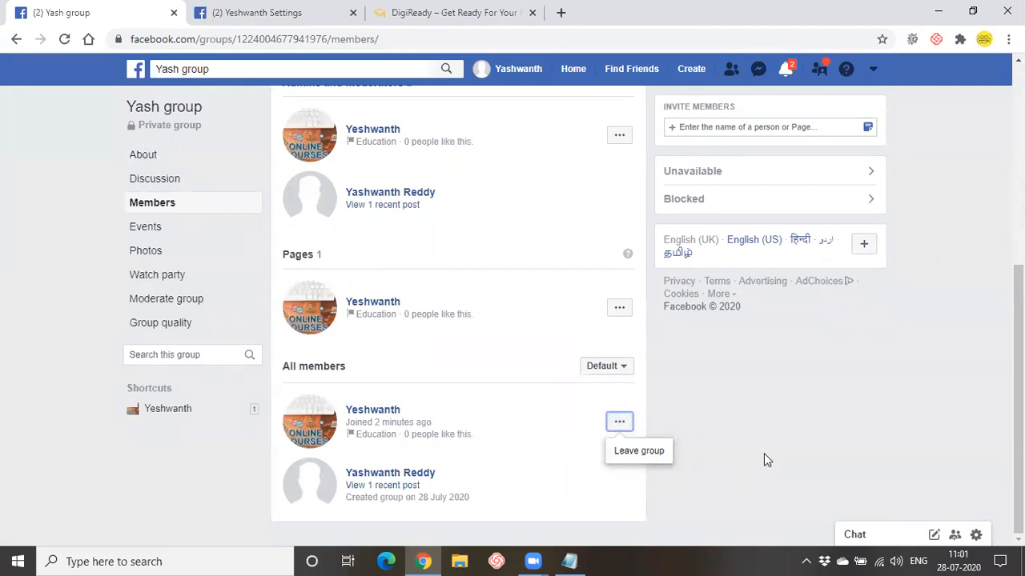
click(759, 423)
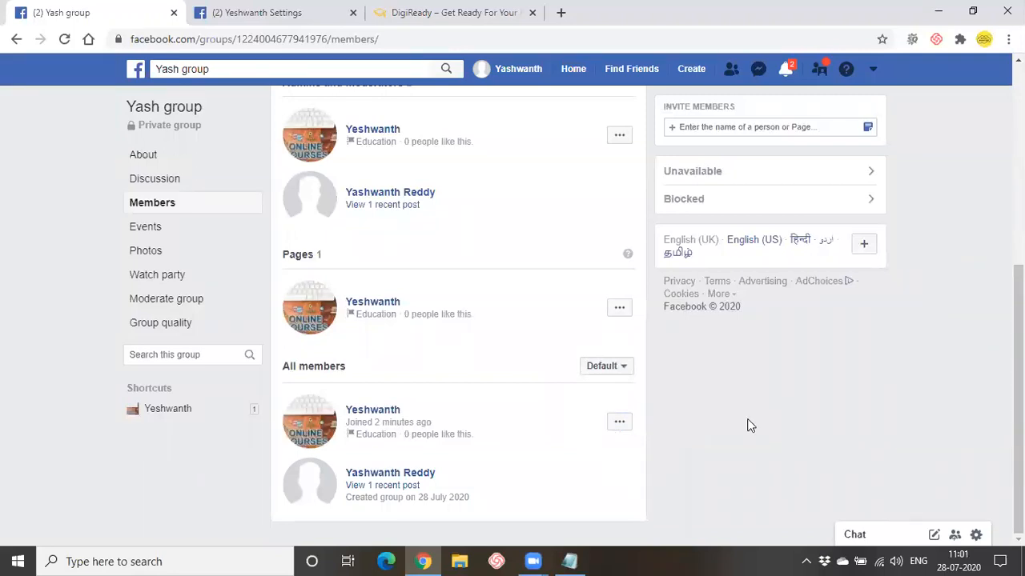
scroll(750, 425, up, 1)
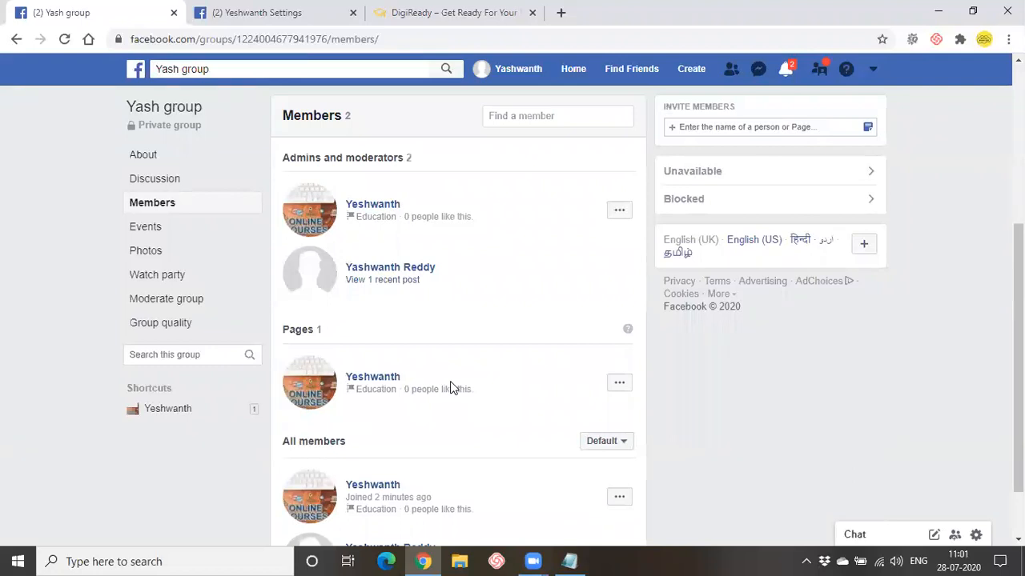
scroll(448, 437, up, 3)
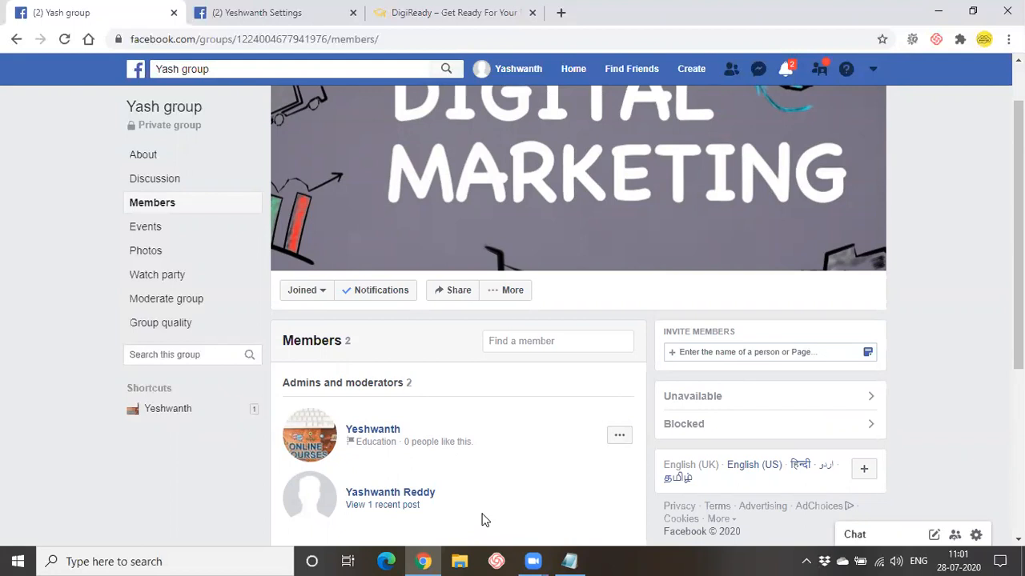
key(alt+Left)
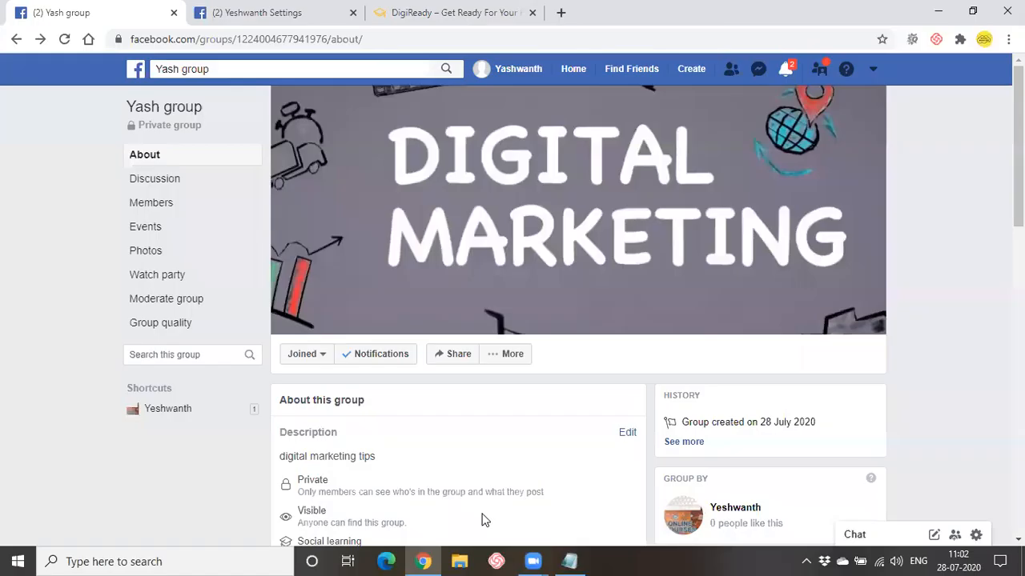